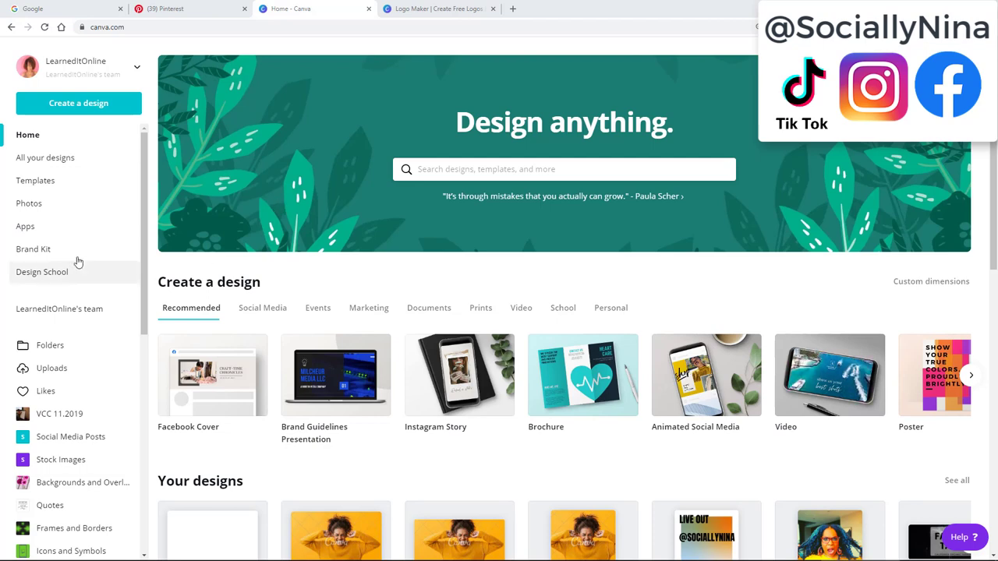
Open the Brand Kit to review its logos, colors and fonts, and view the mood board with the hex color palette
{"action": "left_click", "coordinate": [46, 251]}
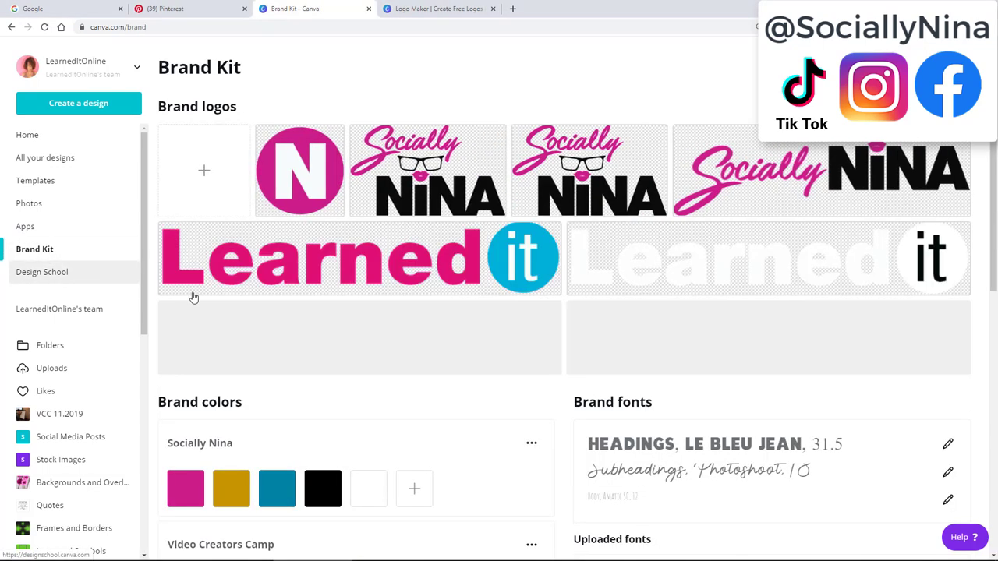
{"action": "scroll", "coordinate": [379, 313], "scroll_direction": "down", "scroll_amount": 1}
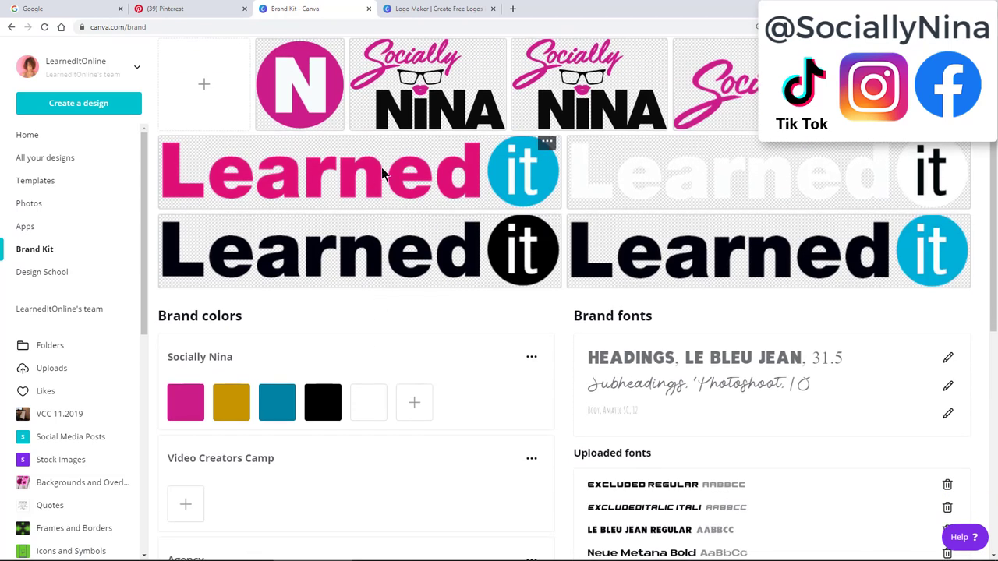
{"action": "mouse_move", "coordinate": [501, 209]}
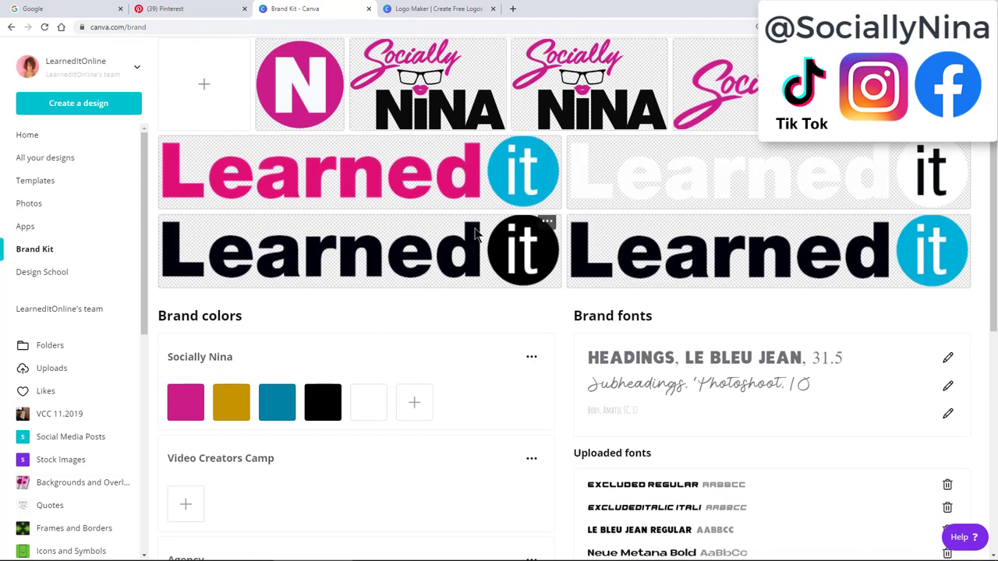
{"action": "scroll", "coordinate": [248, 393], "scroll_direction": "down", "scroll_amount": 2}
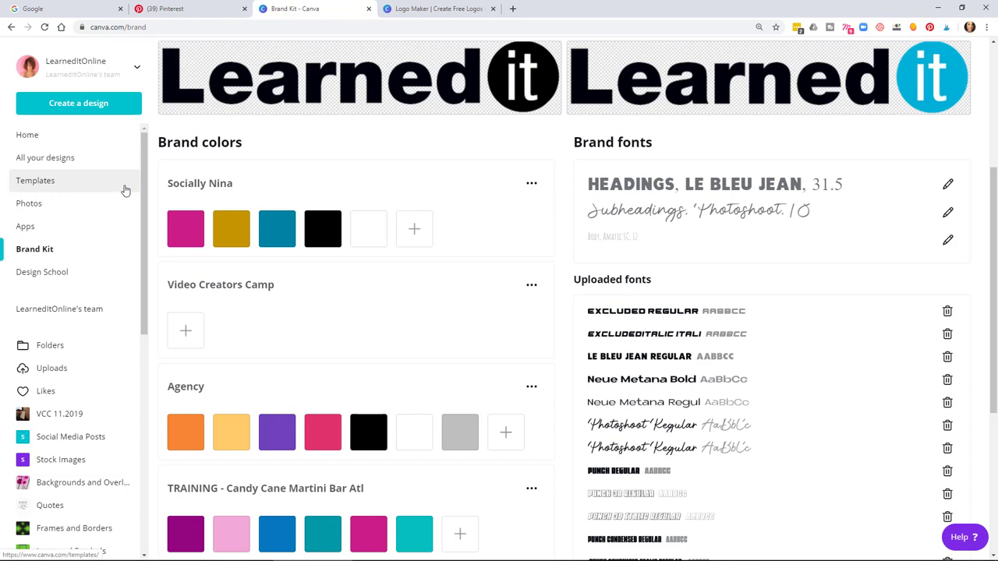
{"action": "key", "text": "super"}
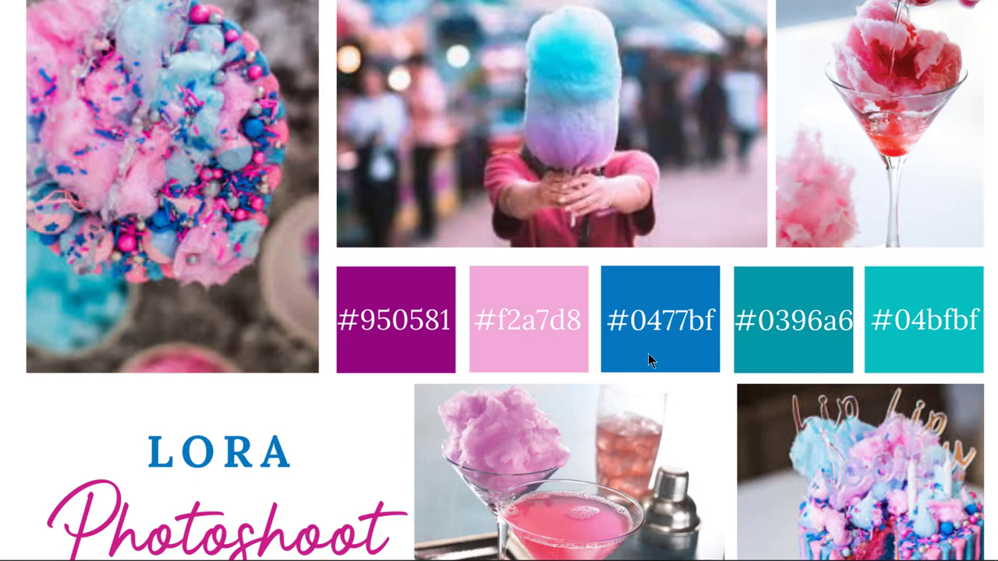
{"action": "key", "text": "alt+Tab"}
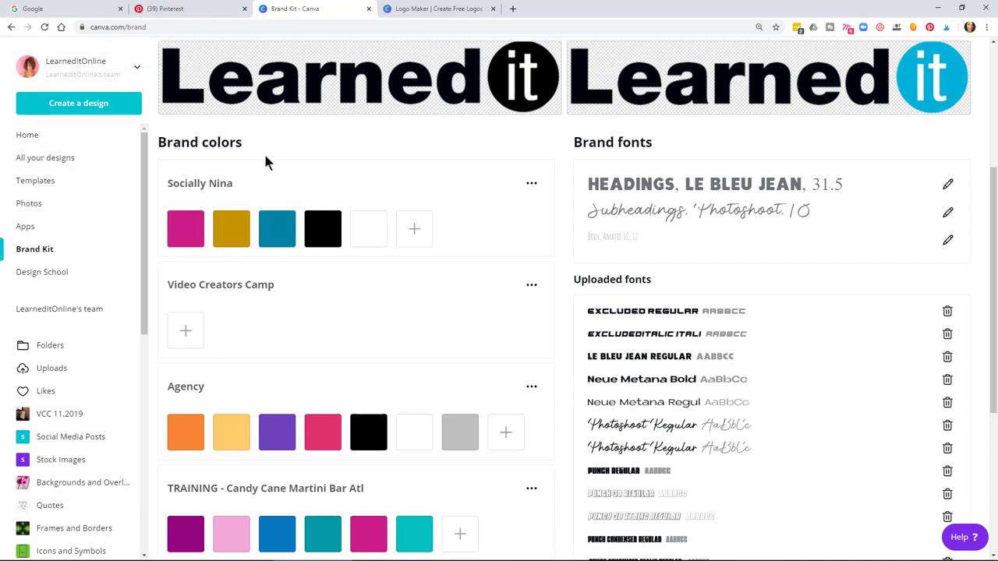
Switch to Google, search for "logos" and open the image results
{"action": "left_click", "coordinate": [87, 8]}
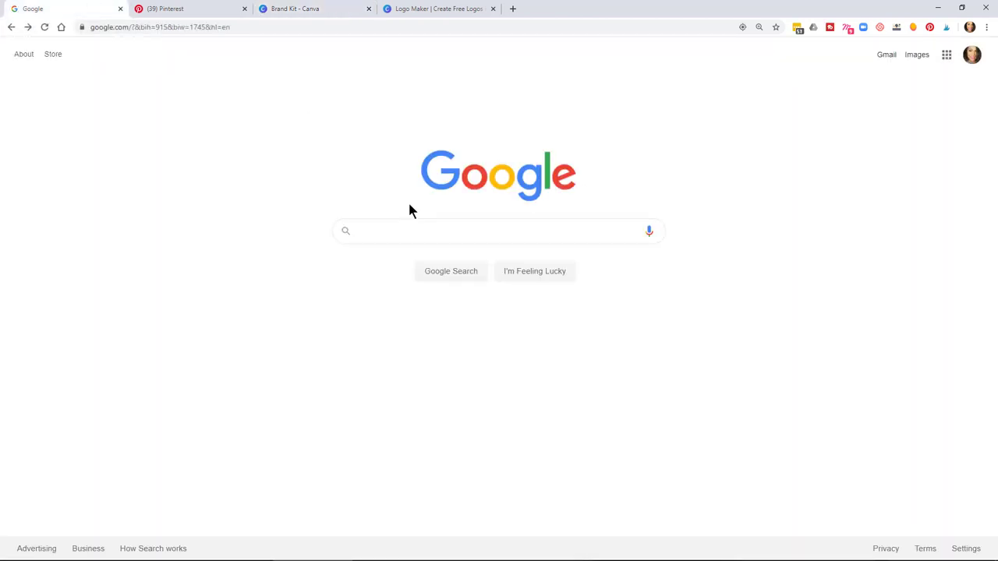
{"action": "type", "text": "logos"}
{"action": "key", "text": "Return"}
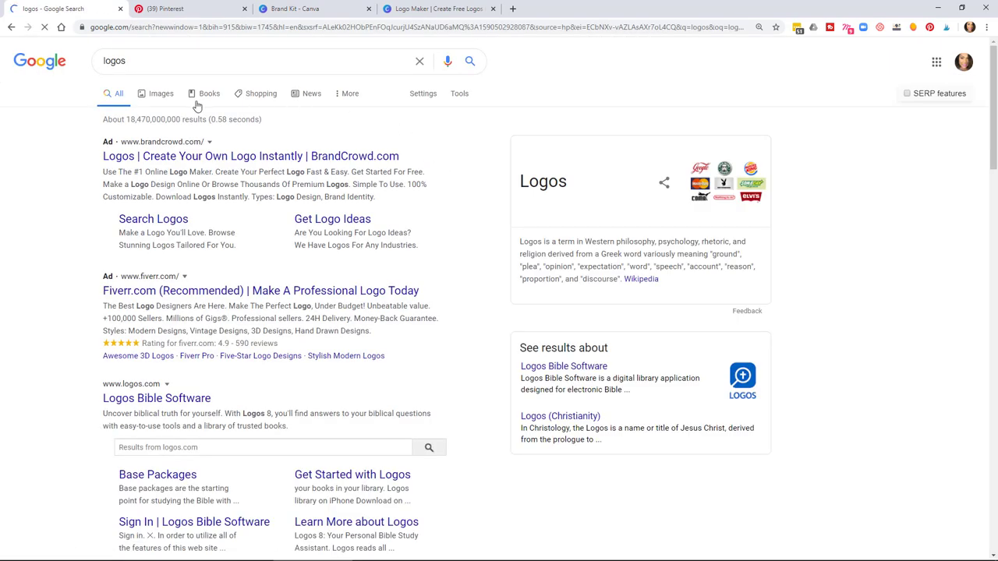
{"action": "left_click", "coordinate": [167, 103]}
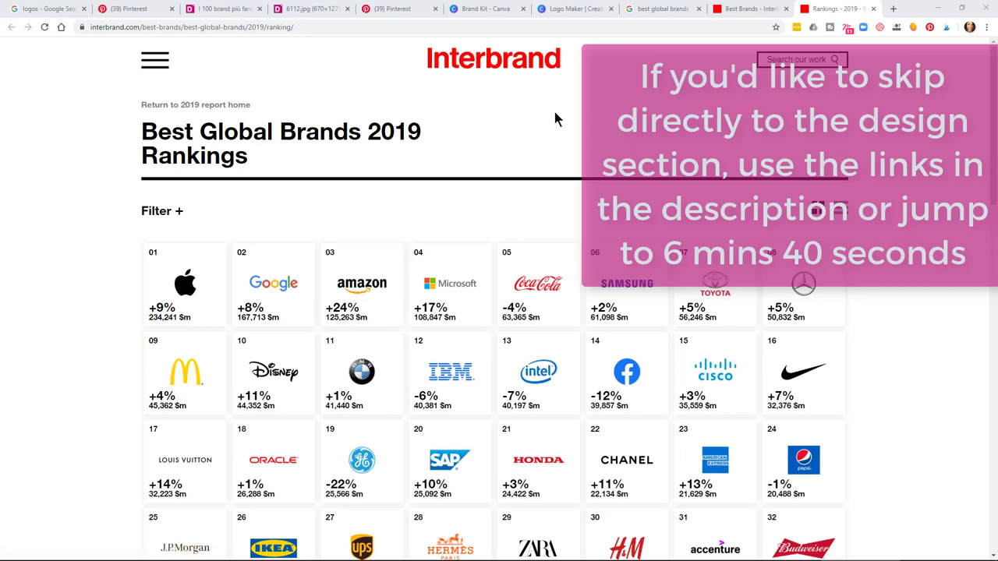
Enlarge Interbrand's Best Global Brands 2019 Rankings page and examine the fonts, shapes and colors of the ranked brands' logos
{"action": "key", "text": "ctrl+plus"}
{"action": "key", "text": "ctrl+plus"}
{"action": "key", "text": "ctrl+plus"}
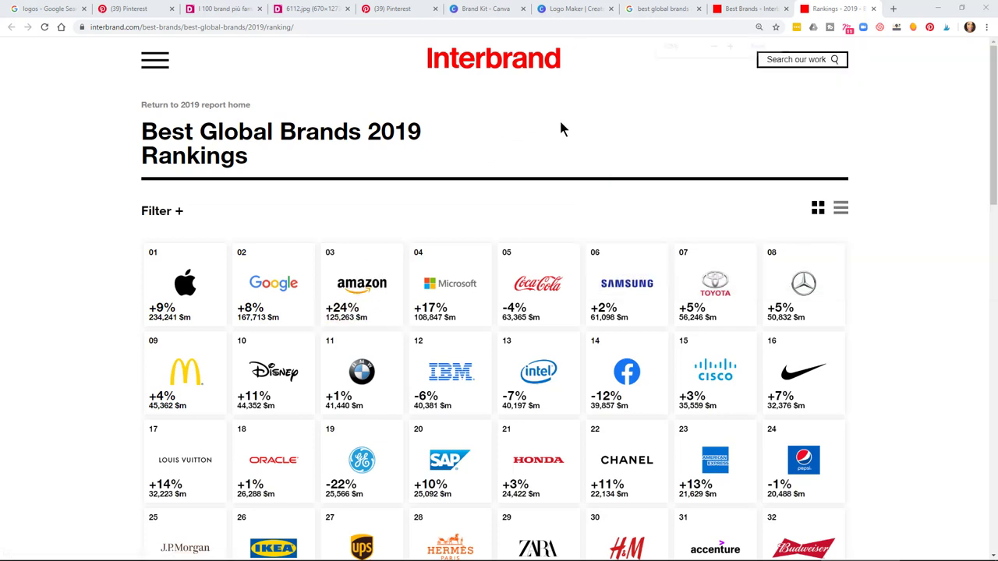
{"action": "scroll", "coordinate": [561, 129], "scroll_direction": "down", "scroll_amount": 2}
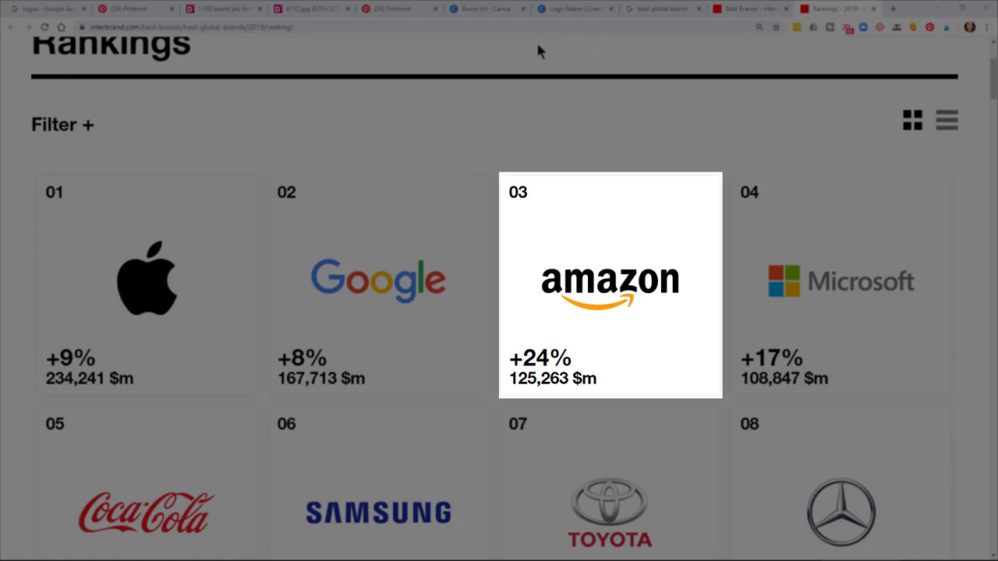
{"action": "scroll", "coordinate": [552, 70], "scroll_direction": "down", "scroll_amount": 3}
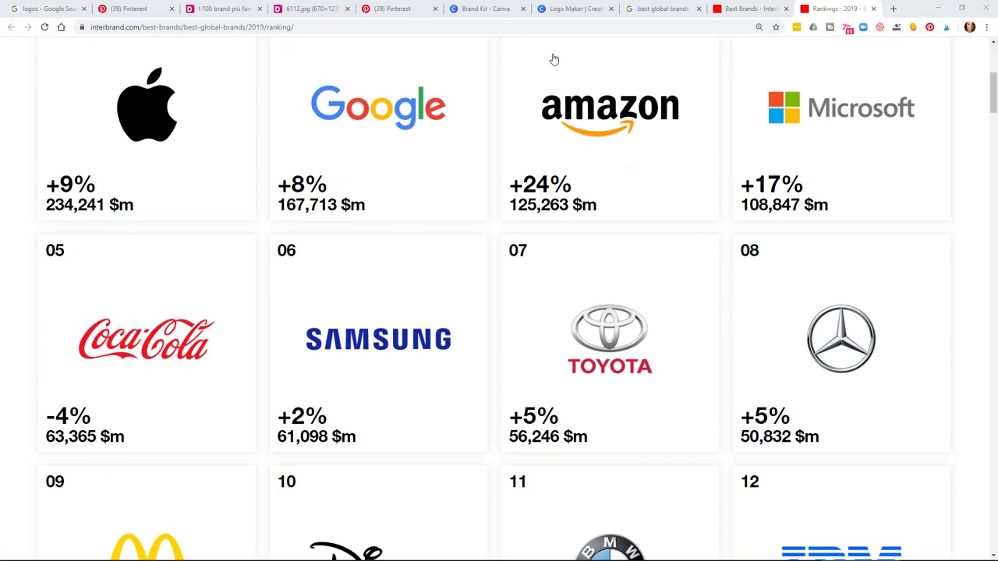
{"action": "scroll", "coordinate": [552, 60], "scroll_direction": "down", "scroll_amount": 2}
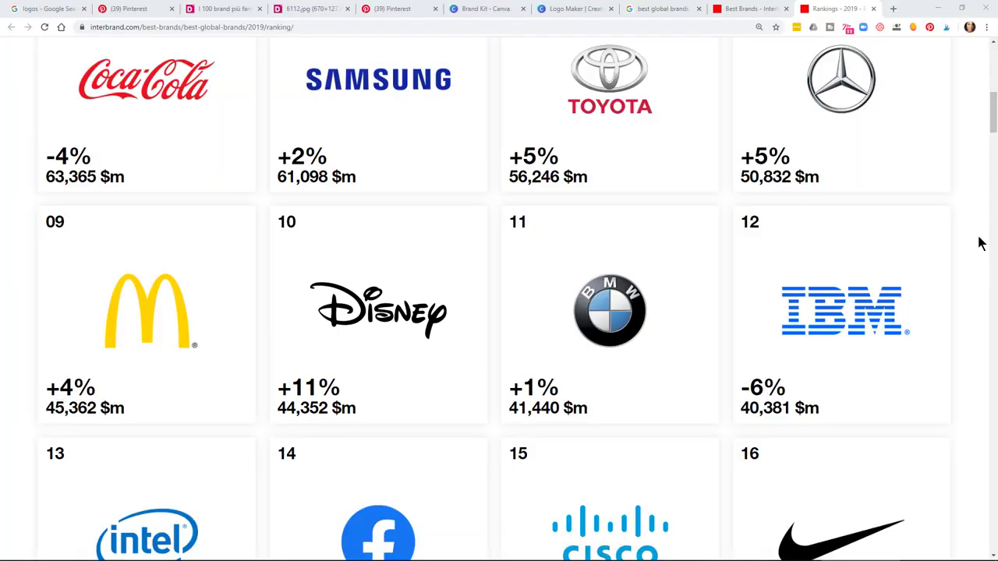
{"action": "scroll", "coordinate": [981, 243], "scroll_direction": "down", "scroll_amount": 2}
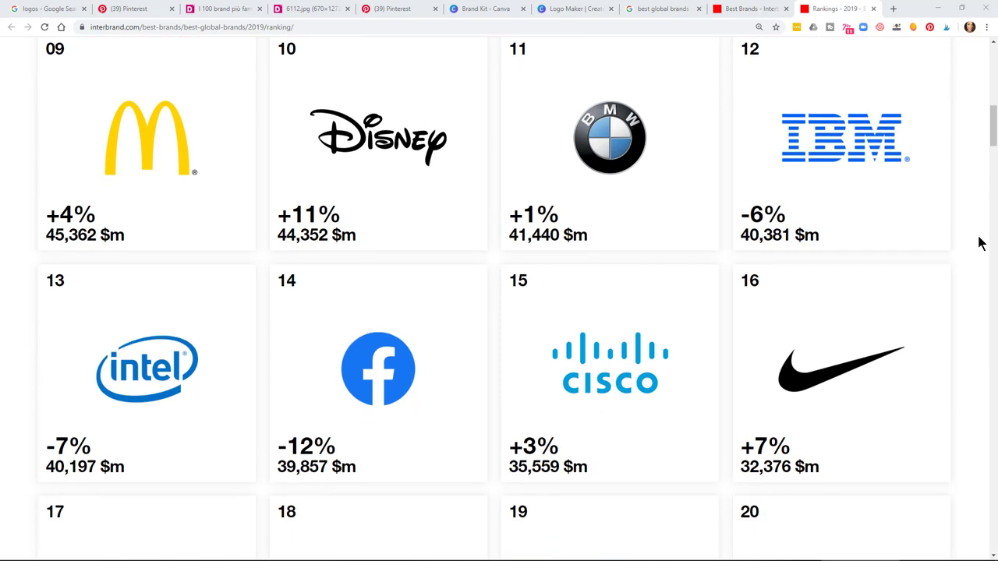
{"action": "scroll", "coordinate": [981, 243], "scroll_direction": "down", "scroll_amount": 2}
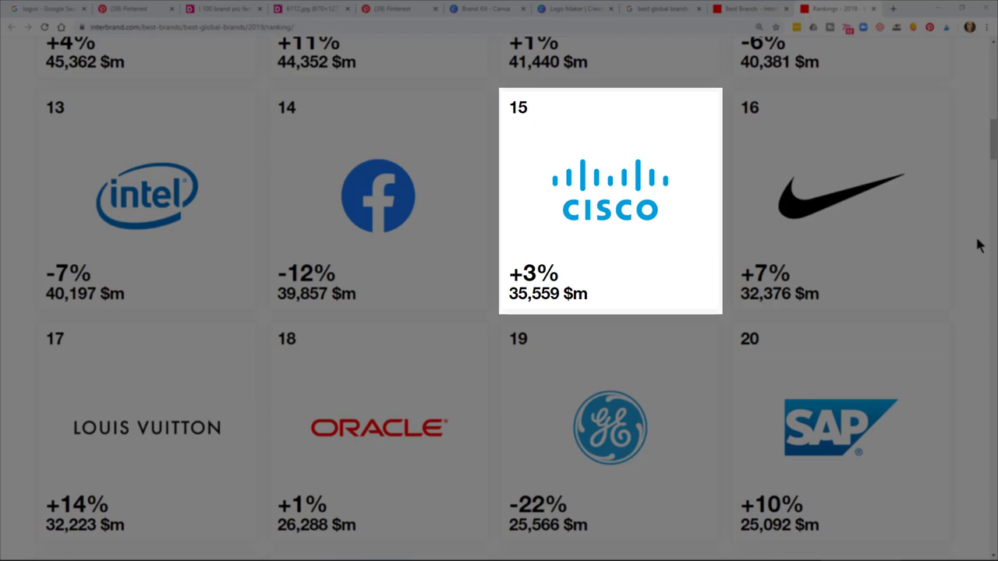
{"action": "scroll", "coordinate": [977, 241], "scroll_direction": "down", "scroll_amount": 1}
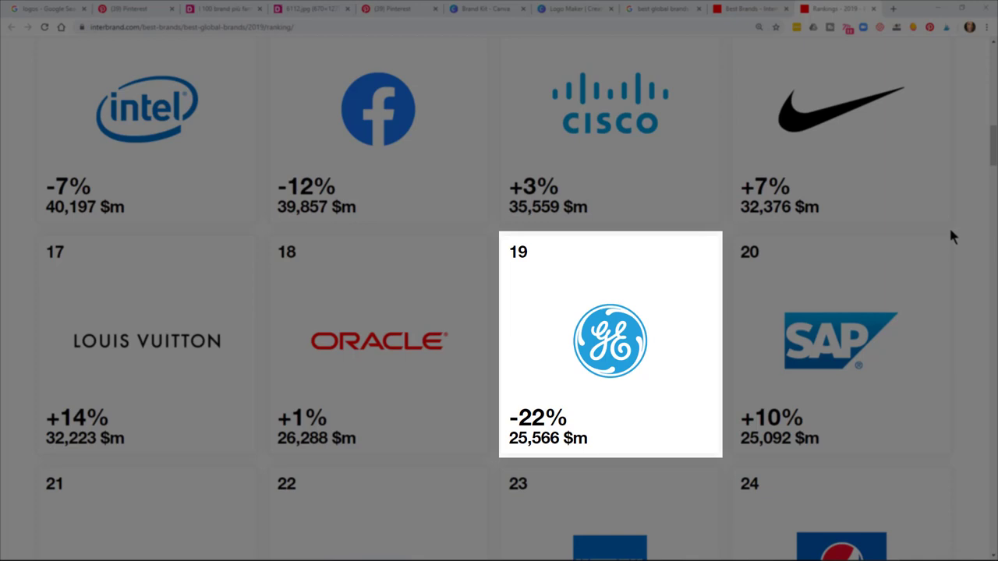
{"action": "scroll", "coordinate": [949, 236], "scroll_direction": "down", "scroll_amount": 1}
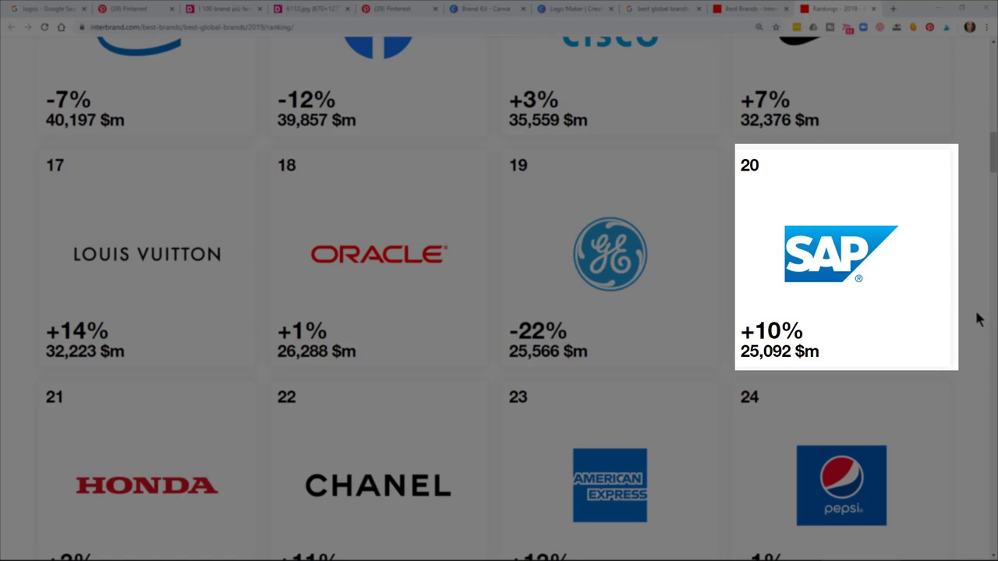
{"action": "scroll", "coordinate": [980, 320], "scroll_direction": "down", "scroll_amount": 2}
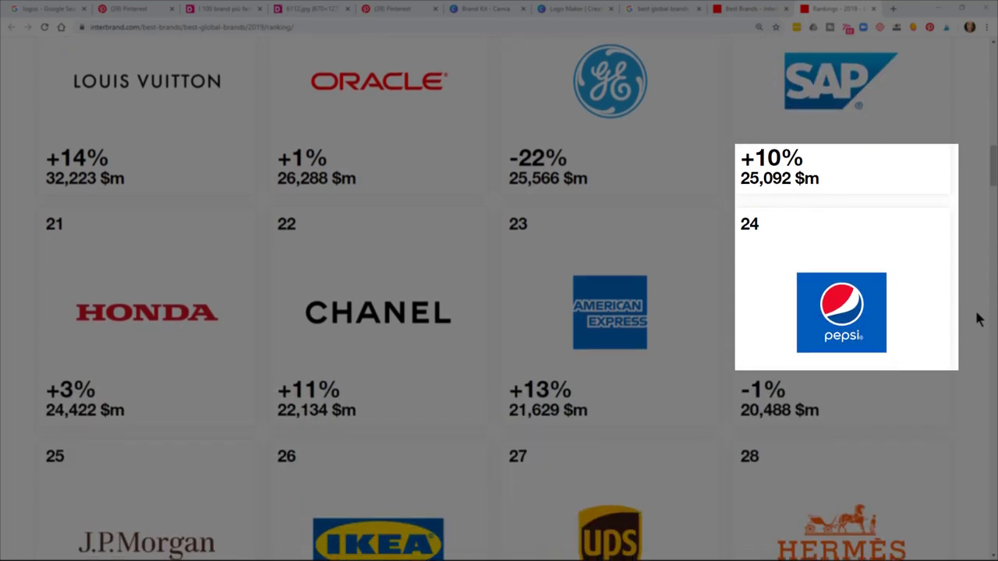
{"action": "scroll", "coordinate": [980, 319], "scroll_direction": "down", "scroll_amount": 1}
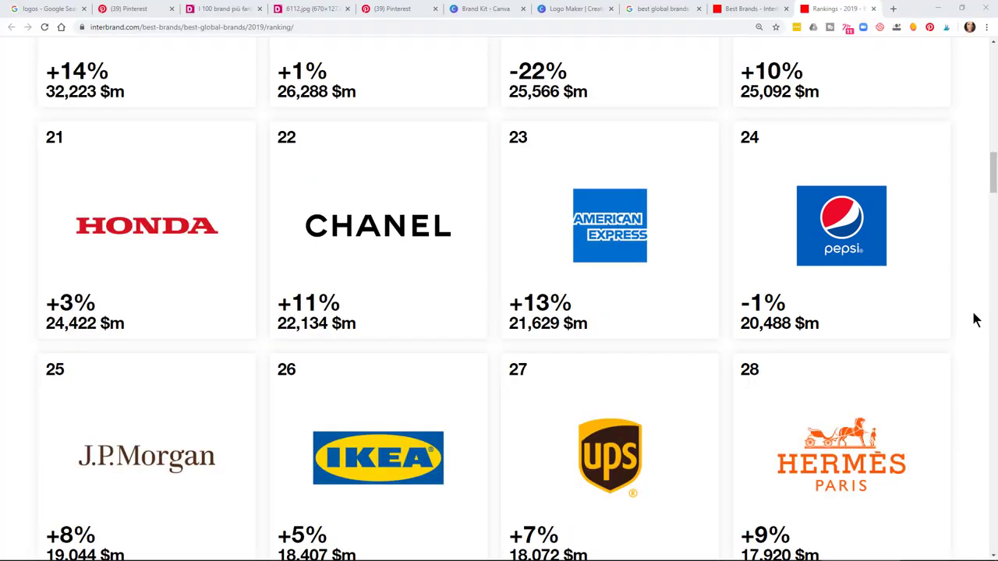
{"action": "scroll", "coordinate": [974, 320], "scroll_direction": "down", "scroll_amount": 1}
{"action": "scroll", "coordinate": [975, 320], "scroll_direction": "down", "scroll_amount": 1}
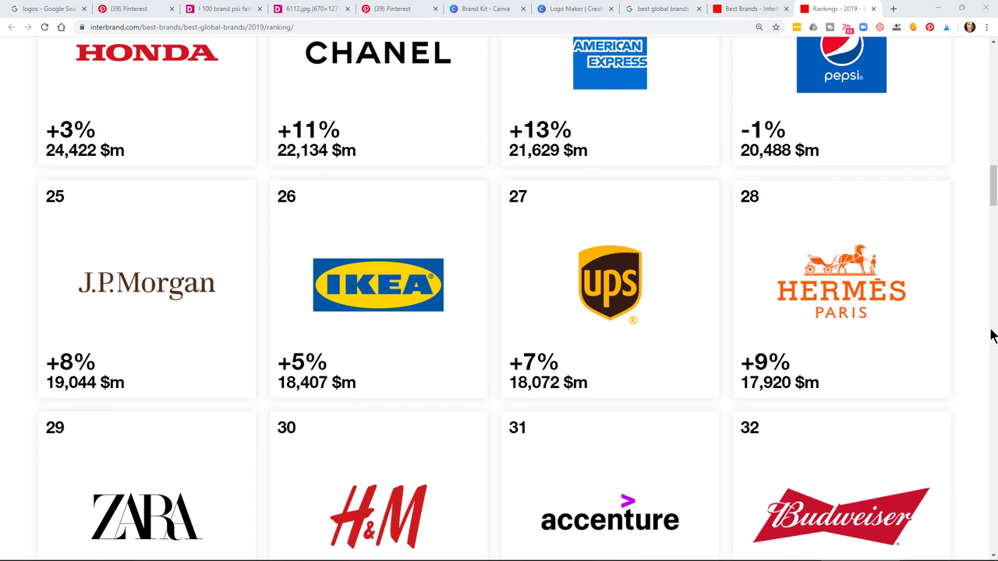
{"action": "scroll", "coordinate": [991, 335], "scroll_direction": "down", "scroll_amount": 2}
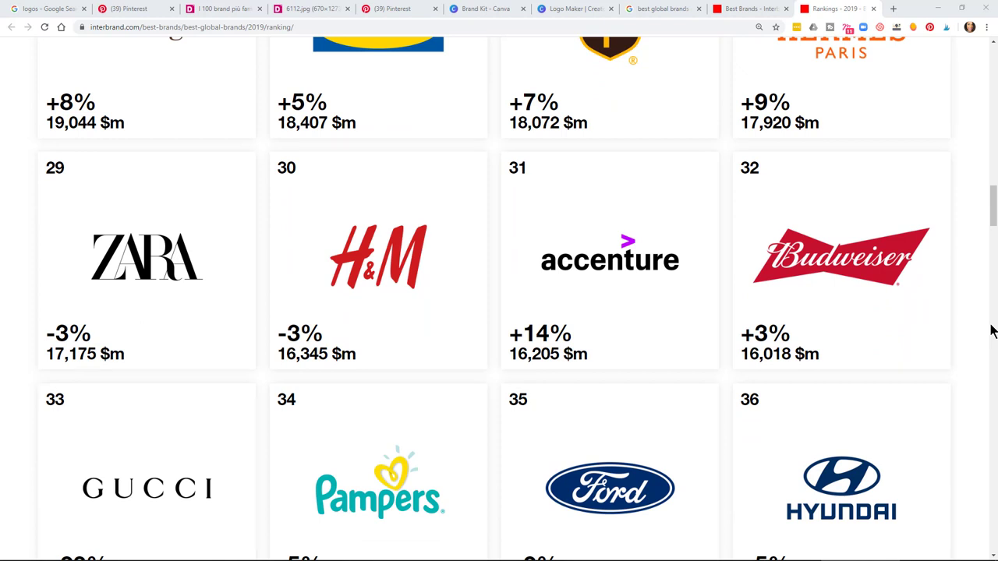
{"action": "scroll", "coordinate": [987, 329], "scroll_direction": "down", "scroll_amount": 1}
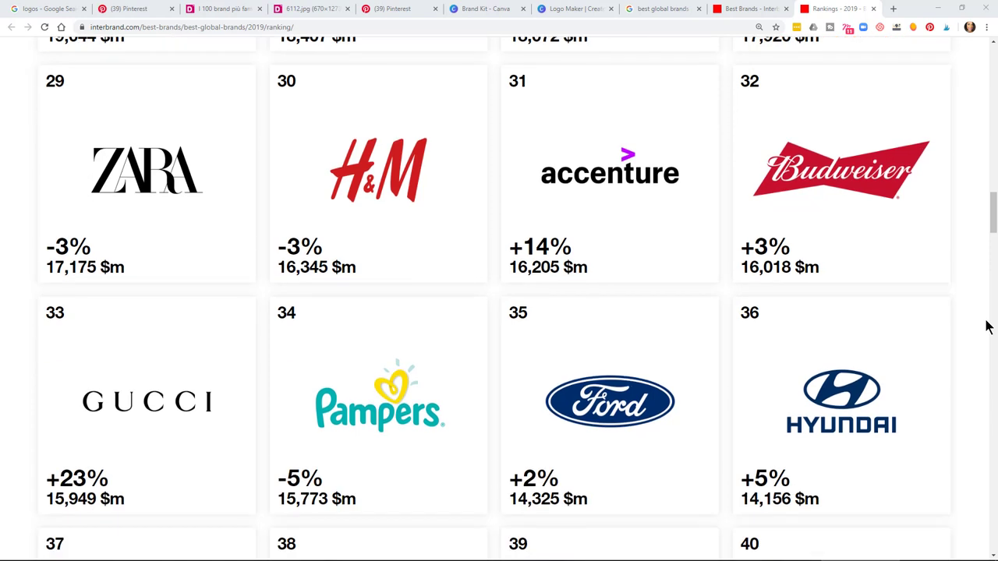
{"action": "scroll", "coordinate": [987, 328], "scroll_direction": "down", "scroll_amount": 2}
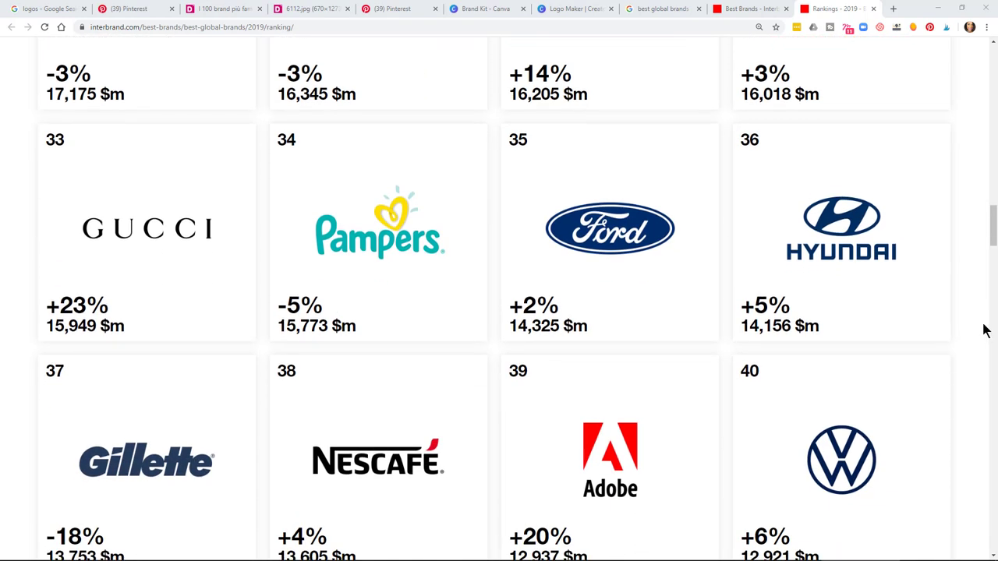
{"action": "scroll", "coordinate": [984, 330], "scroll_direction": "down", "scroll_amount": 1}
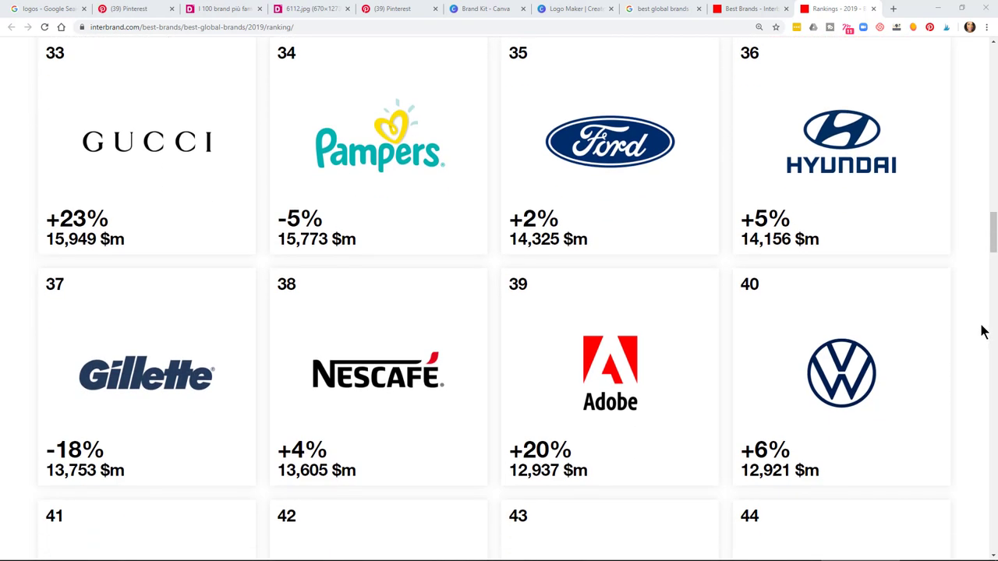
{"action": "scroll", "coordinate": [983, 331], "scroll_direction": "down", "scroll_amount": 2}
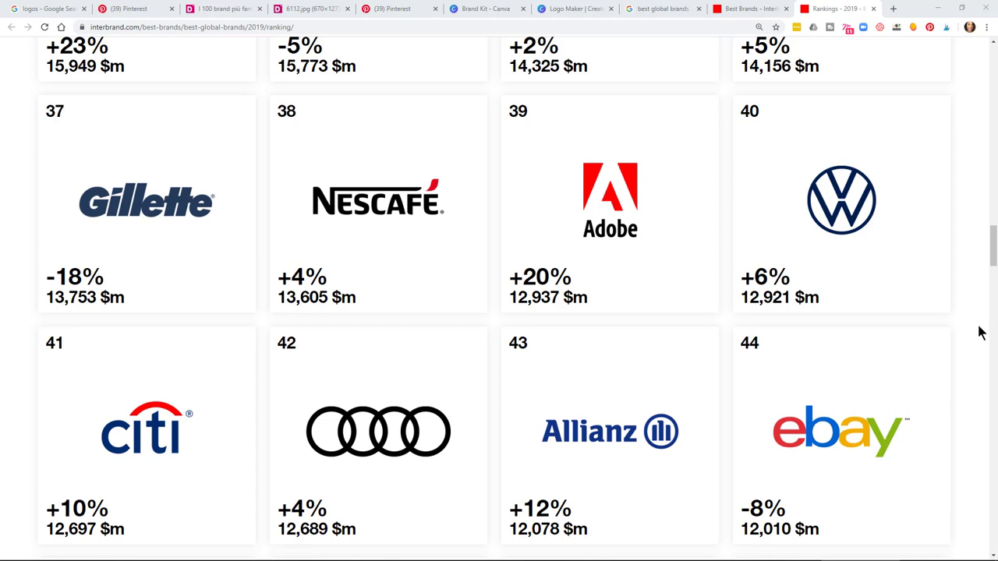
{"action": "scroll", "coordinate": [981, 332], "scroll_direction": "down", "scroll_amount": 1}
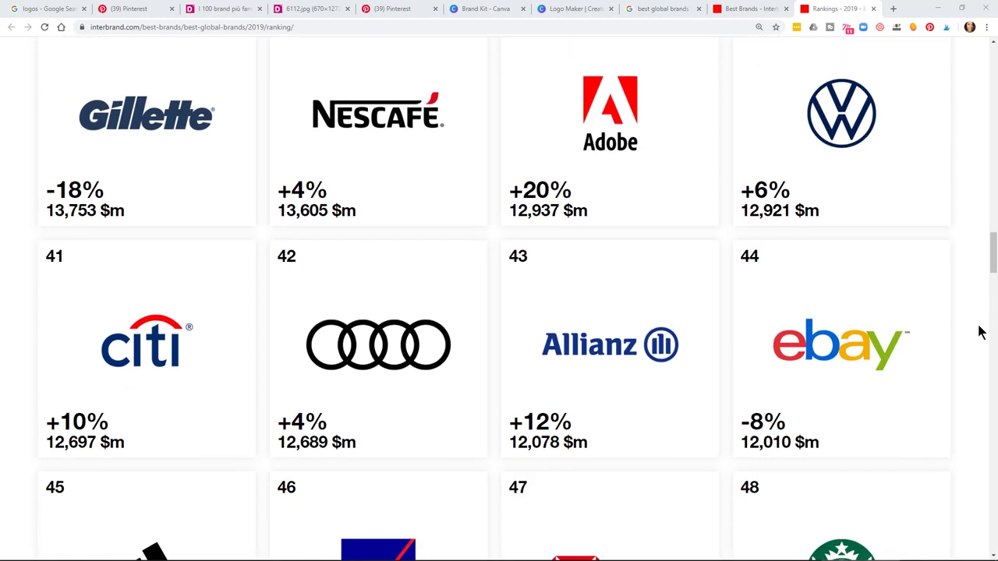
{"action": "scroll", "coordinate": [979, 334], "scroll_direction": "down", "scroll_amount": 1}
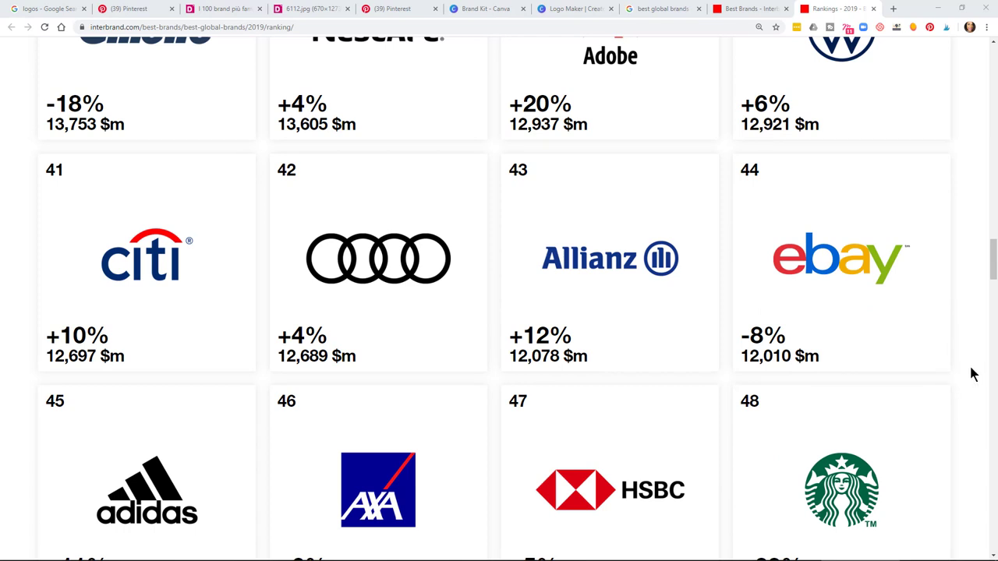
{"action": "scroll", "coordinate": [972, 374], "scroll_direction": "down", "scroll_amount": 1}
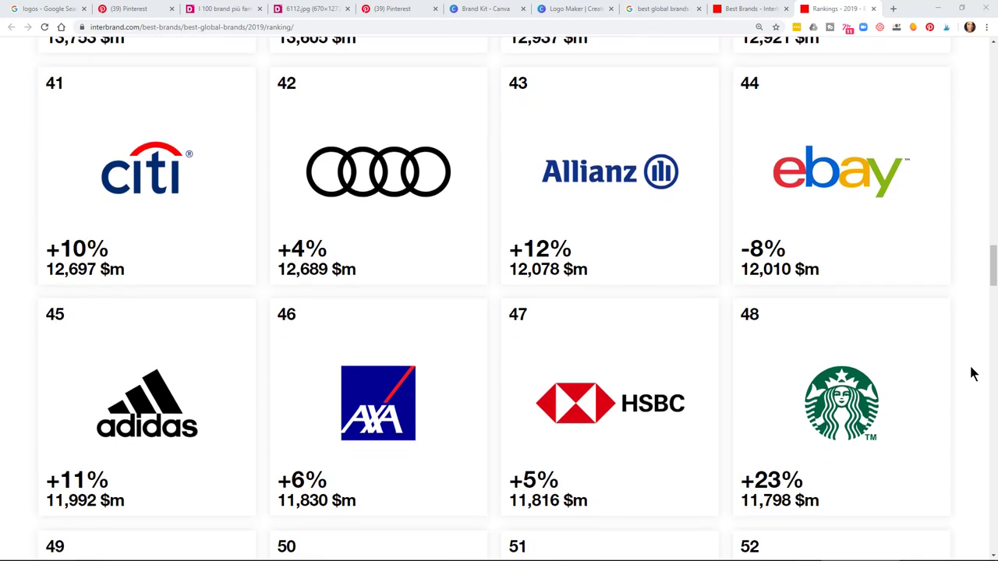
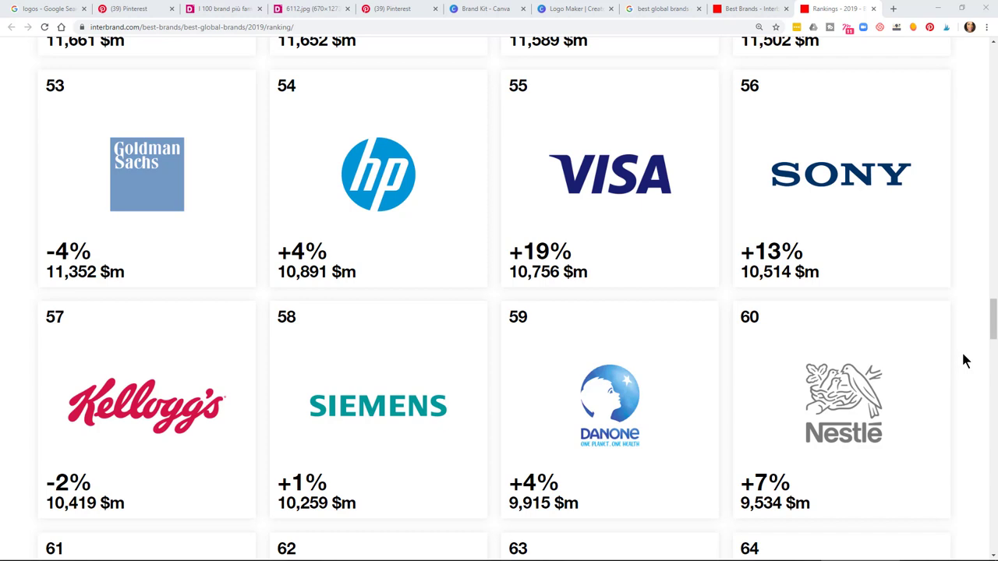
{"action": "scroll", "coordinate": [963, 361], "scroll_direction": "down", "scroll_amount": 2}
{"action": "scroll", "coordinate": [963, 361], "scroll_direction": "up", "scroll_amount": 2}
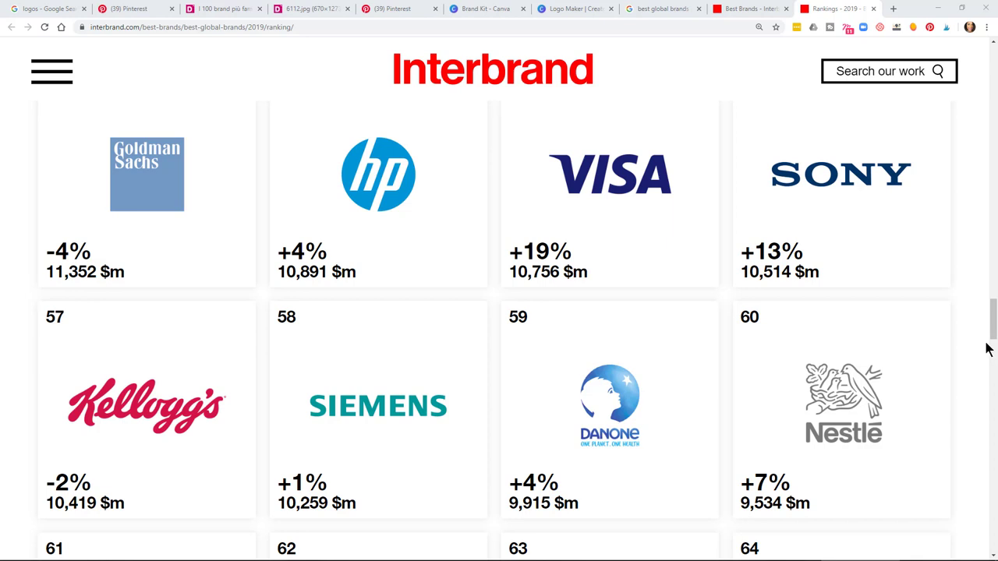
{"action": "scroll", "coordinate": [987, 348], "scroll_direction": "down", "scroll_amount": 3}
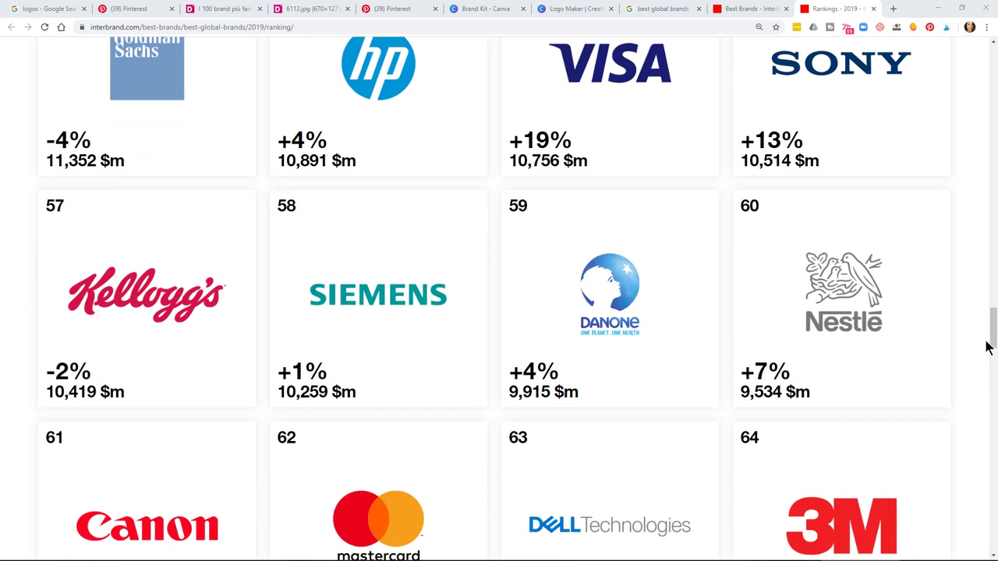
{"action": "scroll", "coordinate": [987, 346], "scroll_direction": "down", "scroll_amount": 1}
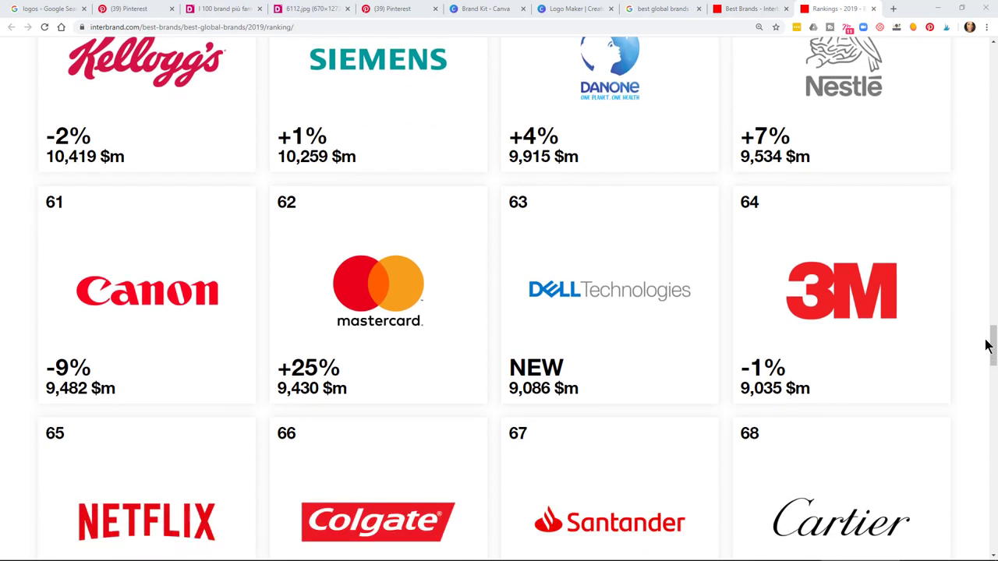
{"action": "scroll", "coordinate": [986, 346], "scroll_direction": "down", "scroll_amount": 2}
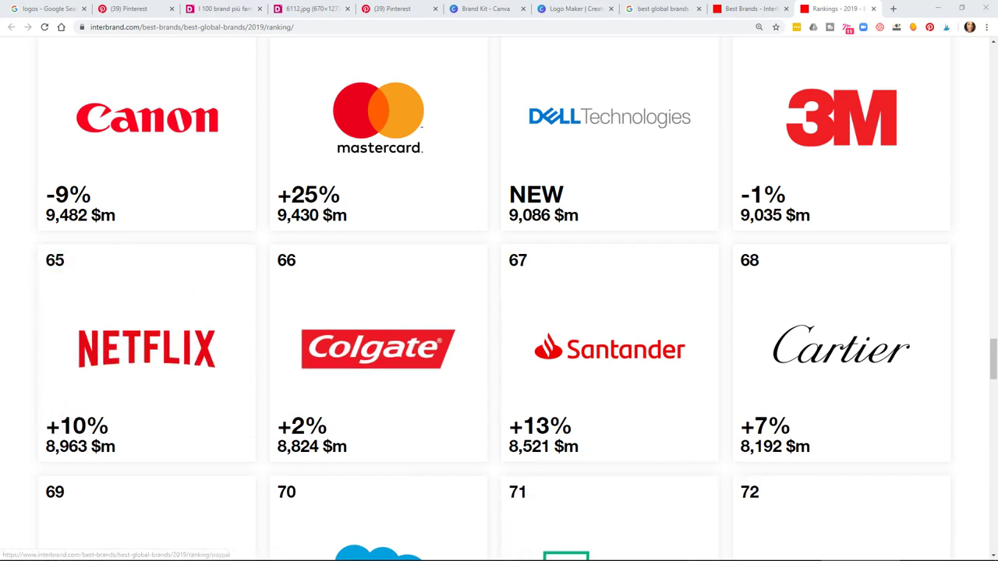
{"action": "scroll", "coordinate": [989, 439], "scroll_direction": "down", "scroll_amount": 2}
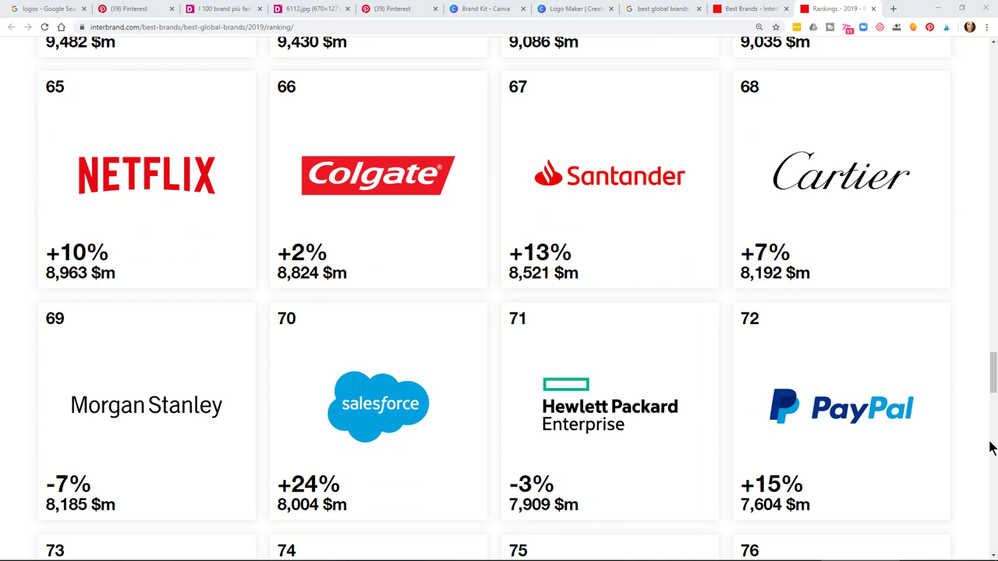
{"action": "scroll", "coordinate": [990, 448], "scroll_direction": "down", "scroll_amount": 1}
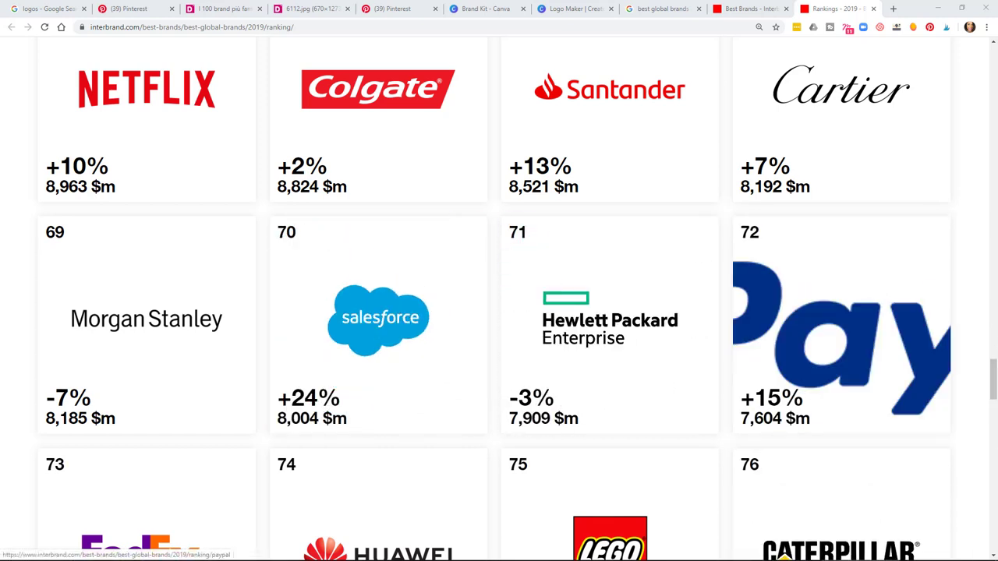
Examine the remaining brands' logos on the 2019 Best Global Brands ranking, down to rank 100
{"action": "scroll", "coordinate": [981, 318], "scroll_direction": "down", "scroll_amount": 1}
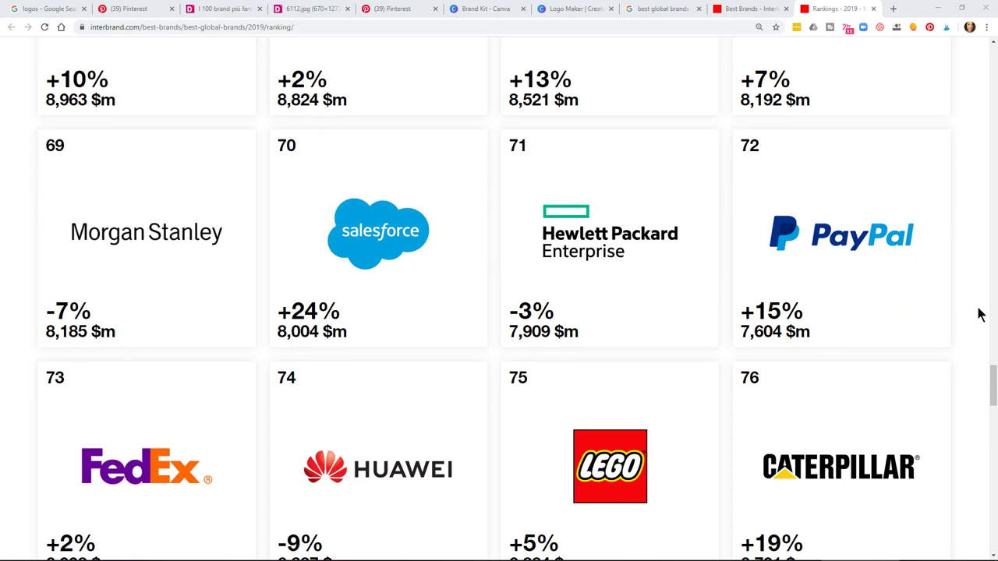
{"action": "scroll", "coordinate": [980, 314], "scroll_direction": "down", "scroll_amount": 1}
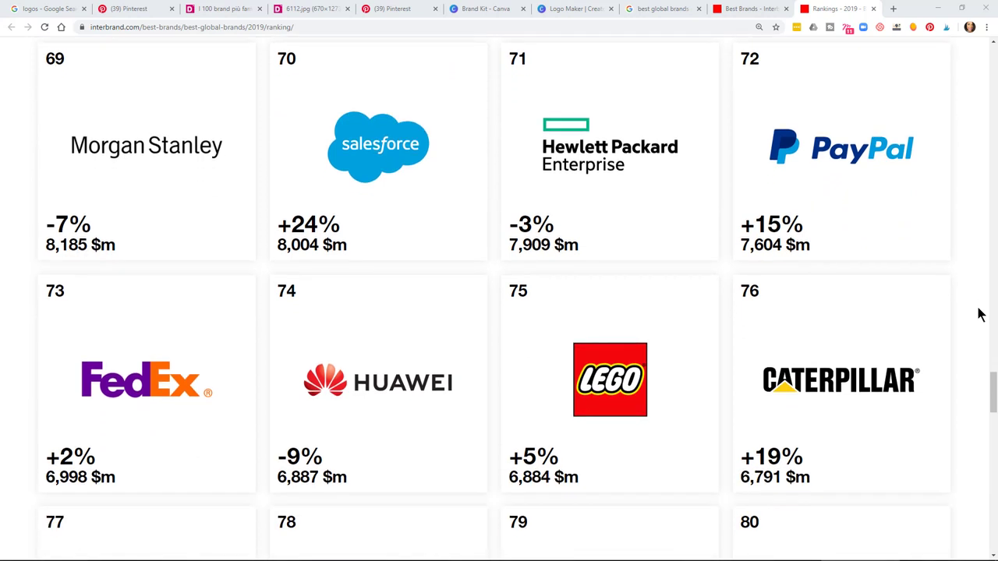
{"action": "scroll", "coordinate": [980, 314], "scroll_direction": "down", "scroll_amount": 1}
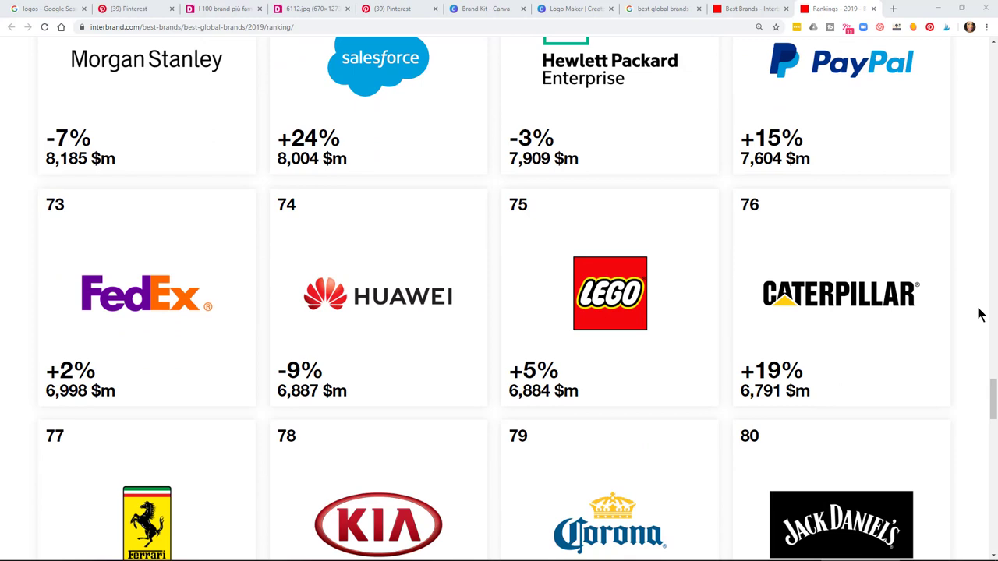
{"action": "scroll", "coordinate": [981, 314], "scroll_direction": "down", "scroll_amount": 4}
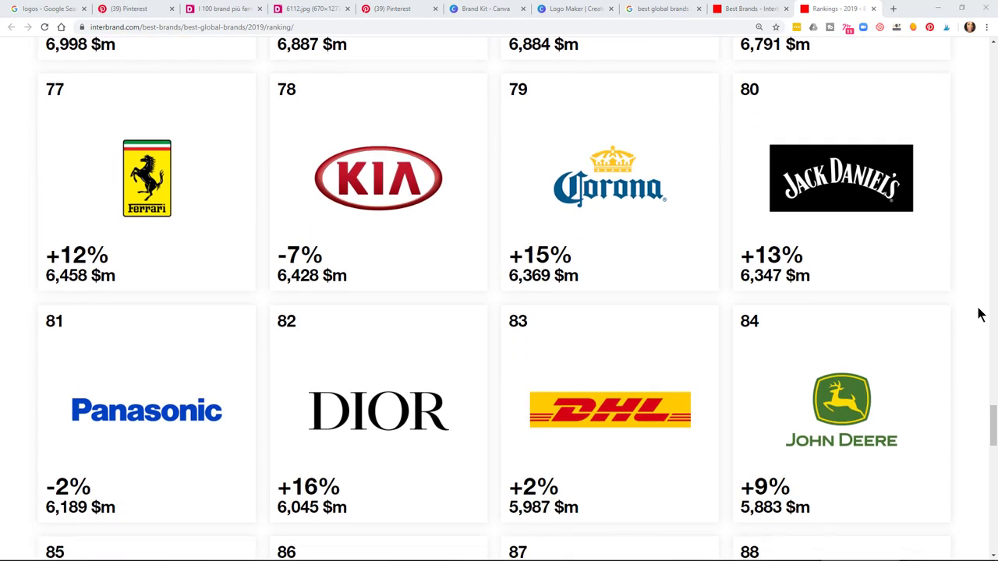
{"action": "scroll", "coordinate": [980, 314], "scroll_direction": "down", "scroll_amount": 4}
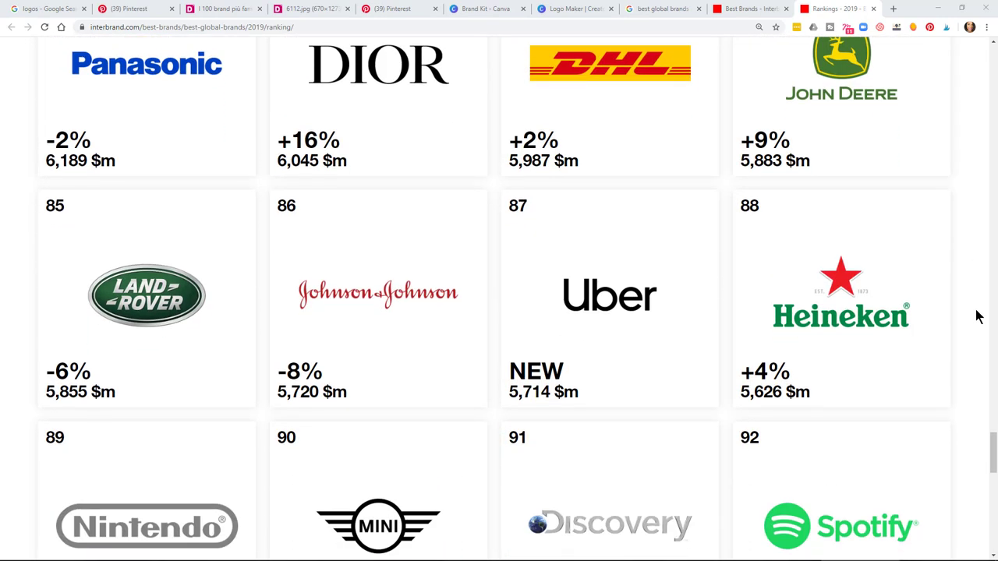
{"action": "scroll", "coordinate": [979, 319], "scroll_direction": "down", "scroll_amount": 1}
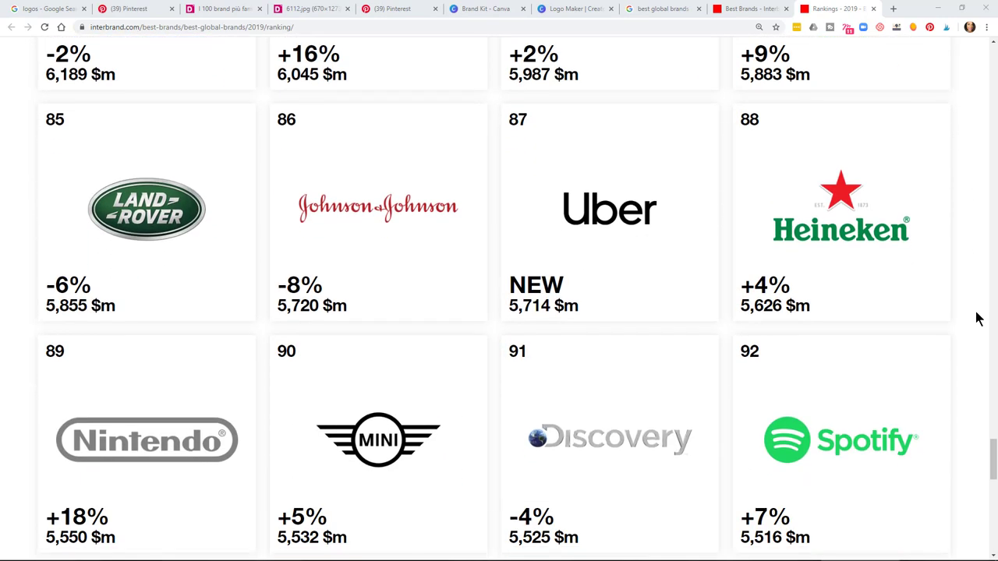
{"action": "scroll", "coordinate": [978, 323], "scroll_direction": "down", "scroll_amount": 5}
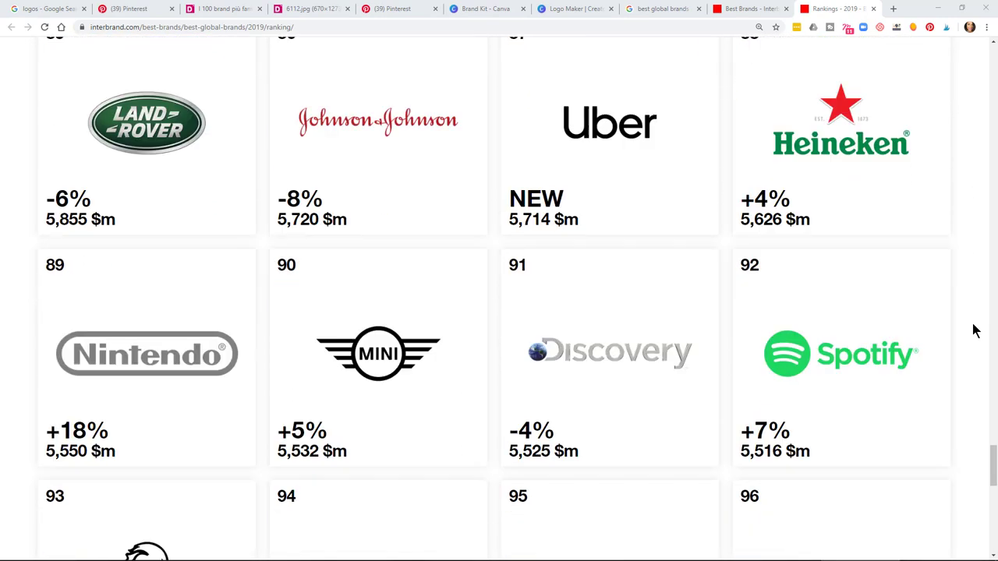
{"action": "scroll", "coordinate": [972, 342], "scroll_direction": "down", "scroll_amount": 2}
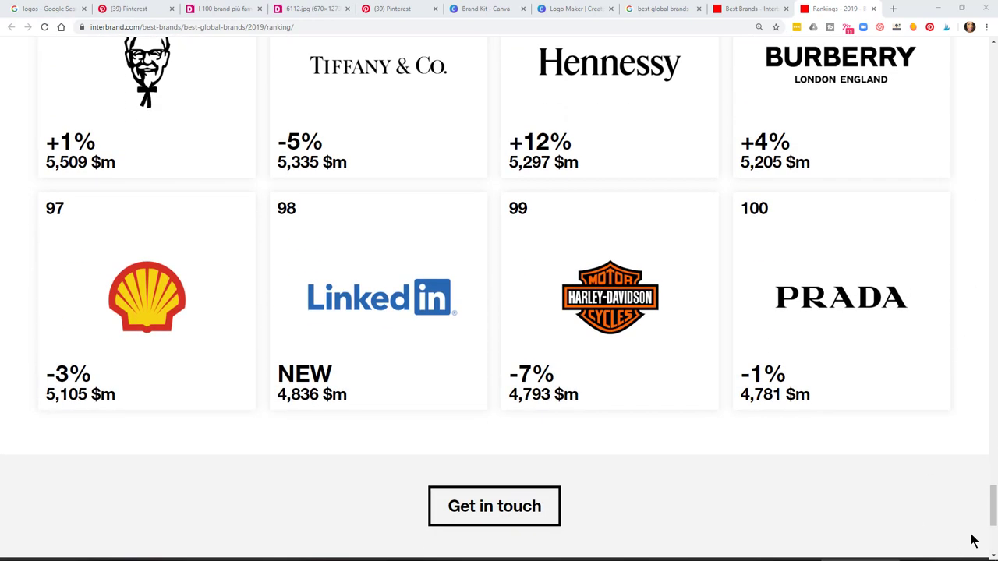
{"action": "left_click", "coordinate": [994, 510]}
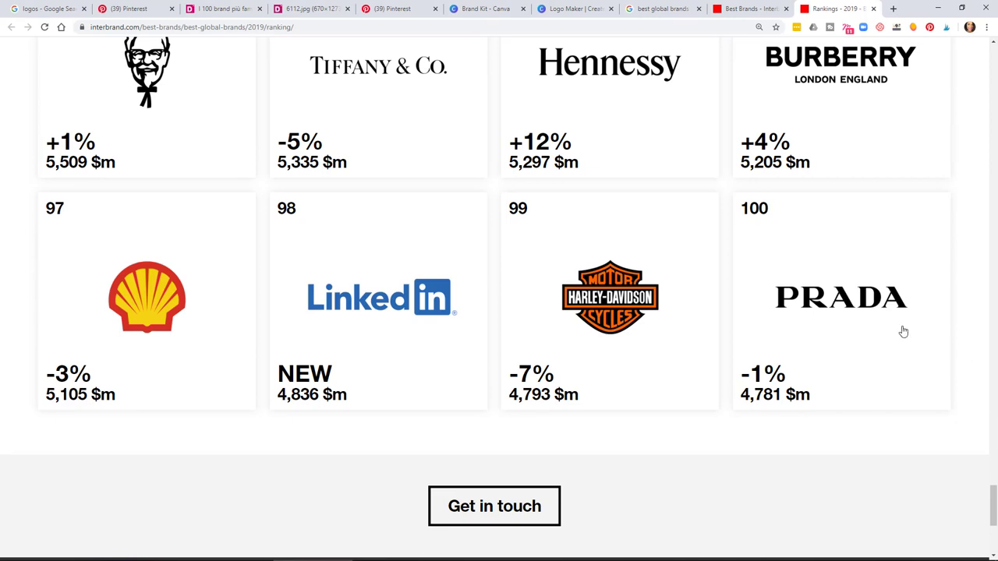
{"action": "scroll", "coordinate": [904, 327], "scroll_direction": "up", "scroll_amount": 20}
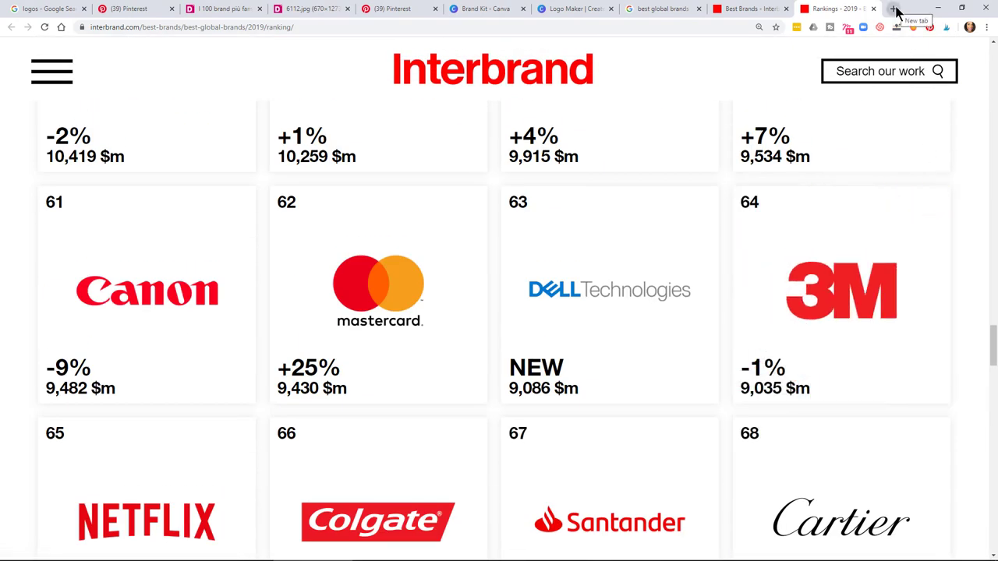
Switch to Pinterest, search for "spa logos" and browse the resulting logo designs
{"action": "left_click", "coordinate": [382, 6]}
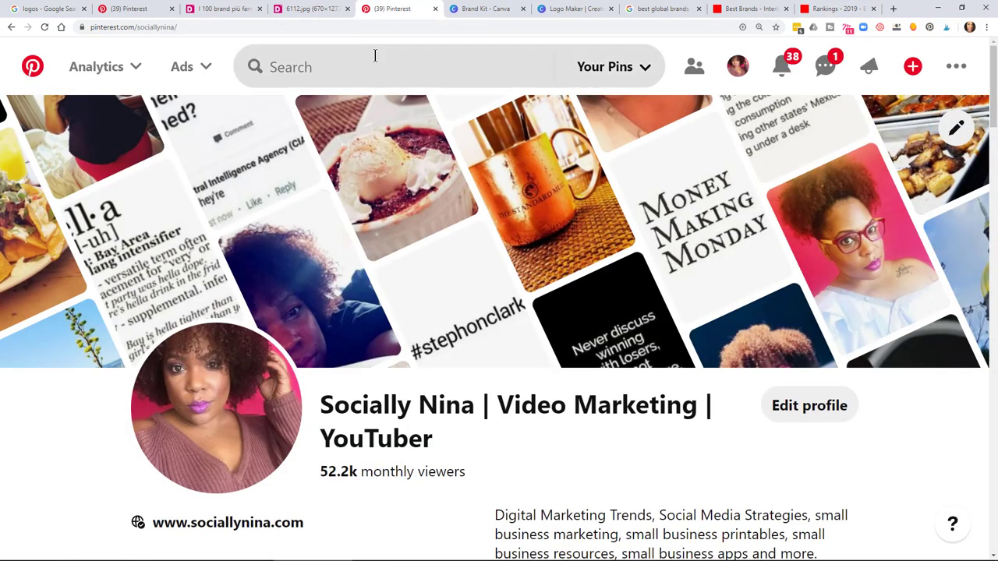
{"action": "left_click", "coordinate": [307, 68]}
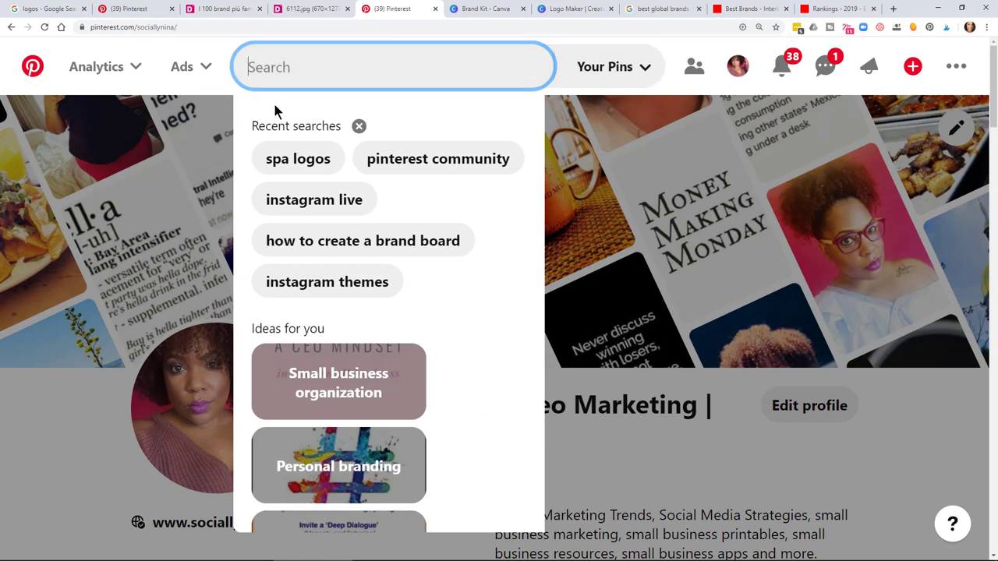
{"action": "left_click", "coordinate": [284, 158]}
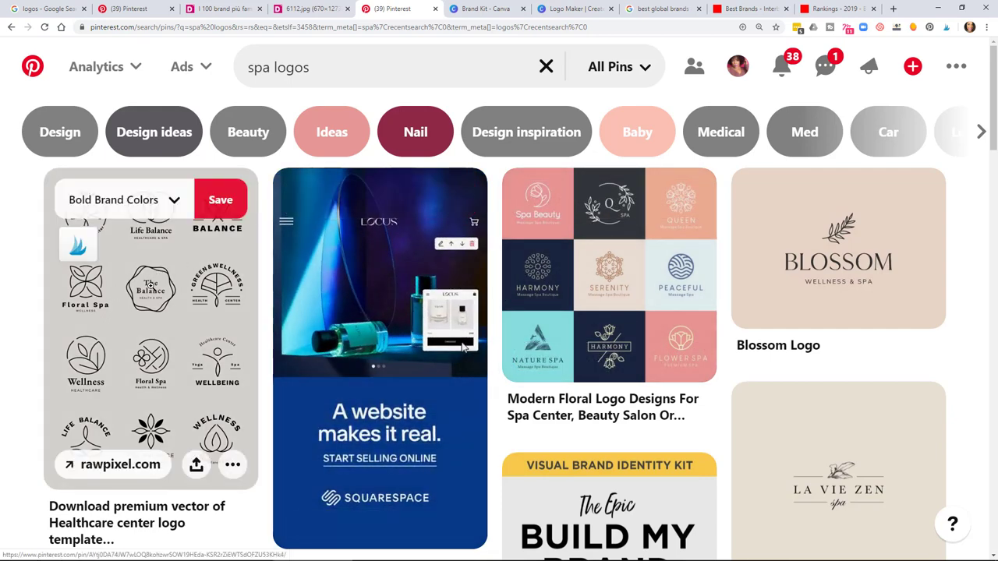
{"action": "scroll", "coordinate": [903, 285], "scroll_direction": "down", "scroll_amount": 5}
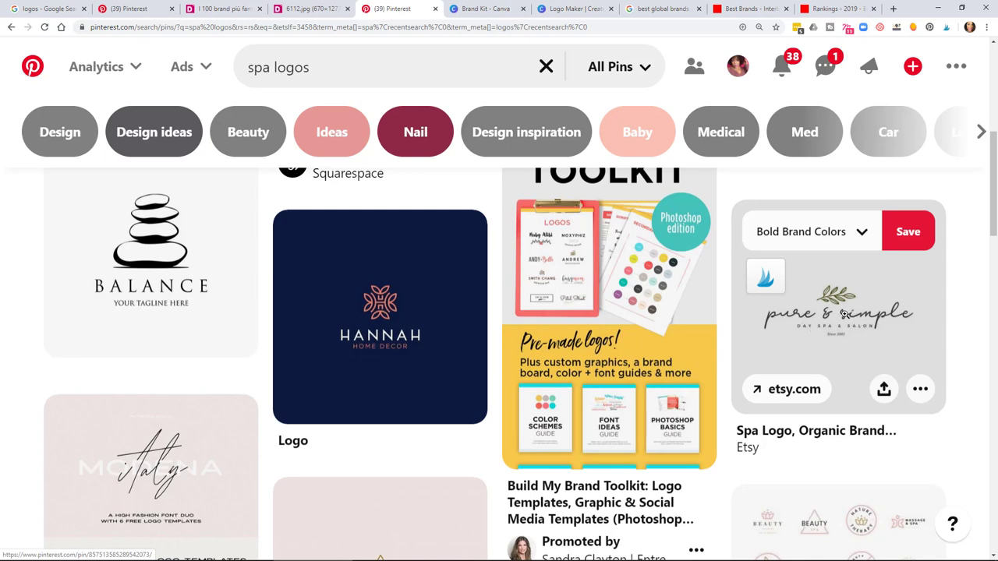
{"action": "scroll", "coordinate": [853, 320], "scroll_direction": "down", "scroll_amount": 4}
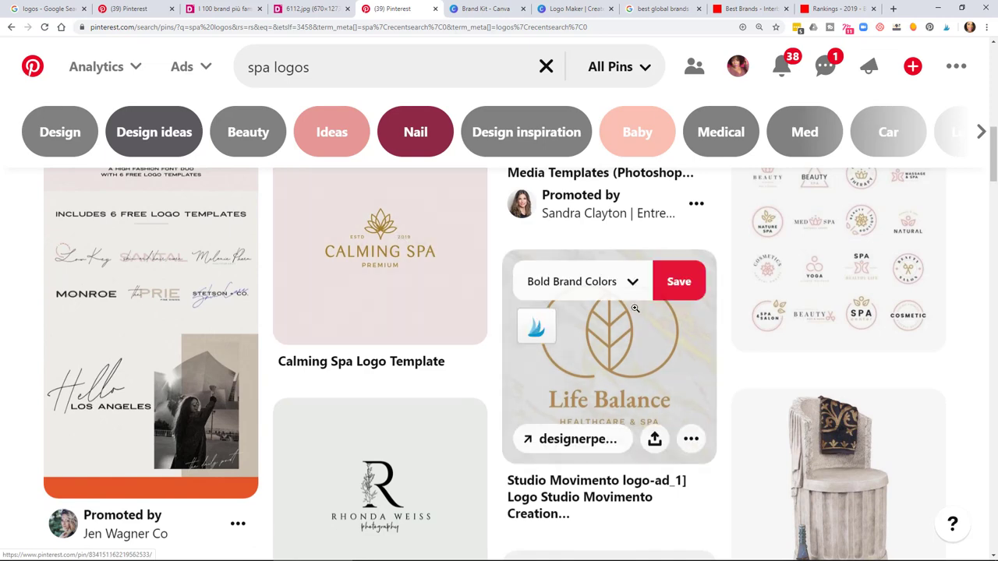
{"action": "scroll", "coordinate": [616, 324], "scroll_direction": "down", "scroll_amount": 2}
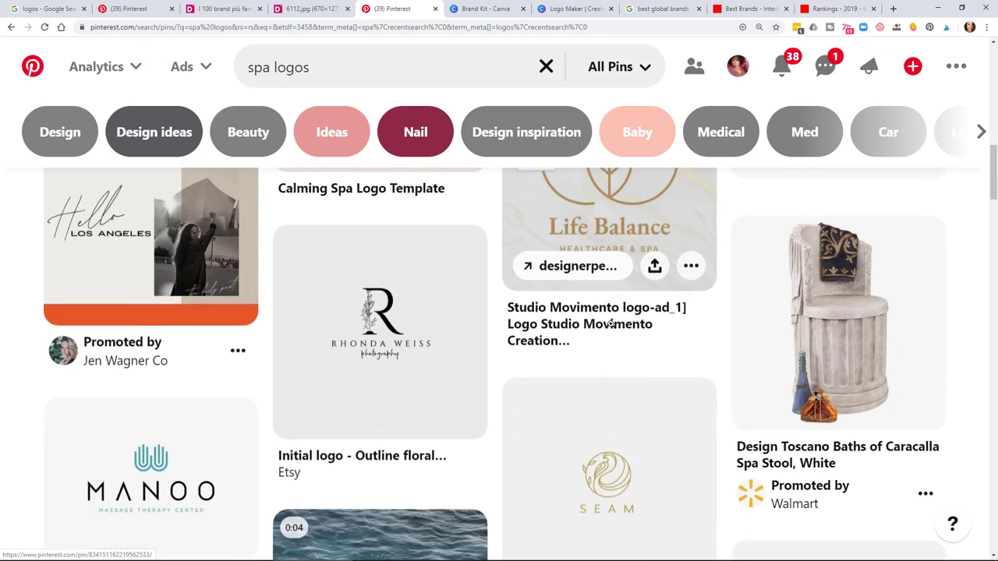
Replace the Pinterest search with "hair logos" and view the results
{"action": "left_click", "coordinate": [346, 82]}
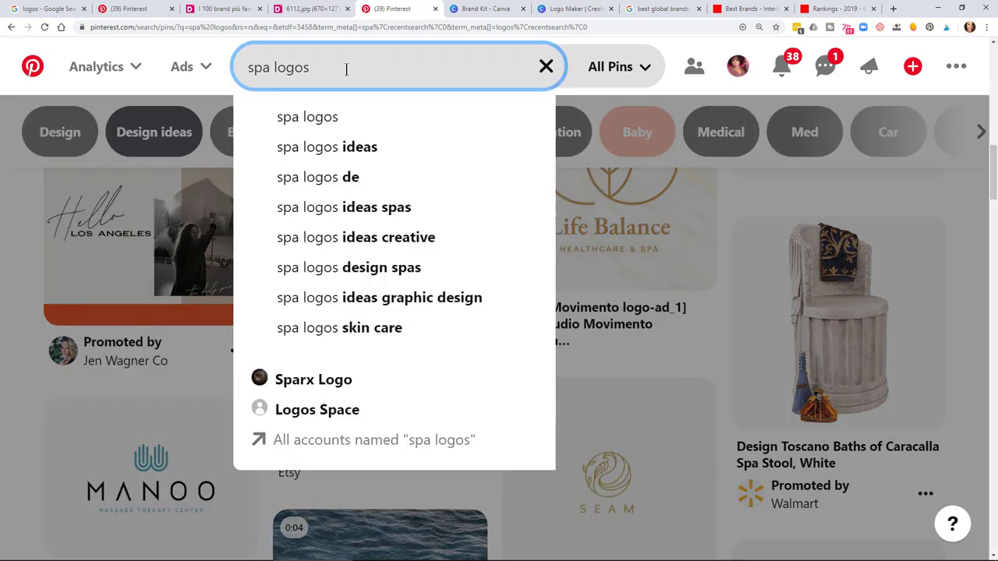
{"action": "key", "text": "ctrl+a"}
{"action": "type", "text": "hair logos"}
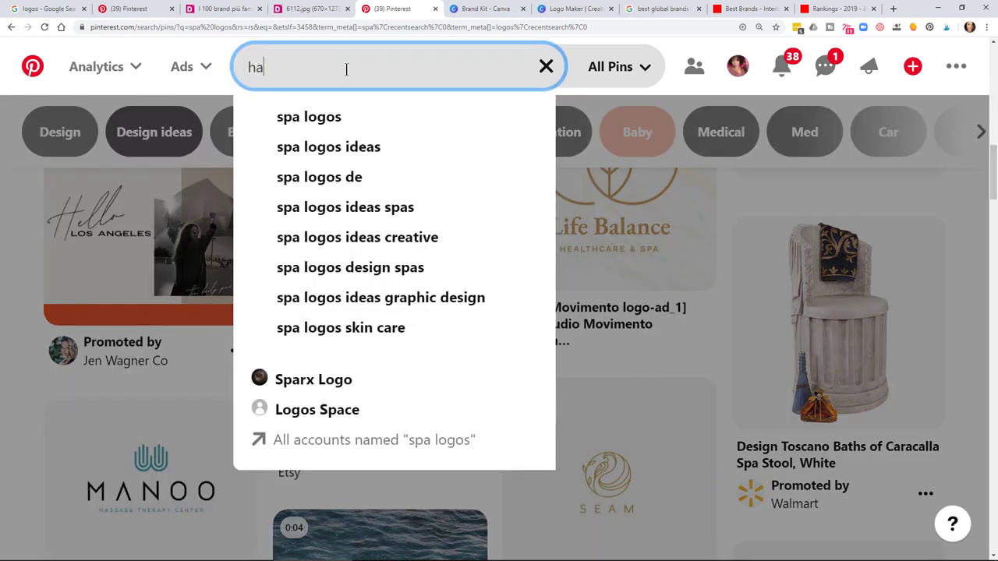
{"action": "key", "text": "Return"}
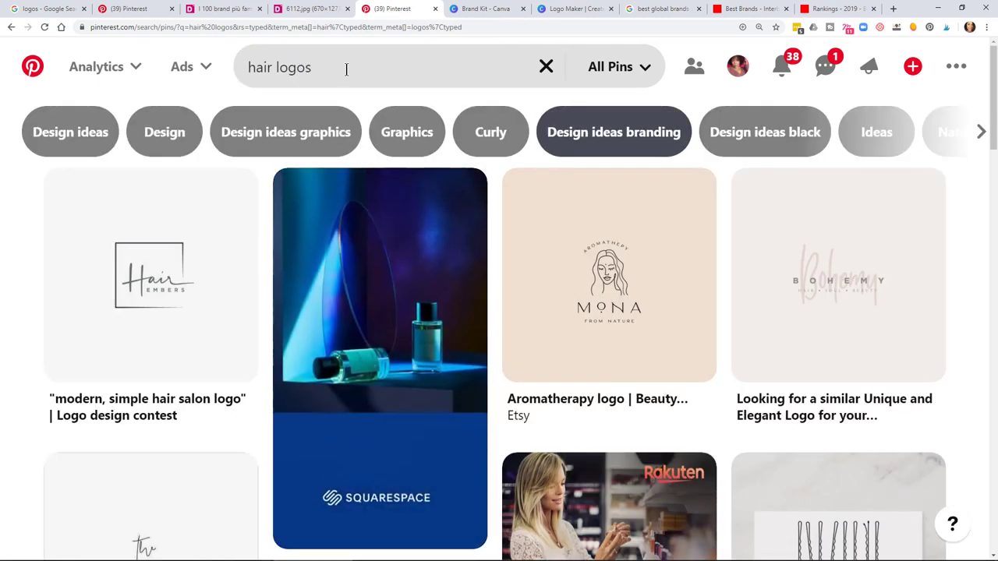
Change the Pinterest search to "salon logos" and view the results
{"action": "triple_click", "coordinate": [264, 70]}
{"action": "double_click", "coordinate": [263, 70]}
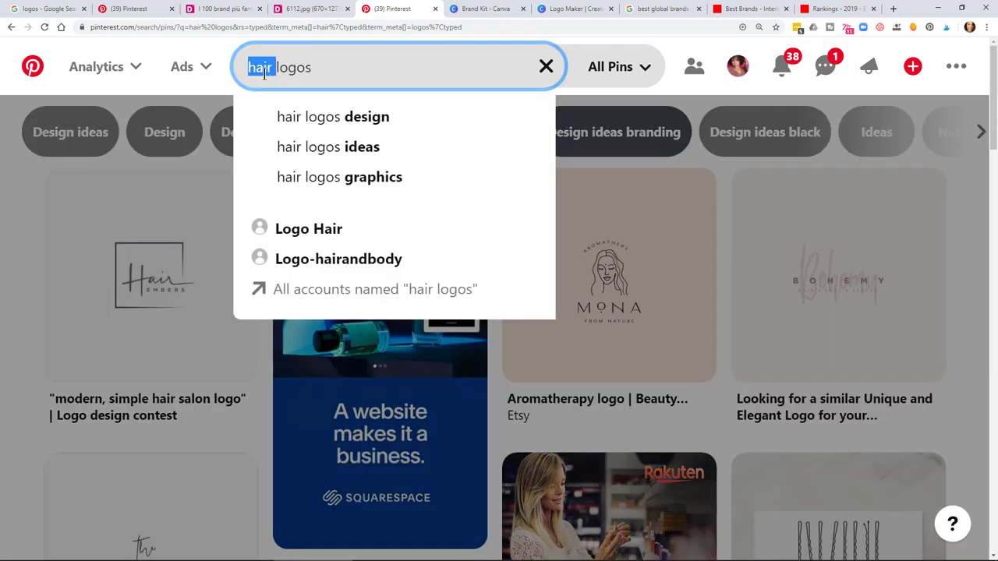
{"action": "type", "text": "salon"}
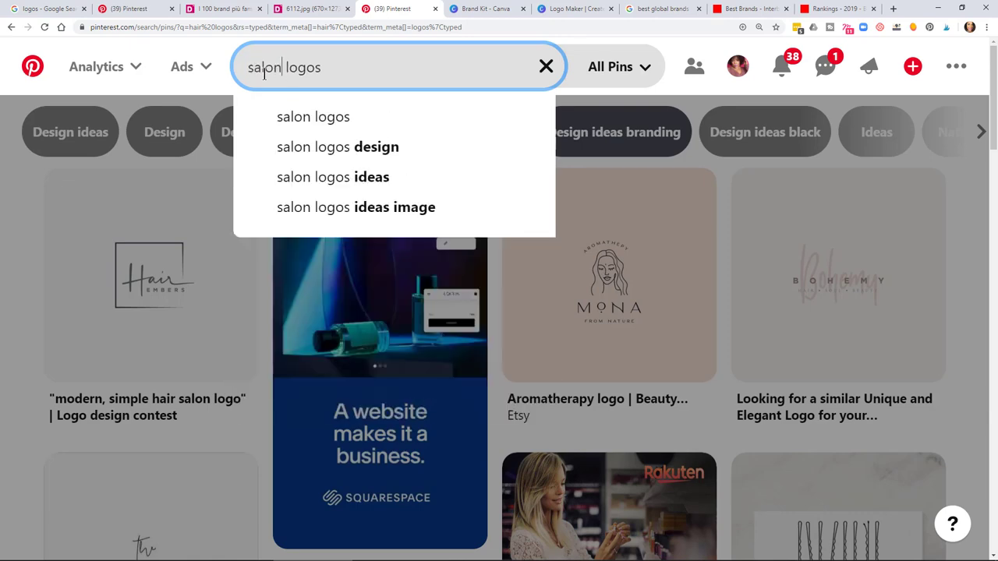
{"action": "key", "text": "Return"}
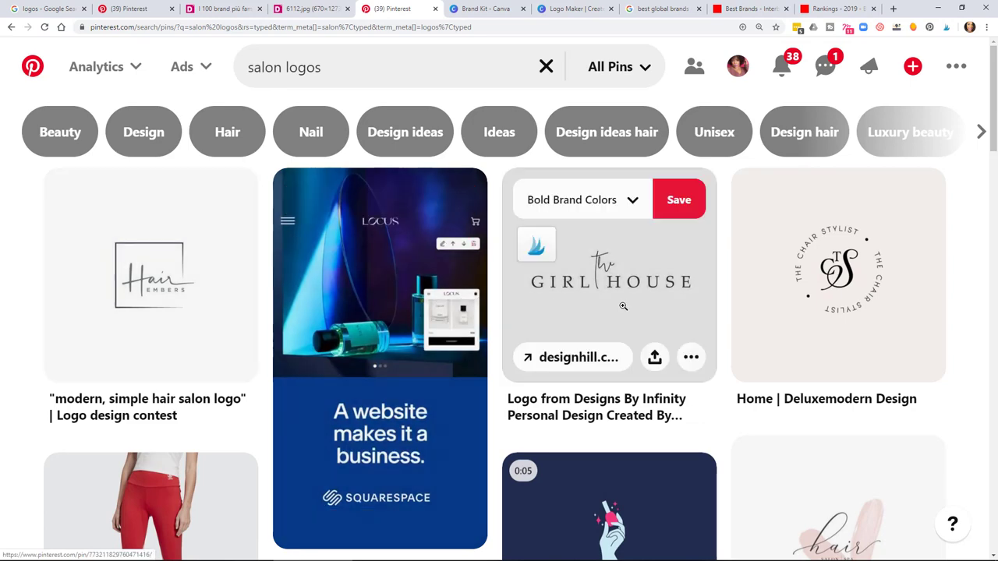
Browse the salon logo pins and examine their fonts, colors and illustration styles
{"action": "scroll", "coordinate": [835, 223], "scroll_direction": "down", "scroll_amount": 2}
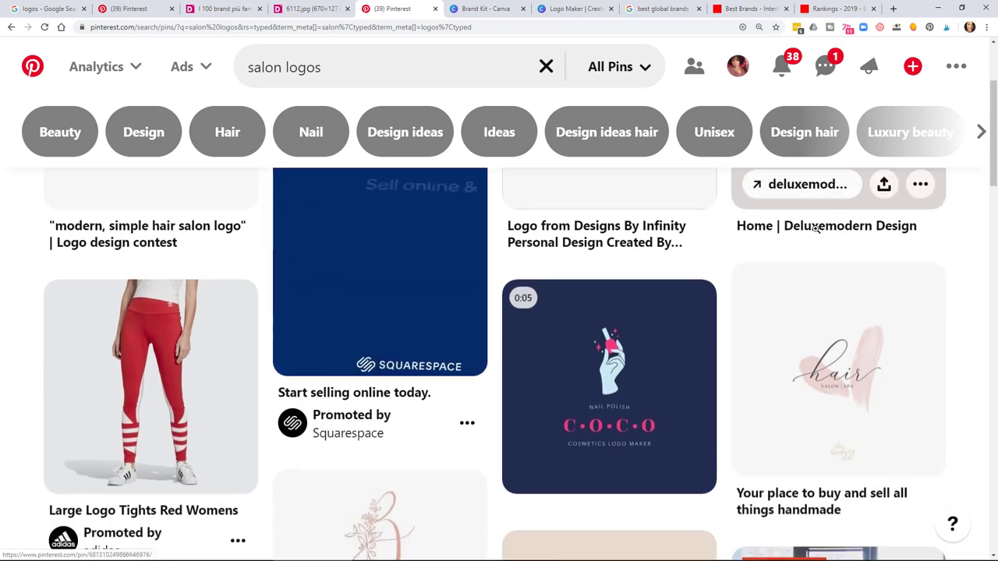
{"action": "scroll", "coordinate": [819, 227], "scroll_direction": "up", "scroll_amount": 2}
{"action": "scroll", "coordinate": [819, 257], "scroll_direction": "down", "scroll_amount": 4}
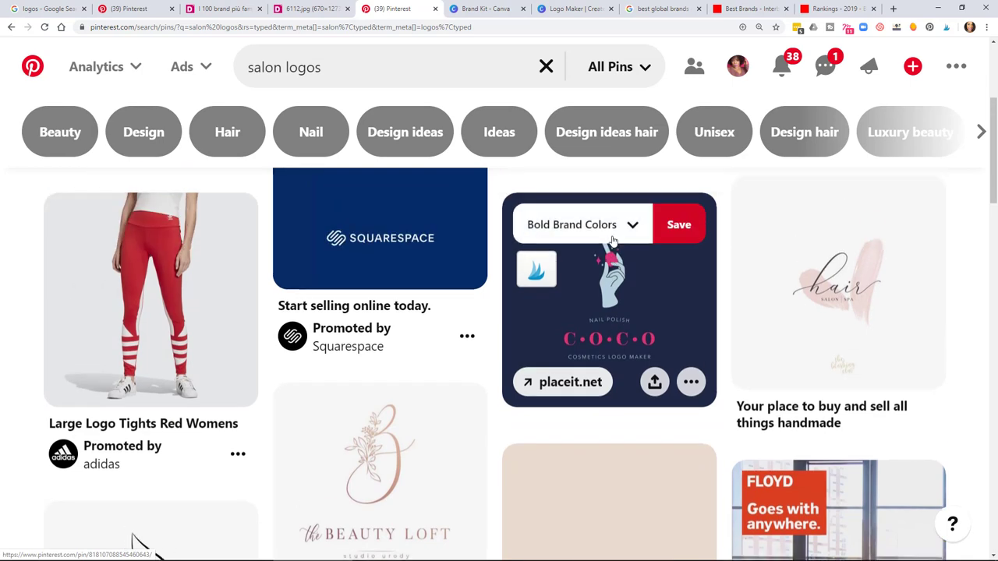
{"action": "scroll", "coordinate": [628, 300], "scroll_direction": "down", "scroll_amount": 1}
{"action": "scroll", "coordinate": [612, 360], "scroll_direction": "down", "scroll_amount": 2}
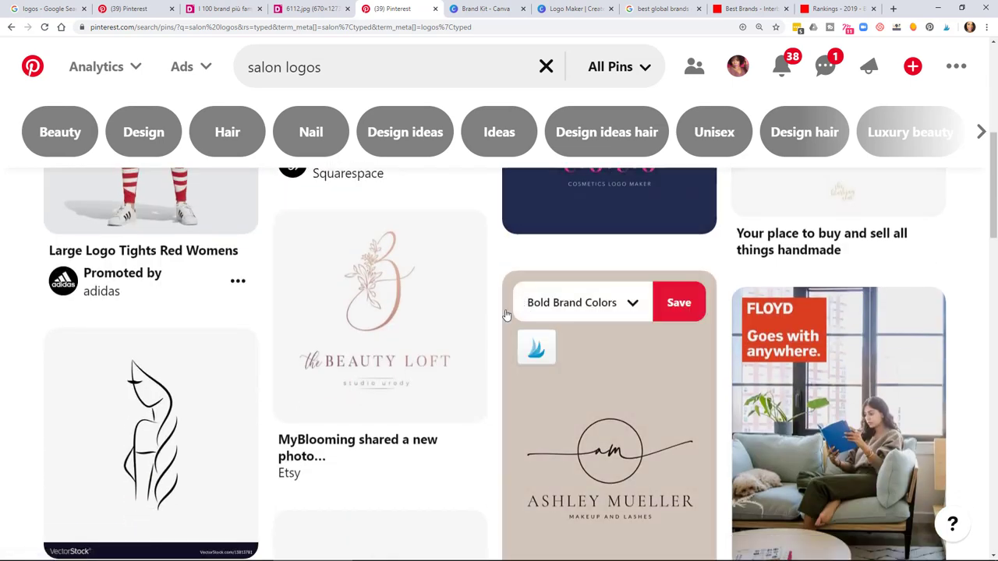
{"action": "scroll", "coordinate": [612, 360], "scroll_direction": "down", "scroll_amount": 2}
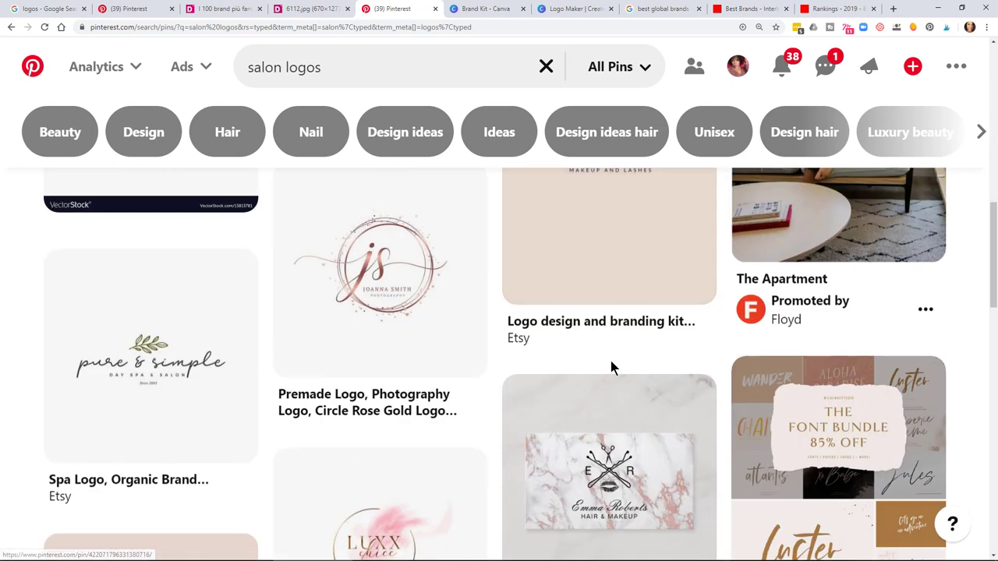
{"action": "scroll", "coordinate": [296, 463], "scroll_direction": "down", "scroll_amount": 2}
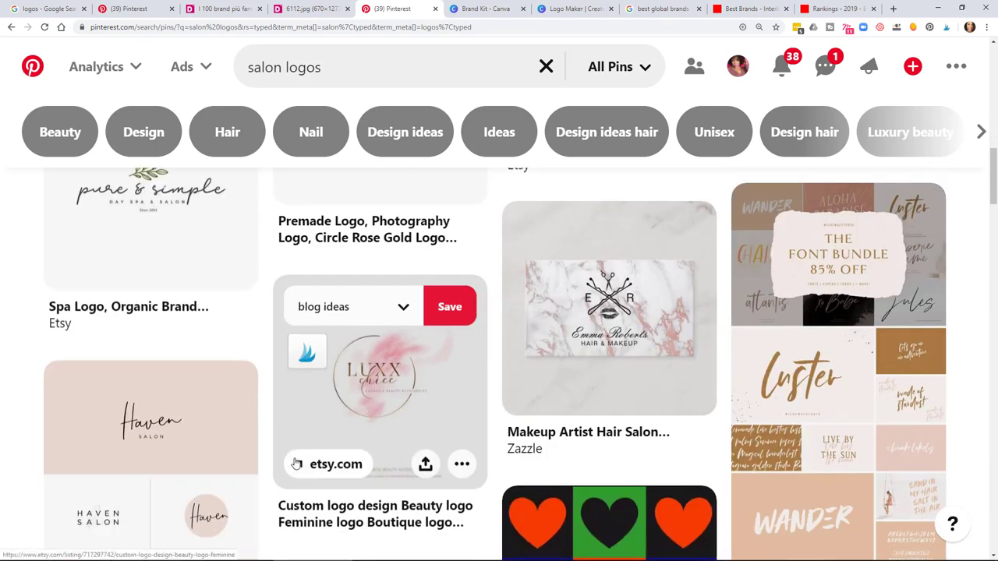
{"action": "scroll", "coordinate": [296, 464], "scroll_direction": "down", "scroll_amount": 3}
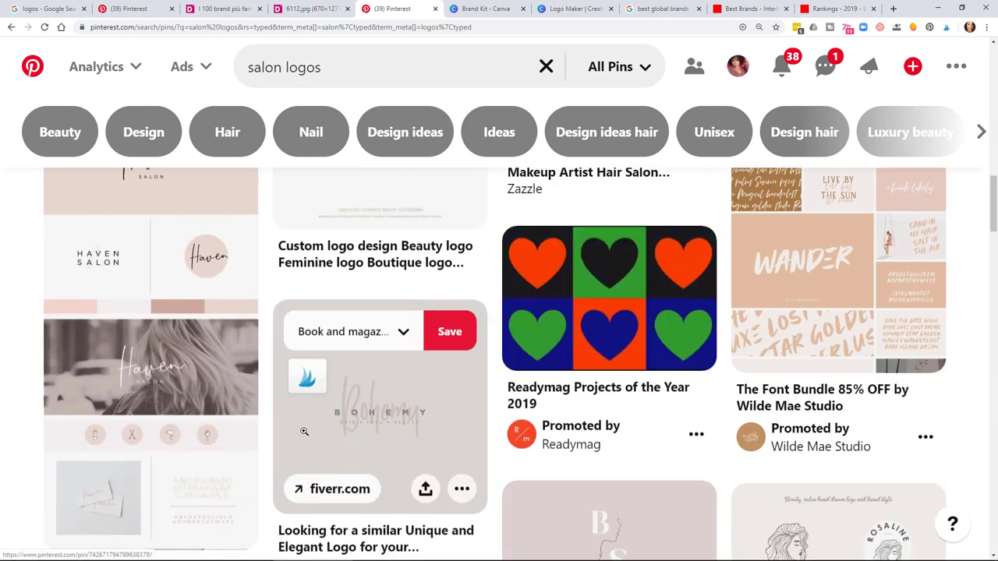
Close both Pinterest pages, the 6112.jpg image and the "I 100 brand più famosi" page, returning to the Canva Brand Kit
{"action": "left_click", "coordinate": [435, 9]}
{"action": "left_click", "coordinate": [347, 9]}
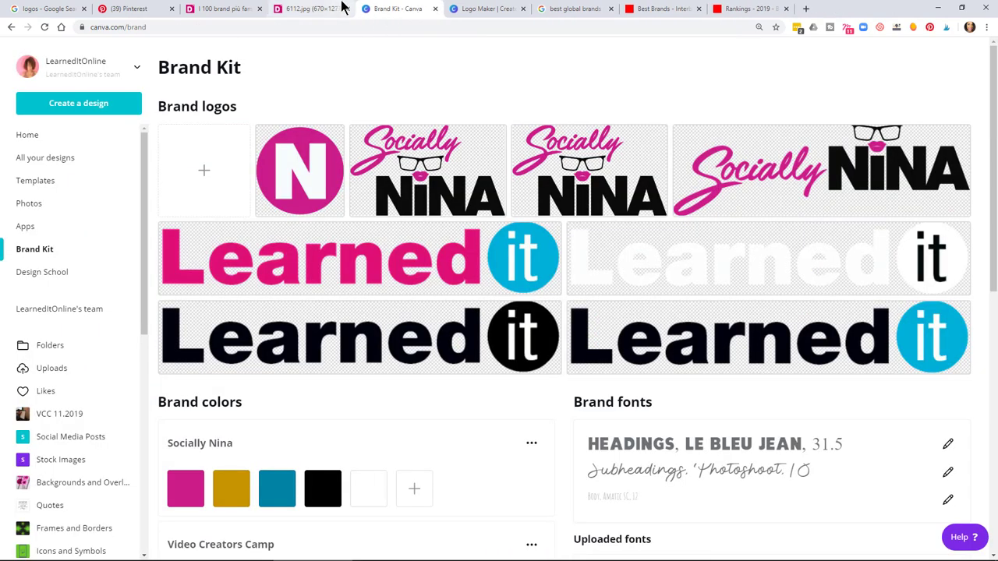
{"action": "left_click", "coordinate": [259, 9]}
{"action": "left_click", "coordinate": [161, 10]}
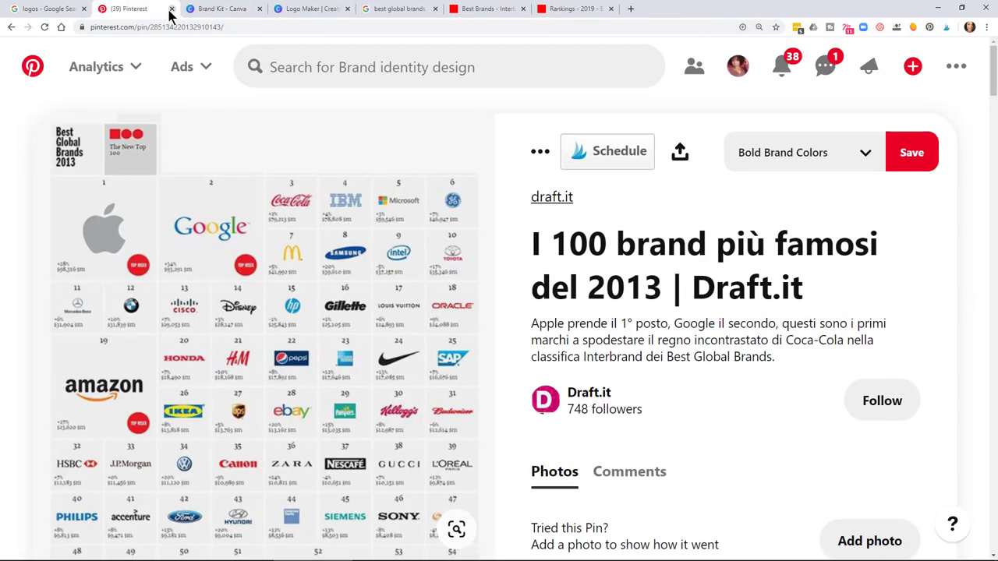
{"action": "left_click", "coordinate": [170, 10]}
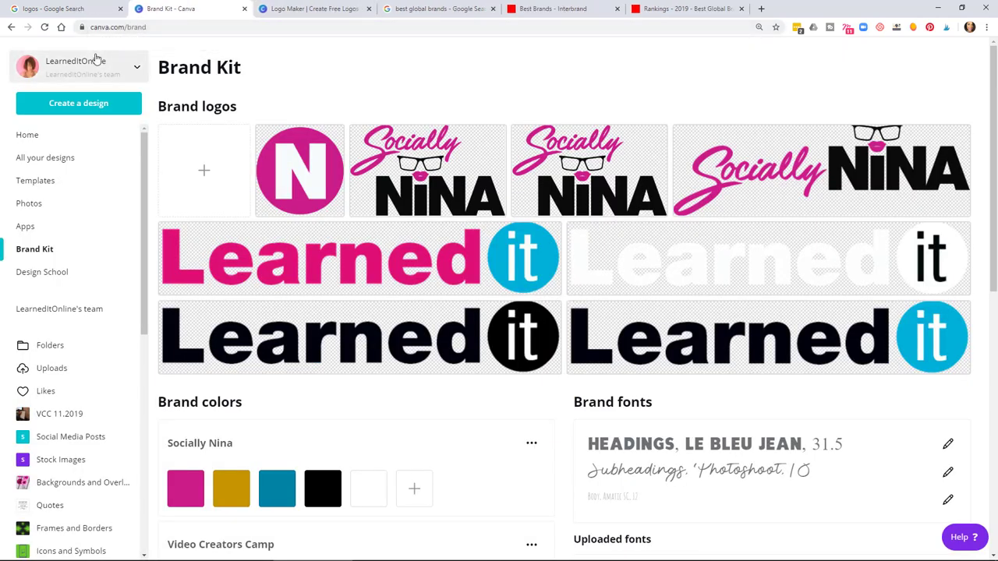
Open Canva's home page, switch to its Logo Maker page and read the guidance on how to make a logo
{"action": "left_click", "coordinate": [59, 135]}
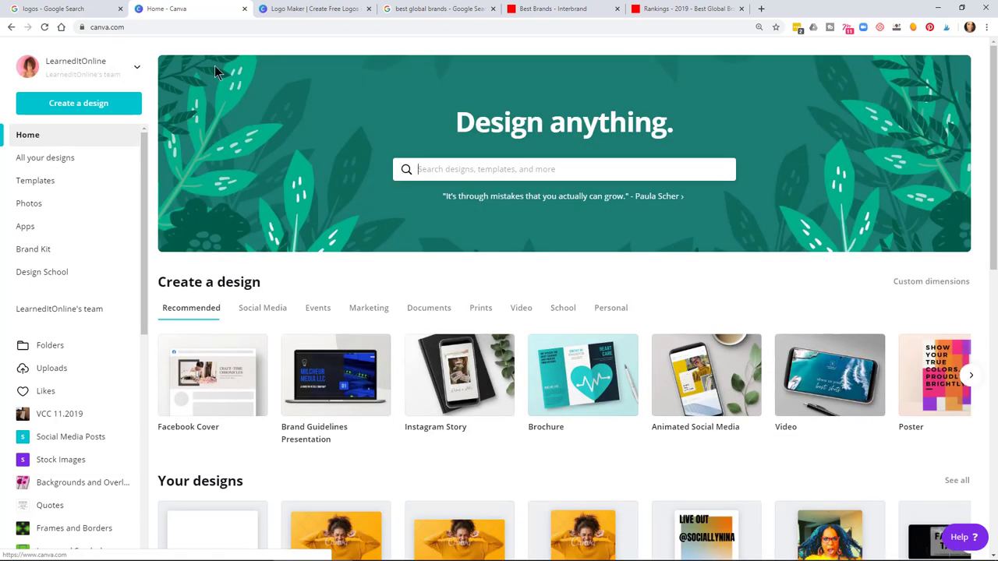
{"action": "left_click", "coordinate": [294, 7]}
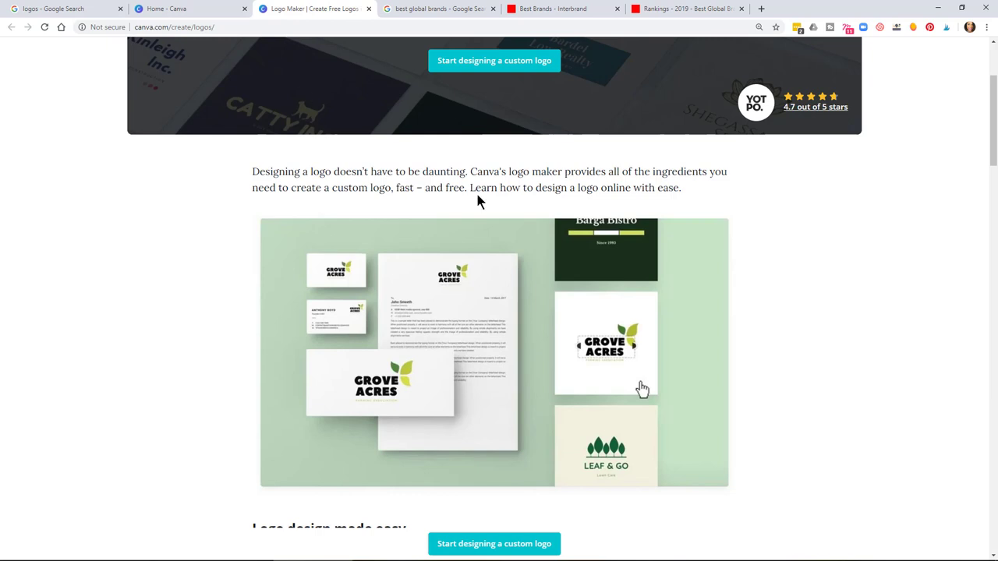
{"action": "scroll", "coordinate": [479, 200], "scroll_direction": "down", "scroll_amount": 5}
{"action": "scroll", "coordinate": [364, 203], "scroll_direction": "down", "scroll_amount": 5}
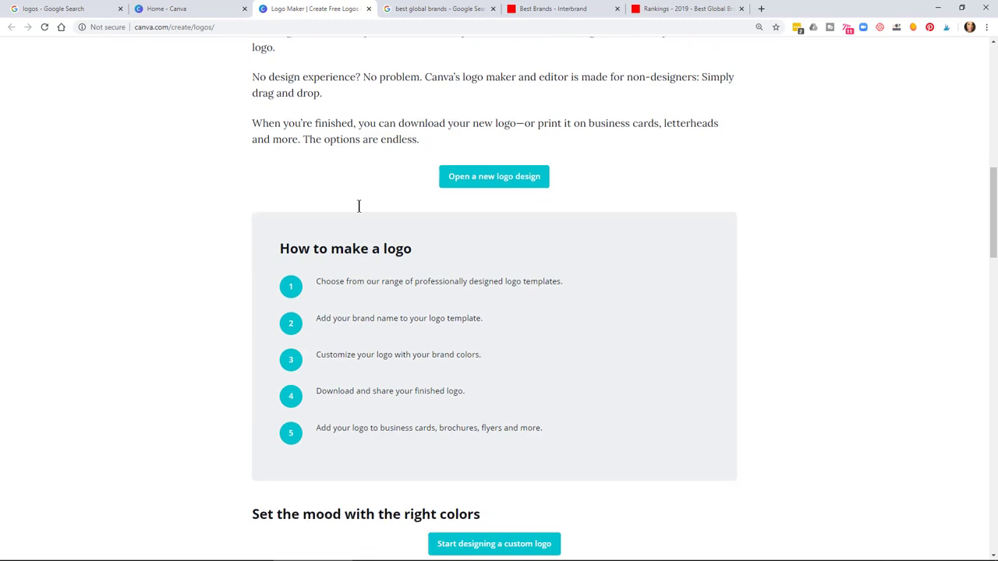
{"action": "scroll", "coordinate": [353, 209], "scroll_direction": "down", "scroll_amount": 2}
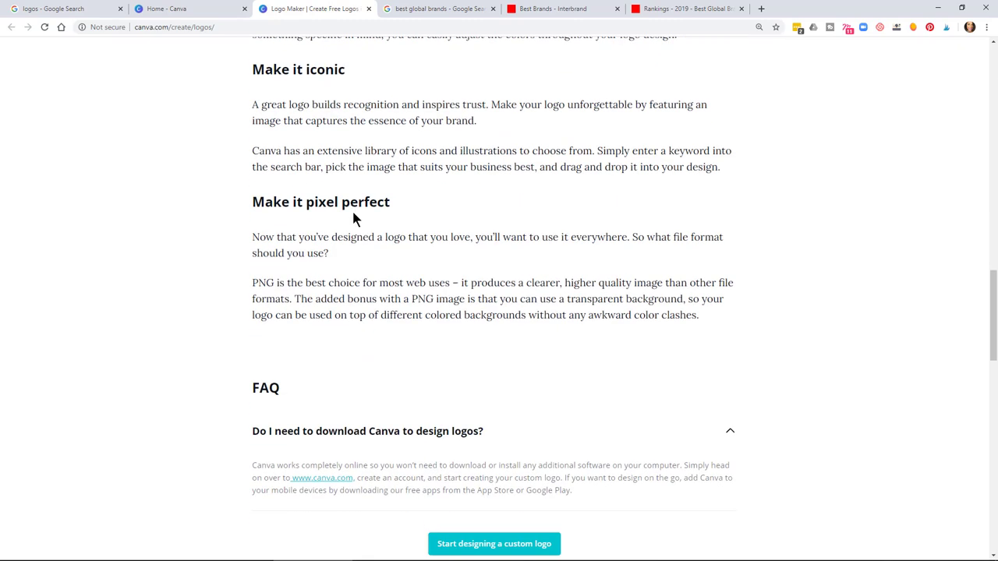
Open a new logo design from the Logo Maker page and browse the available logo template categories
{"action": "scroll", "coordinate": [354, 219], "scroll_direction": "up", "scroll_amount": 8}
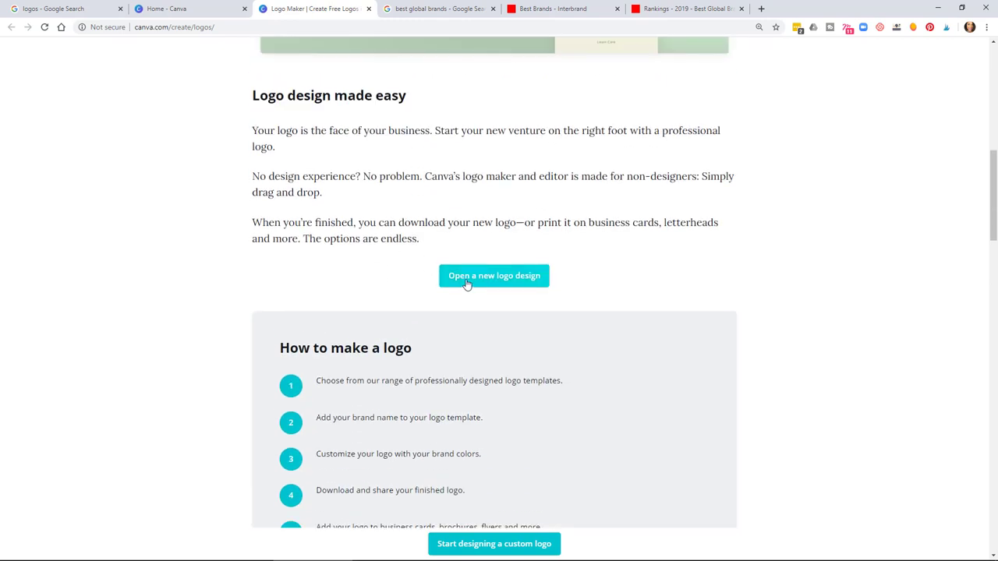
{"action": "left_click", "coordinate": [466, 279]}
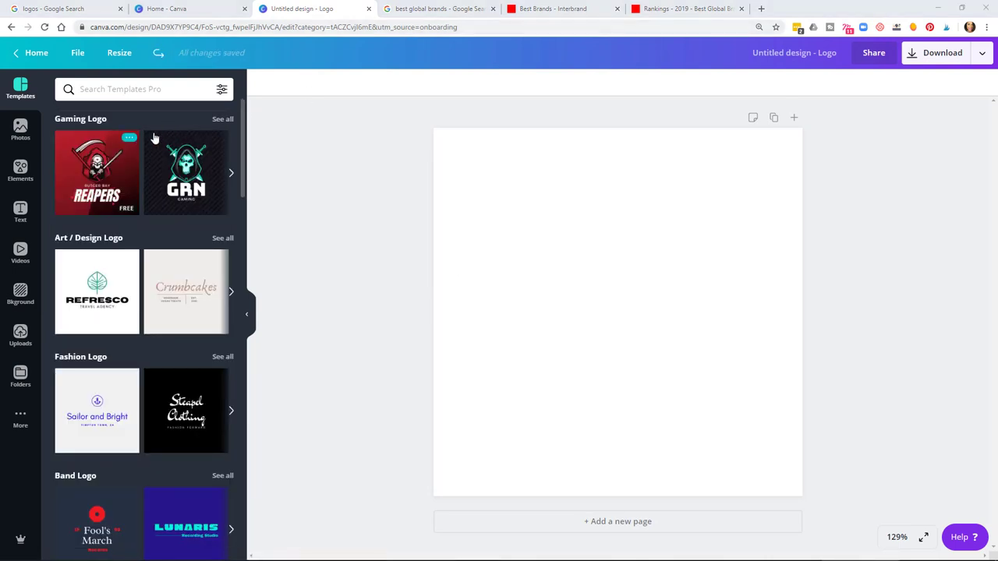
{"action": "scroll", "coordinate": [176, 312], "scroll_direction": "down", "scroll_amount": 8}
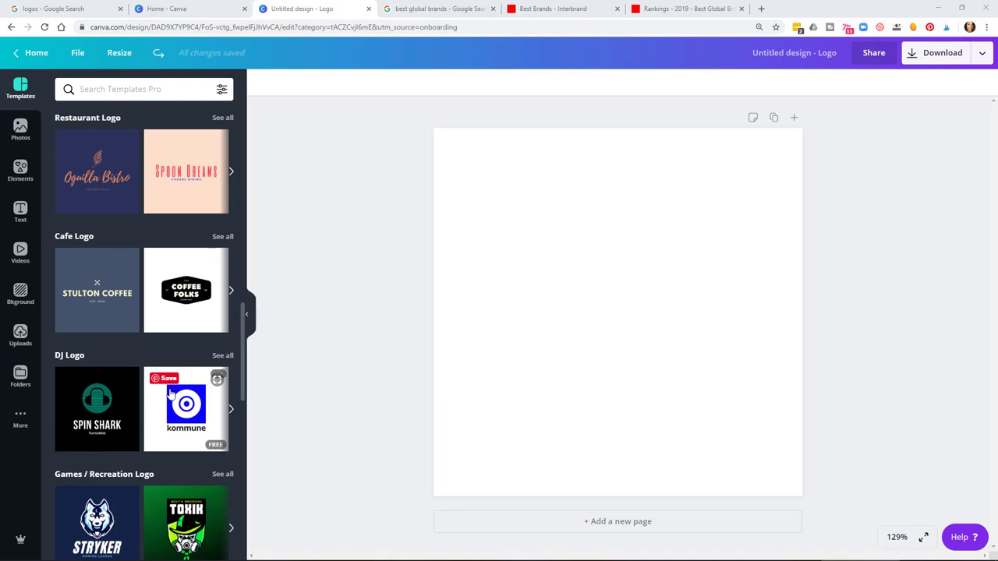
{"action": "scroll", "coordinate": [87, 242], "scroll_direction": "down", "scroll_amount": 2}
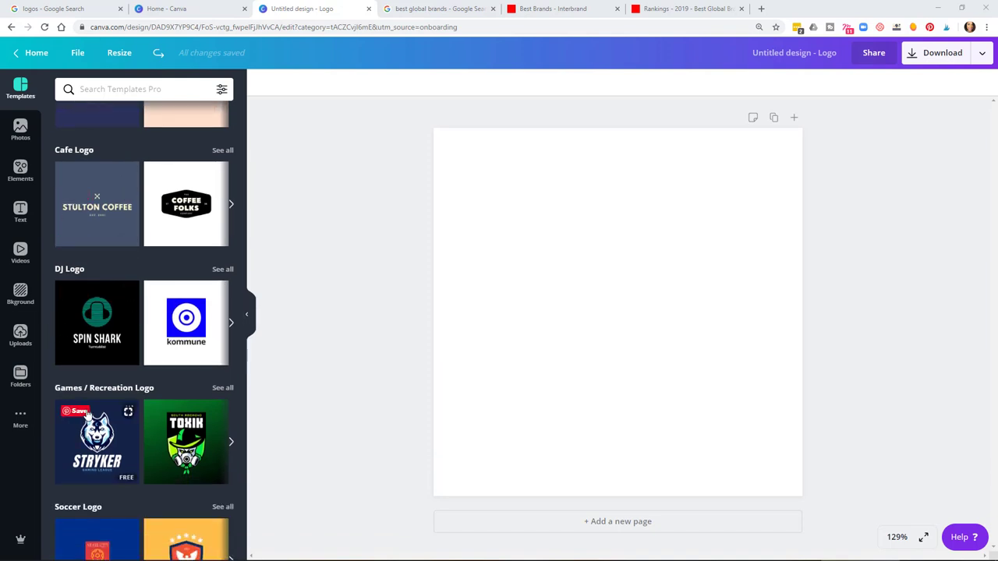
{"action": "scroll", "coordinate": [88, 421], "scroll_direction": "down", "scroll_amount": 8}
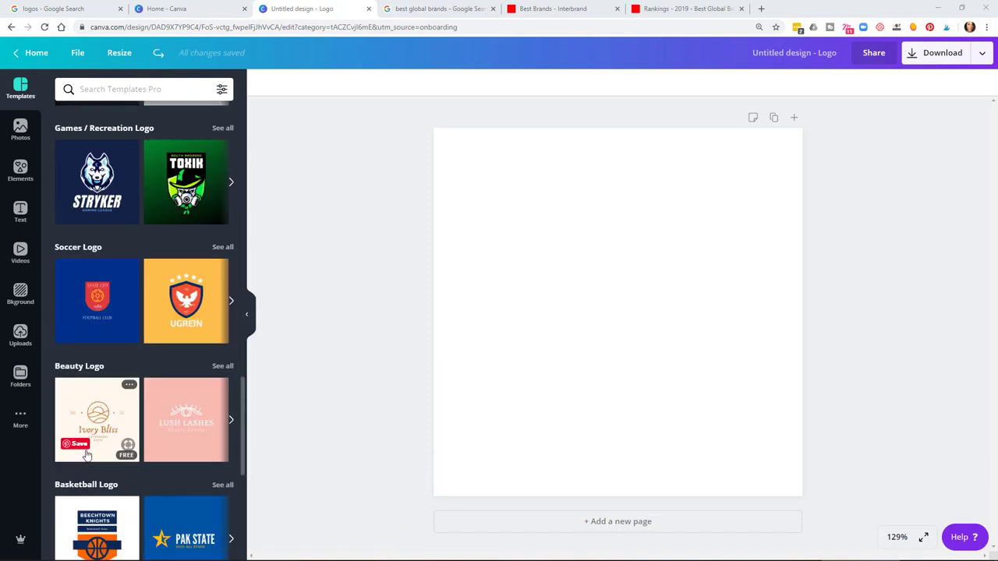
{"action": "scroll", "coordinate": [99, 491], "scroll_direction": "down", "scroll_amount": 10}
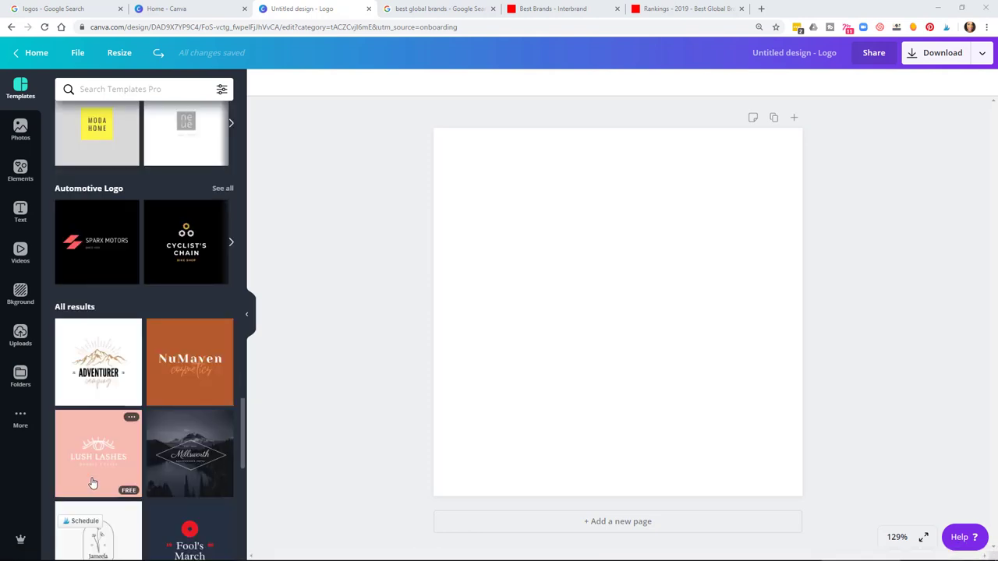
{"action": "scroll", "coordinate": [125, 240], "scroll_direction": "up", "scroll_amount": 15}
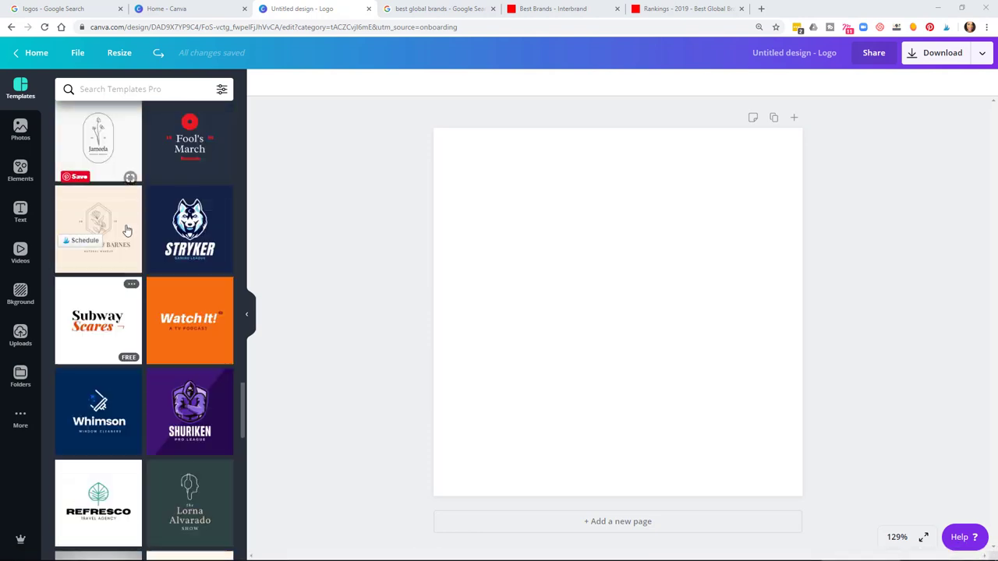
{"action": "scroll", "coordinate": [129, 111], "scroll_direction": "up", "scroll_amount": 7}
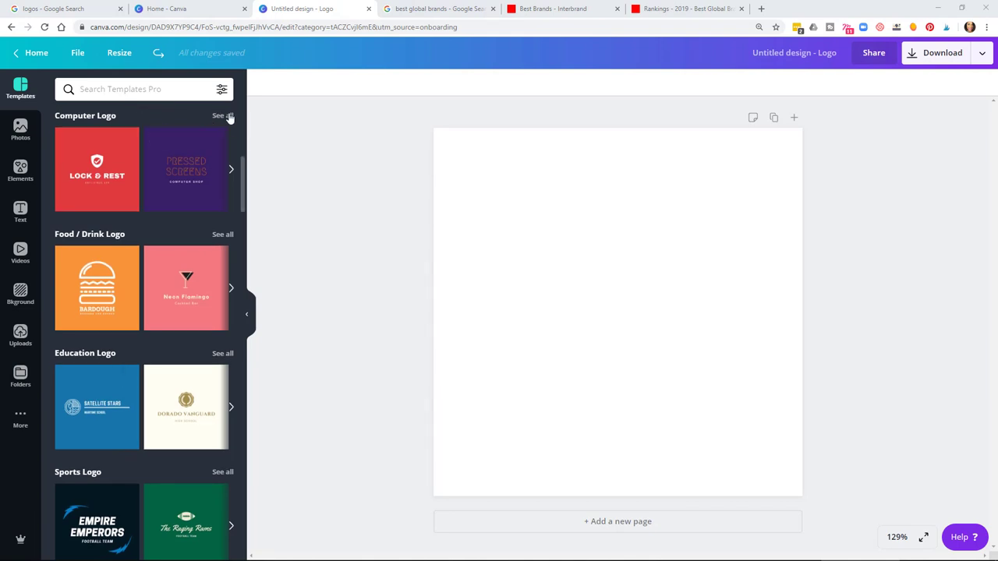
Show all Computer Logo templates, look through them, and return to the full list of template categories
{"action": "left_click", "coordinate": [224, 117]}
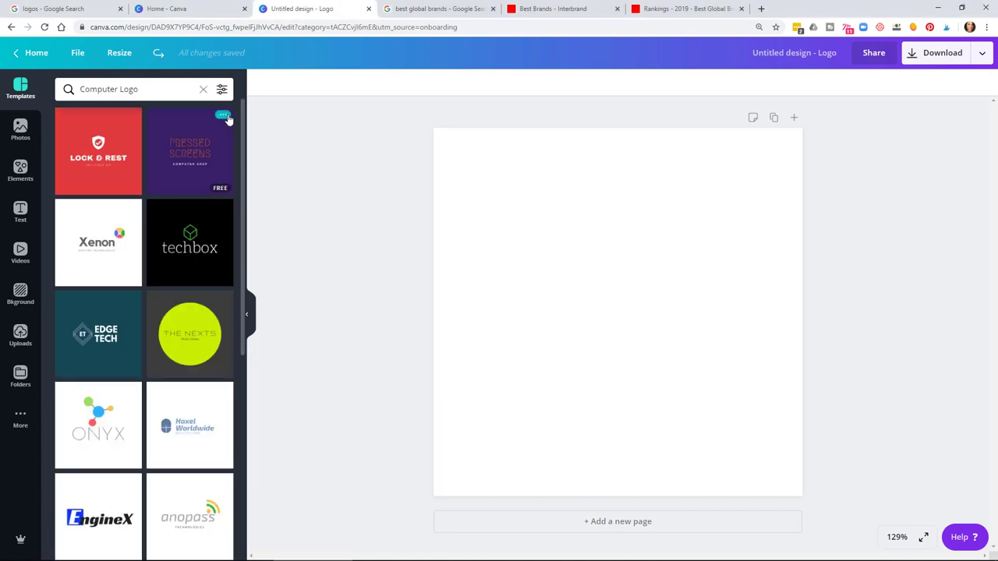
{"action": "scroll", "coordinate": [174, 292], "scroll_direction": "down", "scroll_amount": 1}
{"action": "scroll", "coordinate": [173, 291], "scroll_direction": "down", "scroll_amount": 4}
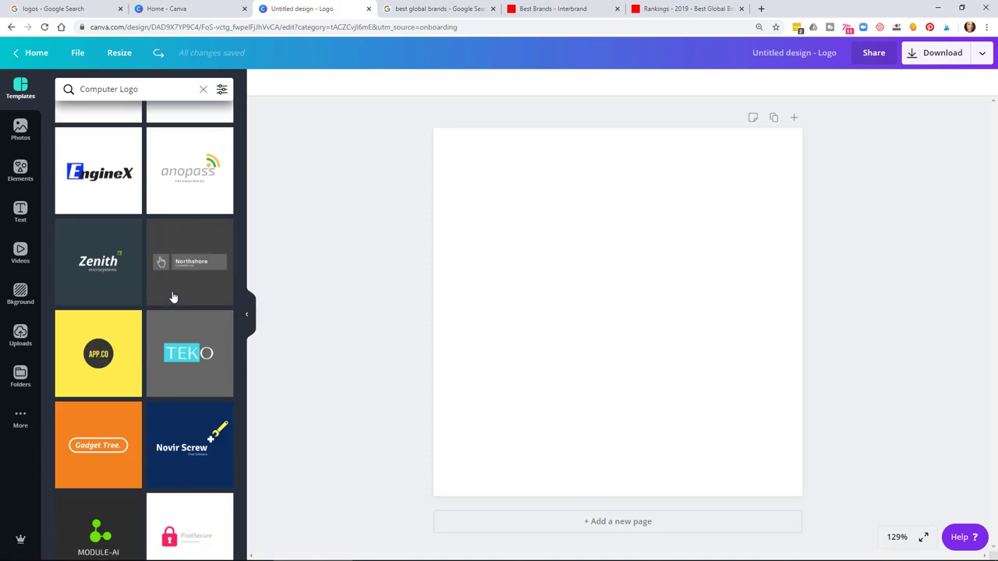
{"action": "scroll", "coordinate": [170, 304], "scroll_direction": "up", "scroll_amount": 5}
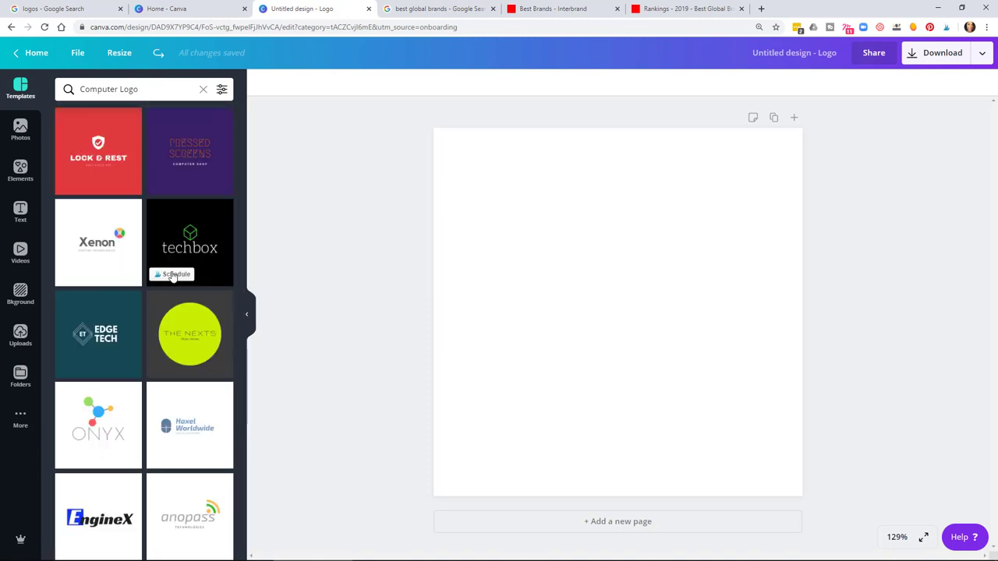
{"action": "left_click", "coordinate": [203, 91]}
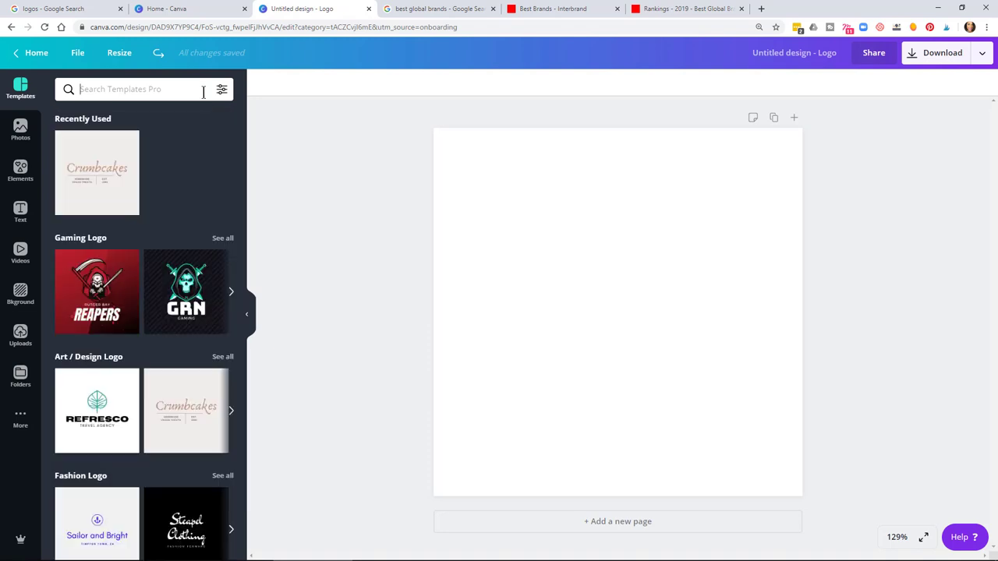
Apply the DJ template Spin Shark to the blank design, and replace it with the Stryker gaming league template
{"action": "scroll", "coordinate": [174, 233], "scroll_direction": "down", "scroll_amount": 18}
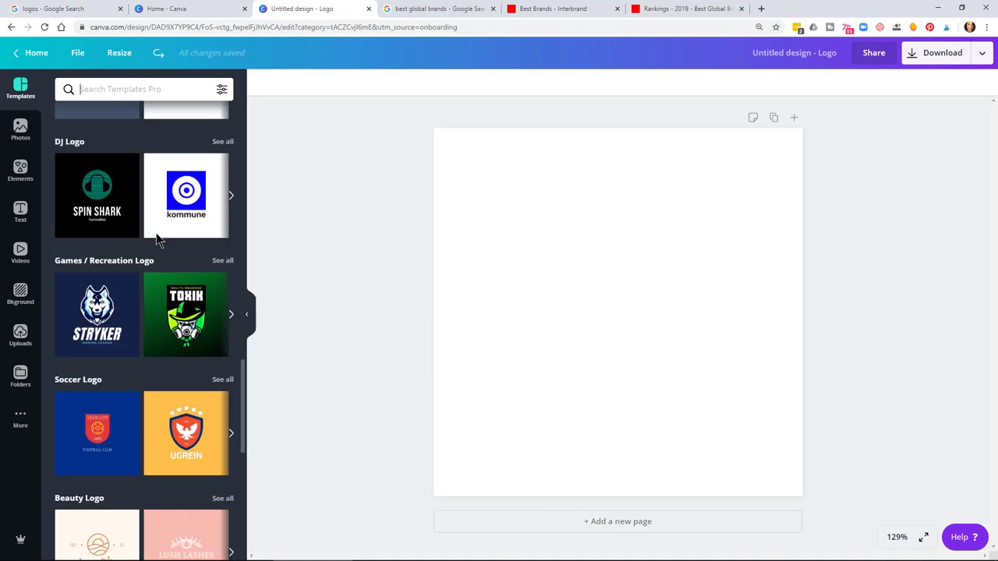
{"action": "left_click", "coordinate": [109, 211]}
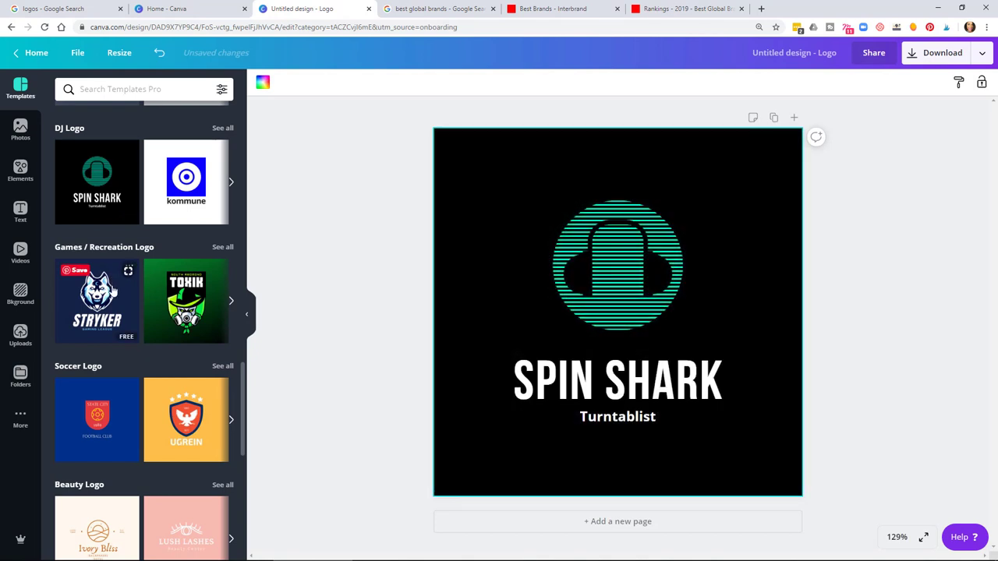
{"action": "left_click", "coordinate": [109, 308]}
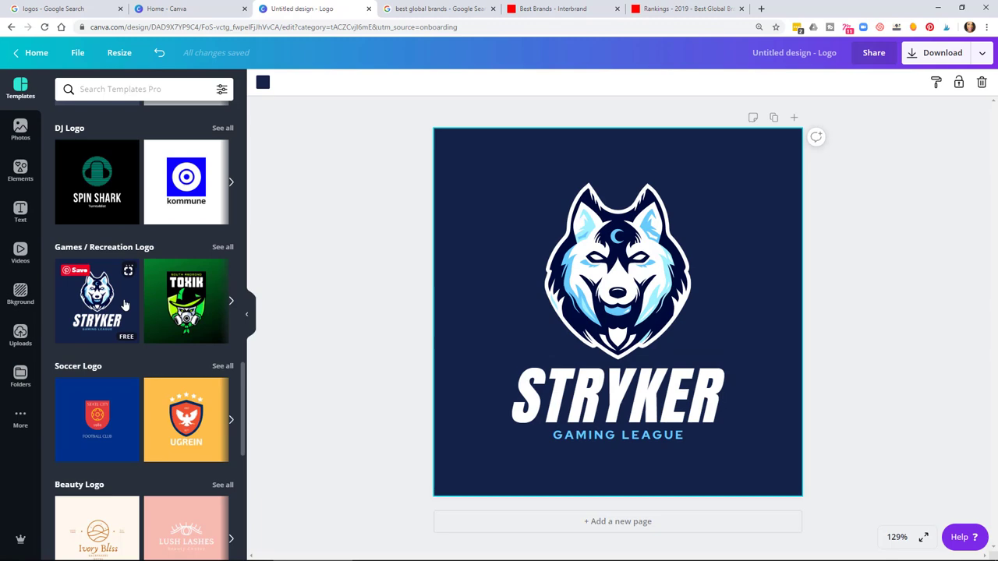
Go from Canva's home page to its Templates page and open the Logos category
{"action": "left_click", "coordinate": [216, 8]}
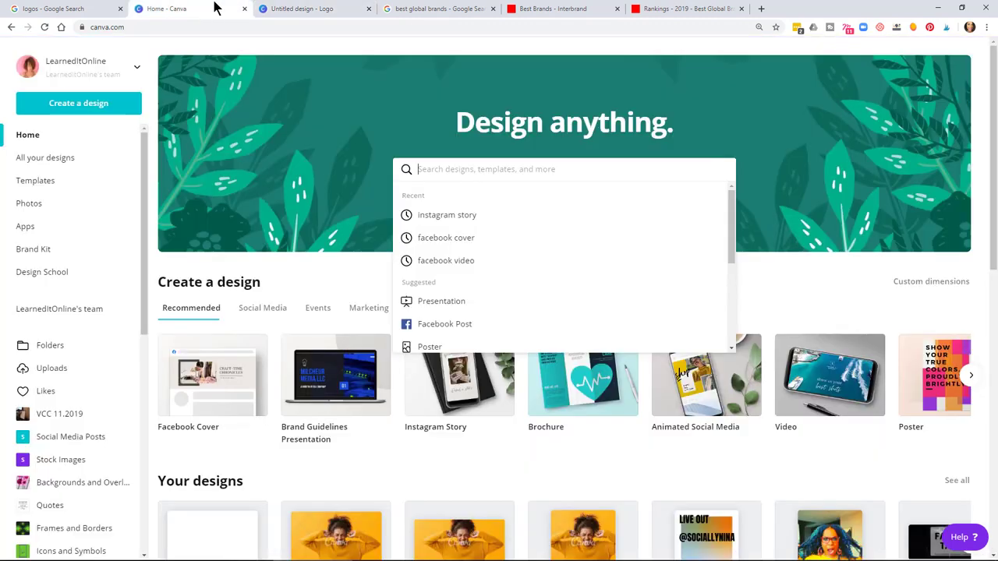
{"action": "left_click", "coordinate": [382, 51]}
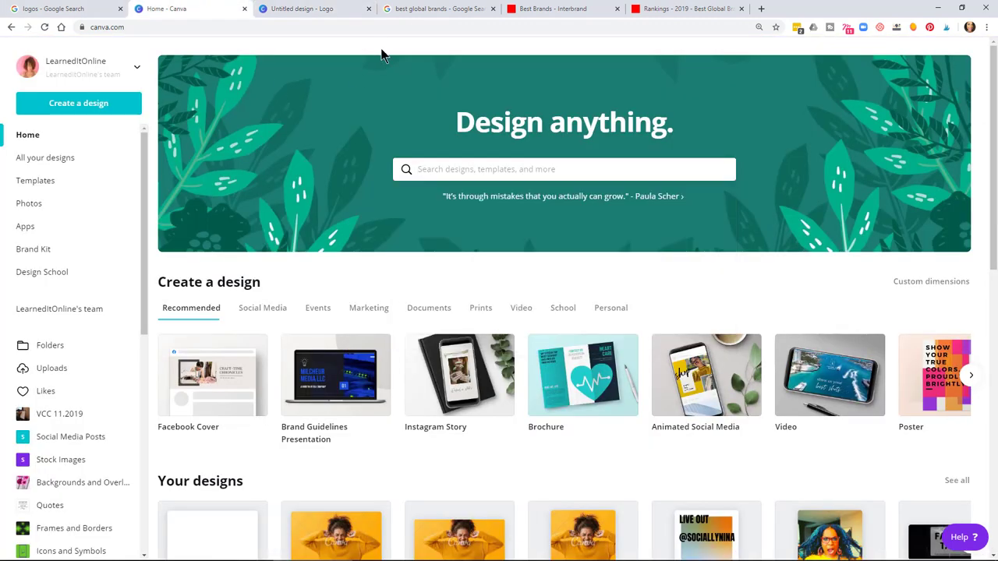
{"action": "left_click", "coordinate": [50, 182]}
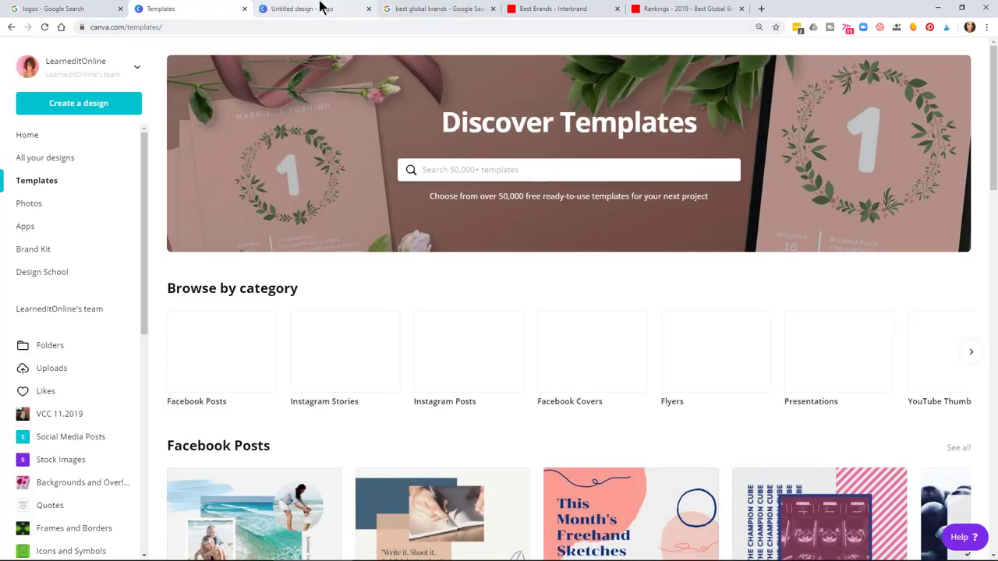
{"action": "left_click", "coordinate": [969, 352]}
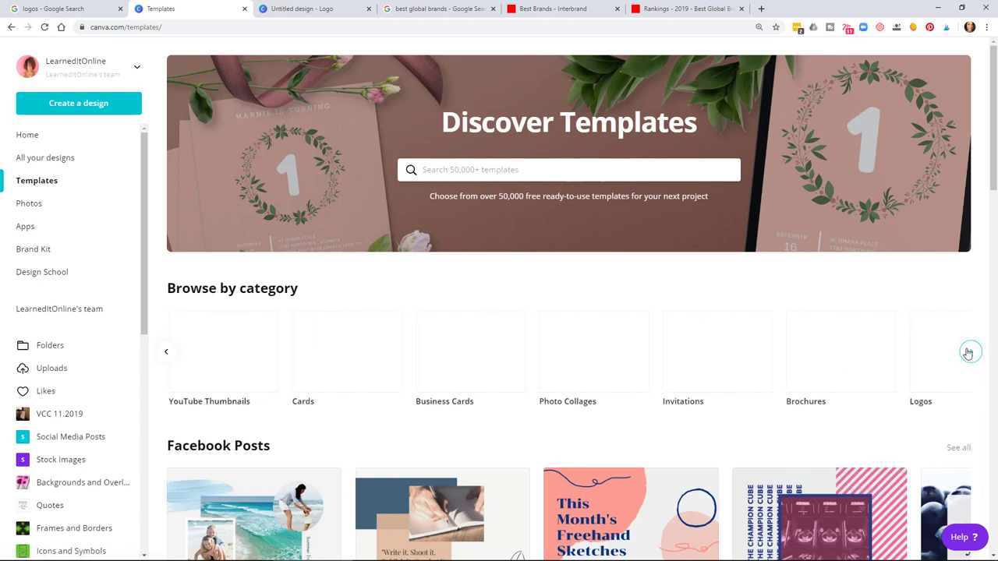
{"action": "left_click", "coordinate": [930, 367]}
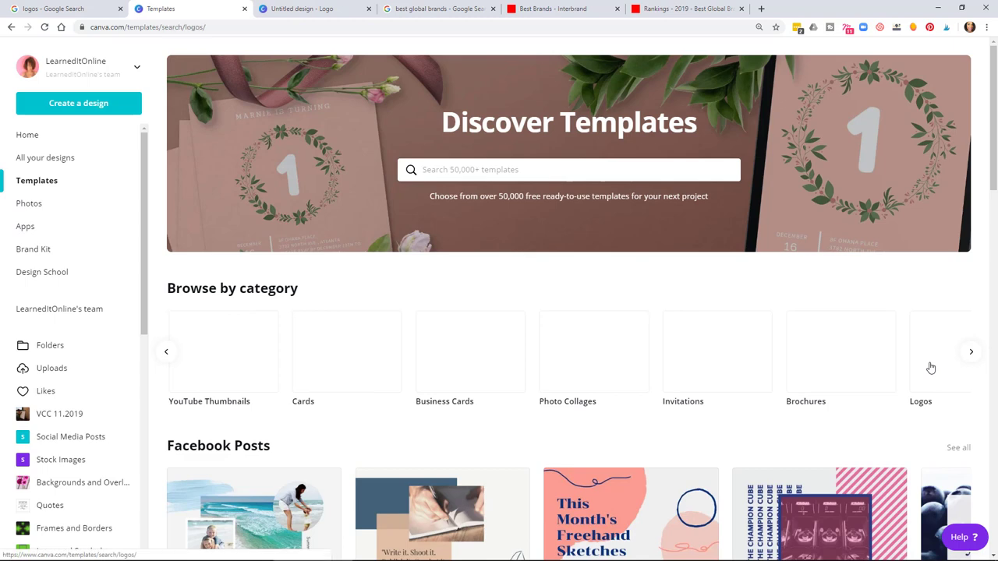
{"action": "scroll", "coordinate": [727, 250], "scroll_direction": "down", "scroll_amount": 2}
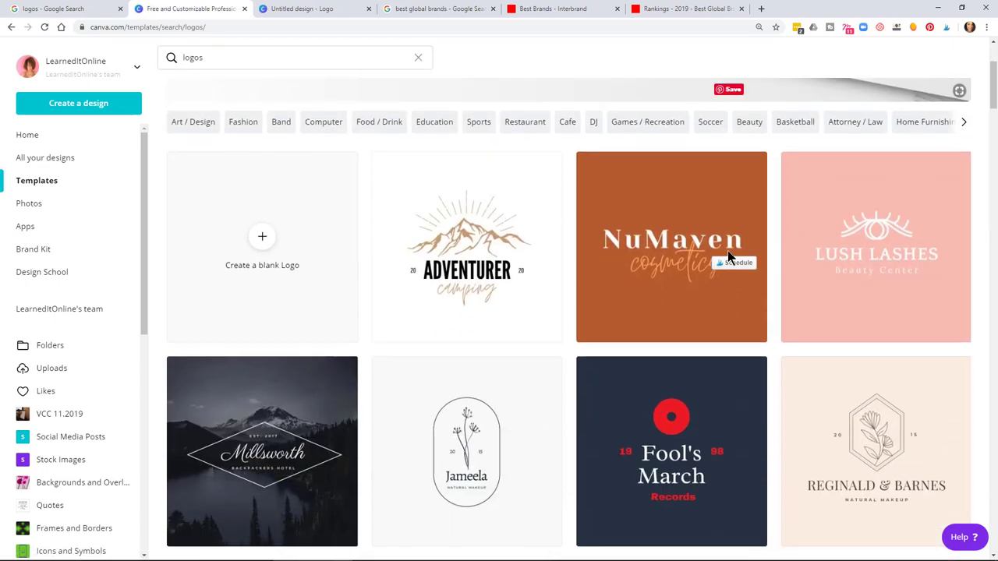
{"action": "scroll", "coordinate": [454, 245], "scroll_direction": "up", "scroll_amount": 2}
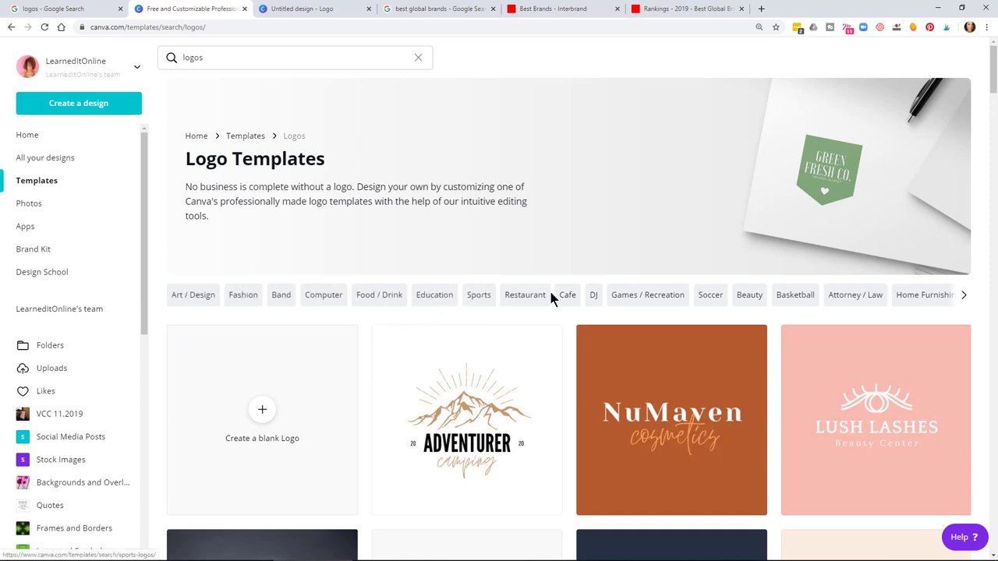
Filter the logo templates to Beauty and examine the designs through the end of the collection
{"action": "left_click", "coordinate": [749, 296]}
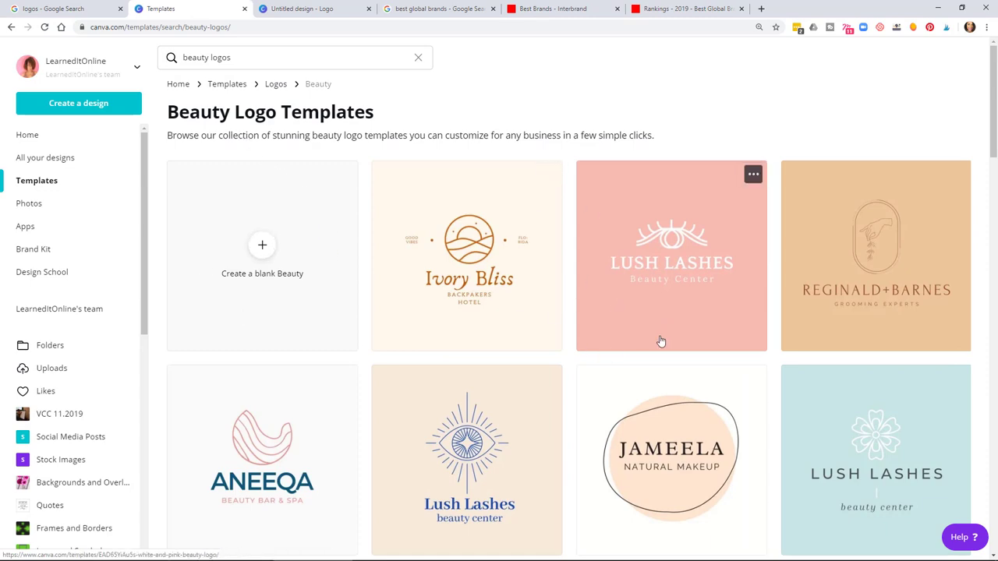
{"action": "scroll", "coordinate": [661, 340], "scroll_direction": "down", "scroll_amount": 4}
{"action": "scroll", "coordinate": [672, 378], "scroll_direction": "down", "scroll_amount": 7}
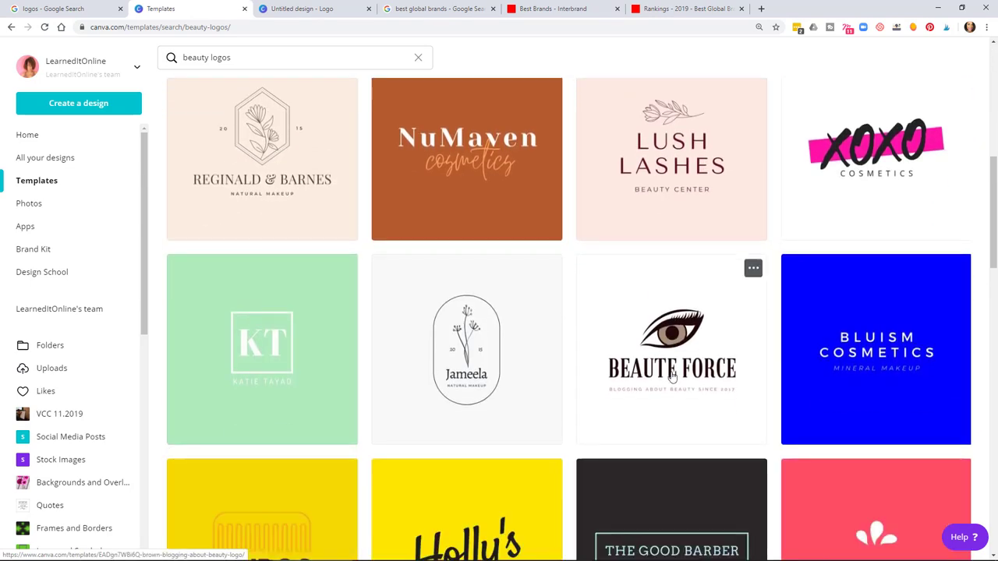
{"action": "scroll", "coordinate": [672, 377], "scroll_direction": "down", "scroll_amount": 6}
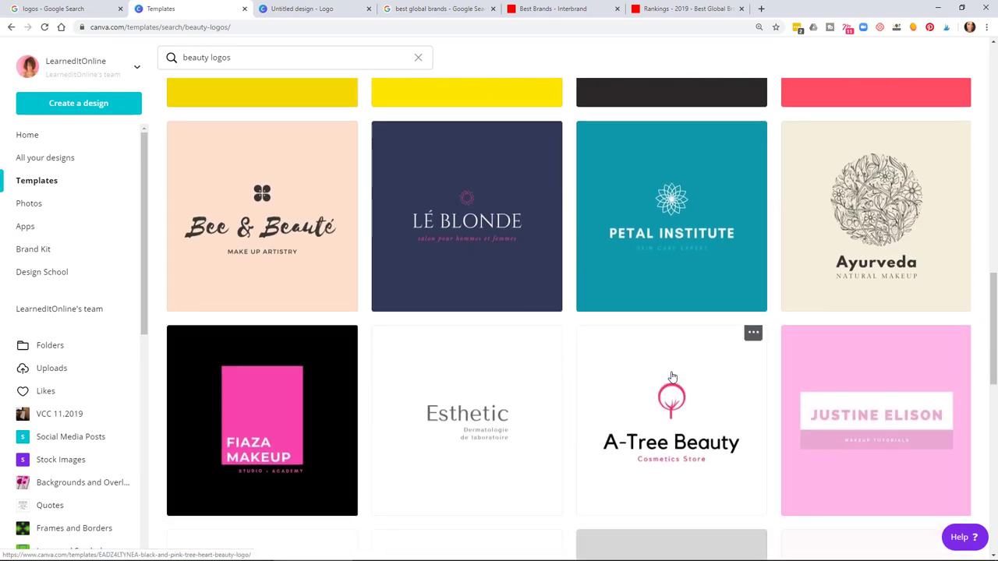
{"action": "scroll", "coordinate": [672, 377], "scroll_direction": "down", "scroll_amount": 3}
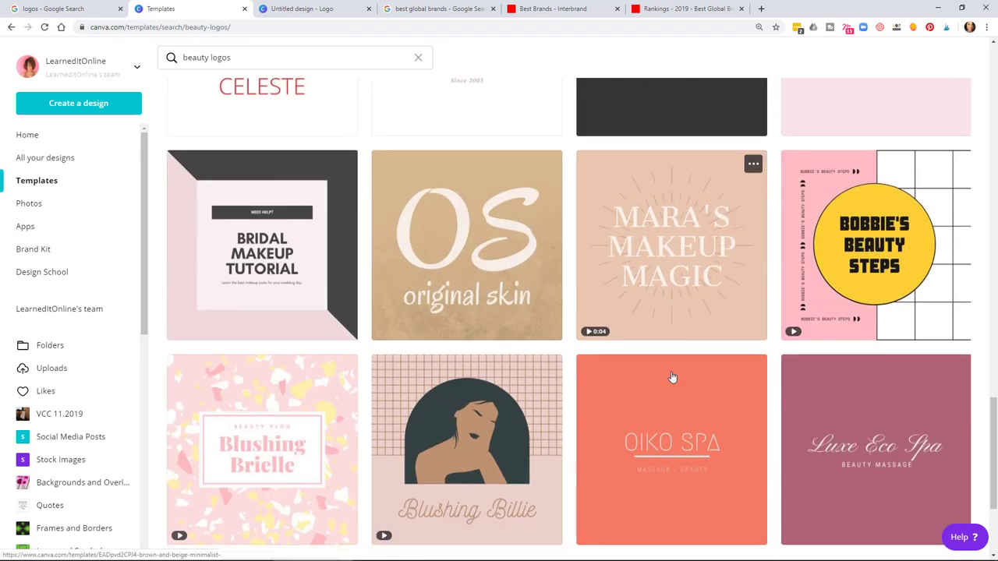
{"action": "scroll", "coordinate": [791, 339], "scroll_direction": "up", "scroll_amount": 2}
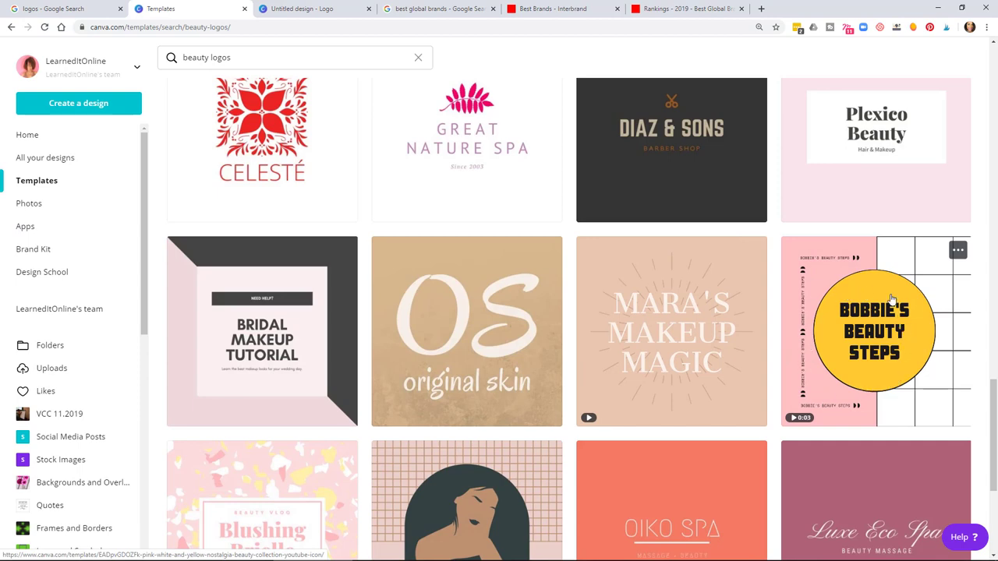
{"action": "scroll", "coordinate": [649, 296], "scroll_direction": "down", "scroll_amount": 1}
{"action": "scroll", "coordinate": [649, 296], "scroll_direction": "down", "scroll_amount": 2}
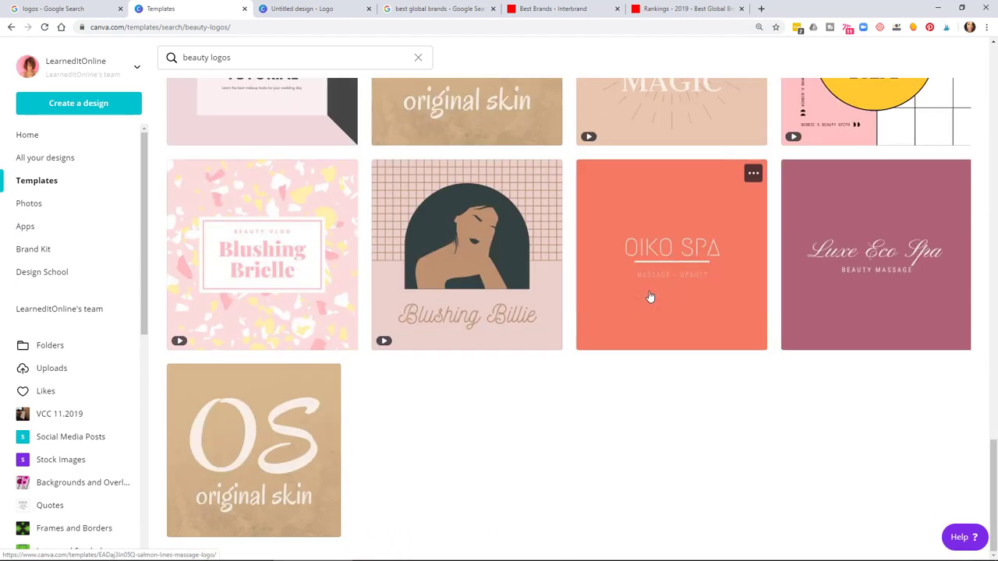
{"action": "scroll", "coordinate": [649, 301], "scroll_direction": "up", "scroll_amount": 15}
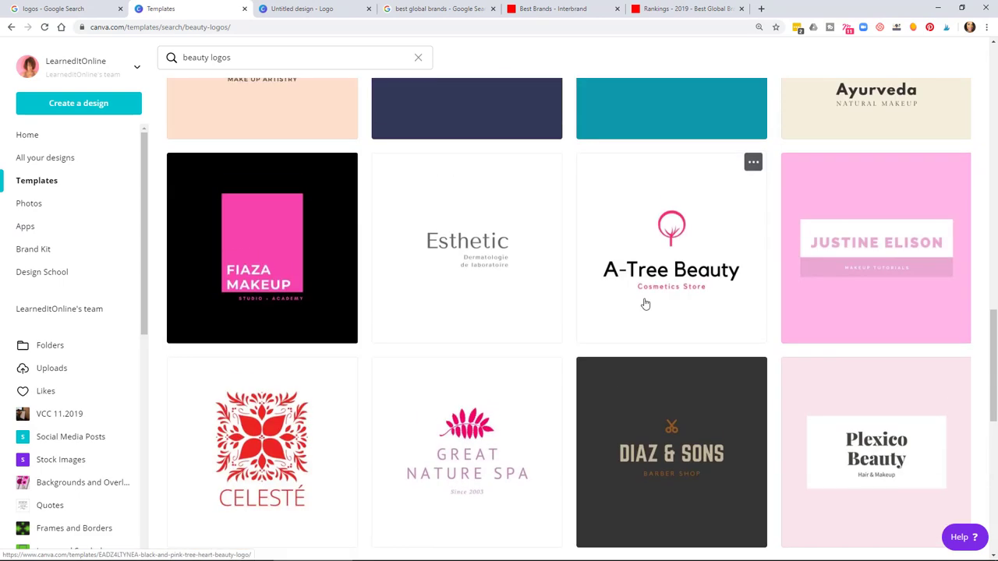
{"action": "scroll", "coordinate": [626, 295], "scroll_direction": "up", "scroll_amount": 3}
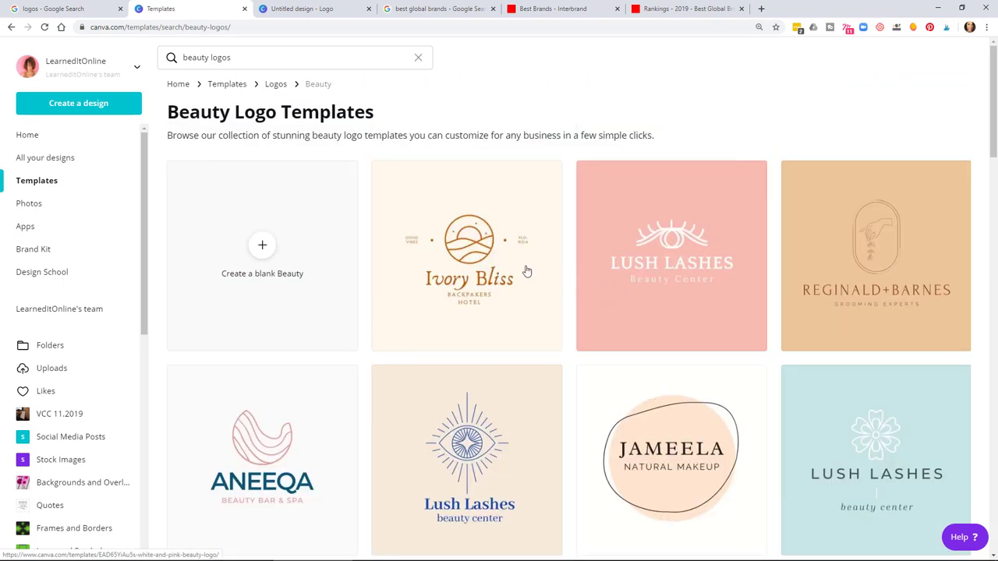
Filter the logo templates to Education and start a new design from the Colorful Squares Nursery Education Logo template
{"action": "left_click", "coordinate": [276, 84]}
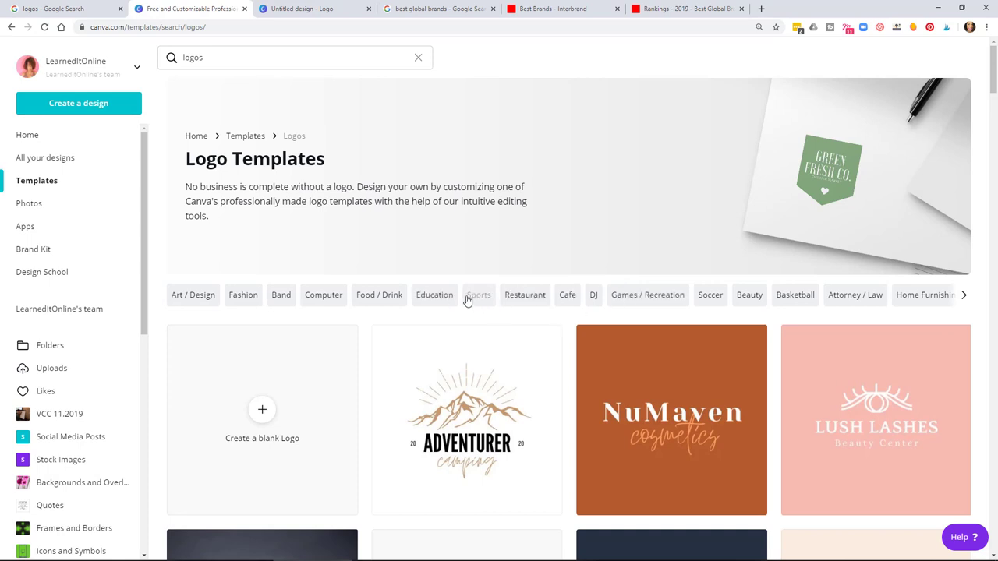
{"action": "left_click", "coordinate": [434, 294]}
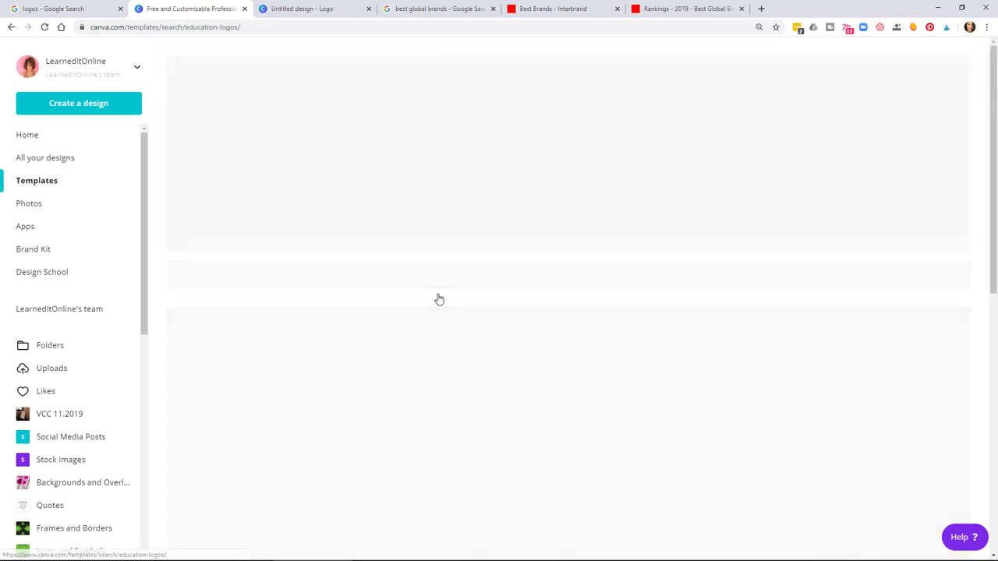
{"action": "scroll", "coordinate": [428, 257], "scroll_direction": "down", "scroll_amount": 1}
{"action": "scroll", "coordinate": [427, 257], "scroll_direction": "down", "scroll_amount": 2}
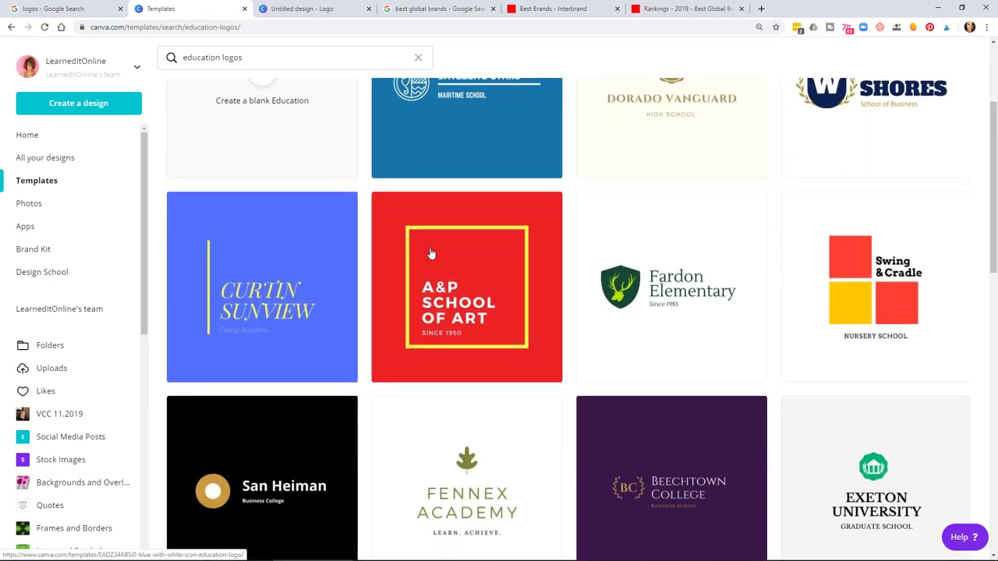
{"action": "scroll", "coordinate": [429, 254], "scroll_direction": "up", "scroll_amount": 1}
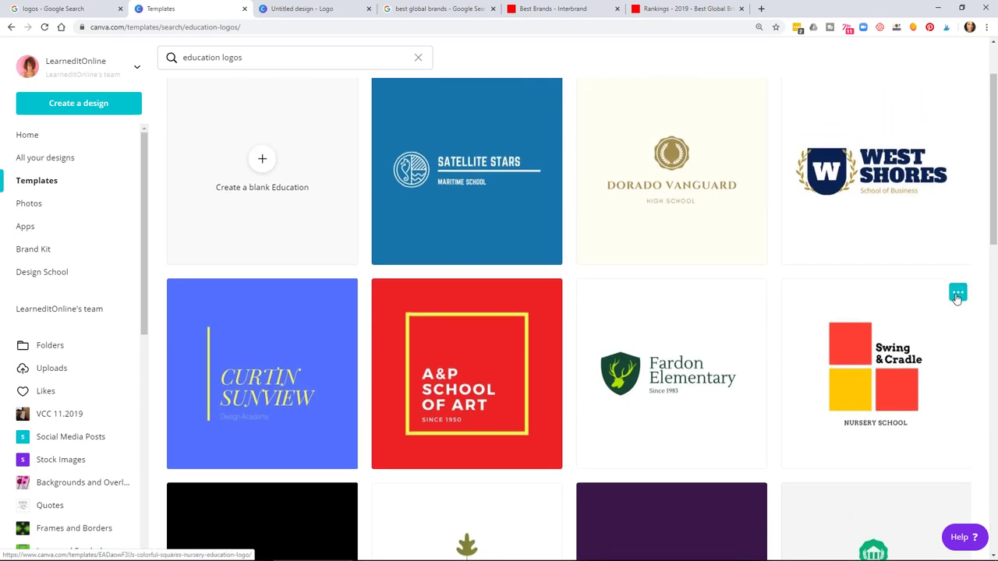
{"action": "left_click", "coordinate": [957, 294]}
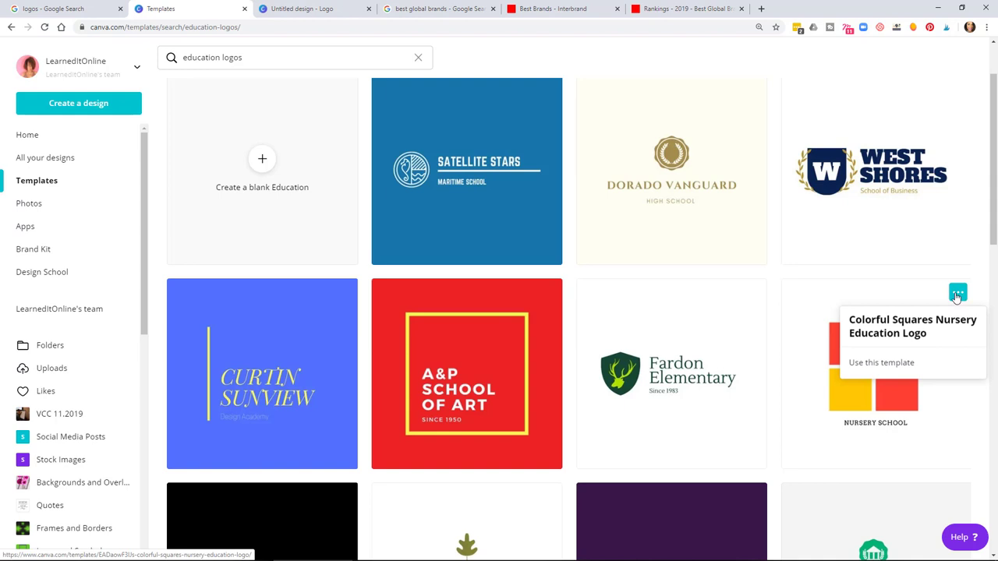
{"action": "left_click", "coordinate": [867, 363]}
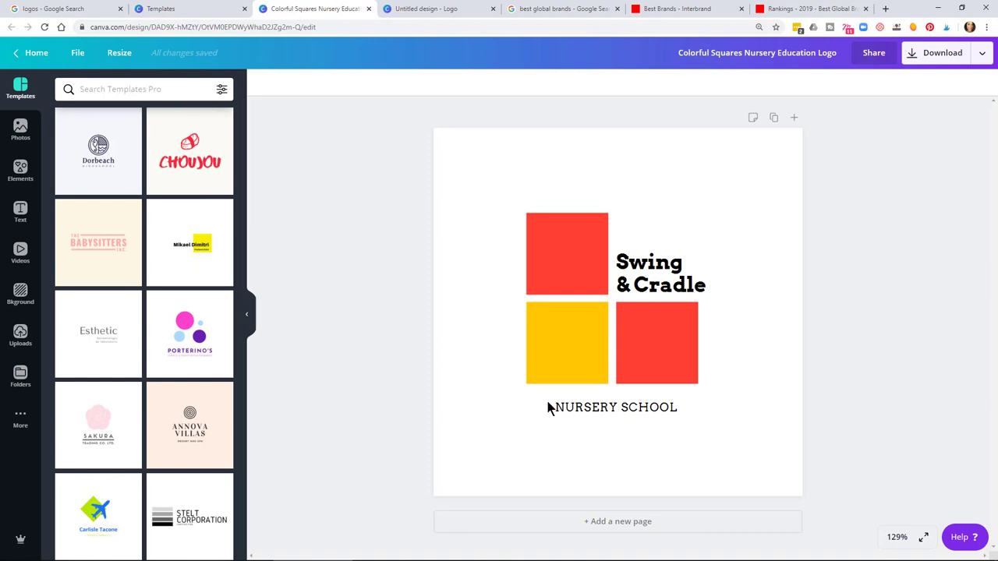
Recolor the three squares with the Socially Nina palette: magenta for the upper one, mustard for the lower-left, and blue for the lower-right
{"action": "left_click", "coordinate": [587, 271]}
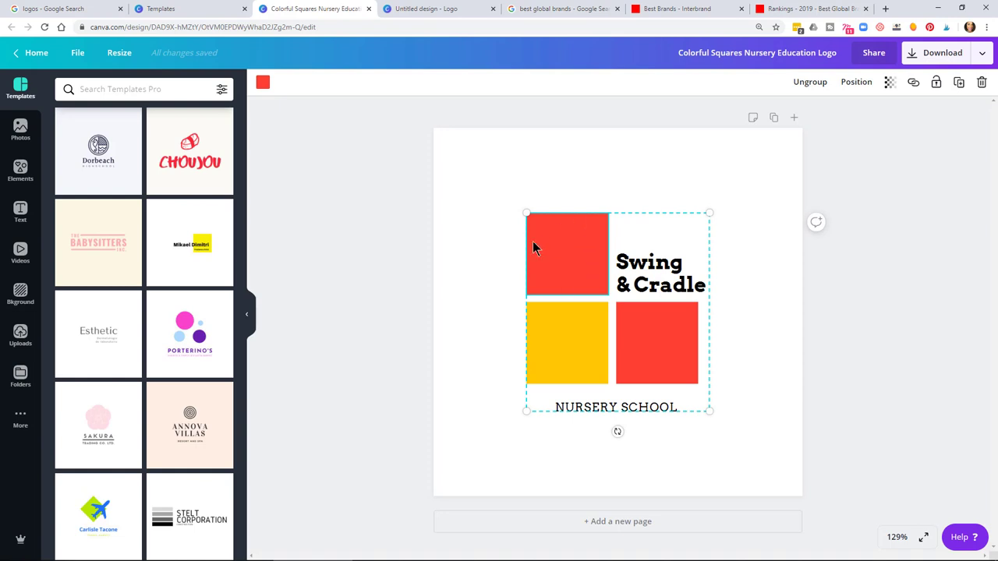
{"action": "left_click", "coordinate": [263, 81]}
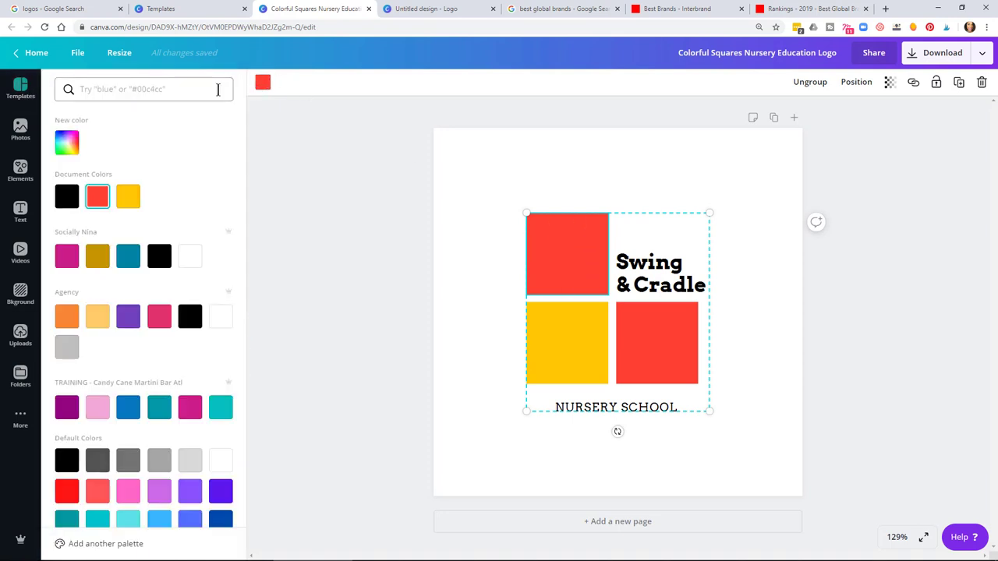
{"action": "left_click", "coordinate": [76, 259]}
{"action": "left_click", "coordinate": [577, 341]}
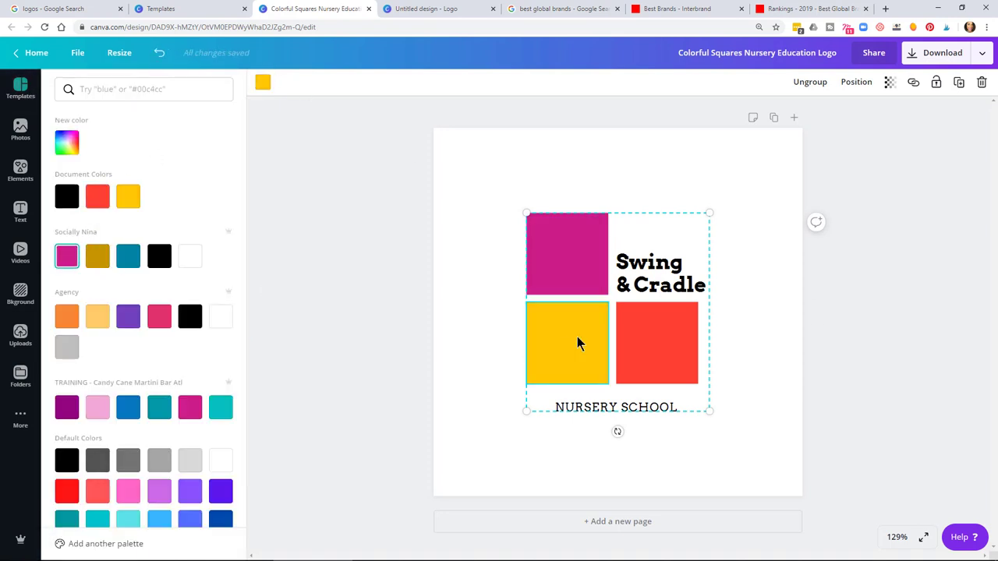
{"action": "left_click", "coordinate": [97, 255]}
{"action": "left_click", "coordinate": [630, 335]}
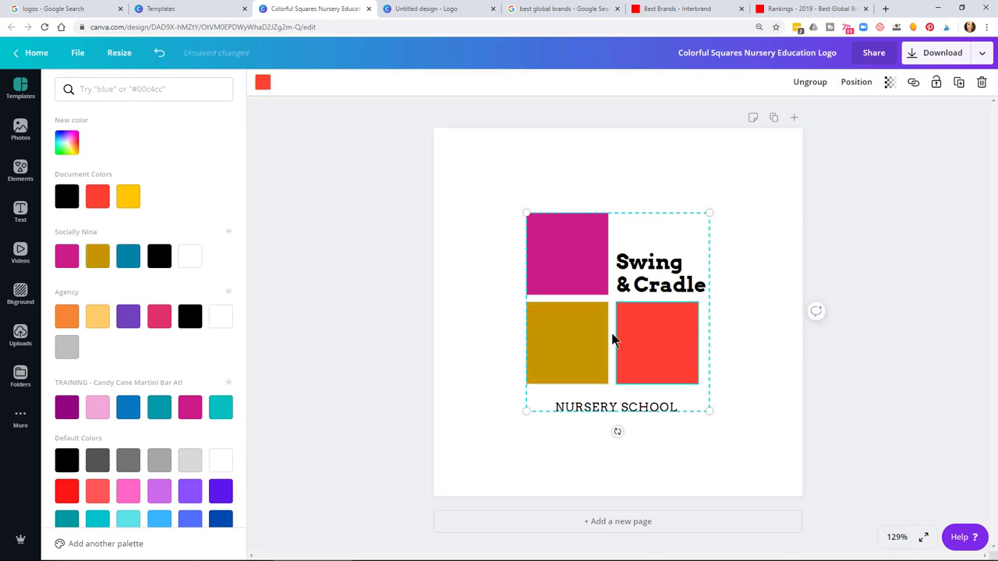
{"action": "left_click", "coordinate": [127, 256]}
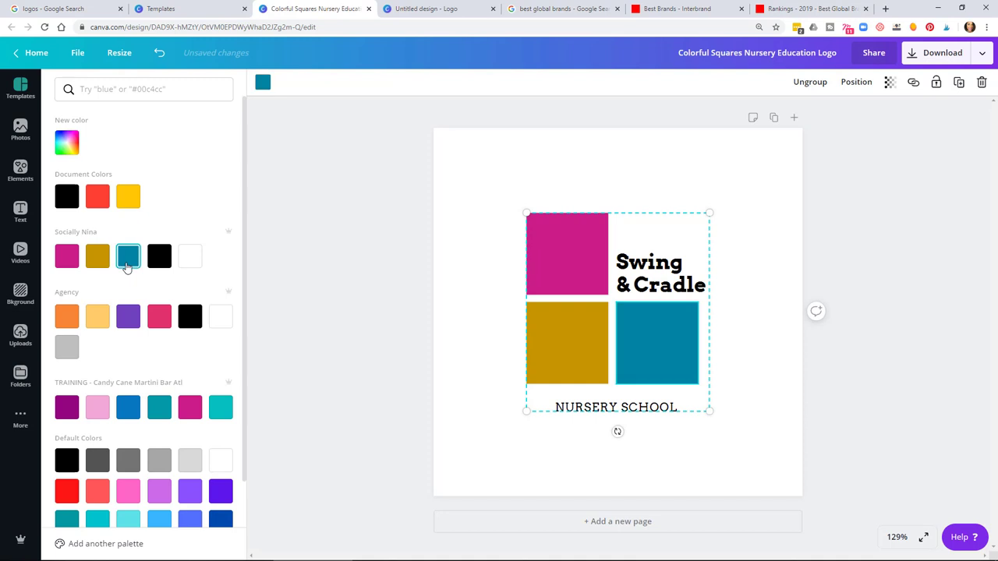
{"action": "left_click", "coordinate": [676, 286]}
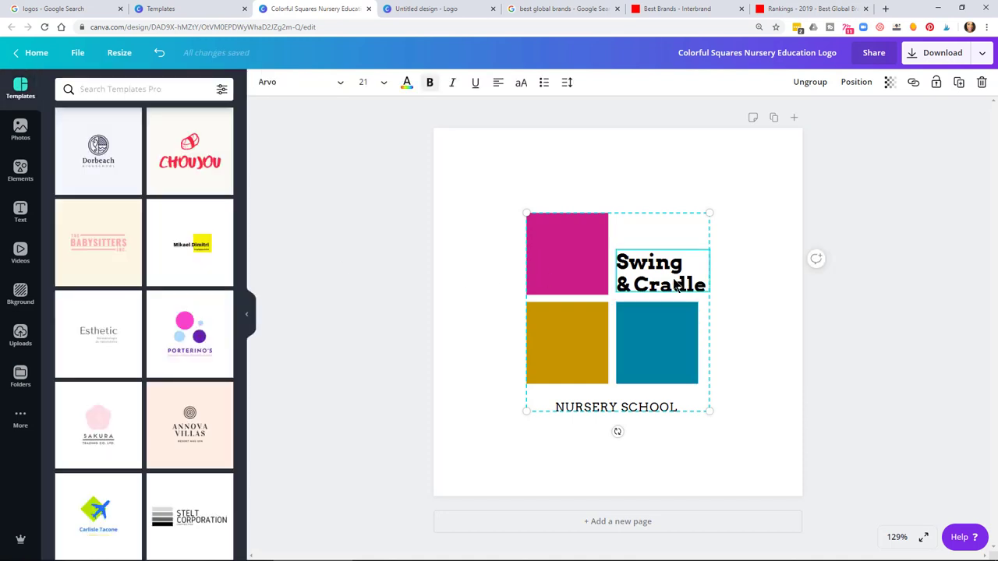
{"action": "left_click", "coordinate": [380, 234]}
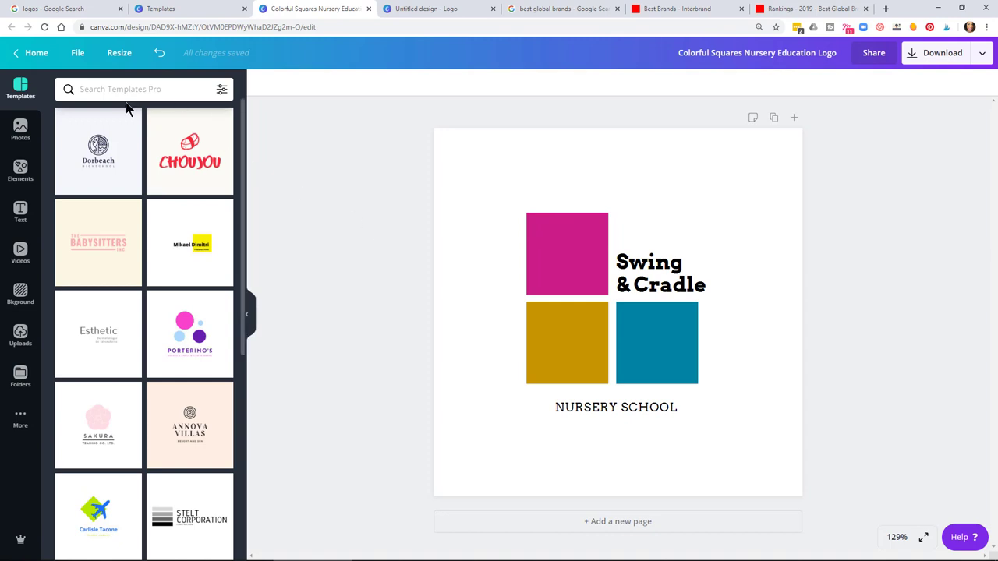
Switch to the untitled logo design, search its templates for "bar", and apply the Neon Flamingo Cocktail Bar template
{"action": "left_click", "coordinate": [427, 8]}
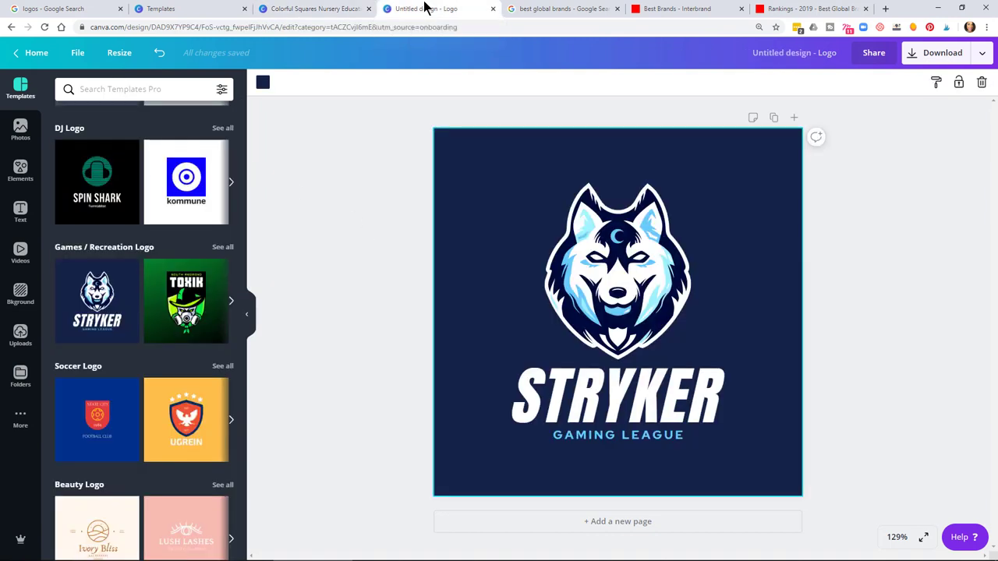
{"action": "left_click", "coordinate": [179, 89]}
{"action": "type", "text": "bar"}
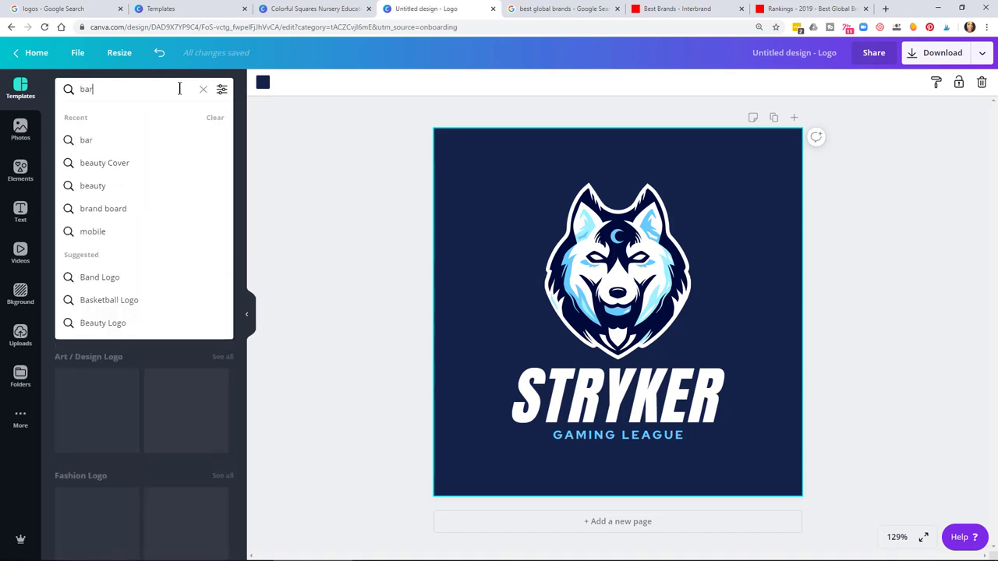
{"action": "key", "text": "Return"}
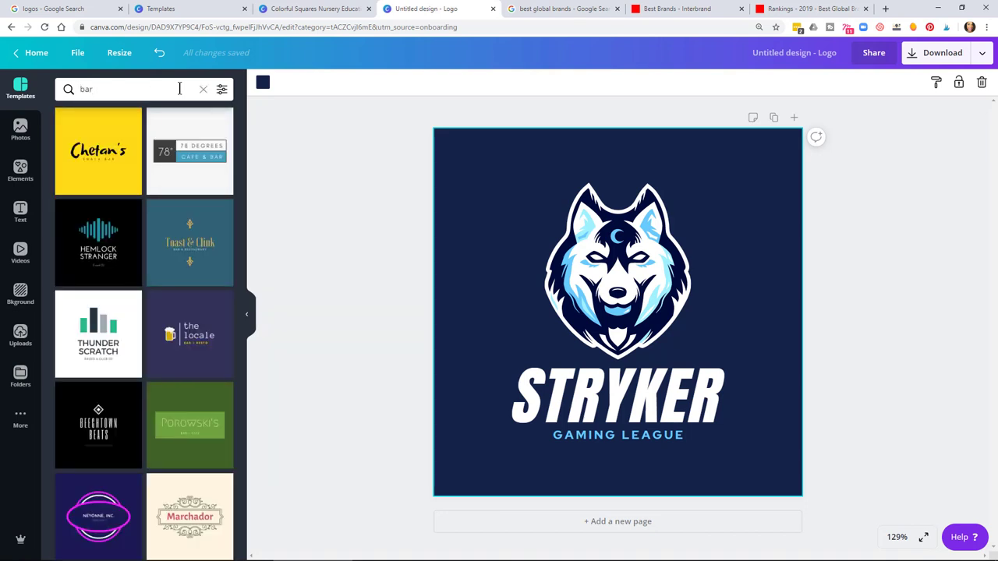
{"action": "scroll", "coordinate": [183, 374], "scroll_direction": "down", "scroll_amount": 8}
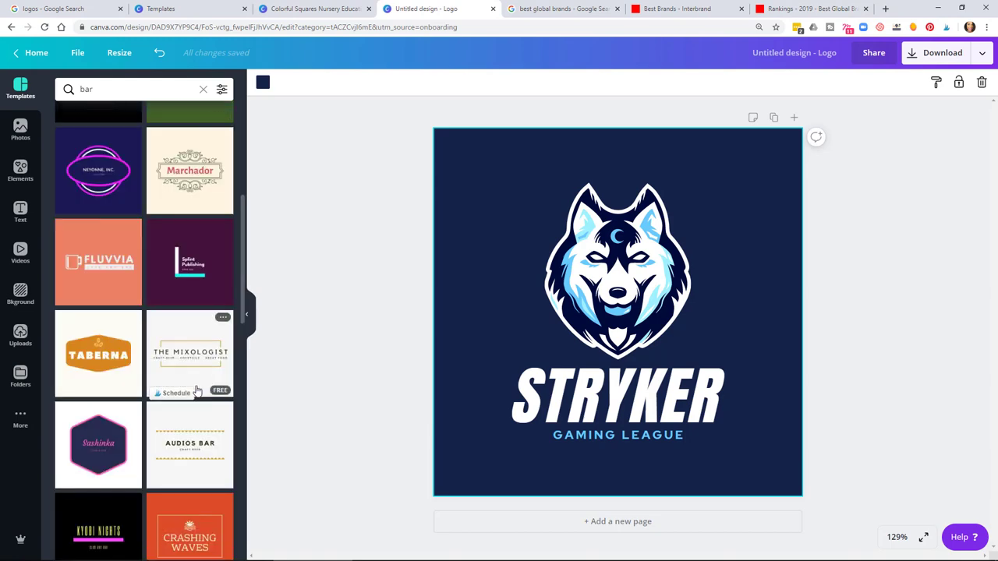
{"action": "scroll", "coordinate": [178, 370], "scroll_direction": "down", "scroll_amount": 10}
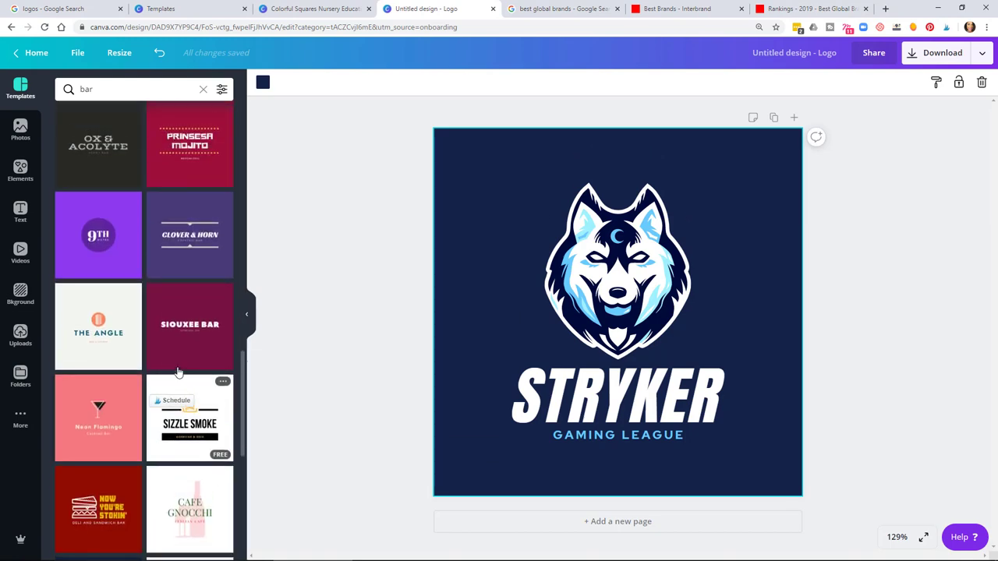
{"action": "left_click", "coordinate": [100, 434]}
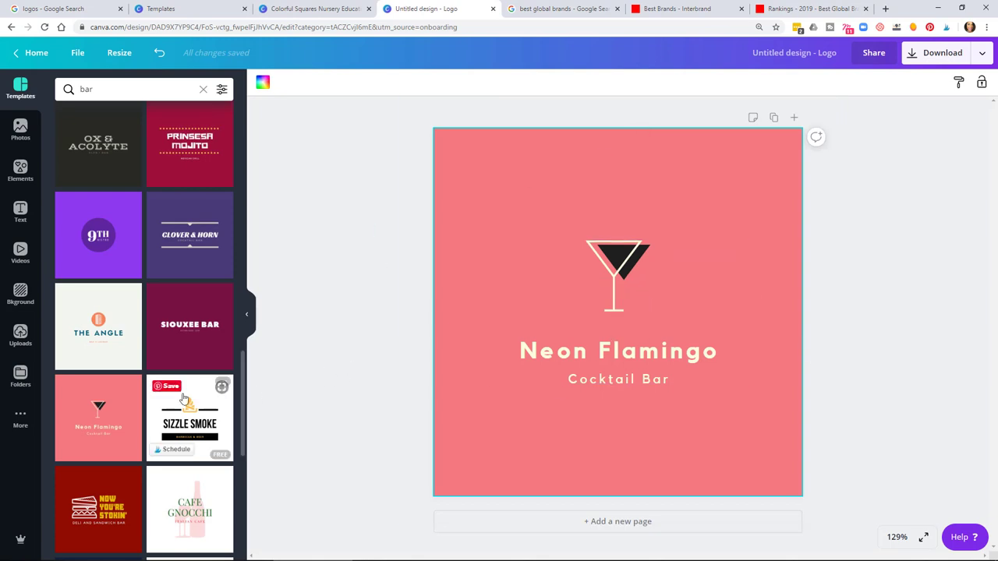
{"action": "scroll", "coordinate": [179, 389], "scroll_direction": "down", "scroll_amount": 6}
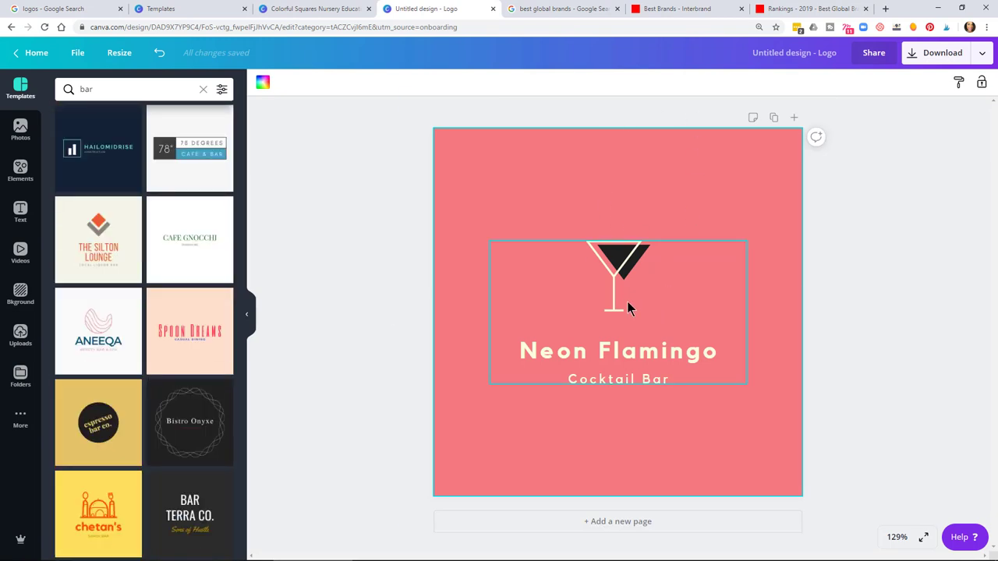
Recolor the martini glass from the Candy Cane Martini Bar palette, with a purple outline and a bright turquoise triangle
{"action": "left_click", "coordinate": [615, 277]}
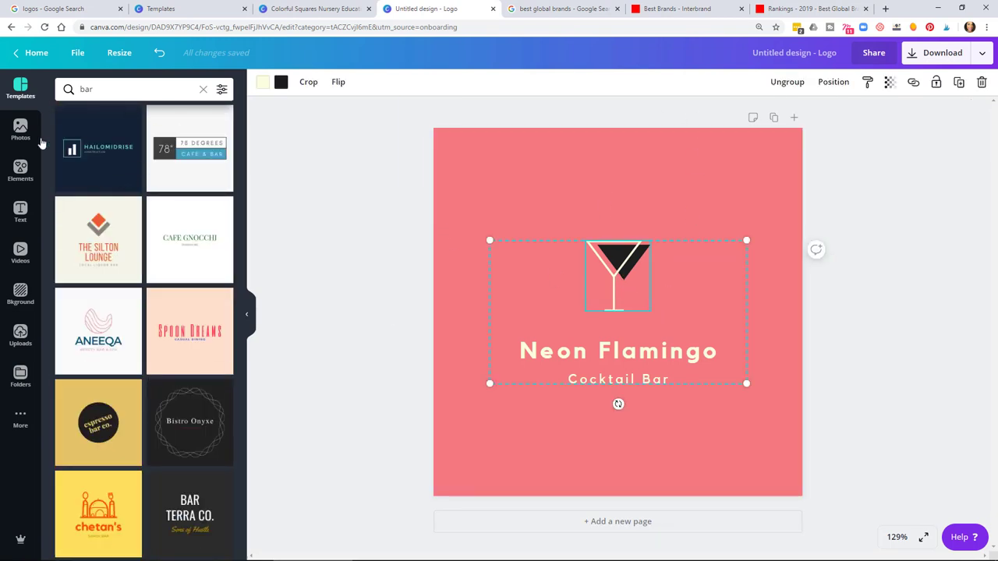
{"action": "left_click", "coordinate": [263, 84]}
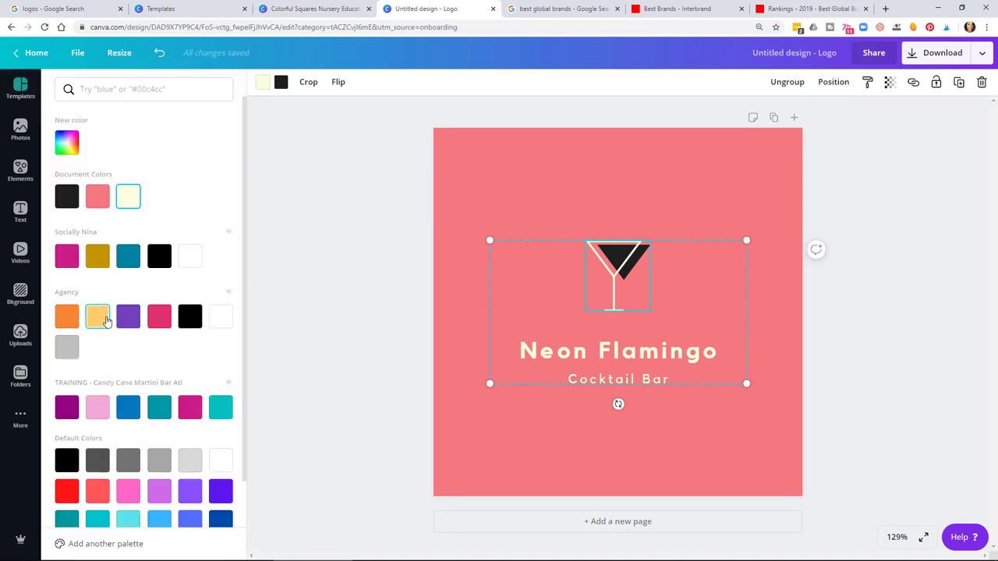
{"action": "left_click", "coordinate": [67, 413]}
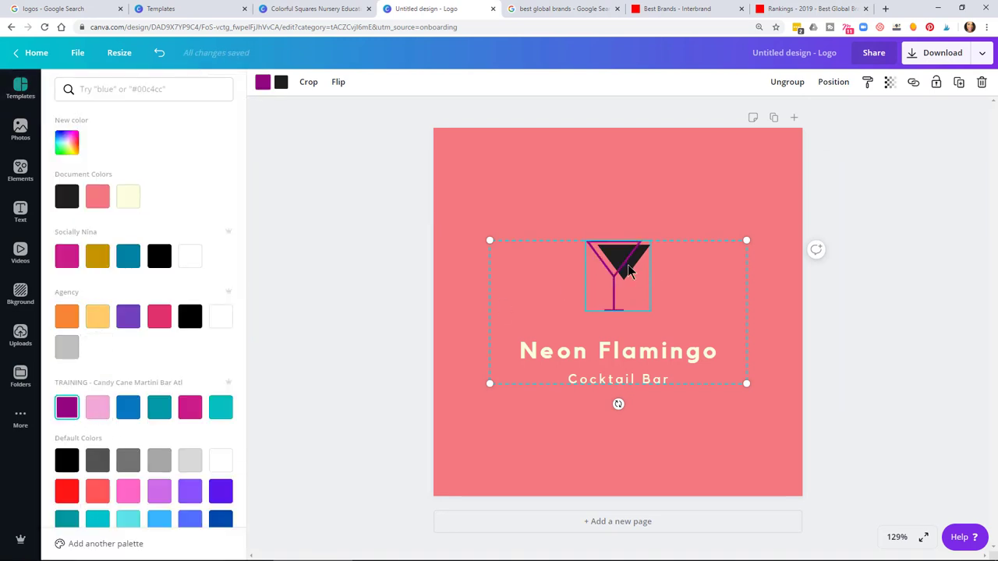
{"action": "left_click", "coordinate": [281, 82]}
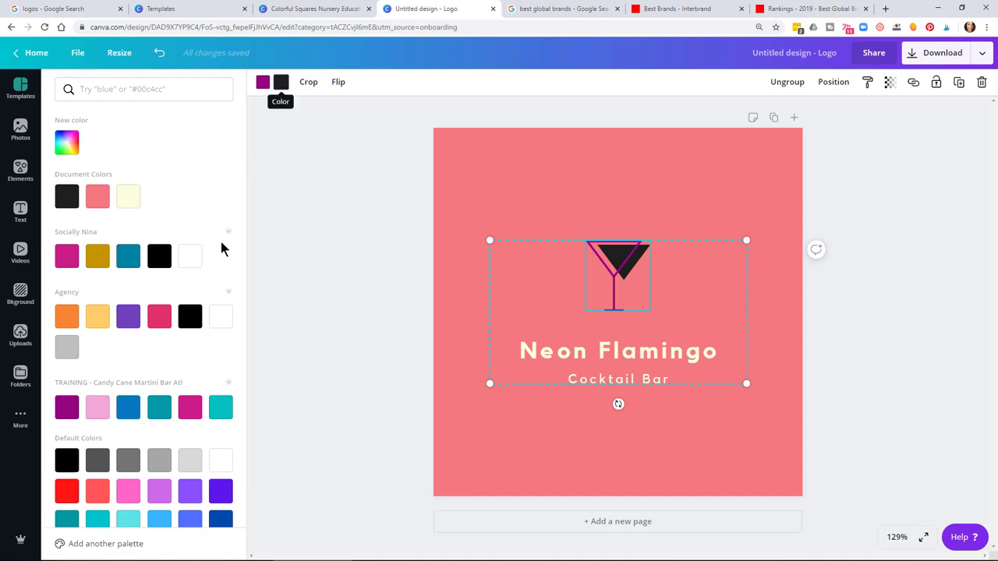
{"action": "left_click", "coordinate": [129, 407]}
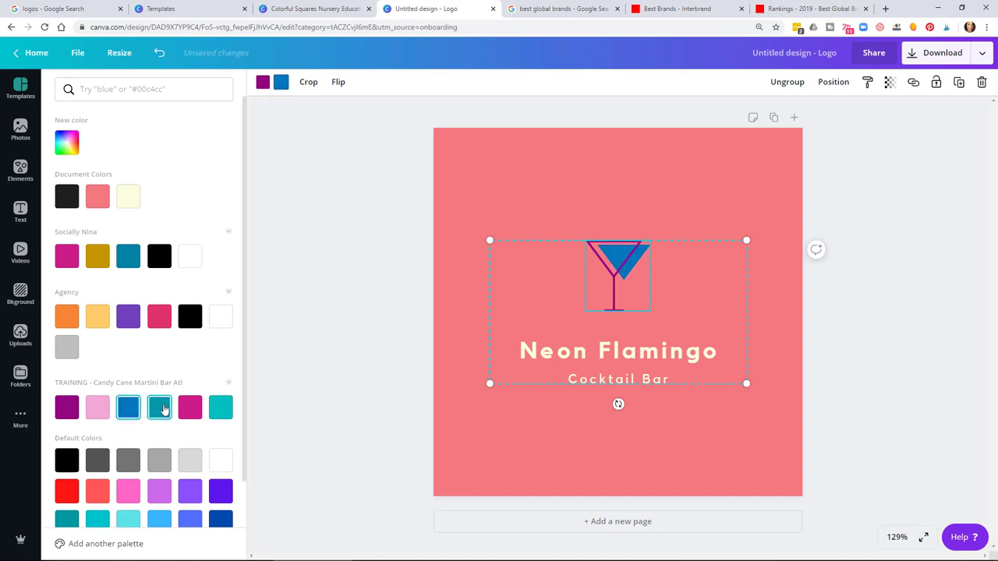
{"action": "left_click", "coordinate": [162, 408]}
{"action": "left_click", "coordinate": [222, 408]}
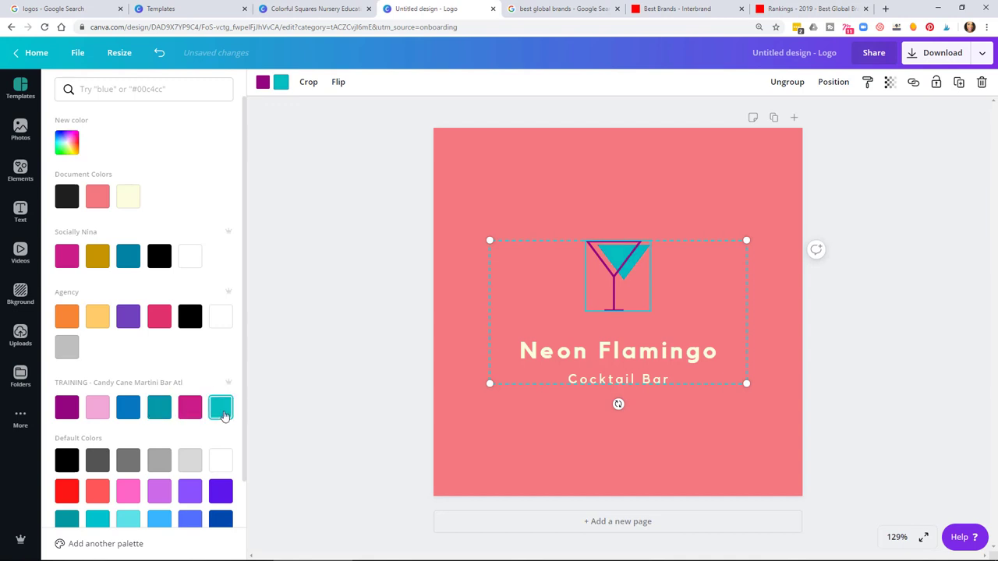
Delete the coral background shape behind the Neon Flamingo logo
{"action": "left_click", "coordinate": [442, 254]}
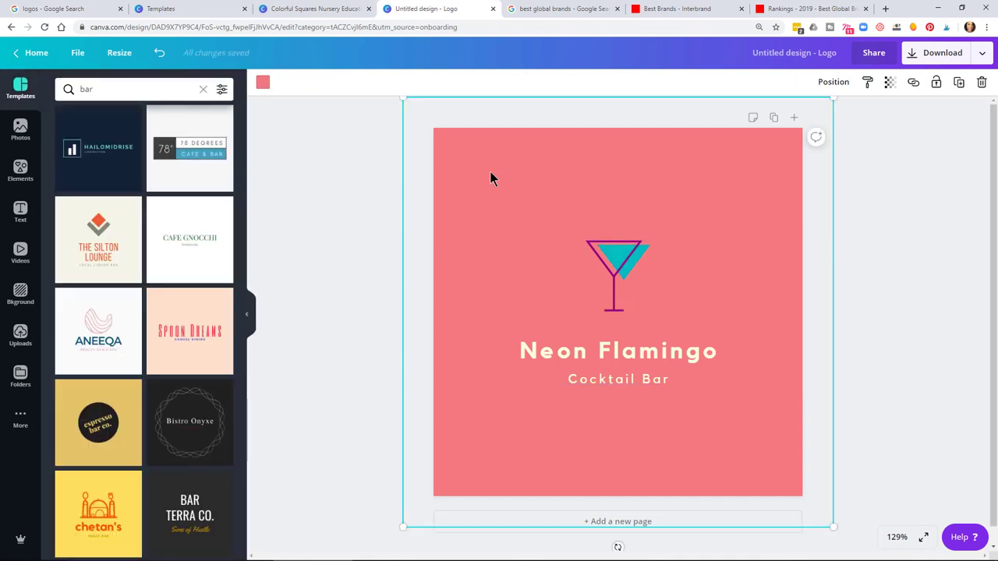
{"action": "left_click", "coordinate": [22, 300]}
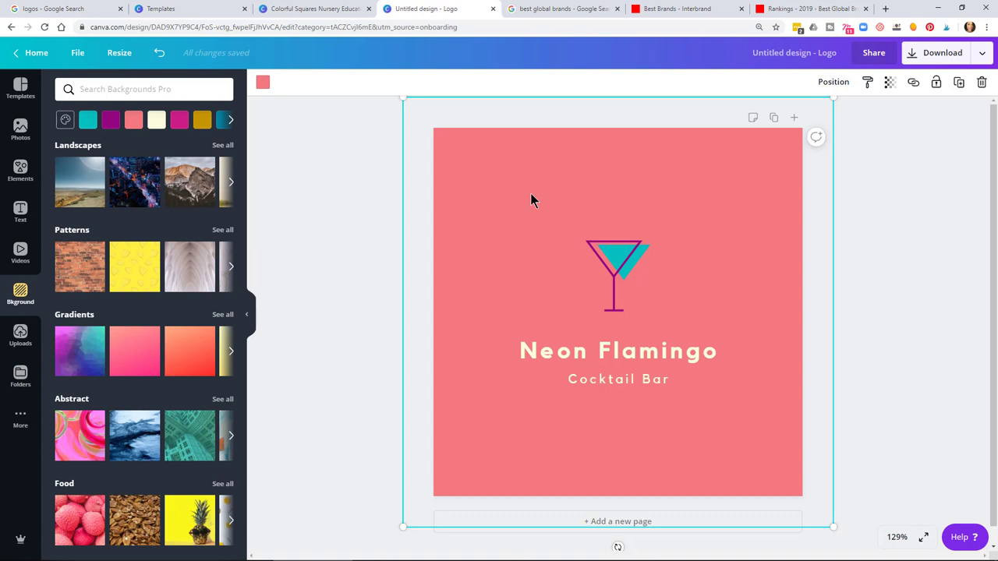
{"action": "key", "text": "ctrl+z"}
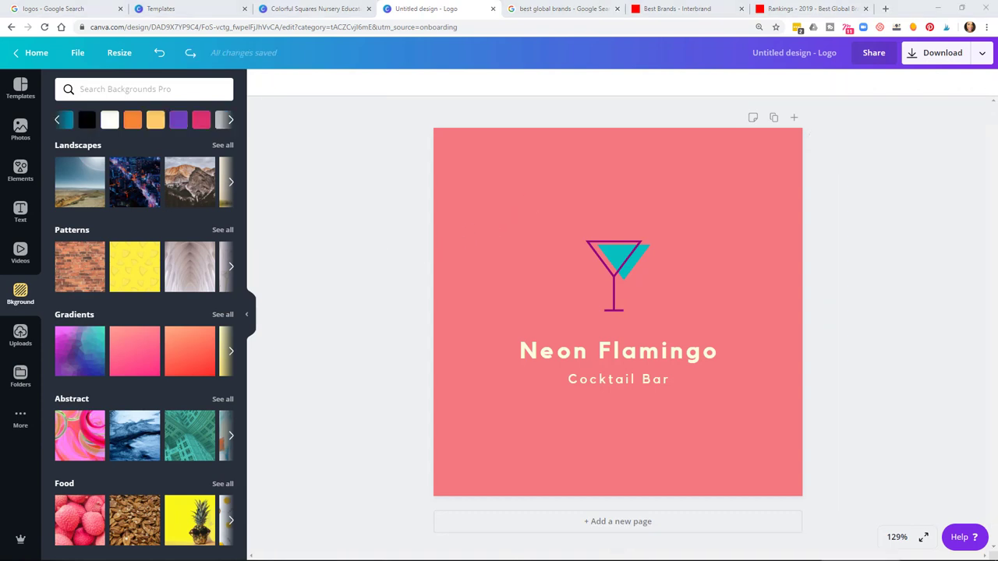
{"action": "left_click", "coordinate": [539, 207]}
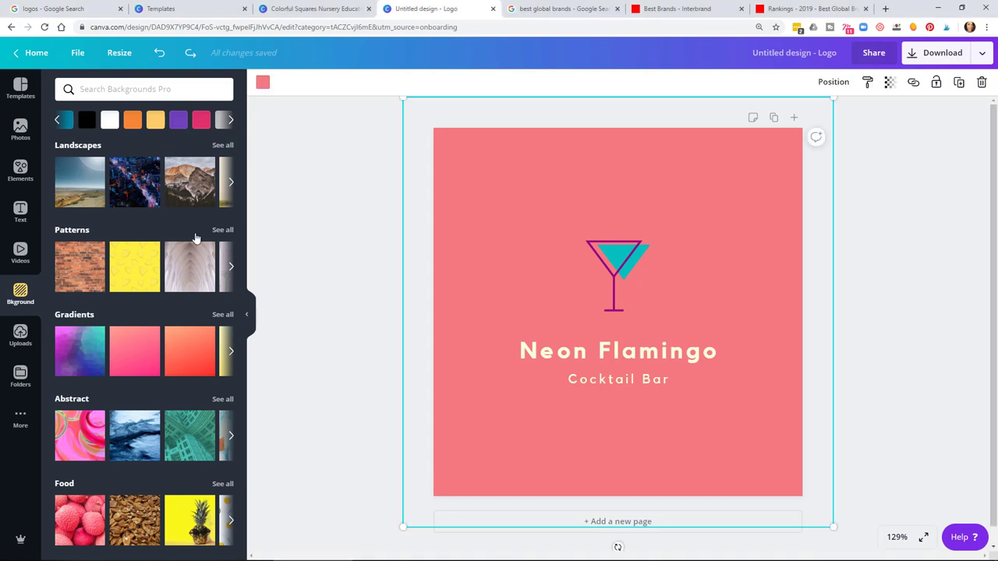
{"action": "key", "text": "Delete"}
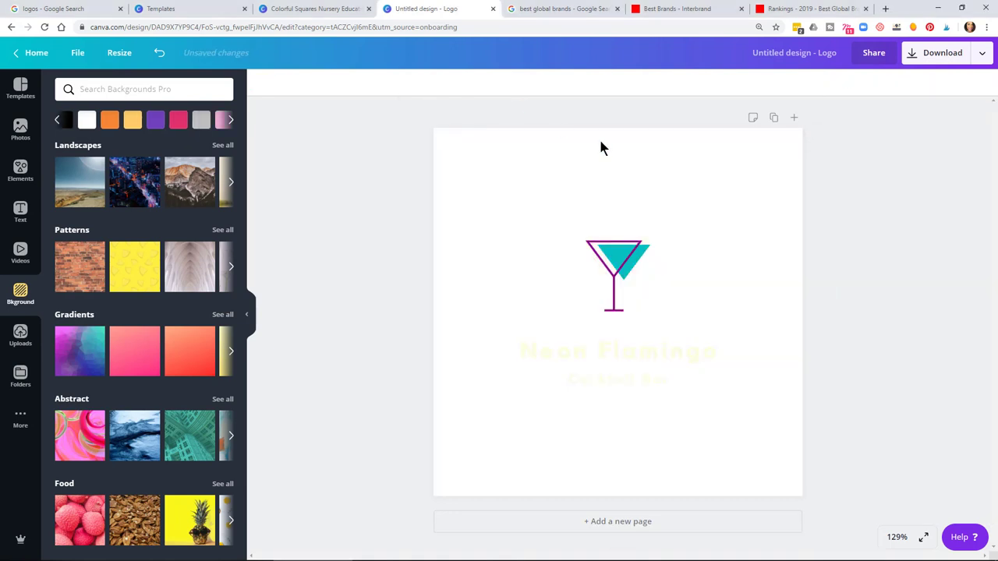
Set the font of the "Neon Flamingo" text to Photoshoot Regular
{"action": "left_click", "coordinate": [642, 357]}
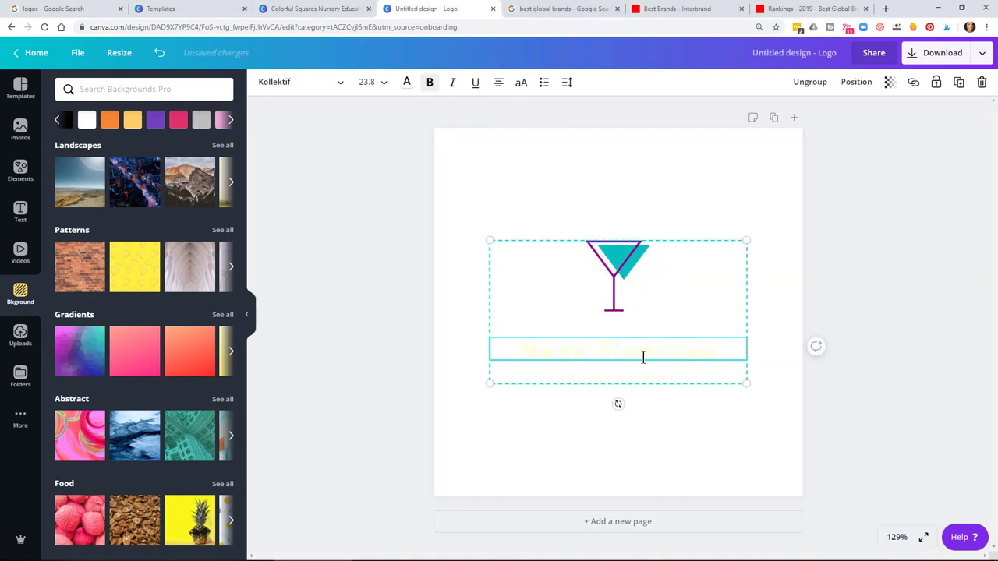
{"action": "double_click", "coordinate": [644, 356]}
{"action": "triple_click", "coordinate": [637, 349]}
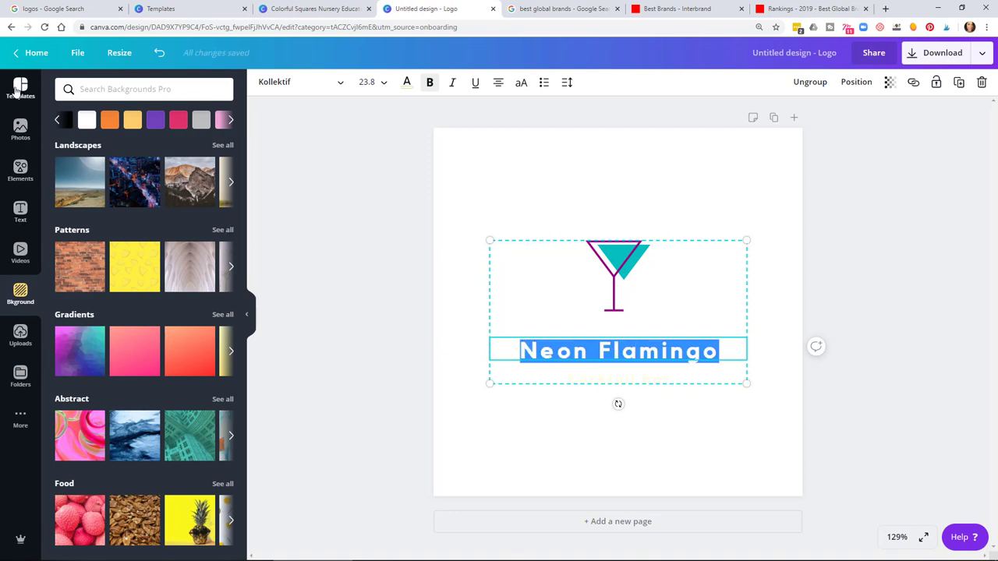
{"action": "left_click", "coordinate": [21, 212]}
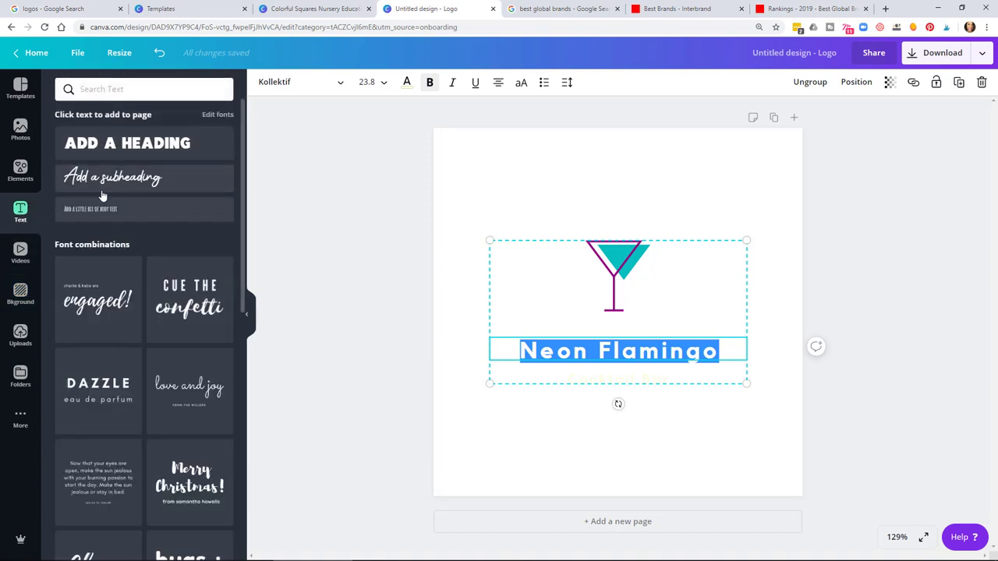
{"action": "left_click", "coordinate": [341, 83]}
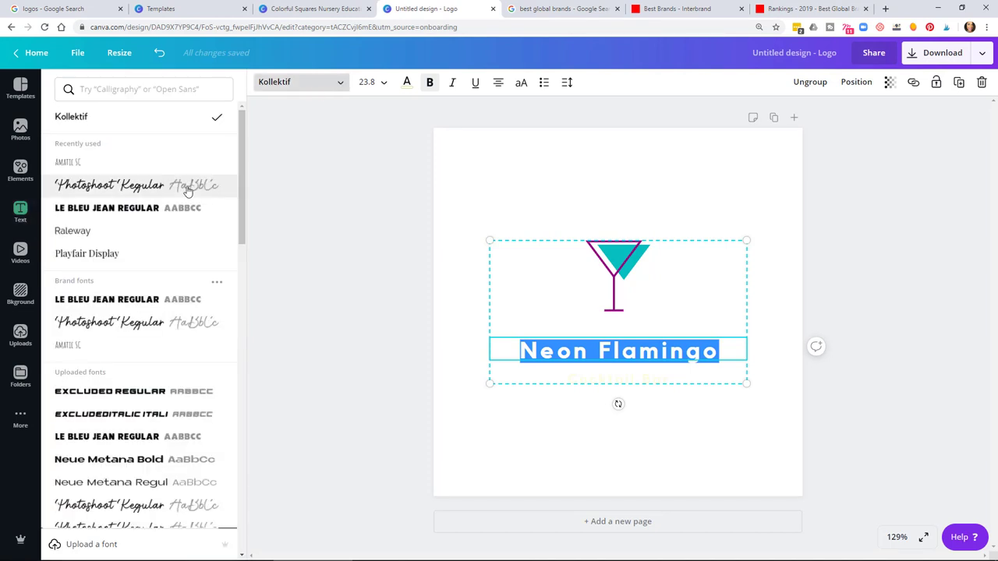
{"action": "left_click", "coordinate": [143, 196]}
Replace the logo's main name line with "Cotton Candy"
{"action": "left_click", "coordinate": [641, 340]}
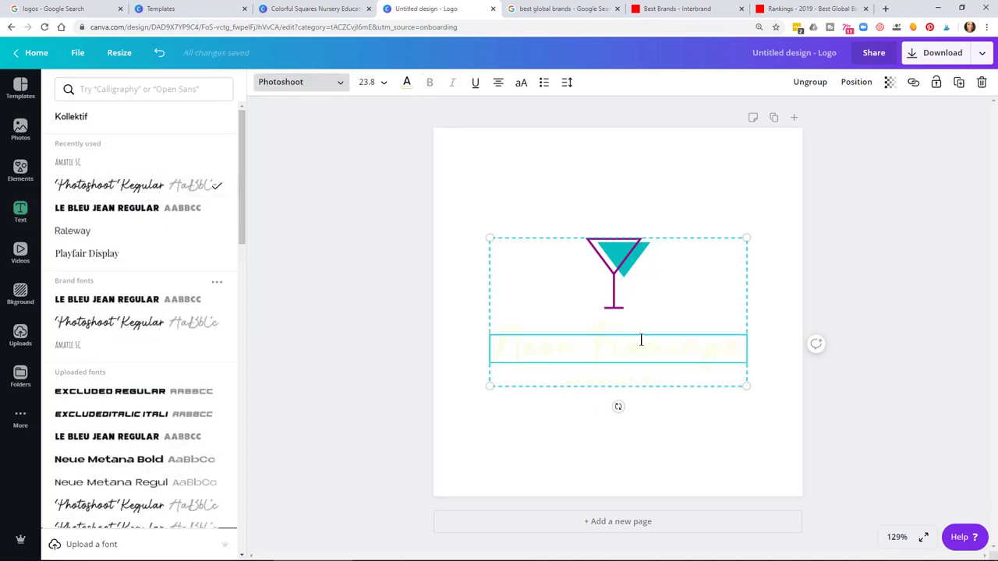
{"action": "key", "text": "ctrl+a"}
{"action": "type", "text": "C"}
Recolor the entire "Cotton Candy" text black from the Socially Nina palette
{"action": "key", "text": "ctrl+a"}
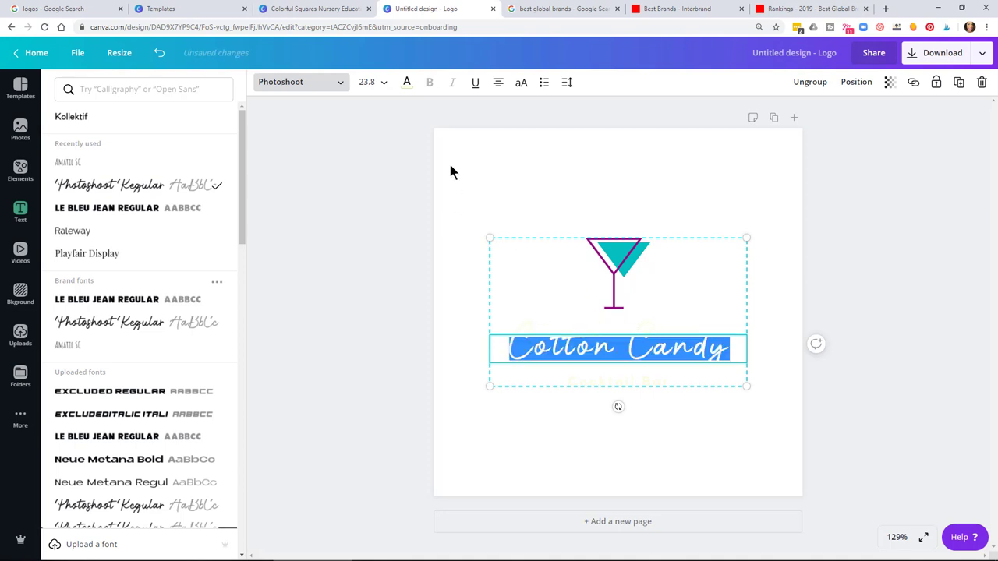
{"action": "left_click", "coordinate": [405, 83]}
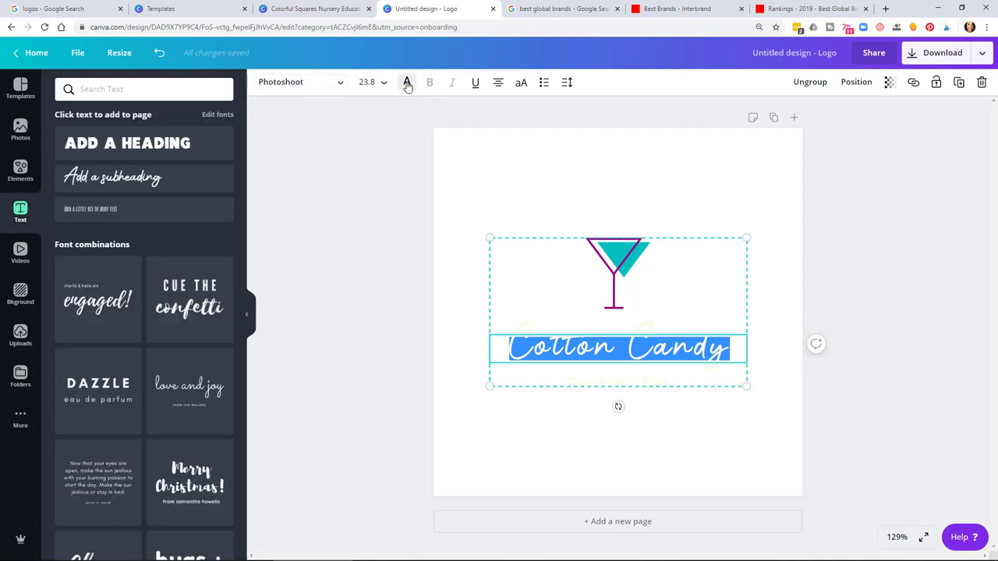
{"action": "left_click", "coordinate": [407, 84]}
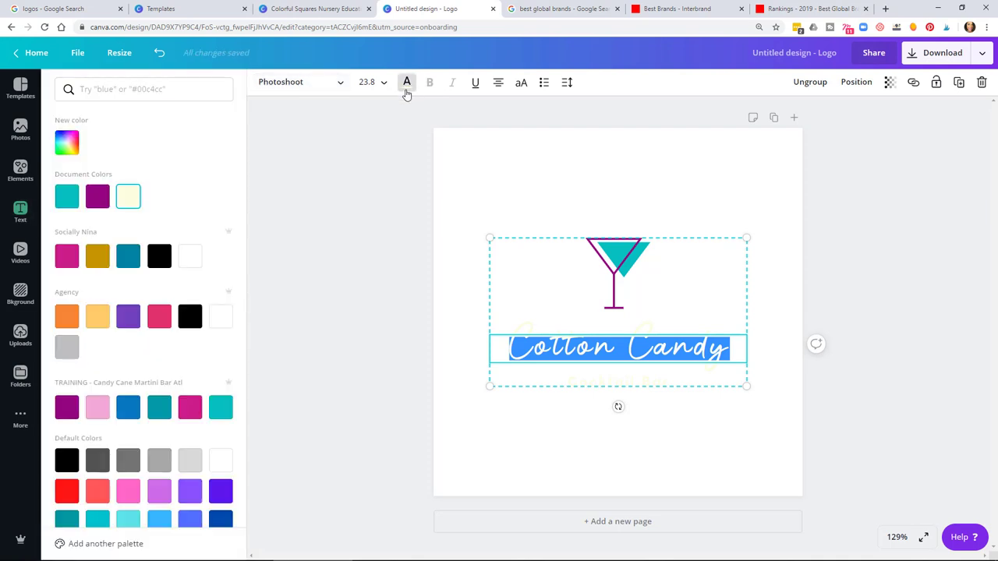
{"action": "left_click", "coordinate": [160, 256]}
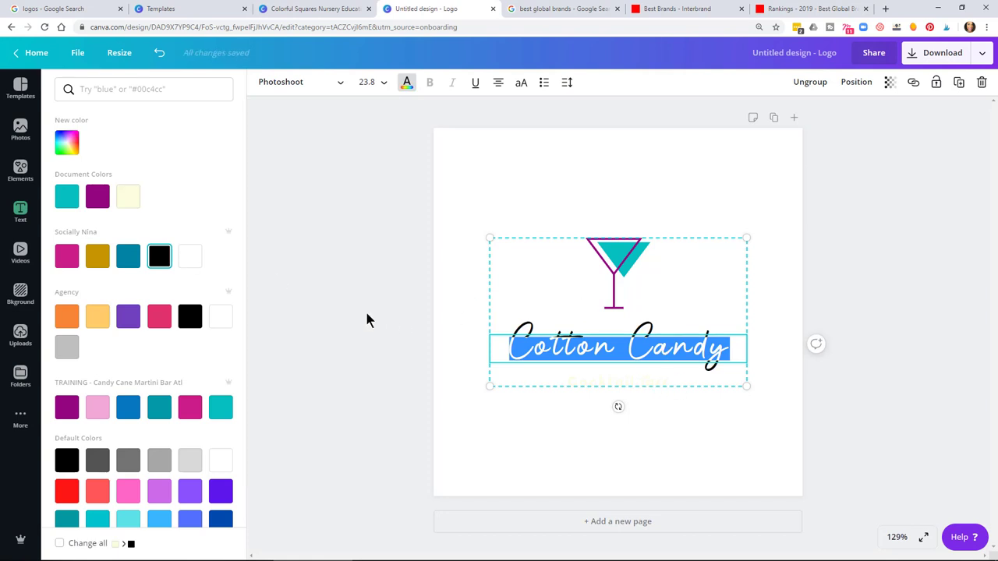
{"action": "key", "text": "Escape"}
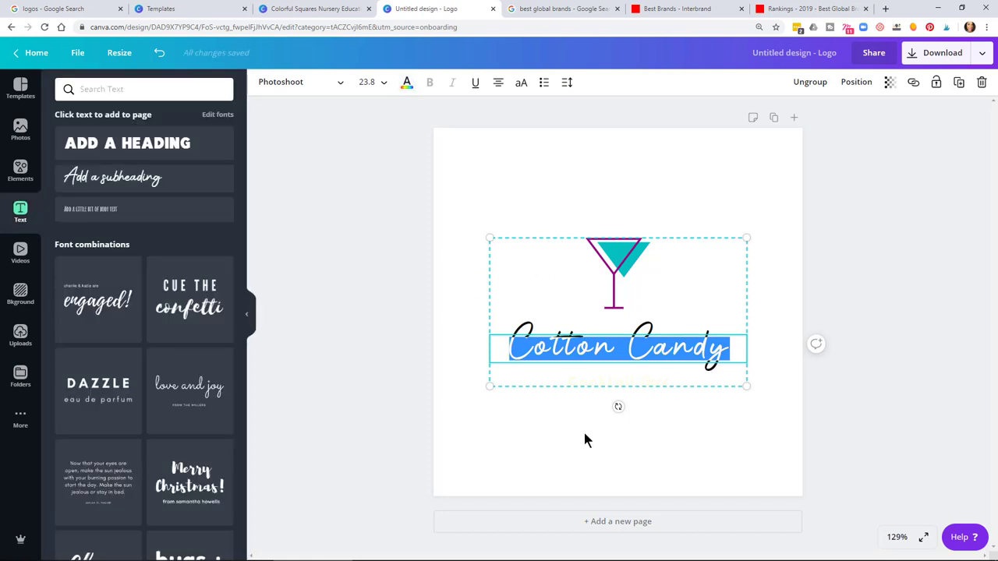
Replace the line beneath the name with "Martini Bar" and set its font to Amatic SC
{"action": "double_click", "coordinate": [614, 383]}
{"action": "key", "text": "BackSpace"}
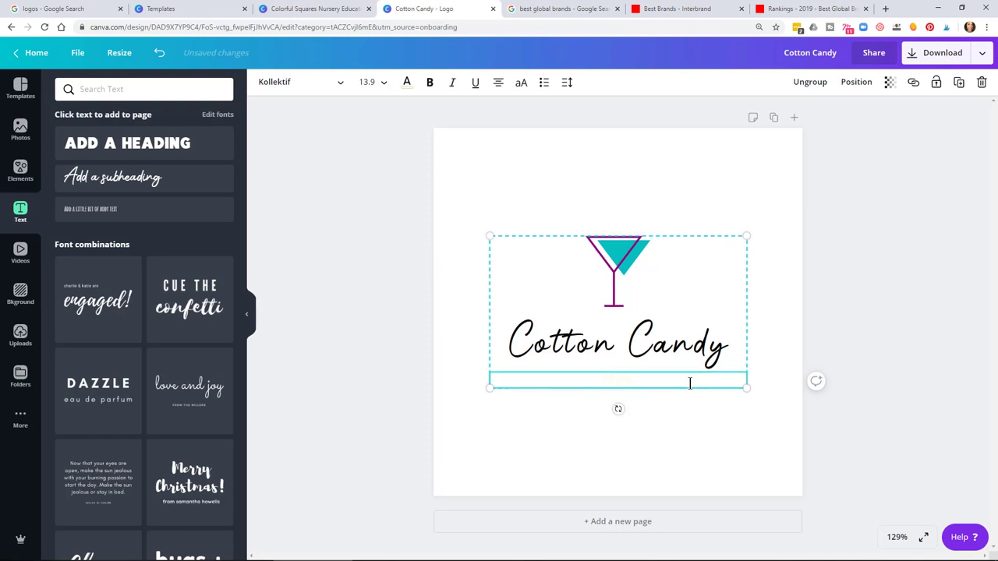
{"action": "key", "text": "ctrl+a"}
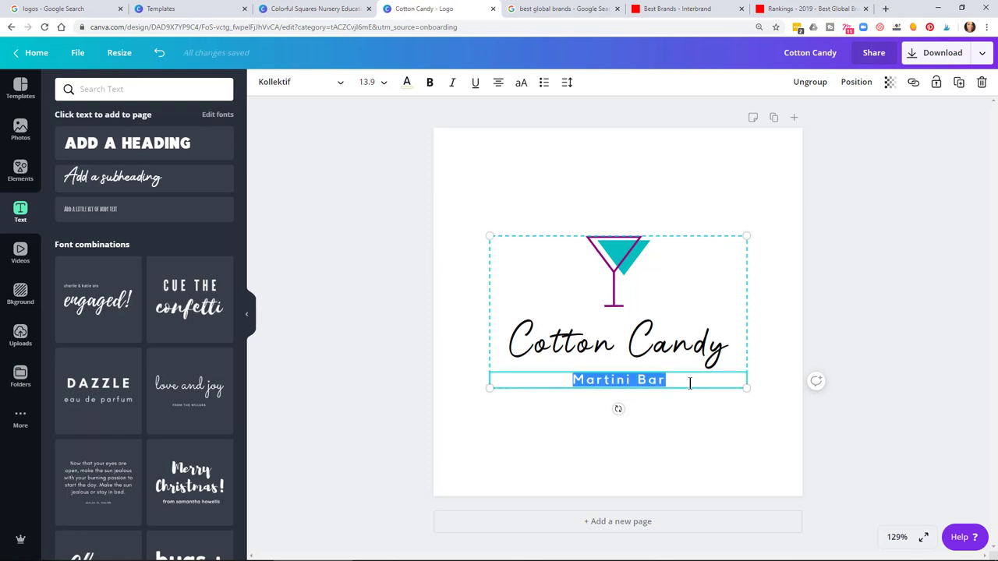
{"action": "left_click", "coordinate": [281, 82]}
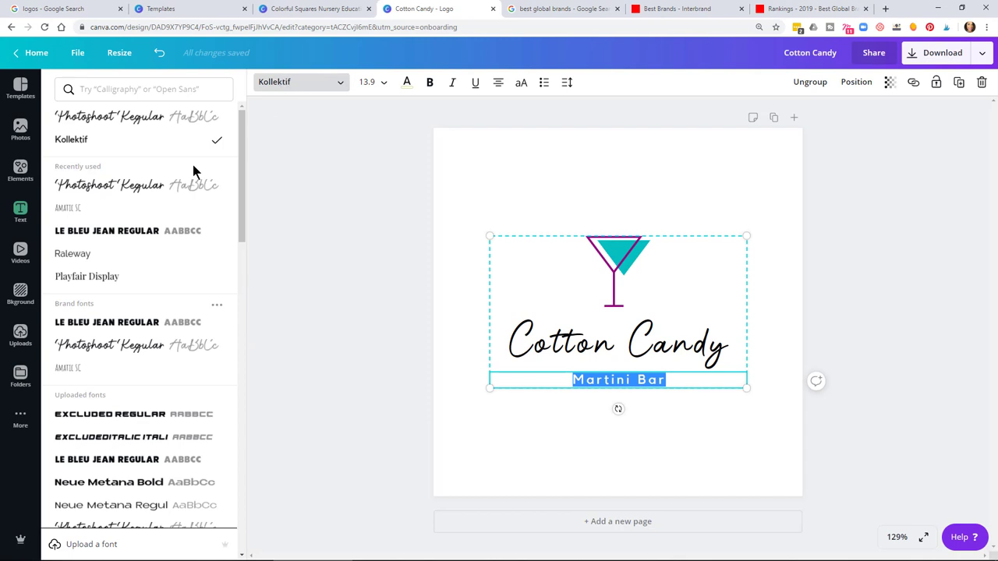
{"action": "left_click", "coordinate": [132, 232]}
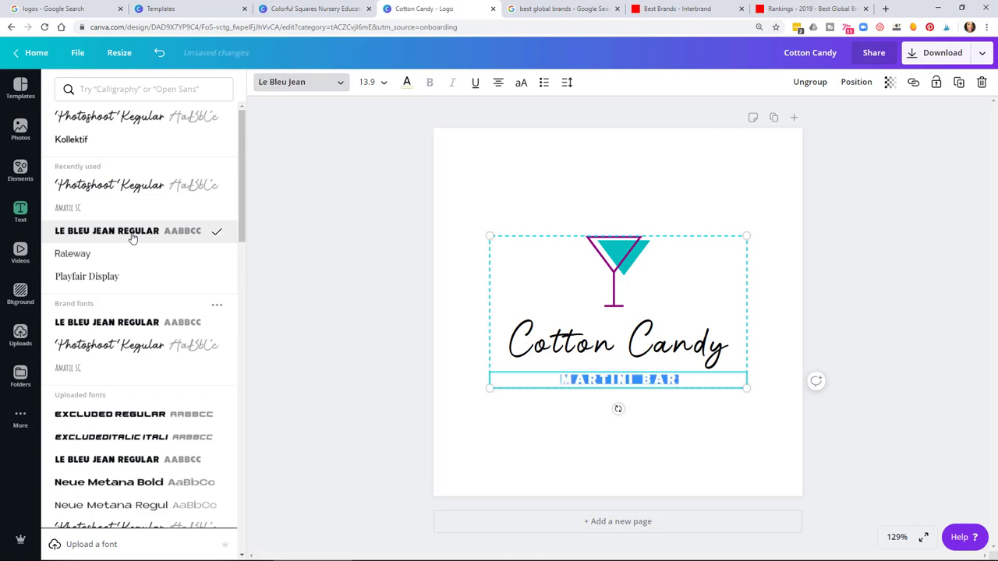
{"action": "left_click", "coordinate": [111, 212]}
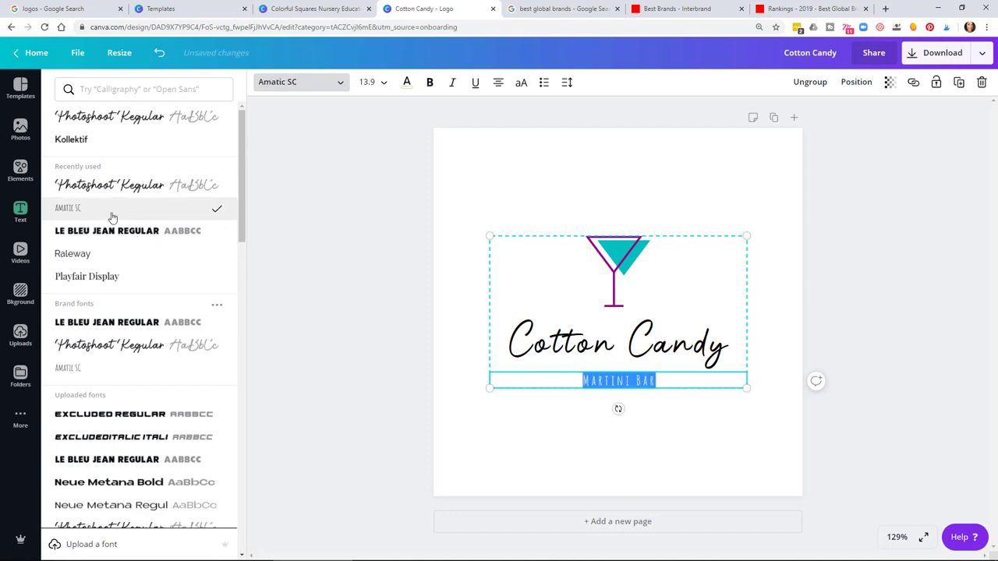
Set the font size of the "Martini Bar" text to 20
{"action": "left_click", "coordinate": [368, 81]}
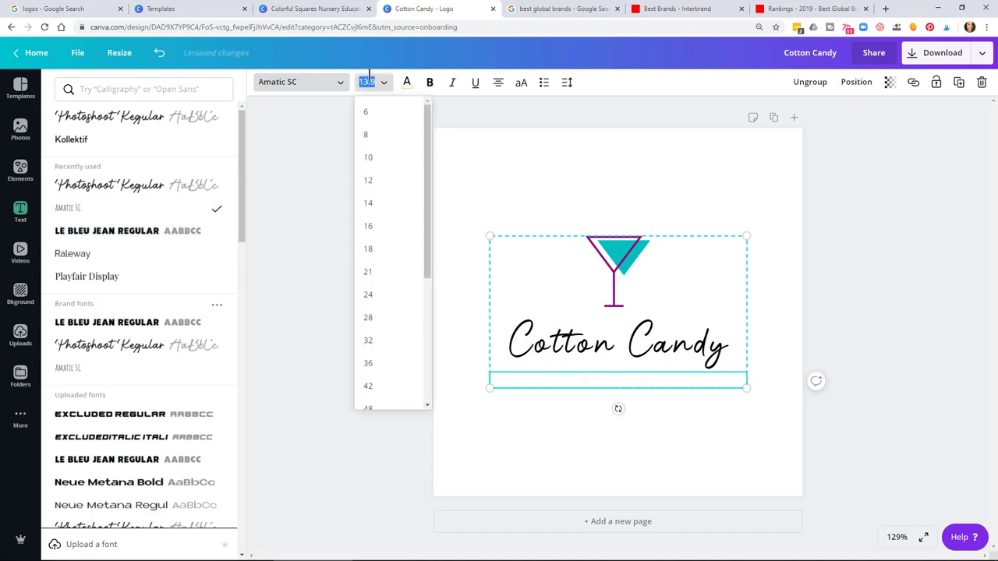
{"action": "type", "text": "20"}
{"action": "key", "text": "Return"}
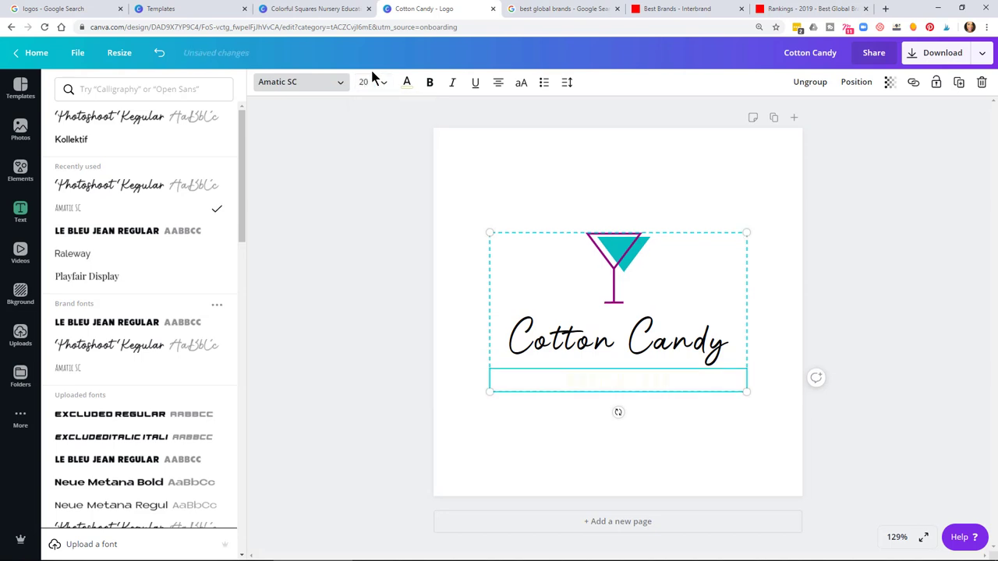
Recolor the "Martini Bar" text magenta from the Candy Cane Martini Bar palette
{"action": "left_click", "coordinate": [660, 380]}
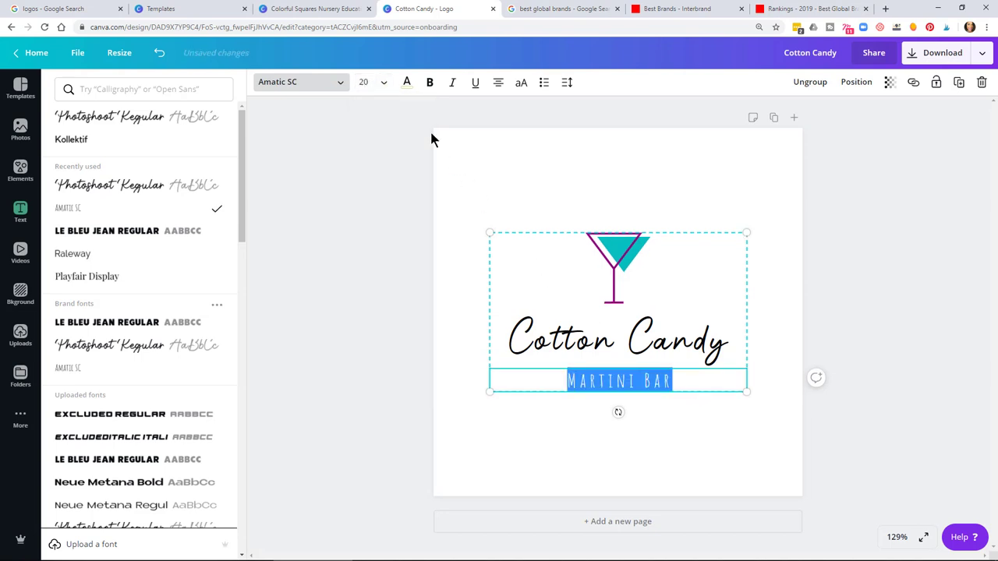
{"action": "left_click", "coordinate": [405, 83]}
{"action": "left_click", "coordinate": [165, 260]}
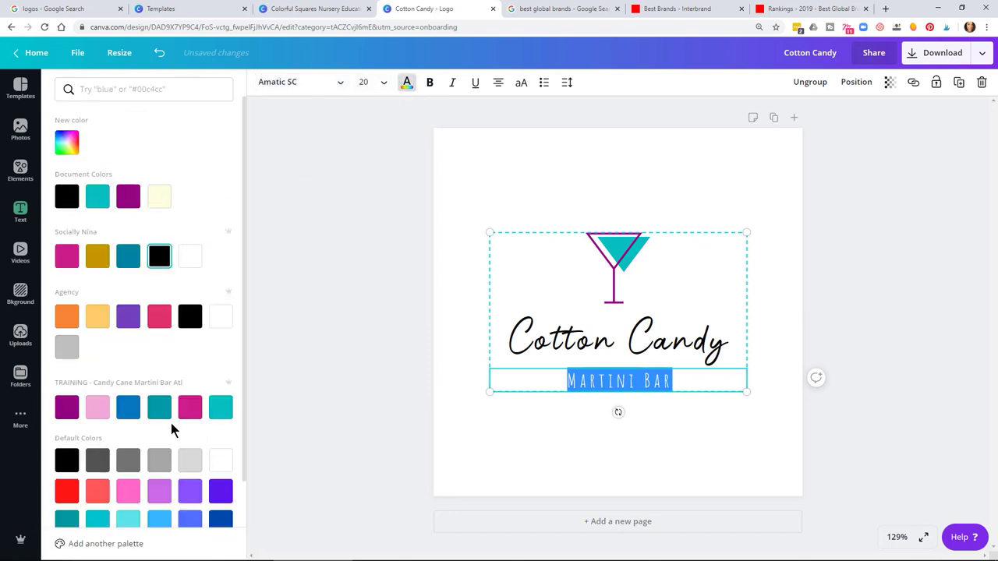
{"action": "scroll", "coordinate": [171, 428], "scroll_direction": "down", "scroll_amount": 1}
{"action": "left_click", "coordinate": [159, 356]}
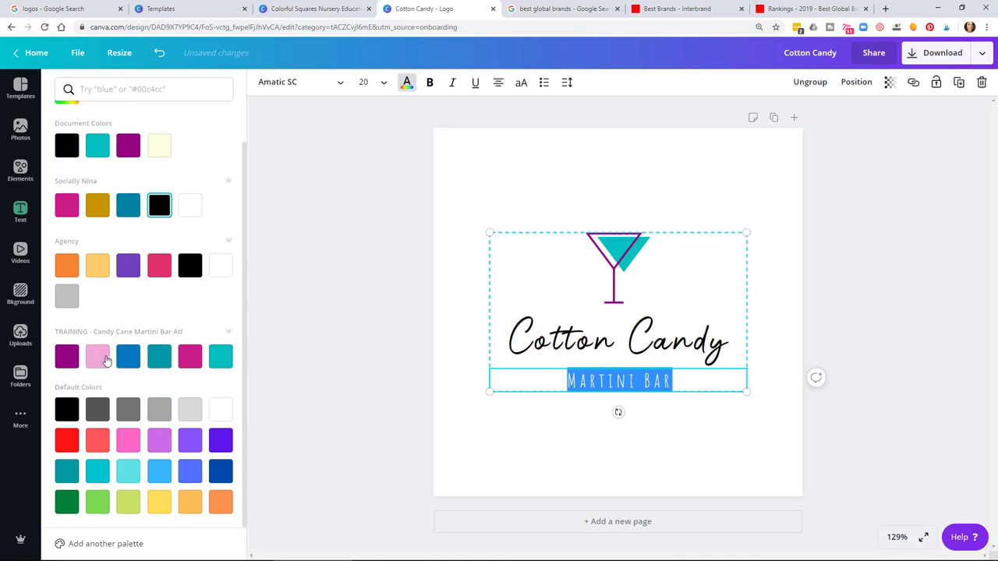
{"action": "left_click", "coordinate": [129, 358]}
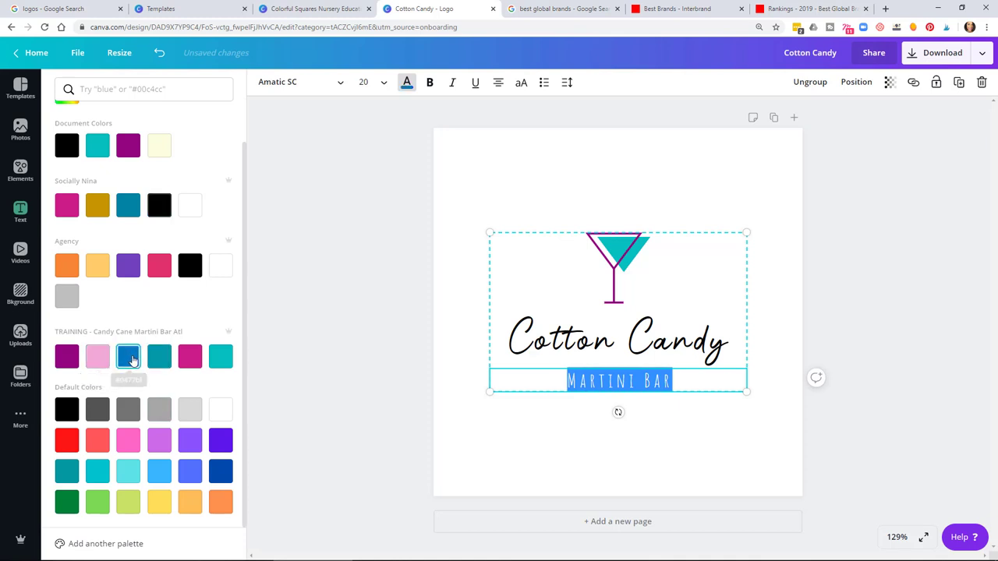
{"action": "left_click", "coordinate": [190, 356]}
{"action": "left_click", "coordinate": [307, 335]}
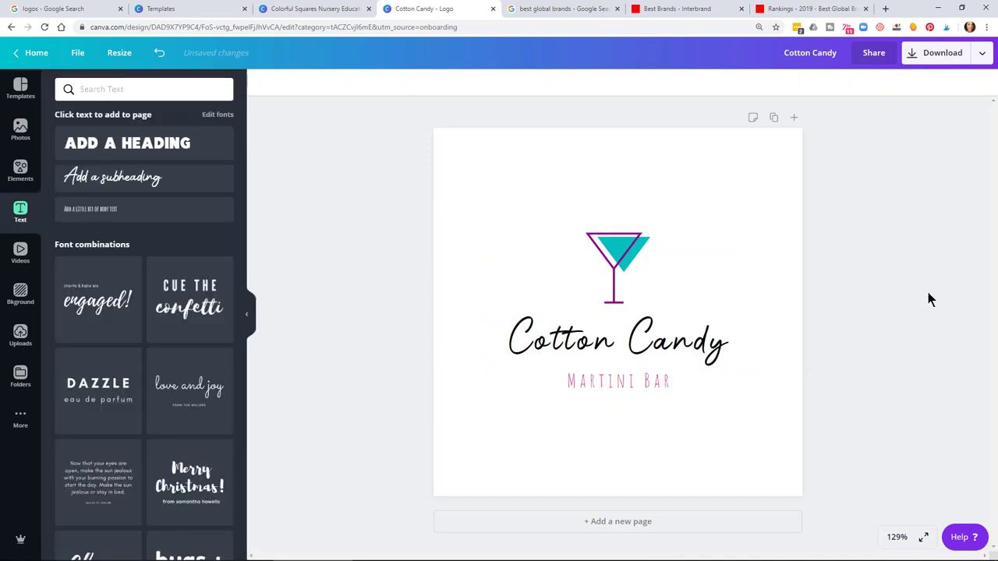
Try uppercase lettering on the "Cotton Candy" text, then switch it back to mixed case
{"action": "left_click", "coordinate": [645, 380]}
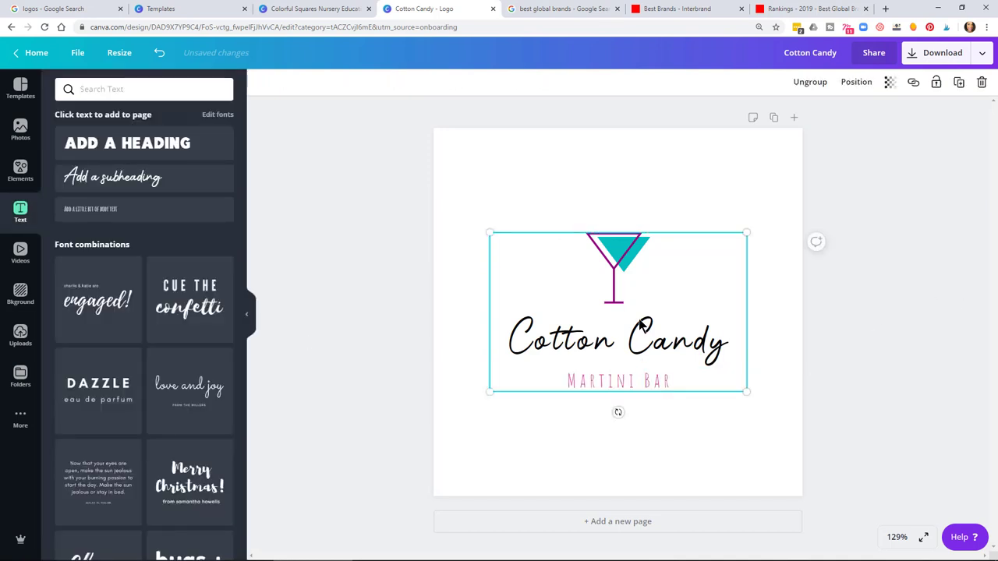
{"action": "left_click", "coordinate": [681, 340]}
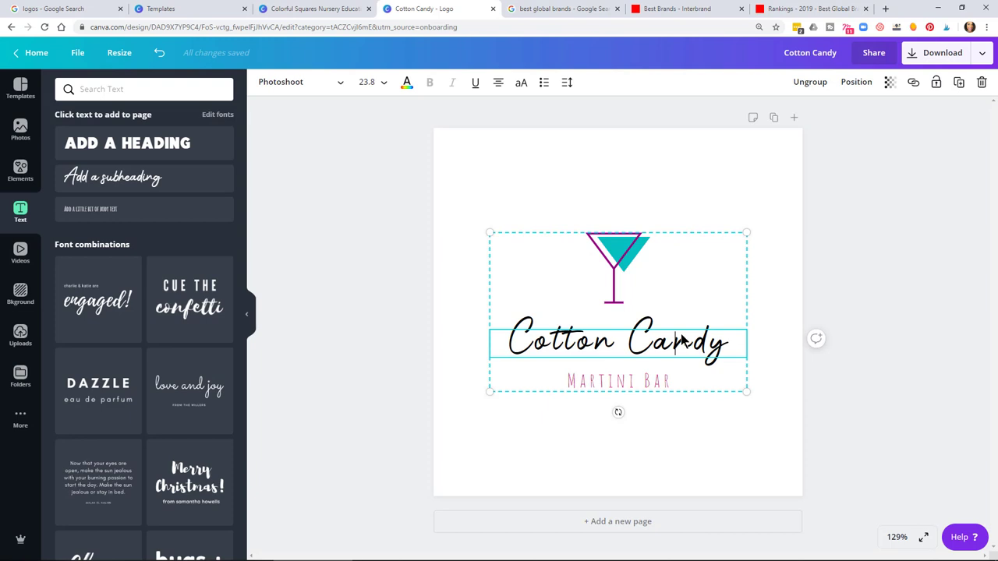
{"action": "key", "text": "ctrl+a"}
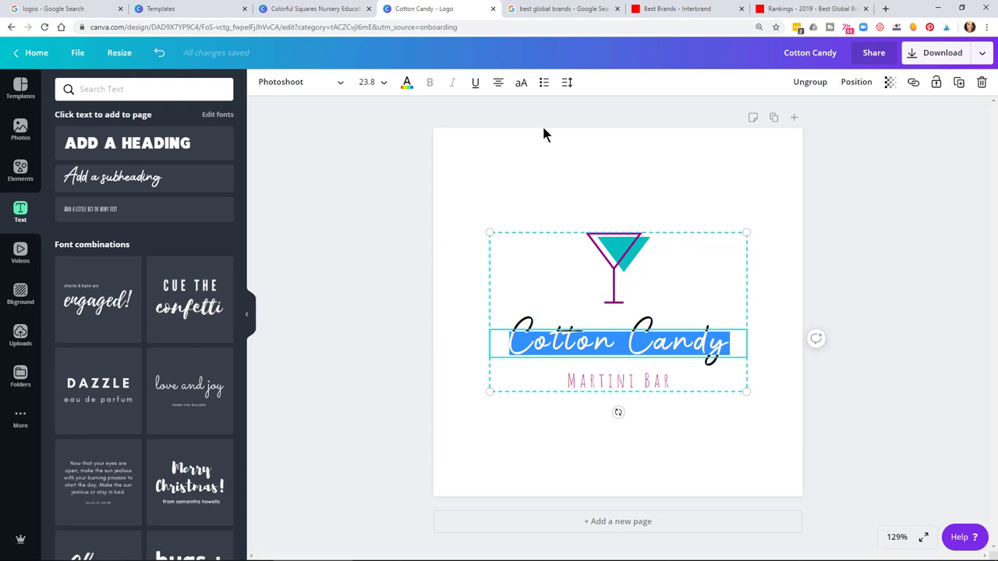
{"action": "left_click", "coordinate": [522, 84]}
{"action": "left_click", "coordinate": [522, 81]}
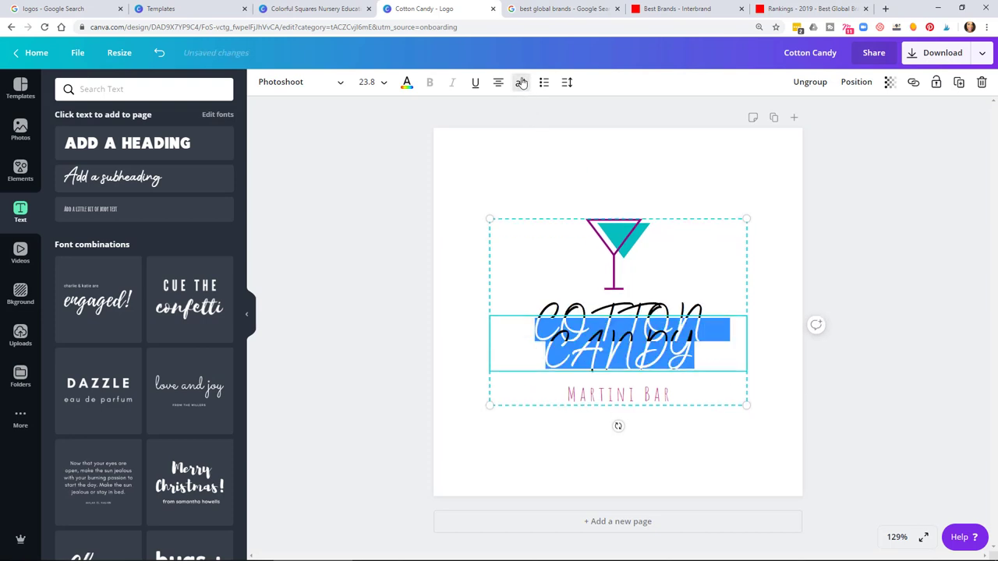
{"action": "left_click", "coordinate": [521, 82]}
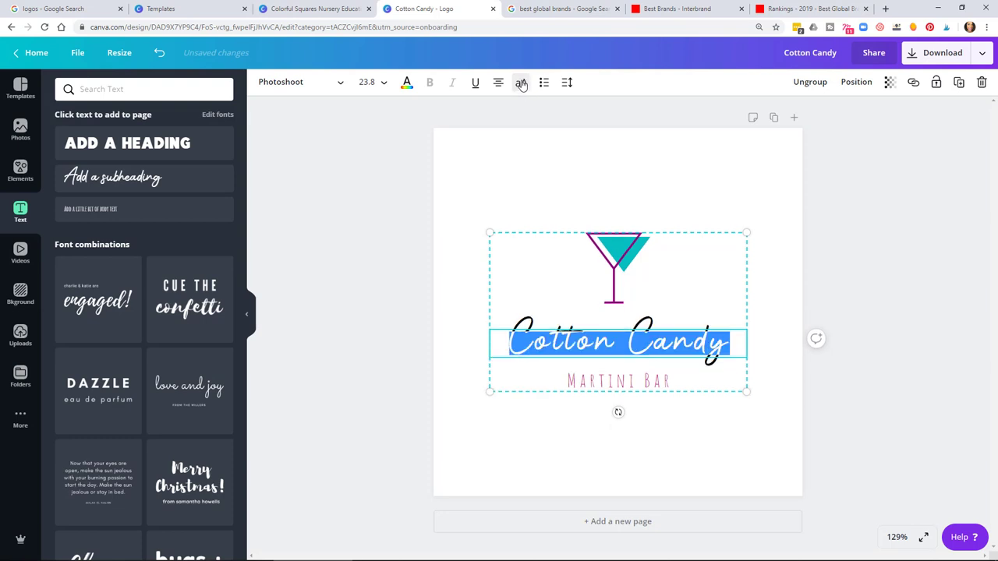
{"action": "left_click", "coordinate": [522, 83]}
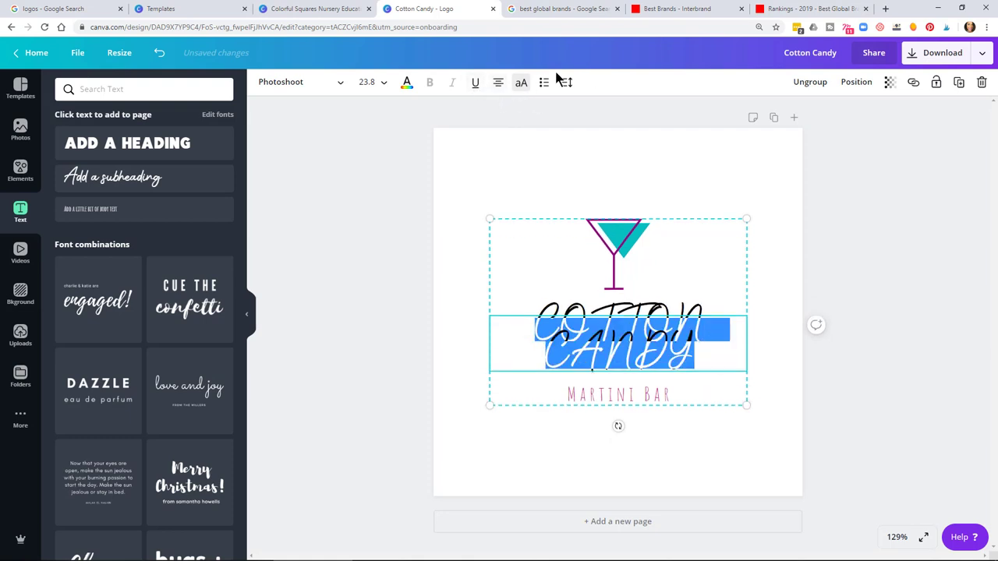
{"action": "left_click", "coordinate": [520, 90]}
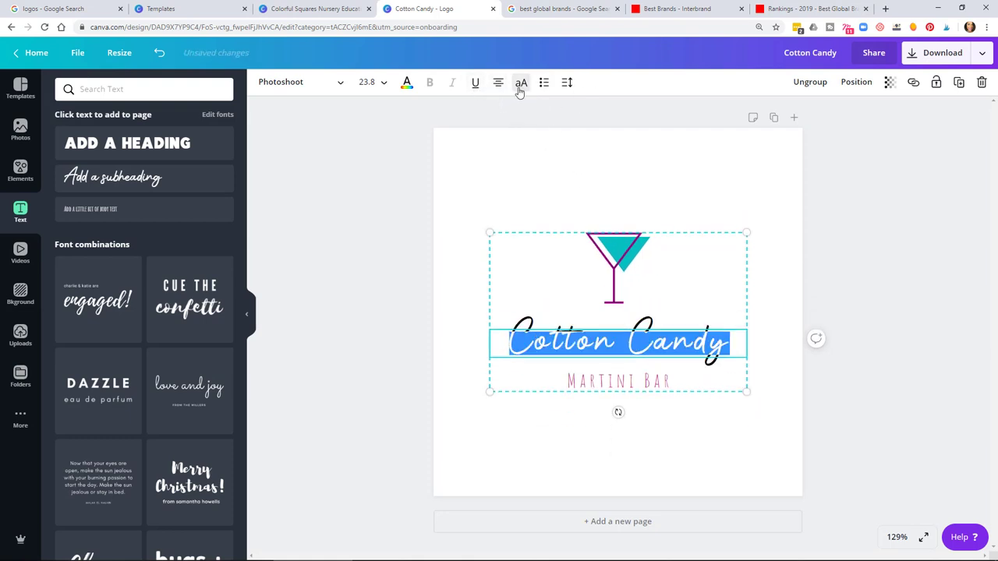
Try the Le Bleu Jean font on the initial "C" of "Cotton Candy", then restore the Photoshoot script font and deselect the text
{"action": "left_click", "coordinate": [536, 343]}
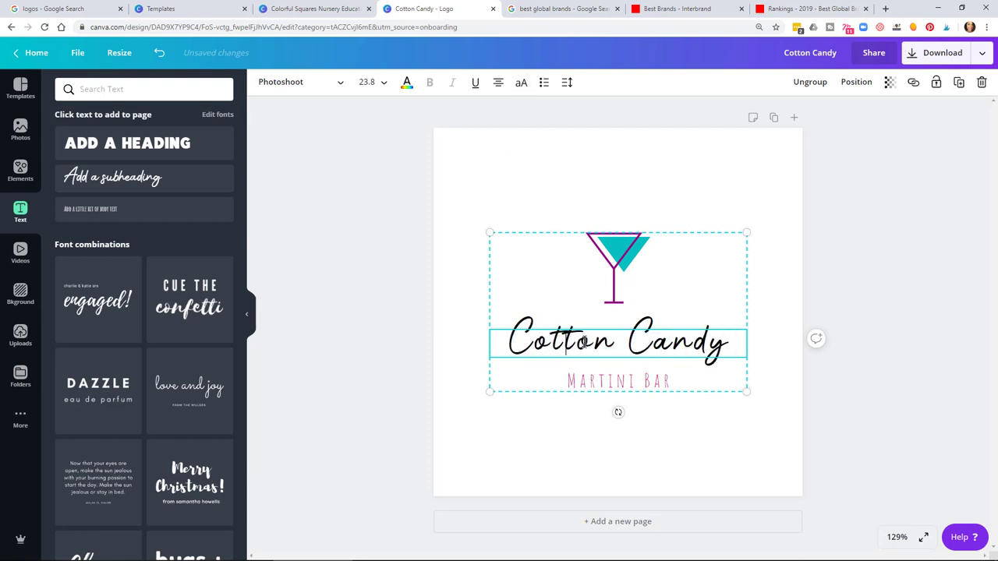
{"action": "left_click_drag", "start_coordinate": [616, 343], "coordinate": [533, 343]}
{"action": "left_click", "coordinate": [535, 343]}
{"action": "triple_click", "coordinate": [511, 340]}
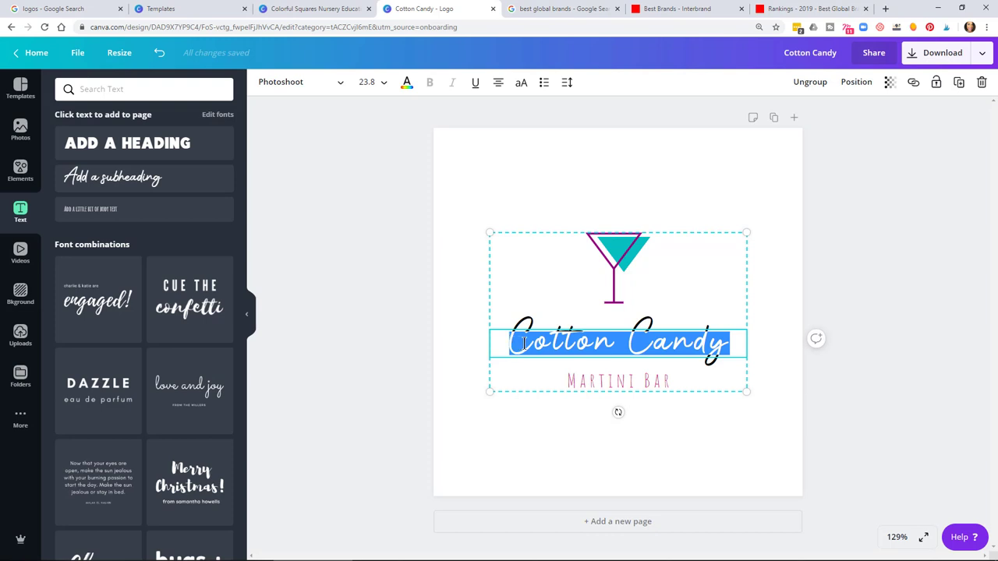
{"action": "left_click", "coordinate": [533, 343]}
{"action": "key", "text": "shift+Left"}
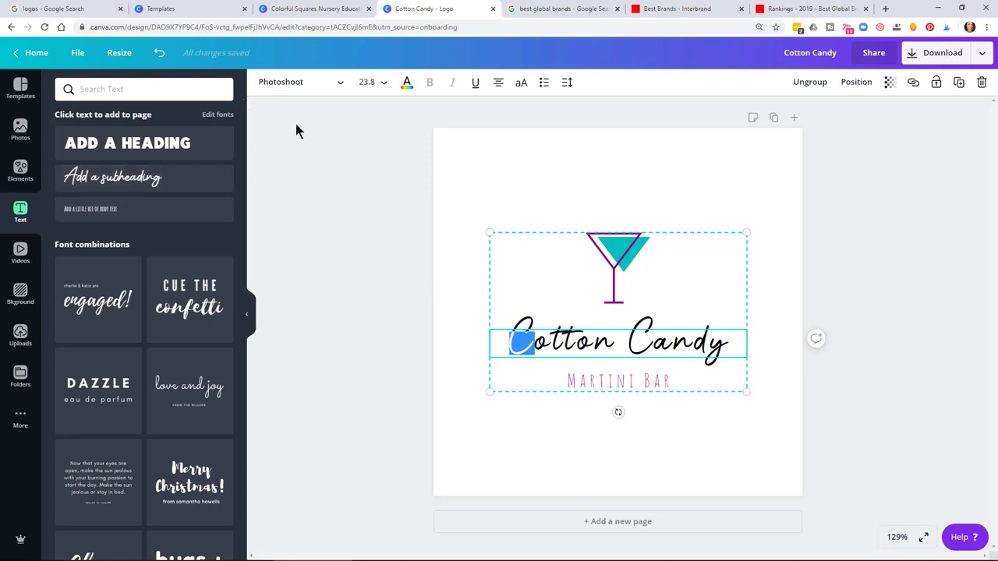
{"action": "left_click", "coordinate": [303, 87]}
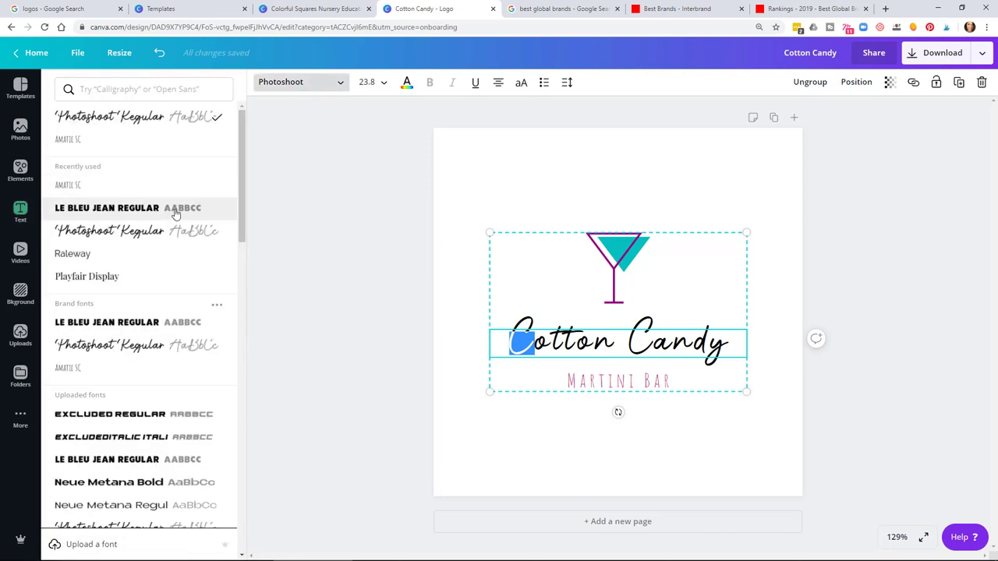
{"action": "left_click", "coordinate": [136, 322]}
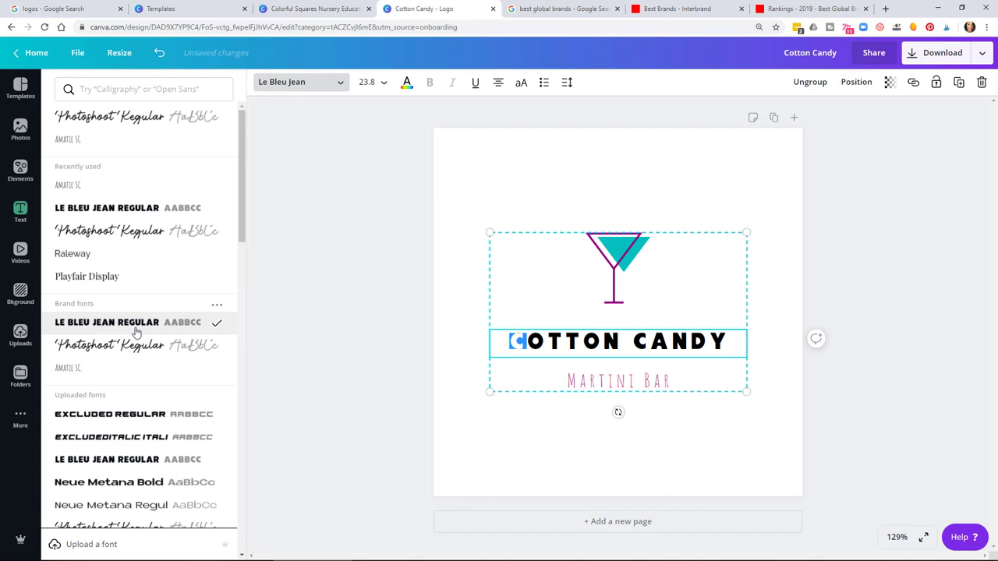
{"action": "left_click", "coordinate": [136, 344]}
{"action": "left_click", "coordinate": [373, 379]}
{"action": "left_click", "coordinate": [331, 302]}
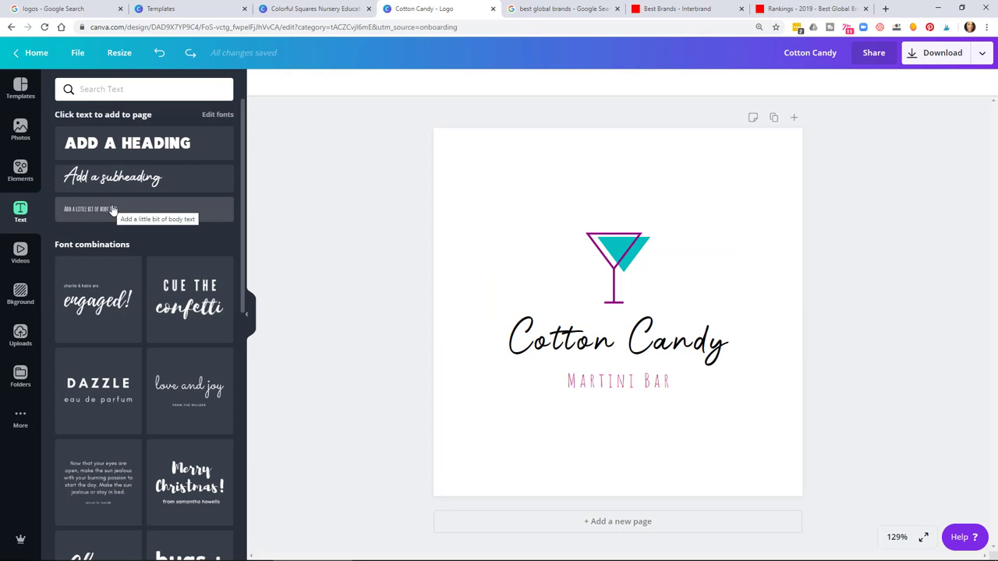
Add a heading reading "C" in Le Bleu Jean, enlarge it slightly and place it over the initial "C" of "Cotton Candy"
{"action": "left_click", "coordinate": [145, 143]}
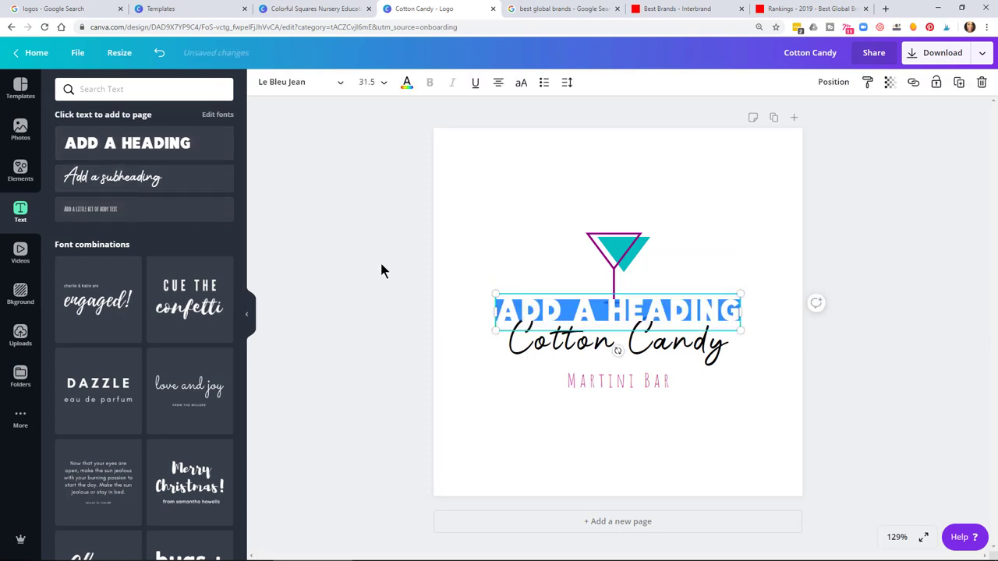
{"action": "type", "text": "c"}
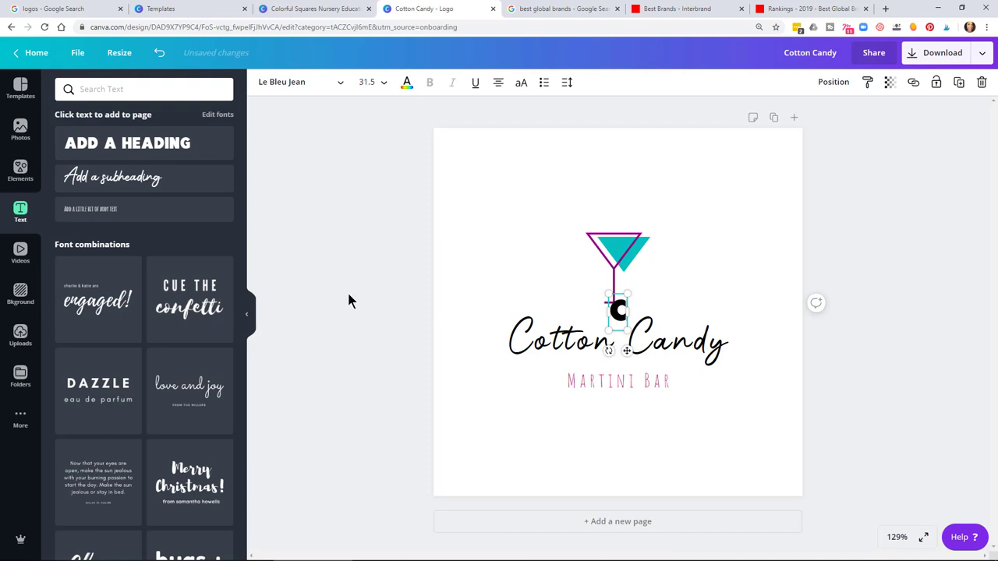
{"action": "left_click_drag", "start_coordinate": [606, 312], "coordinate": [630, 336]}
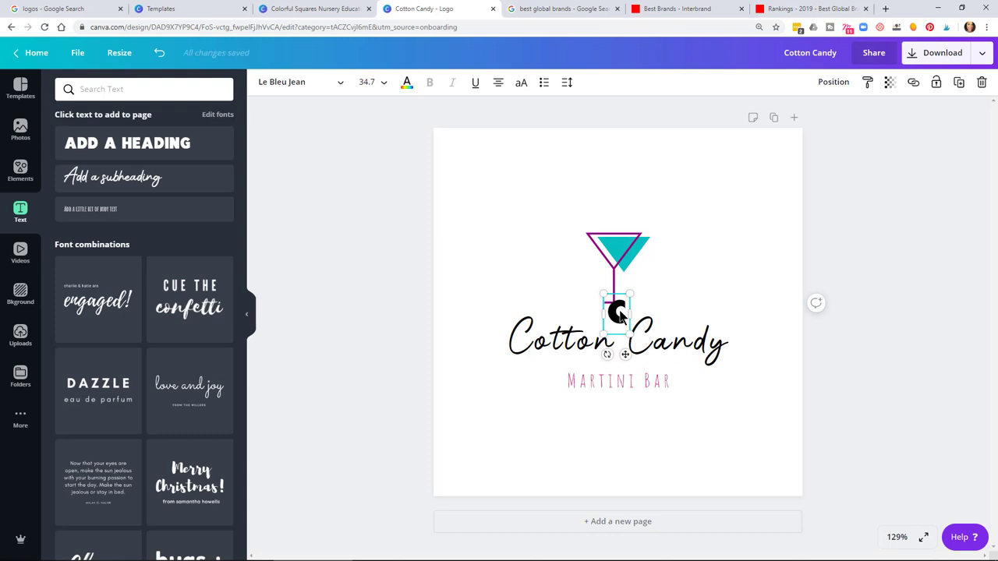
{"action": "left_click", "coordinate": [460, 332]}
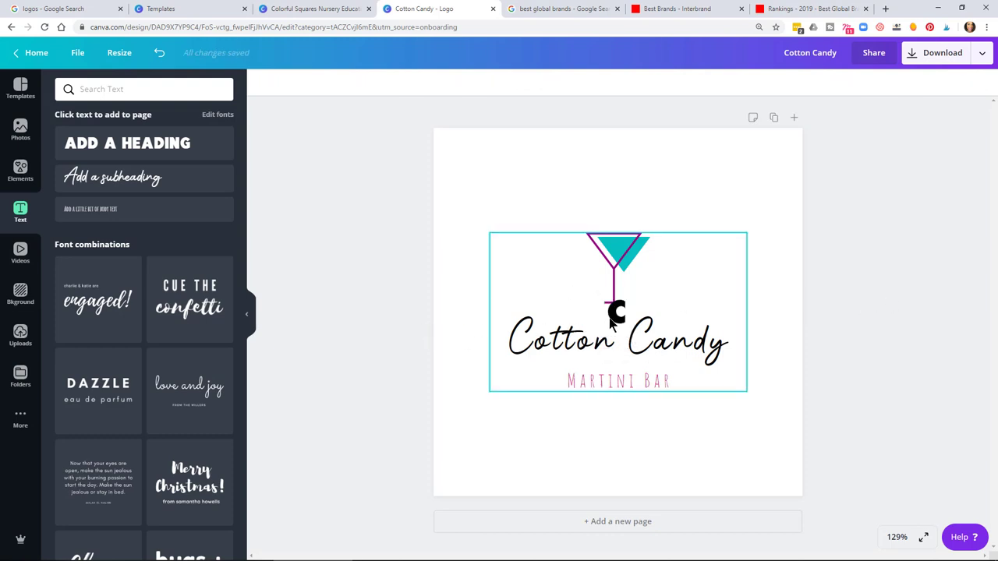
{"action": "left_click_drag", "start_coordinate": [616, 313], "coordinate": [519, 337]}
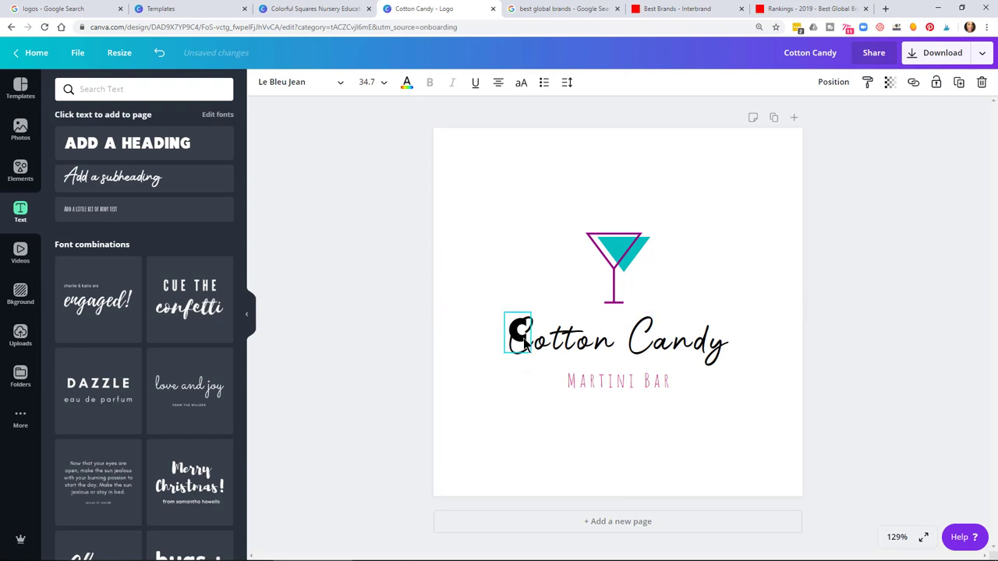
Try font size 40 on the separate heading "C", then set it to 50 and deselect it
{"action": "left_click", "coordinate": [367, 83]}
{"action": "left_click", "coordinate": [365, 87]}
{"action": "double_click", "coordinate": [365, 87]}
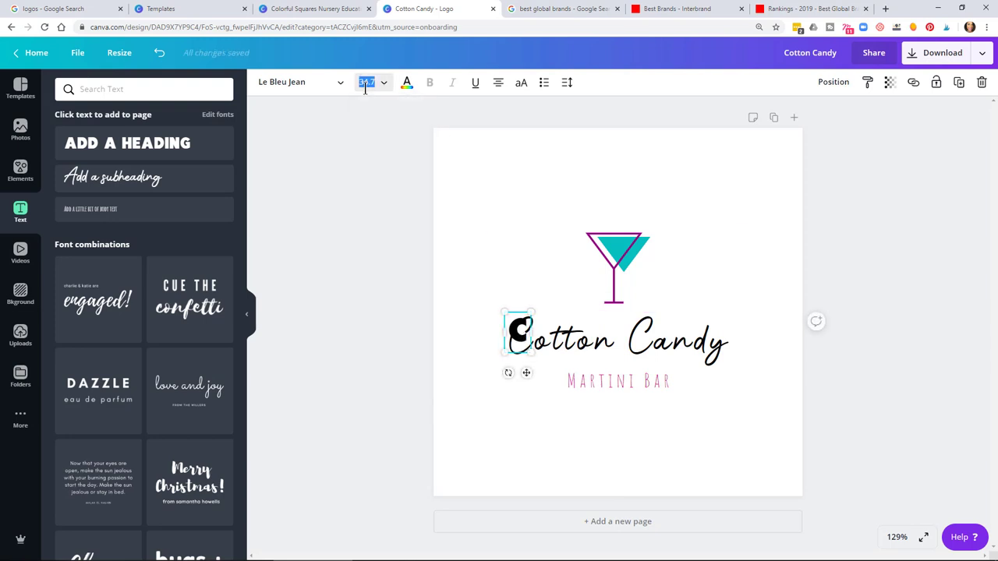
{"action": "type", "text": "40"}
{"action": "key", "text": "Return"}
{"action": "left_click", "coordinate": [365, 88]}
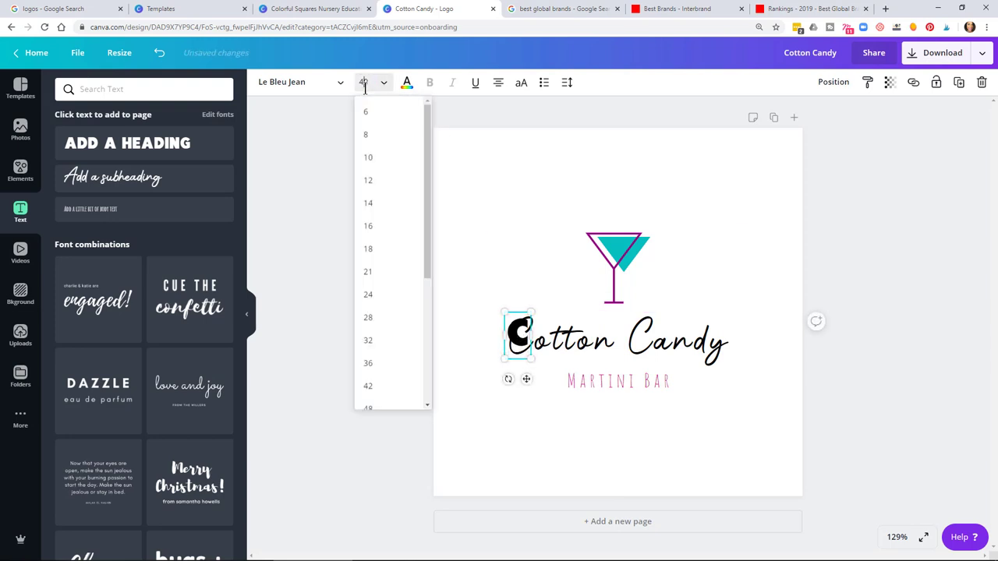
{"action": "double_click", "coordinate": [365, 88]}
{"action": "type", "text": "50"}
{"action": "key", "text": "Return"}
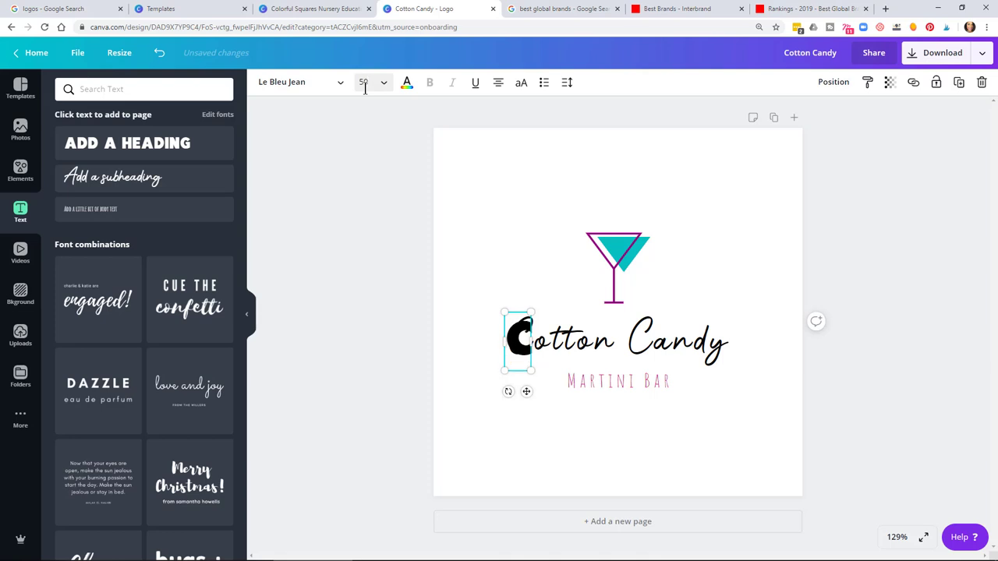
{"action": "left_click", "coordinate": [320, 192]}
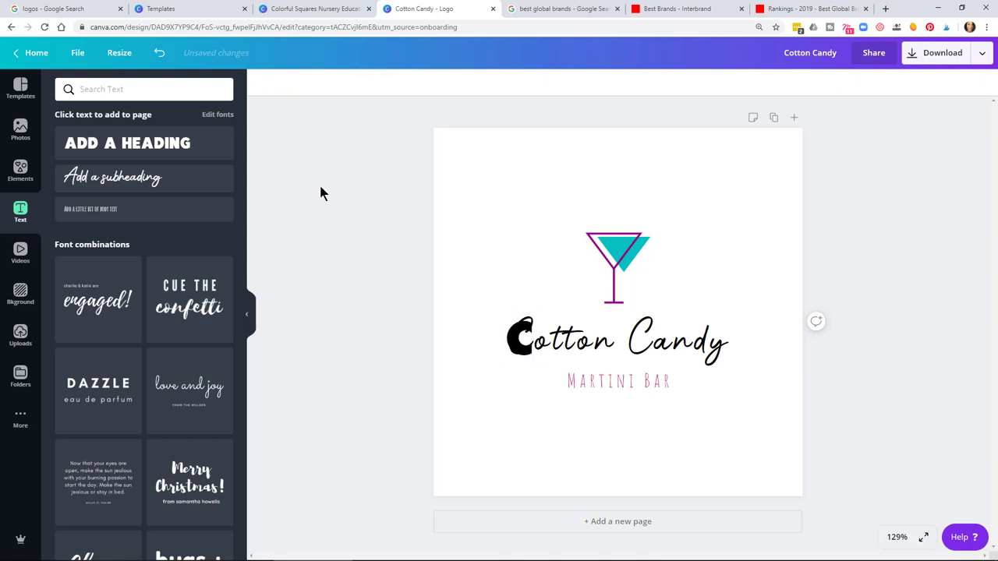
Delete the script initial "C" from the "Cotton Candy" text and nudge the separate heading "C" slightly upward
{"action": "left_click", "coordinate": [551, 342]}
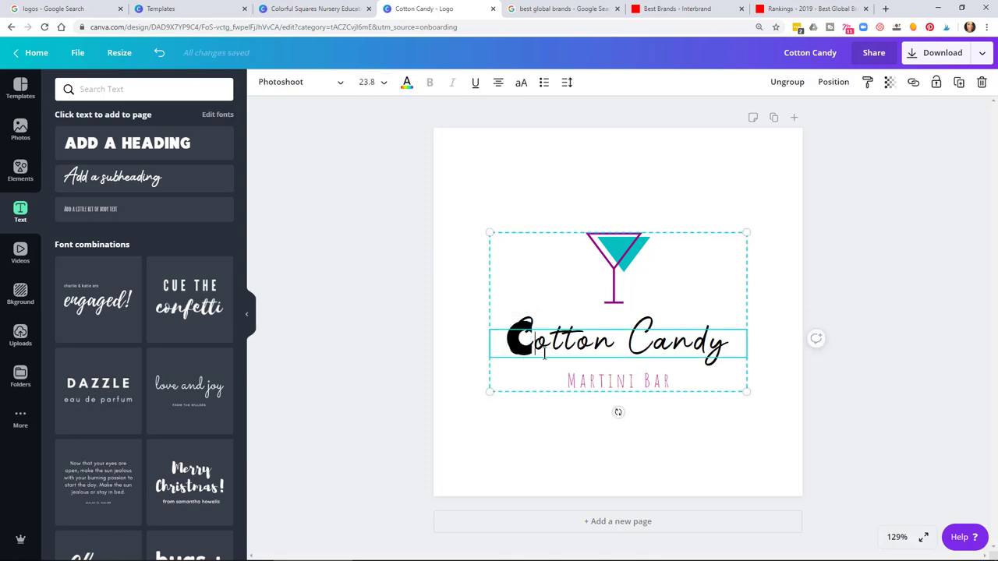
{"action": "key", "text": "BackSpace"}
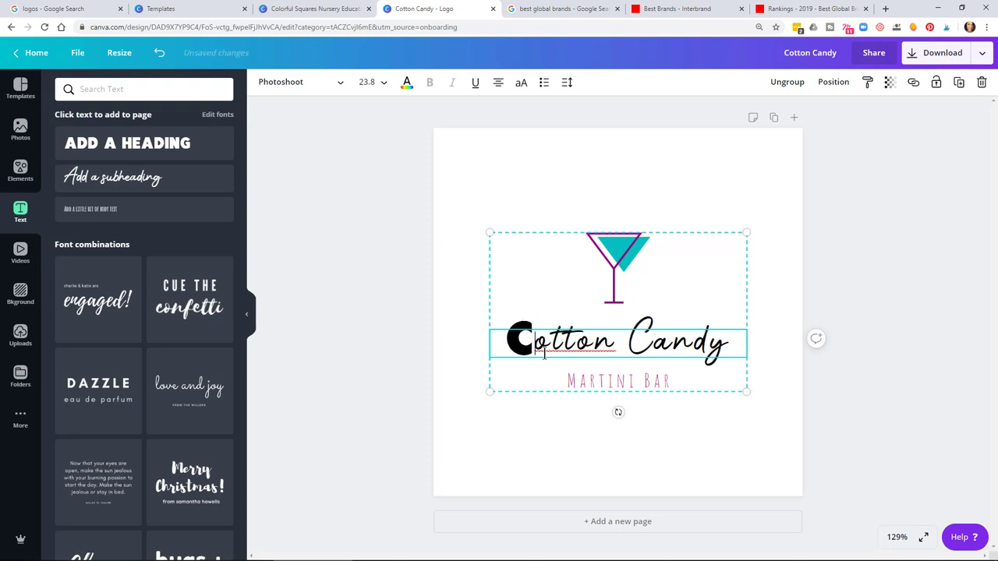
{"action": "left_click", "coordinate": [397, 339]}
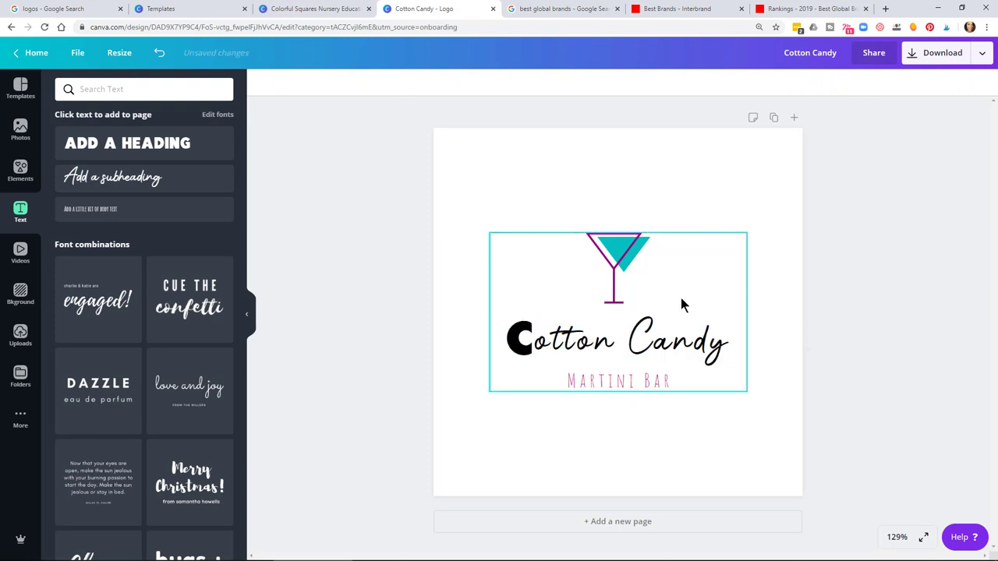
{"action": "left_click", "coordinate": [517, 340]}
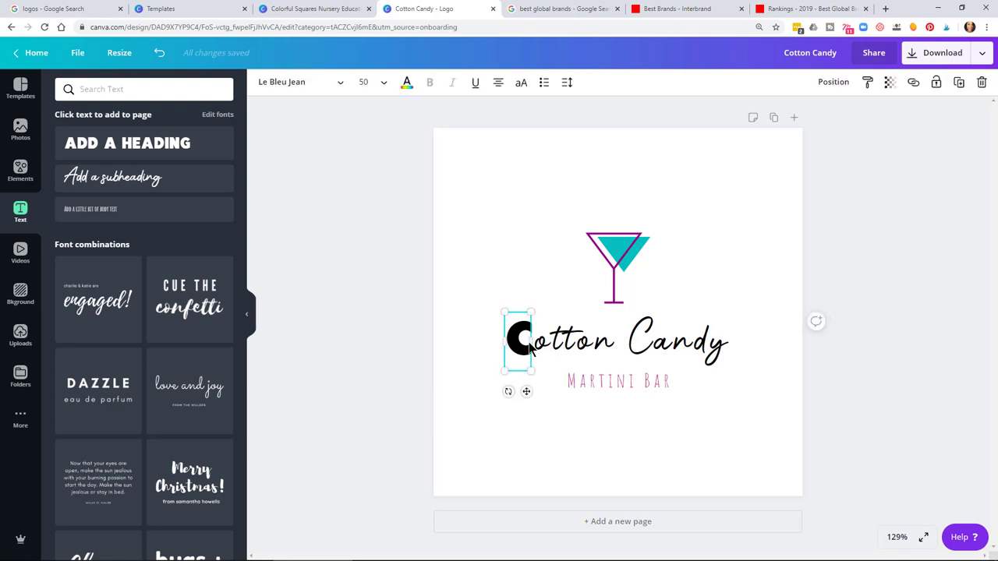
{"action": "key", "text": "Up"}
{"action": "key", "text": "Up"}
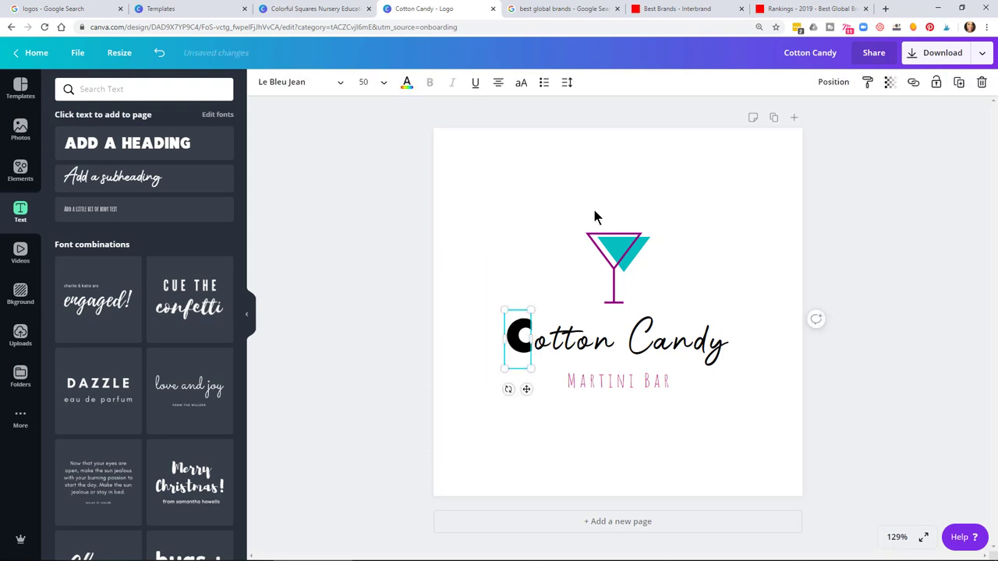
Try the Advetime and Afrah fonts on the separate "C", then set it to Jonathan
{"action": "left_click", "coordinate": [296, 92]}
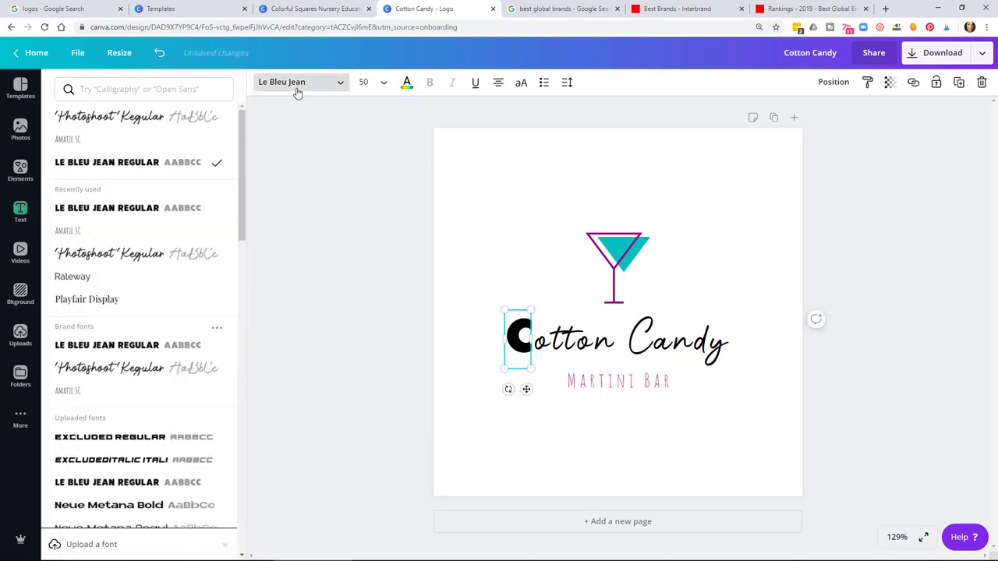
{"action": "scroll", "coordinate": [142, 300], "scroll_direction": "down", "scroll_amount": 5}
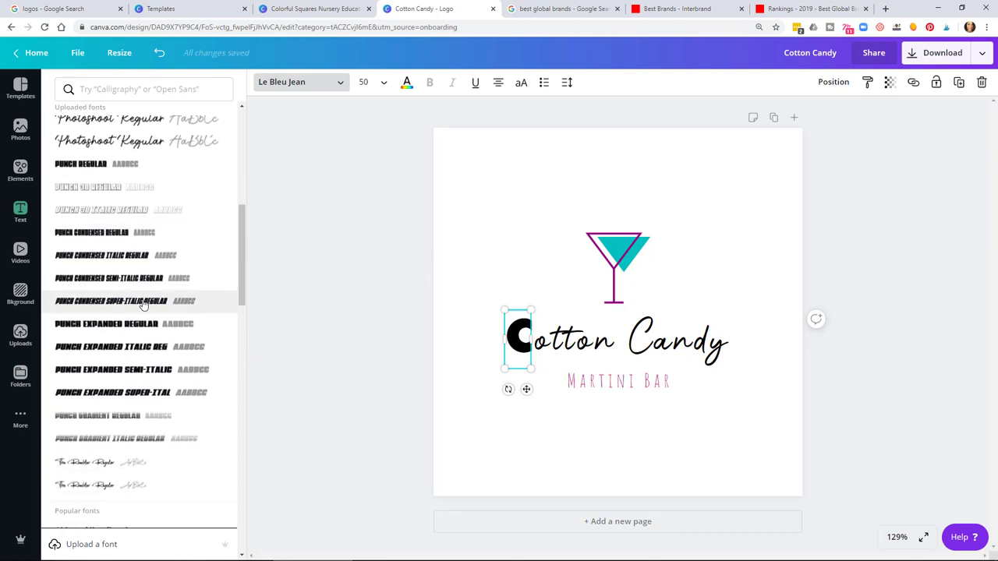
{"action": "scroll", "coordinate": [141, 299], "scroll_direction": "up", "scroll_amount": 10}
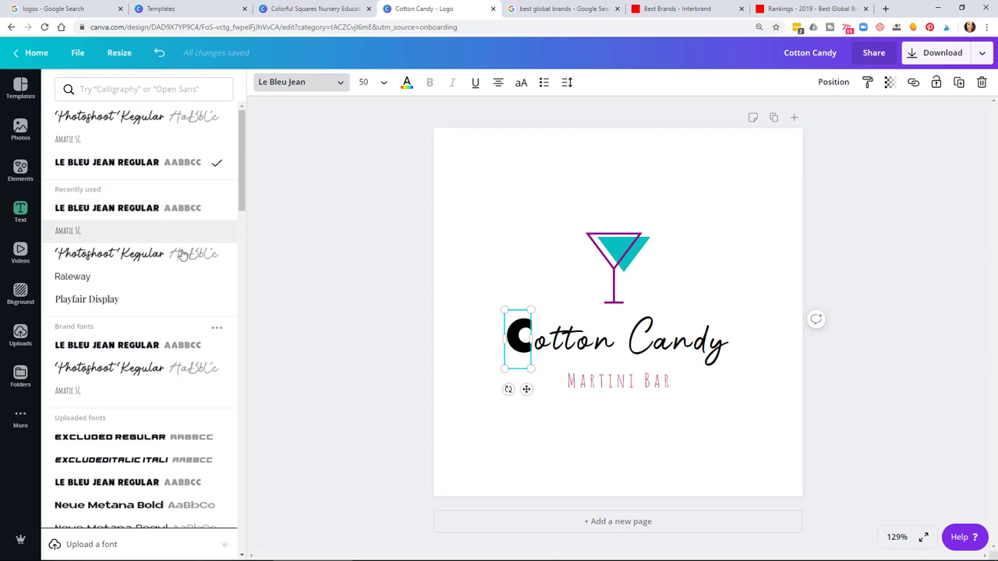
{"action": "scroll", "coordinate": [184, 279], "scroll_direction": "down", "scroll_amount": 8}
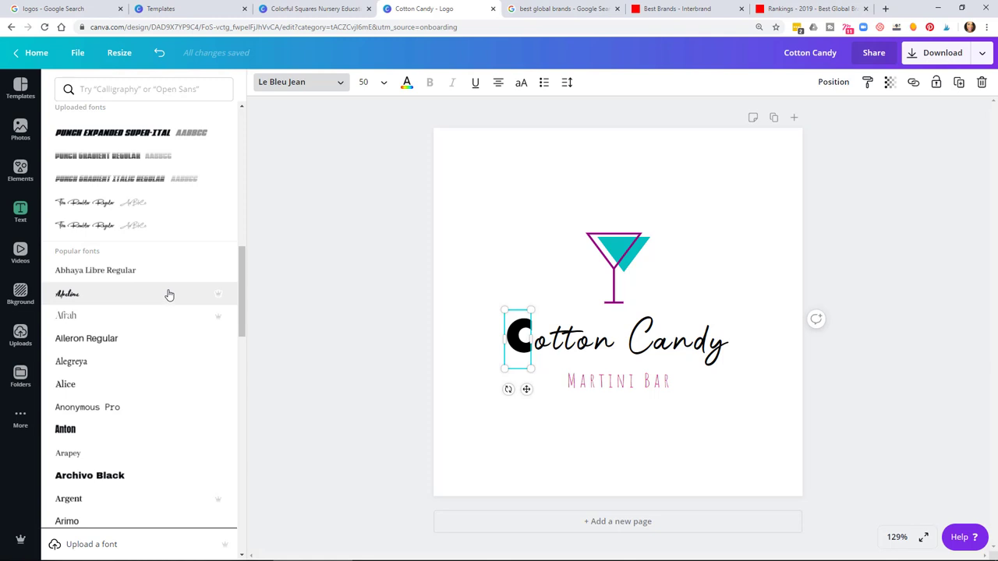
{"action": "left_click", "coordinate": [169, 297]}
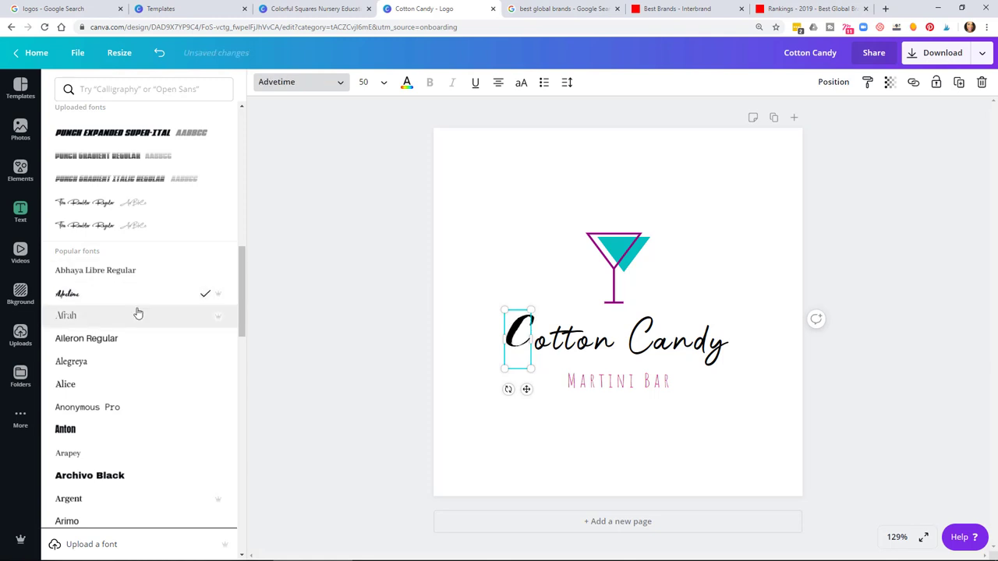
{"action": "left_click", "coordinate": [138, 313]}
{"action": "scroll", "coordinate": [138, 312], "scroll_direction": "down", "scroll_amount": 5}
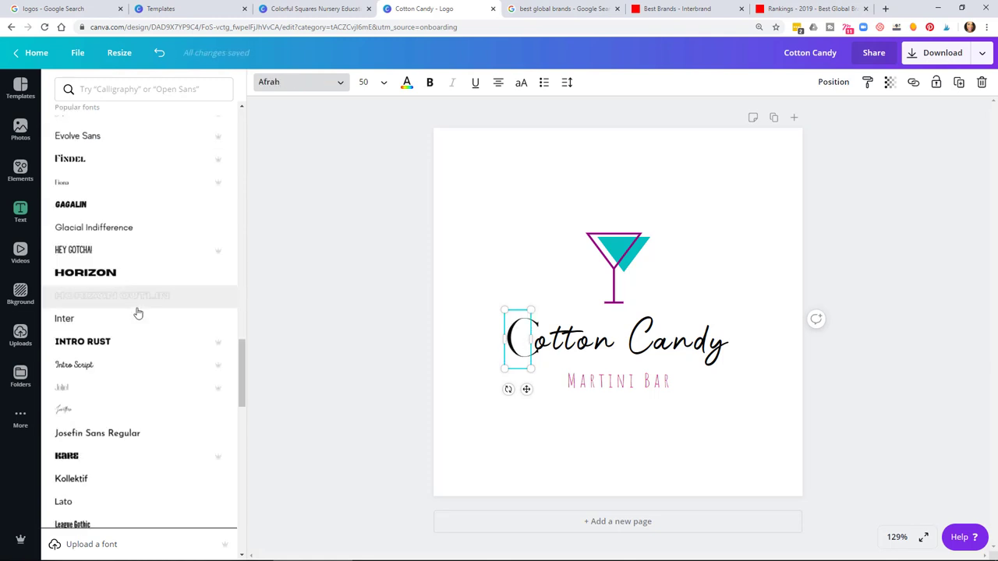
{"action": "left_click", "coordinate": [121, 407]}
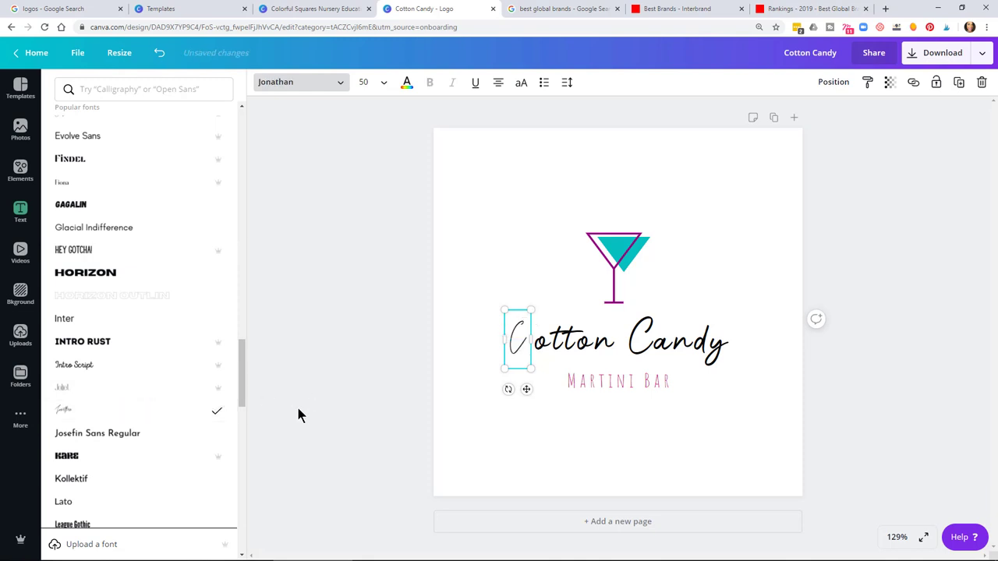
Recolor the separate "C" purple from the Candy Cane Martini Bar palette and deselect it
{"action": "left_click", "coordinate": [407, 83]}
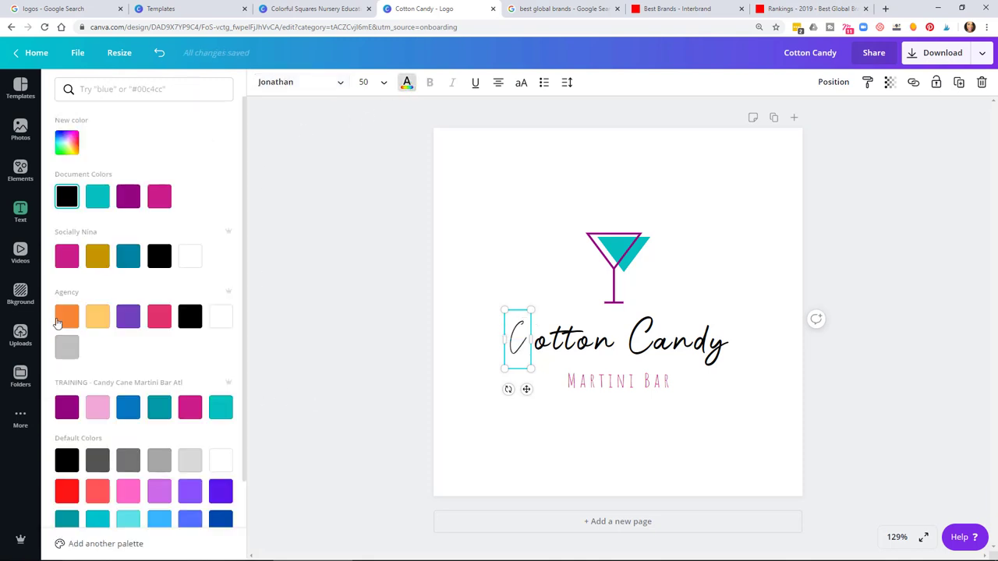
{"action": "left_click", "coordinate": [67, 408]}
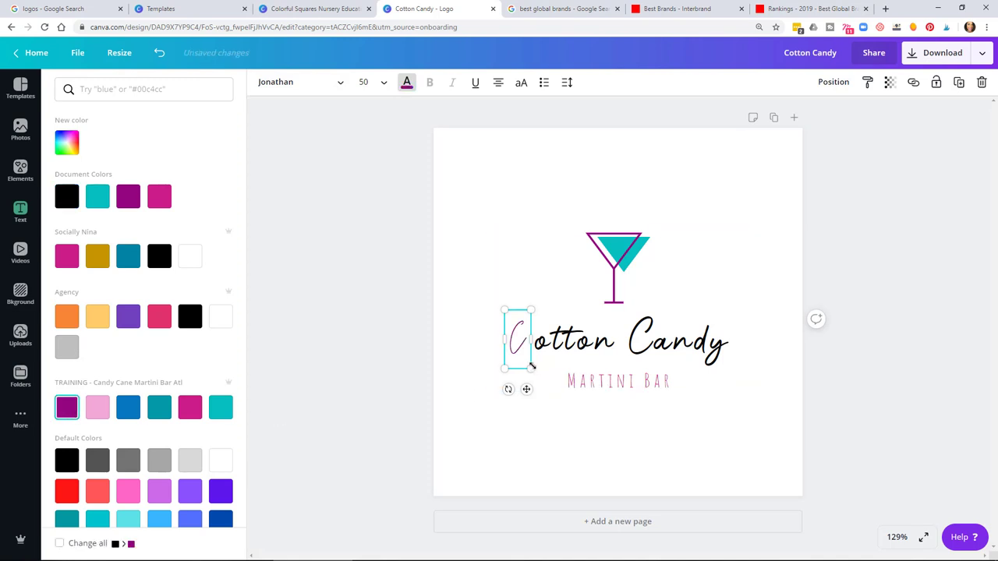
{"action": "left_click", "coordinate": [398, 336]}
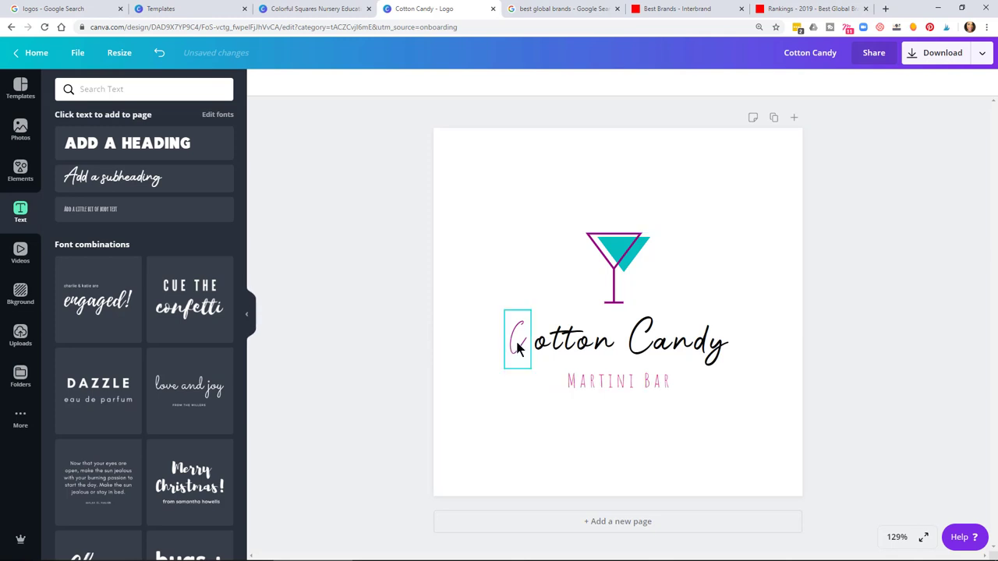
Nudge the purple "C" rightward until it meets the "otton" lettering
{"action": "left_click", "coordinate": [520, 348]}
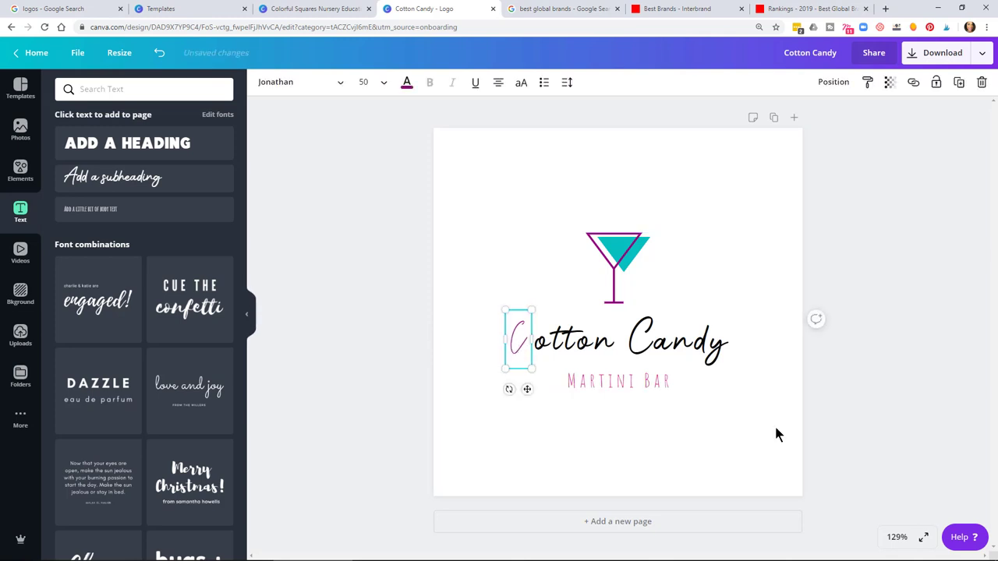
{"action": "key", "text": "Right"}
{"action": "key", "text": "Right"}
{"action": "key", "text": "Right"}
{"action": "key", "text": "Right"}
{"action": "key", "text": "Right"}
{"action": "key", "text": "Right"}
{"action": "key", "text": "Right"}
{"action": "key", "text": "Right"}
{"action": "key", "text": "Right"}
{"action": "key", "text": "Right"}
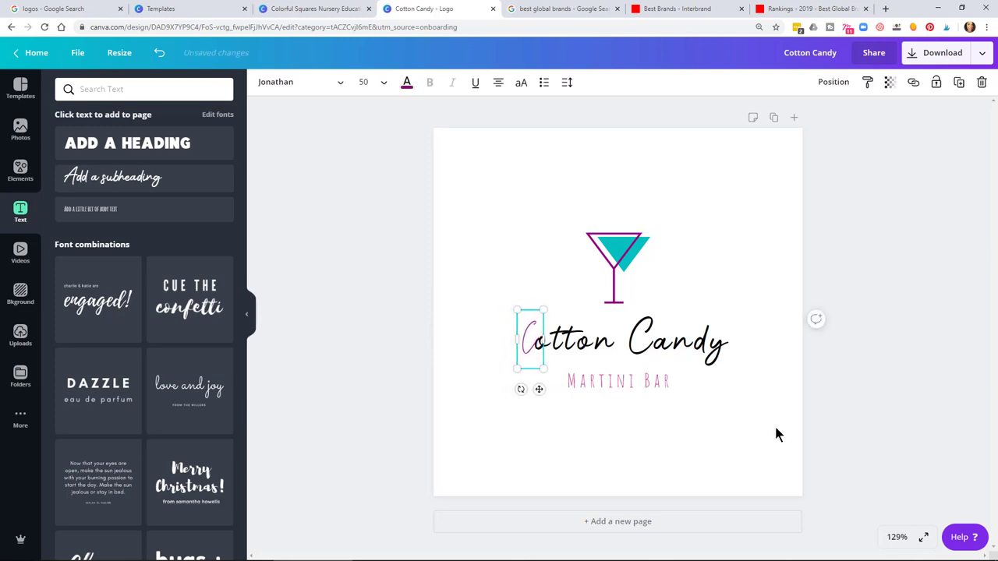
{"action": "left_click", "coordinate": [945, 267]}
{"action": "key", "text": "shift+Right"}
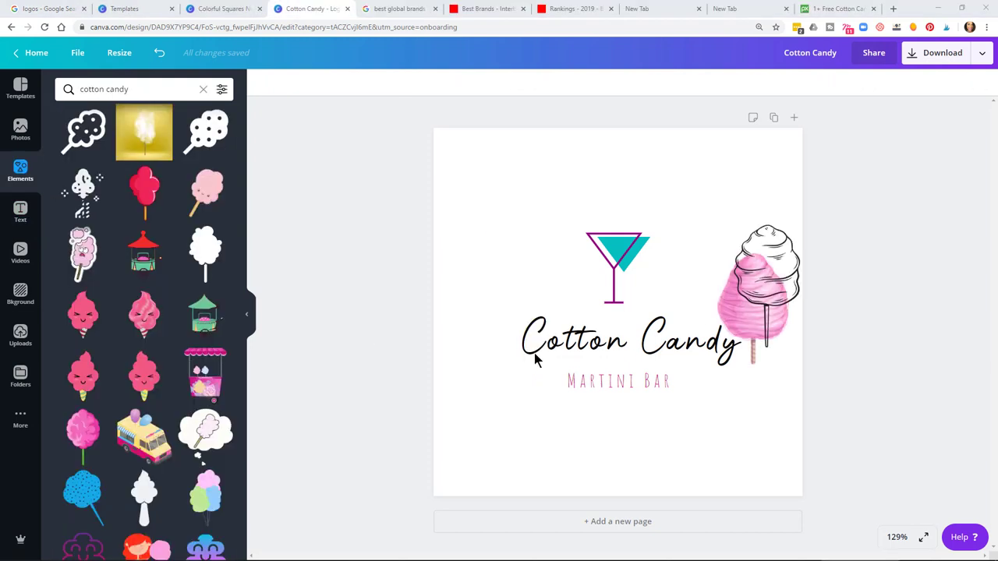
Move the black outline cotton candy above the glass level and shift the pink cotton candy slightly upward, separating the two graphics
{"action": "left_click", "coordinate": [133, 89]}
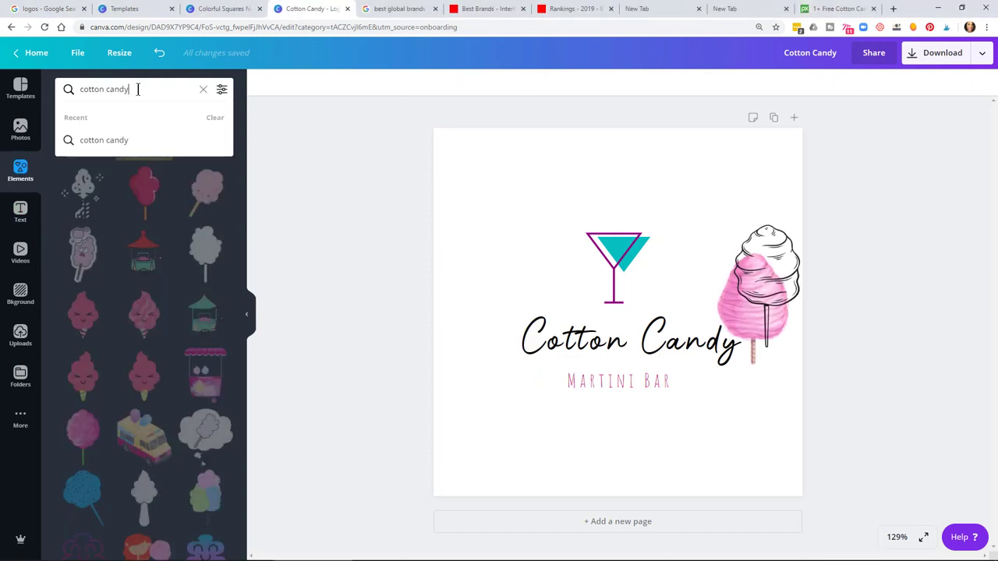
{"action": "left_click", "coordinate": [289, 218]}
{"action": "left_click", "coordinate": [760, 297]}
{"action": "left_click_drag", "start_coordinate": [760, 296], "coordinate": [715, 213]}
{"action": "left_click_drag", "start_coordinate": [753, 350], "coordinate": [759, 312]}
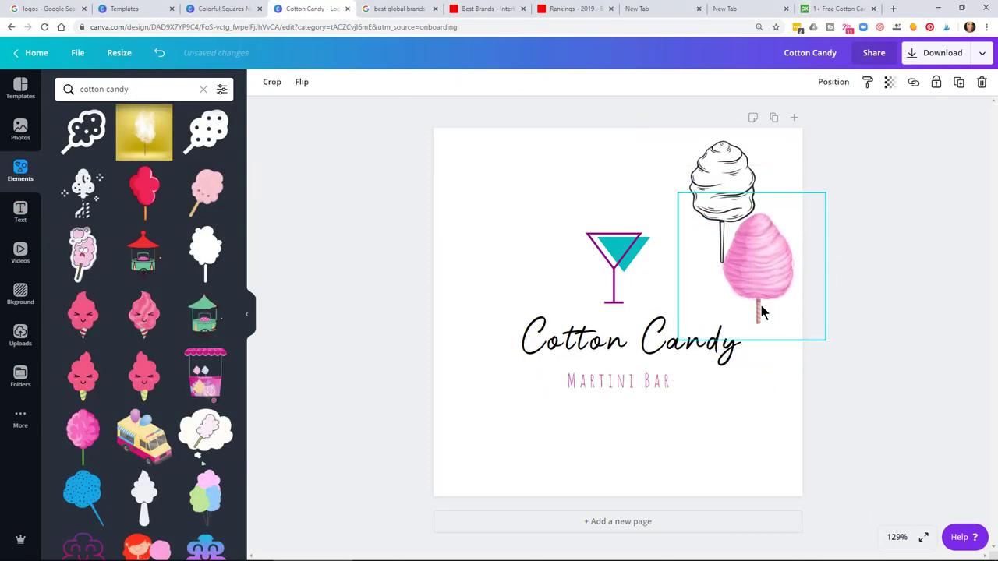
Recolor the outline cotton candy purple from the Candy Cane Martini Bar palette and lay it over the pink cotton candy
{"action": "left_click", "coordinate": [724, 168]}
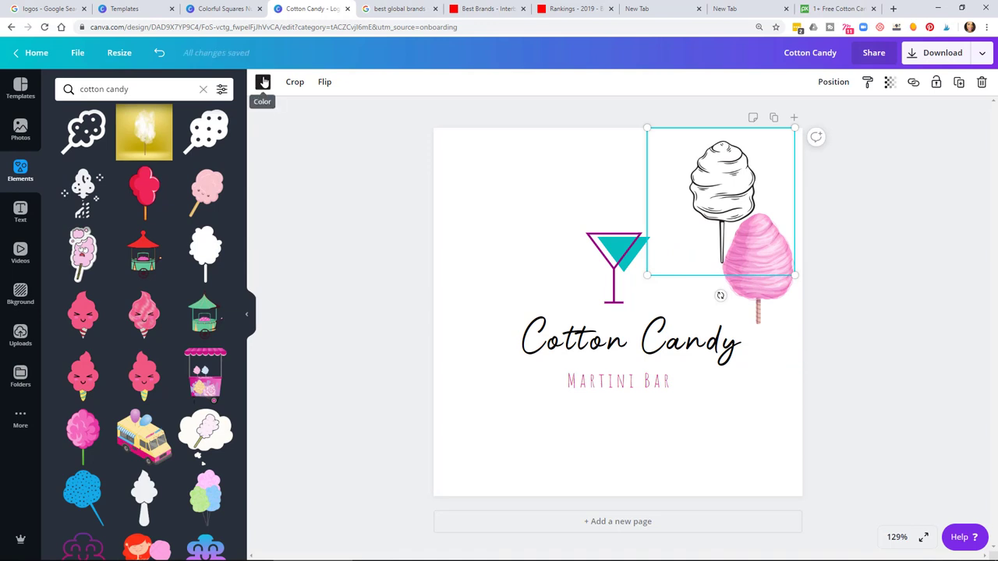
{"action": "left_click", "coordinate": [262, 81]}
{"action": "left_click", "coordinate": [128, 407]}
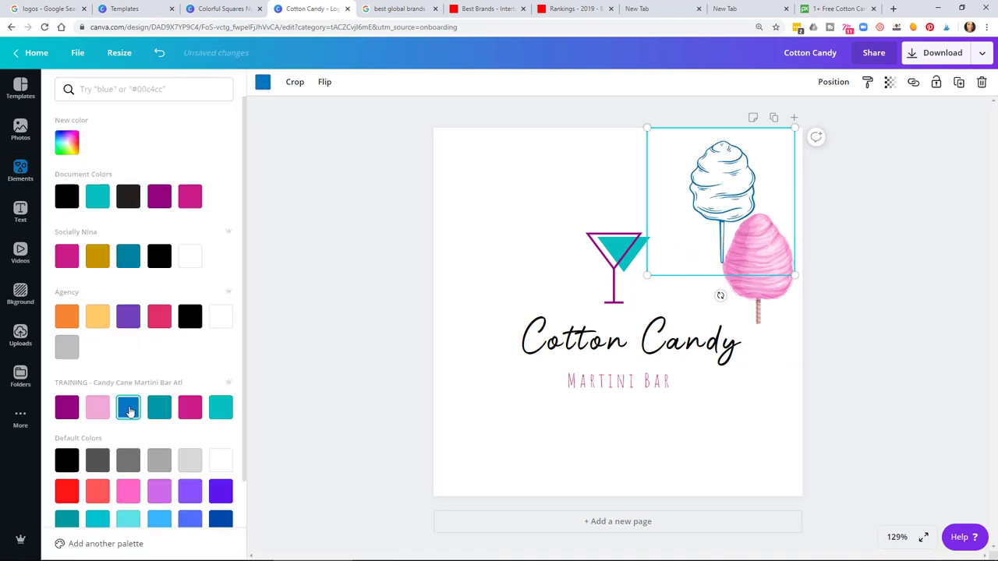
{"action": "left_click", "coordinate": [67, 407]}
{"action": "left_click", "coordinate": [726, 211]}
{"action": "left_click_drag", "start_coordinate": [726, 210], "coordinate": [763, 286]}
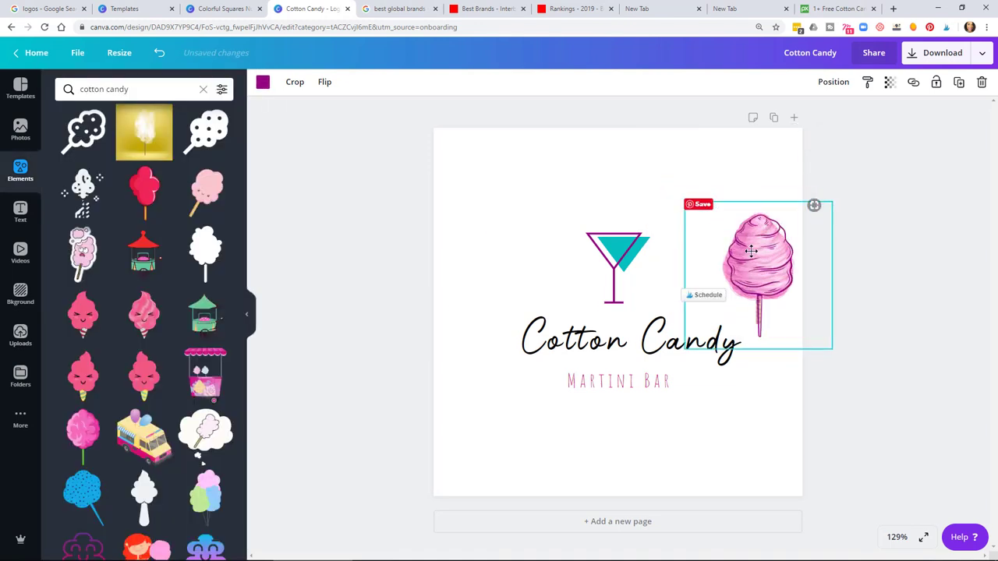
Try the brand palette's blue, teal, turquoise and magenta on the cotton candy outline, then return it to purple
{"action": "left_click", "coordinate": [263, 81]}
{"action": "left_click", "coordinate": [129, 407]}
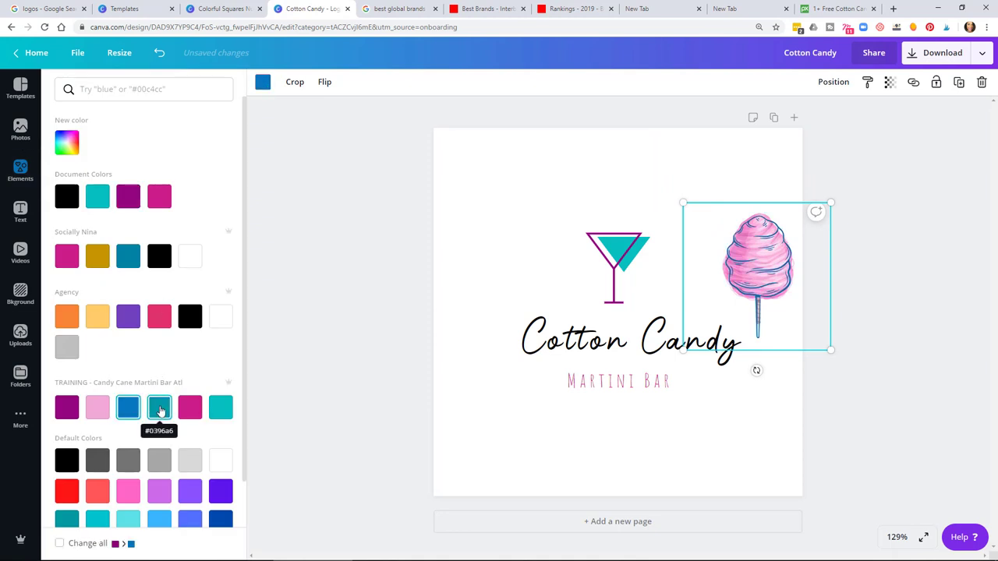
{"action": "left_click", "coordinate": [160, 408]}
{"action": "left_click", "coordinate": [217, 408]}
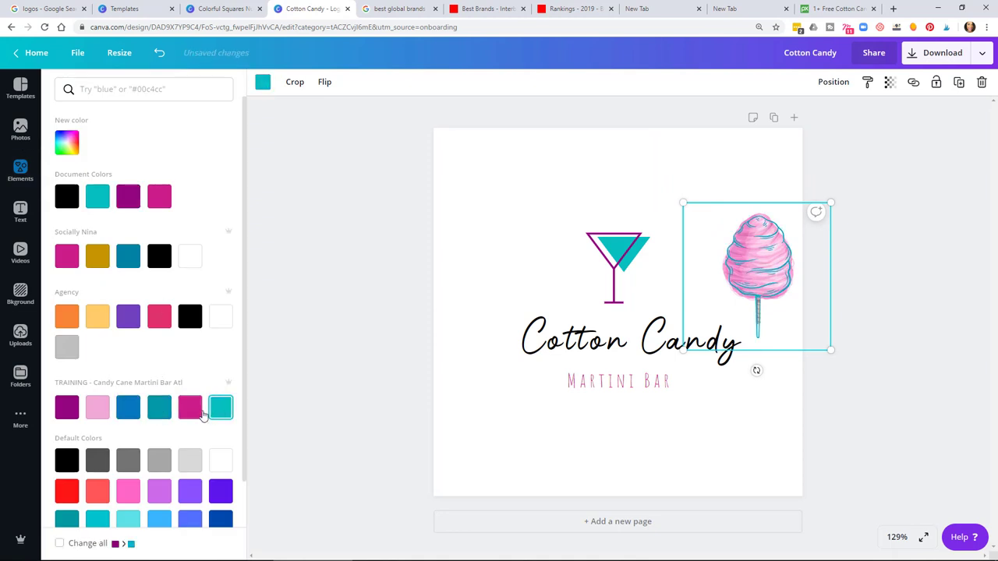
{"action": "left_click", "coordinate": [191, 408]}
{"action": "left_click", "coordinate": [68, 408]}
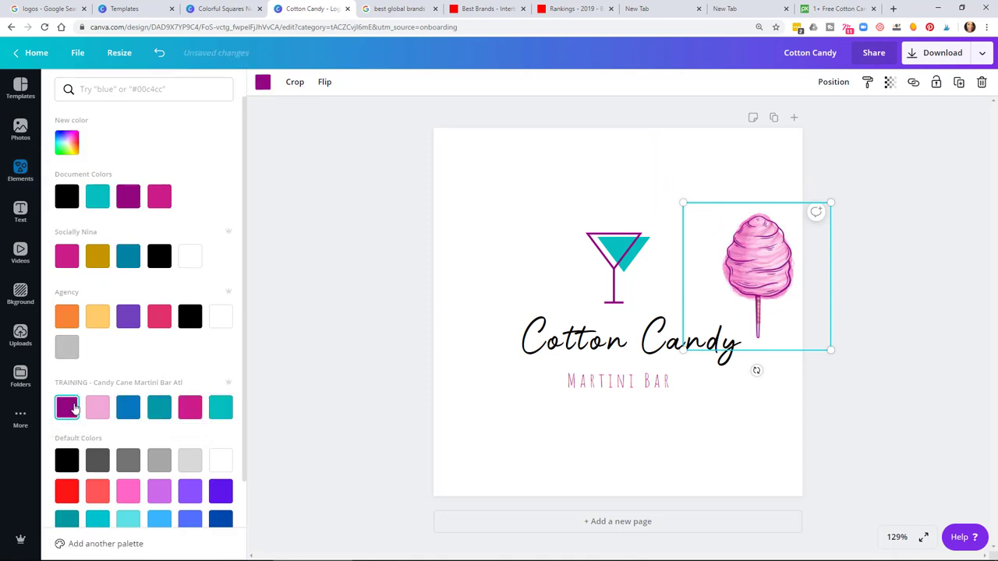
Recolor the cotton candy outline teal from the Candy Cane Martini Bar palette and right-align the "Martini Bar" text
{"action": "left_click", "coordinate": [160, 414]}
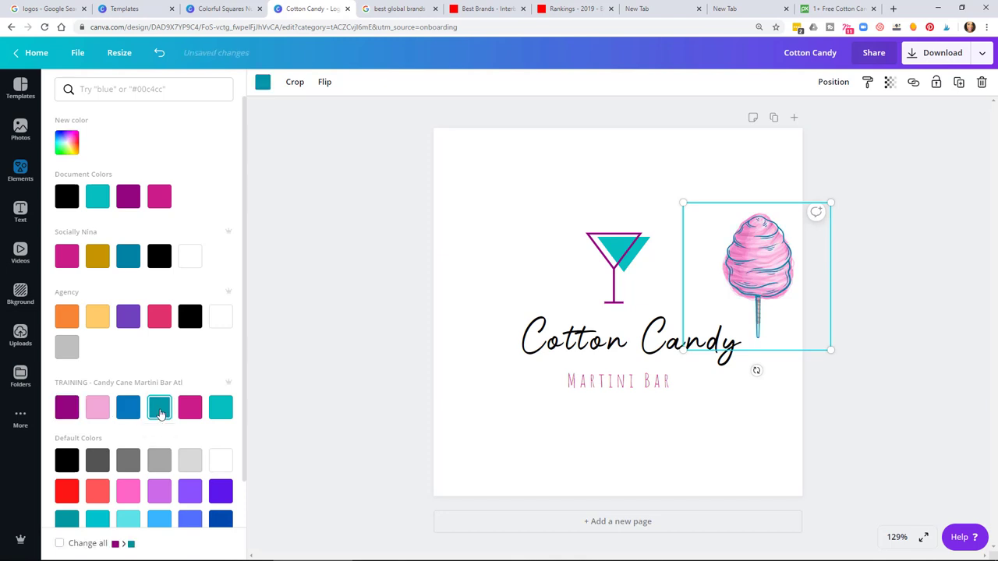
{"action": "left_click", "coordinate": [608, 381]}
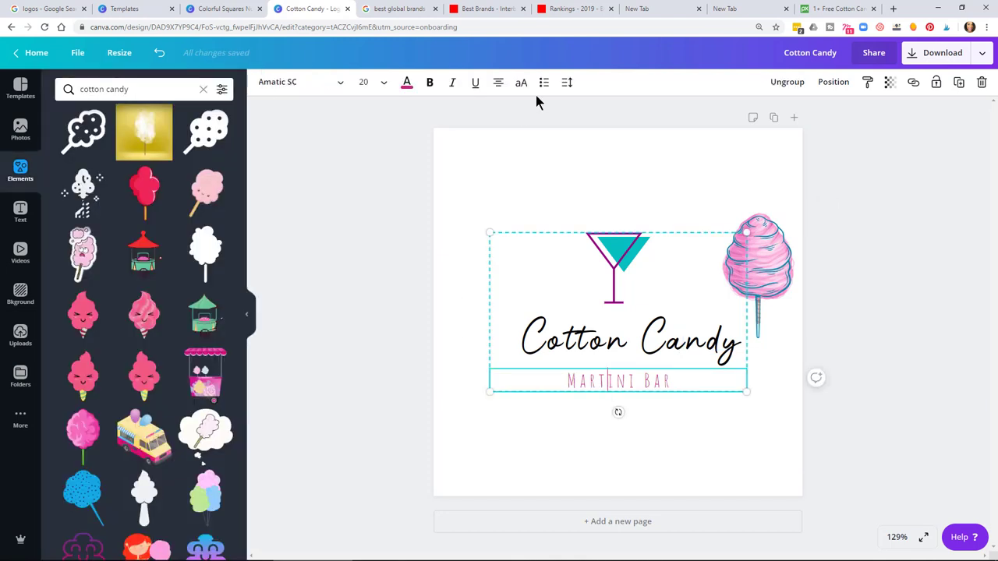
{"action": "left_click", "coordinate": [498, 82]}
Select the teal outline and the pink cotton candy beneath it and group them
{"action": "left_click", "coordinate": [758, 269]}
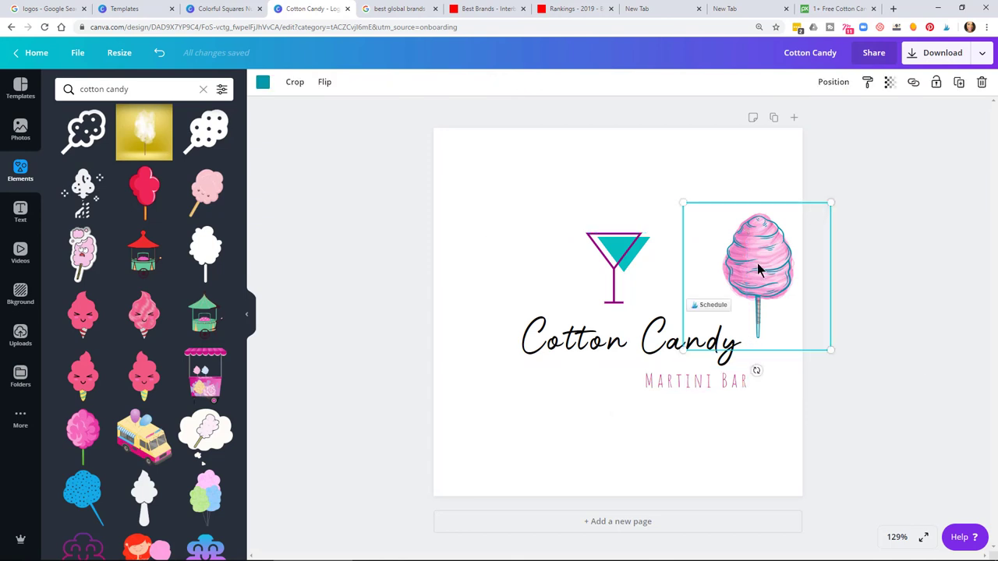
{"action": "double_click", "coordinate": [757, 262]}
{"action": "left_click", "coordinate": [898, 233]}
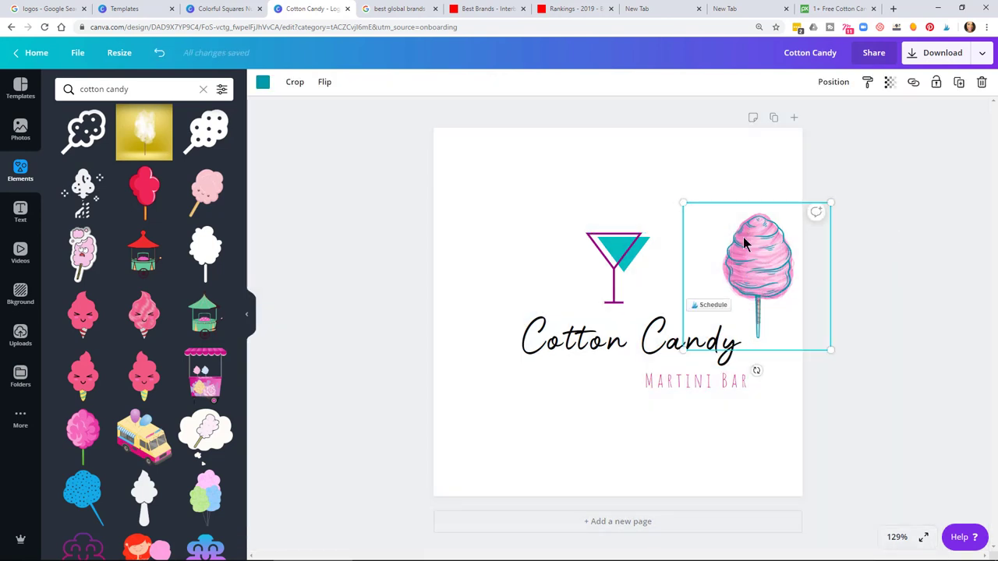
{"action": "left_click", "coordinate": [790, 367]}
{"action": "left_click_drag", "start_coordinate": [833, 364], "coordinate": [674, 189]}
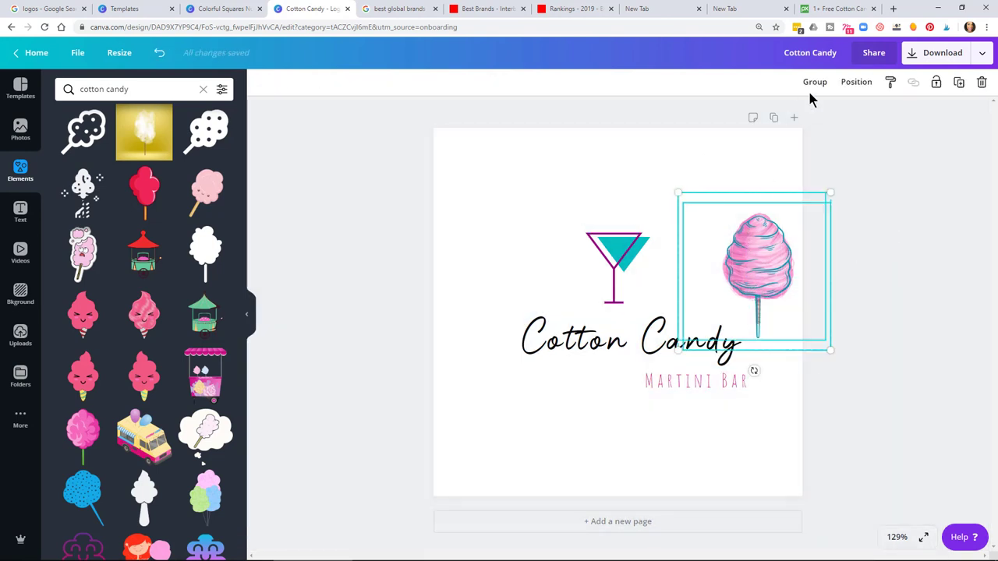
{"action": "left_click", "coordinate": [815, 82]}
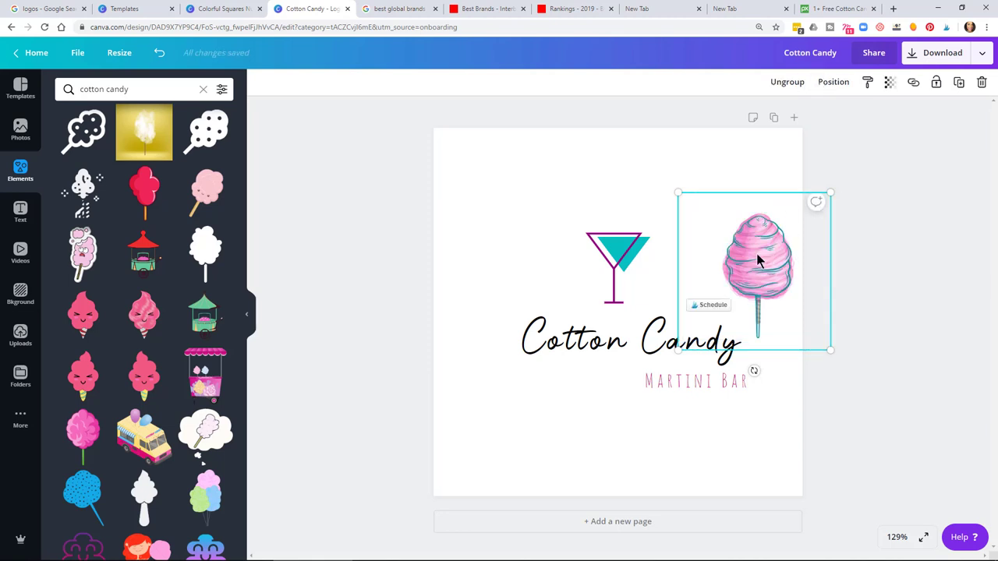
Move the grouped cotton candy beside the "C" of "Cotton", tilt its top leftward and shrink it to suit the lettering
{"action": "left_click_drag", "start_coordinate": [756, 261], "coordinate": [539, 356]}
{"action": "left_click_drag", "start_coordinate": [517, 435], "coordinate": [569, 427]}
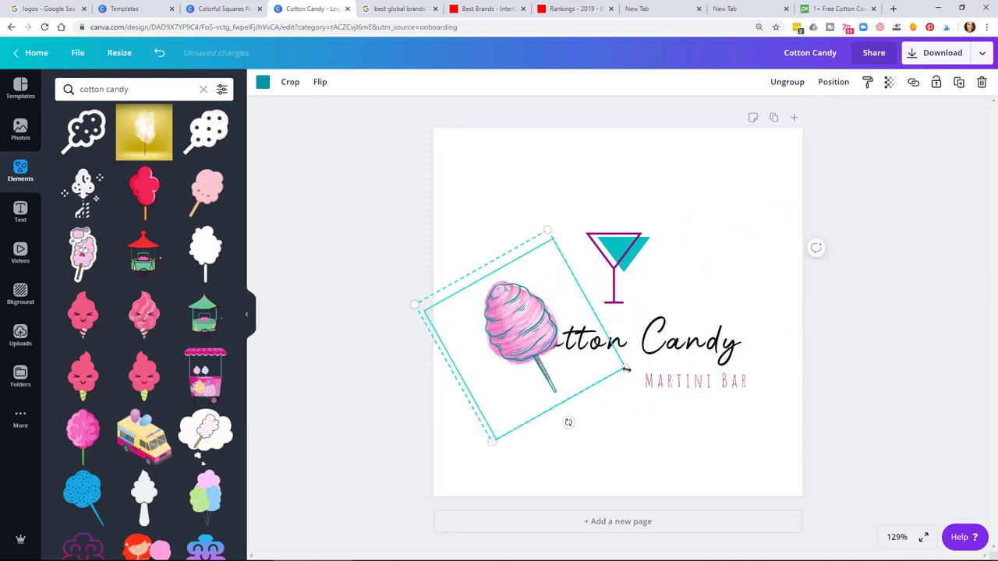
{"action": "left_click_drag", "start_coordinate": [625, 368], "coordinate": [545, 351]}
{"action": "left_click_drag", "start_coordinate": [485, 315], "coordinate": [510, 341]}
Ungroup the martini glass, "Cotton Candy" and "Martini Bar" elements
{"action": "left_click", "coordinate": [622, 258]}
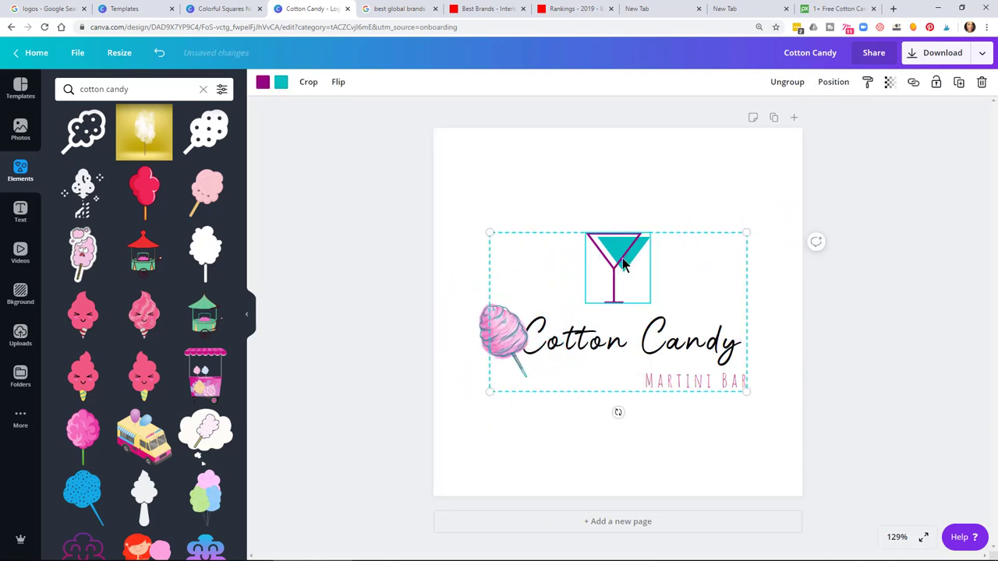
{"action": "left_click_drag", "start_coordinate": [621, 258], "coordinate": [619, 262]}
{"action": "right_click", "coordinate": [619, 263]}
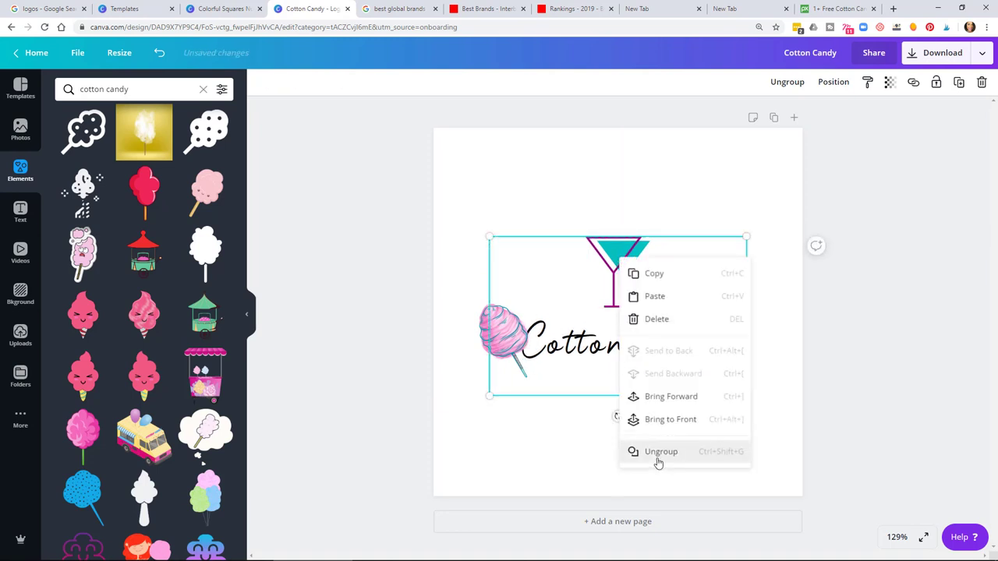
{"action": "left_click", "coordinate": [792, 83]}
{"action": "left_click", "coordinate": [874, 312]}
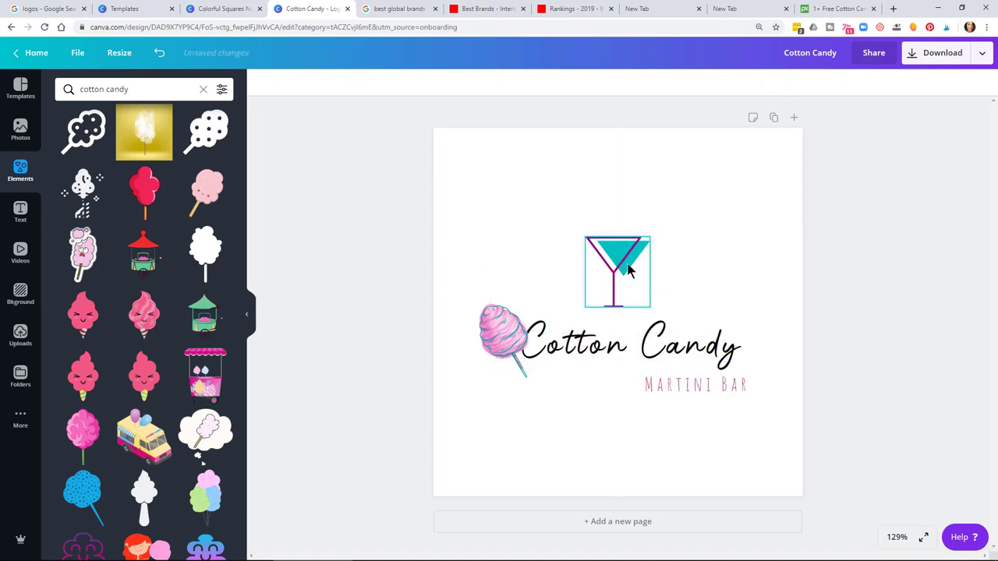
Tilt the martini glass and place it beneath "Cotton", then straighten the cotton candy slightly and lay it over the "C"
{"action": "left_click", "coordinate": [624, 272]}
{"action": "left_click_drag", "start_coordinate": [624, 272], "coordinate": [552, 348]}
{"action": "left_click", "coordinate": [499, 327]}
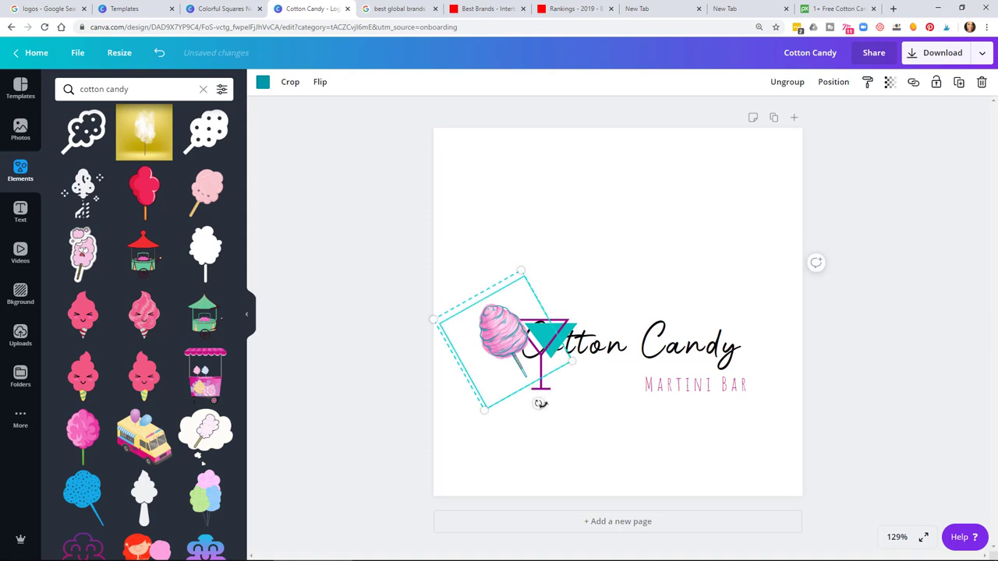
{"action": "left_click_drag", "start_coordinate": [499, 382], "coordinate": [542, 417]}
{"action": "left_click_drag", "start_coordinate": [495, 328], "coordinate": [499, 261]}
{"action": "left_click", "coordinate": [570, 387]}
{"action": "mouse_move", "coordinate": [545, 410]}
{"action": "left_mouse_down"}
{"action": "mouse_move", "coordinate": [572, 412]}
{"action": "mouse_move", "coordinate": [557, 409]}
{"action": "left_mouse_up"}
{"action": "left_click_drag", "start_coordinate": [568, 372], "coordinate": [648, 407]}
{"action": "left_click_drag", "start_coordinate": [493, 248], "coordinate": [531, 360]}
Send the cotton candy group to the back, behind the "Cotton" lettering
{"action": "left_click", "coordinate": [832, 82]}
{"action": "left_click", "coordinate": [785, 116]}
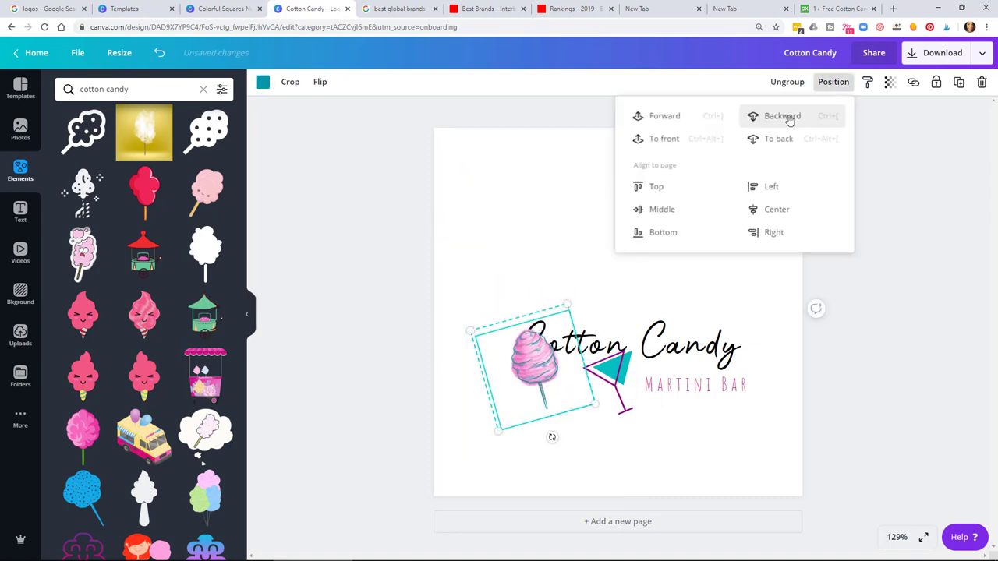
{"action": "left_click", "coordinate": [780, 140]}
{"action": "left_click", "coordinate": [927, 224]}
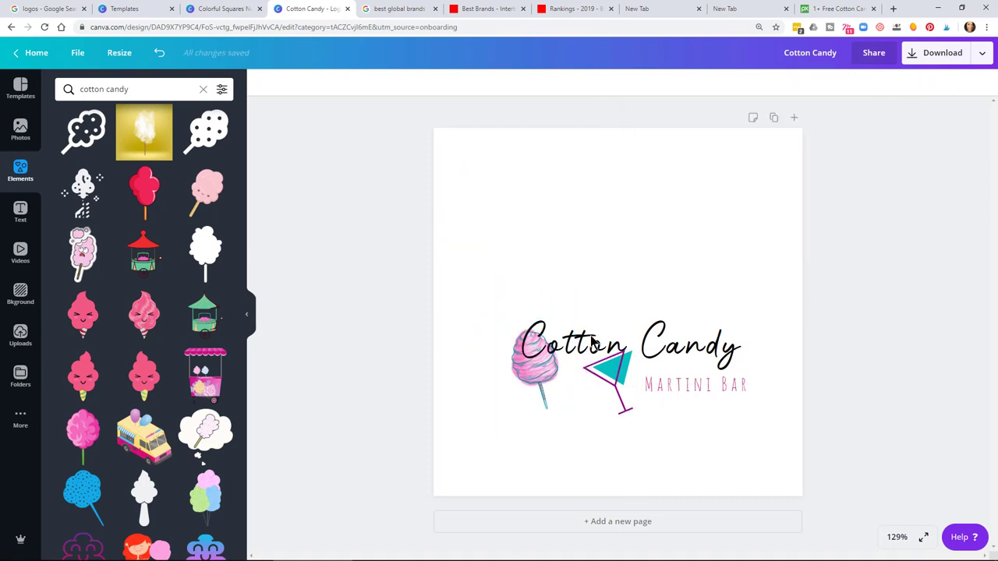
Move the martini glass above the lettering, scale it to about 70 by 76 and rotate it to a slight tilt
{"action": "left_click", "coordinate": [611, 374]}
{"action": "left_click_drag", "start_coordinate": [619, 430], "coordinate": [597, 434]}
{"action": "left_click_drag", "start_coordinate": [604, 378], "coordinate": [531, 212]}
{"action": "left_click", "coordinate": [693, 385]}
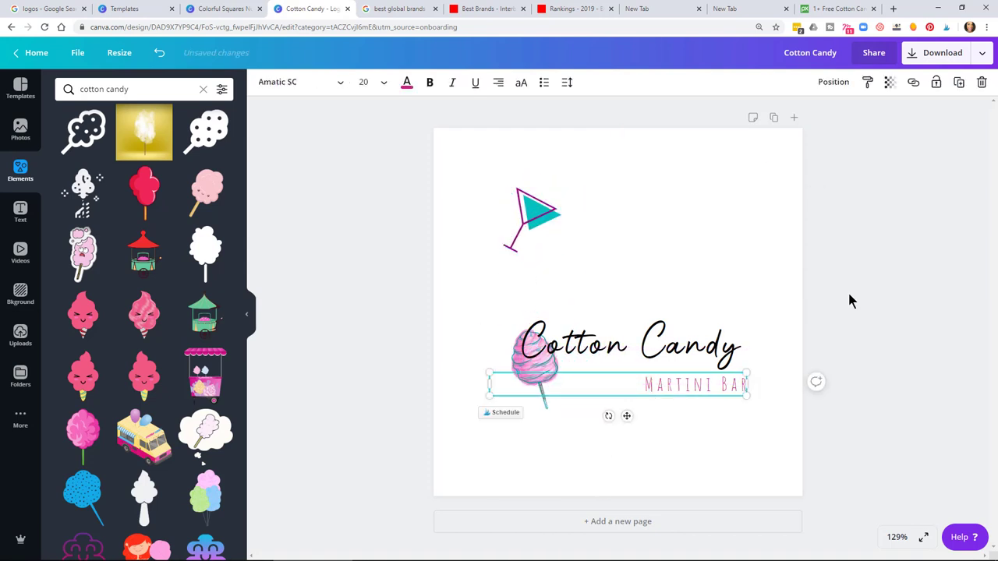
{"action": "left_click", "coordinate": [511, 246]}
{"action": "left_click_drag", "start_coordinate": [556, 258], "coordinate": [562, 256]}
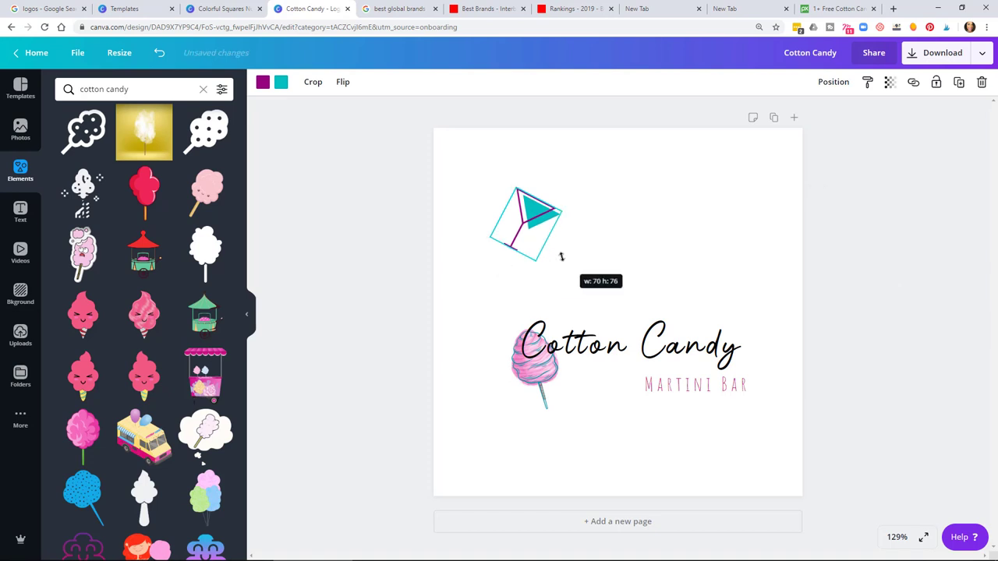
{"action": "left_click_drag", "start_coordinate": [507, 270], "coordinate": [537, 289]}
Move the cotton candy group from behind the "C" up to the martini glass near the top of the page
{"action": "left_click", "coordinate": [536, 394]}
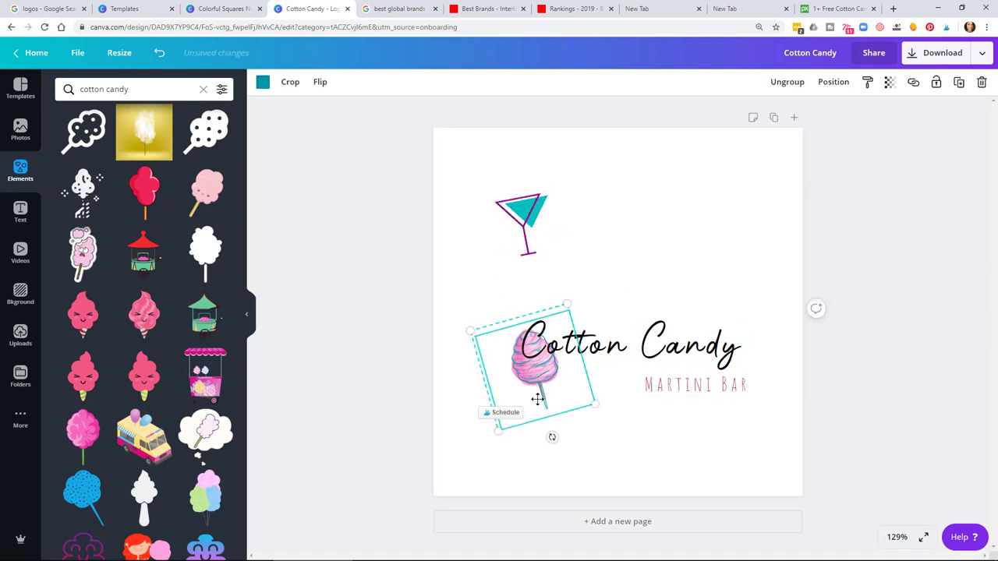
{"action": "double_click", "coordinate": [537, 399]}
{"action": "left_click", "coordinate": [551, 434]}
{"action": "left_click", "coordinate": [526, 421]}
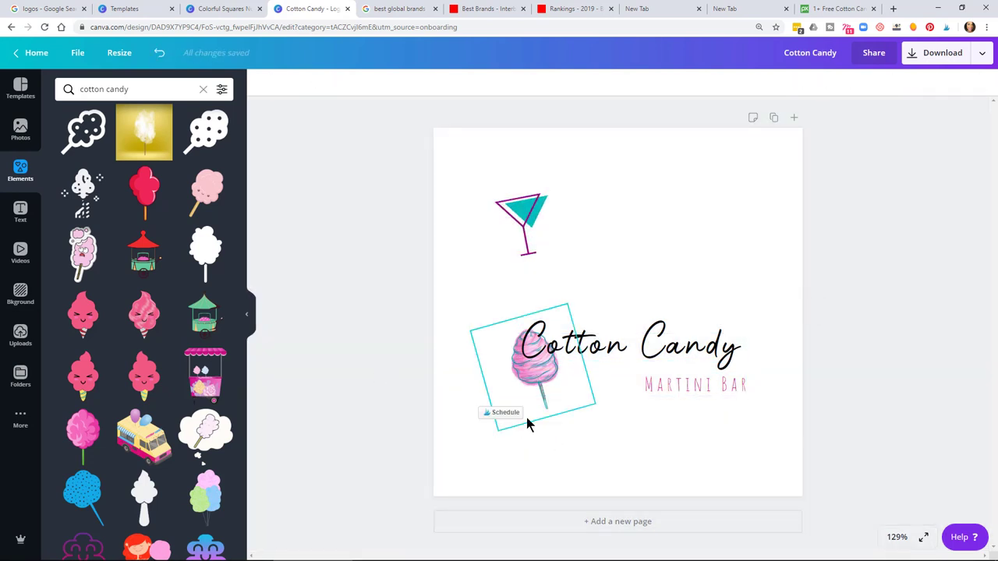
{"action": "left_click_drag", "start_coordinate": [526, 421], "coordinate": [530, 247]}
Overlay the martini glass on the lower part of the cotton candy so its rim crosses the candy
{"action": "left_click", "coordinate": [466, 226]}
{"action": "left_click", "coordinate": [506, 234]}
{"action": "left_click", "coordinate": [943, 107]}
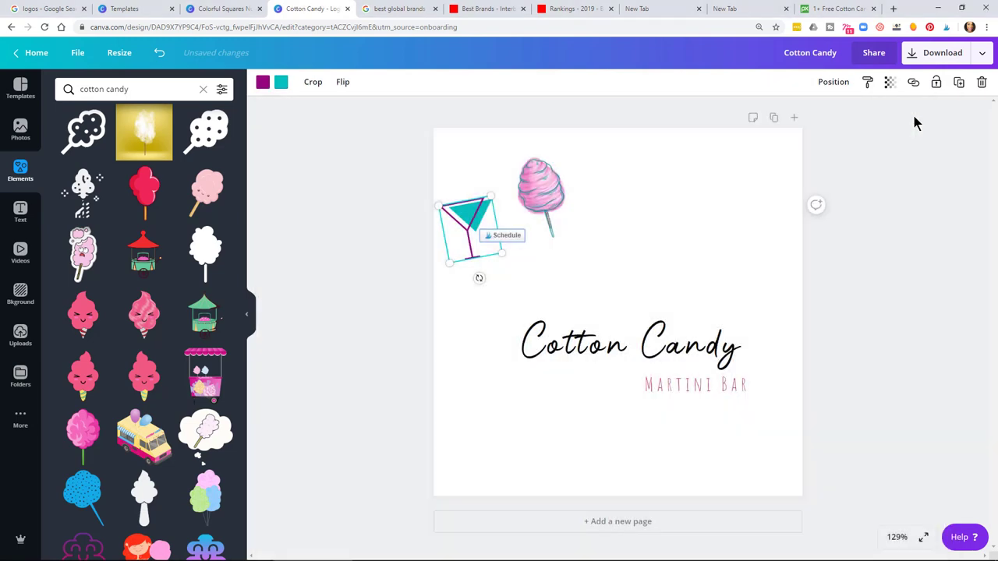
{"action": "left_click_drag", "start_coordinate": [454, 217], "coordinate": [526, 207]}
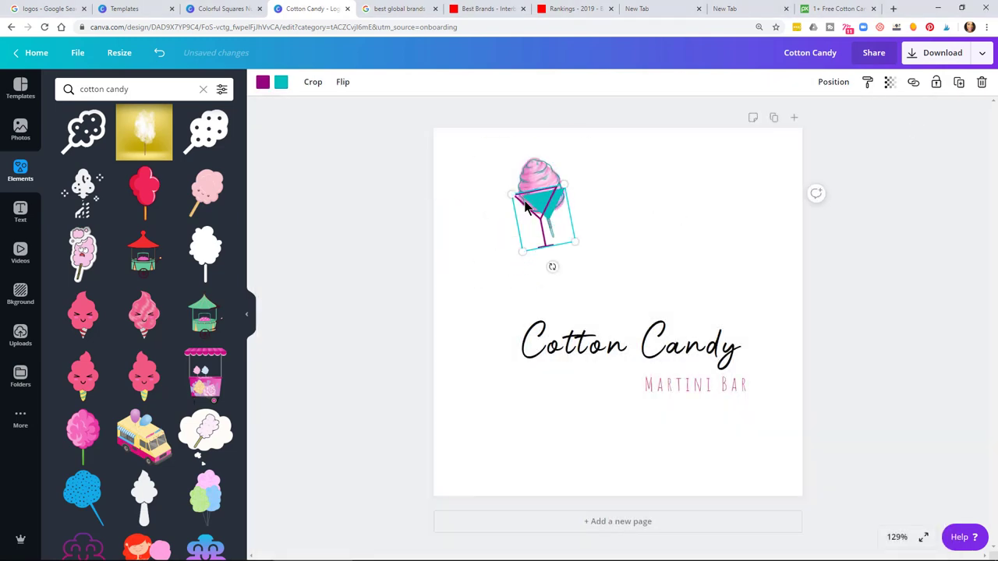
{"action": "double_click", "coordinate": [526, 206]}
{"action": "key", "text": "Escape"}
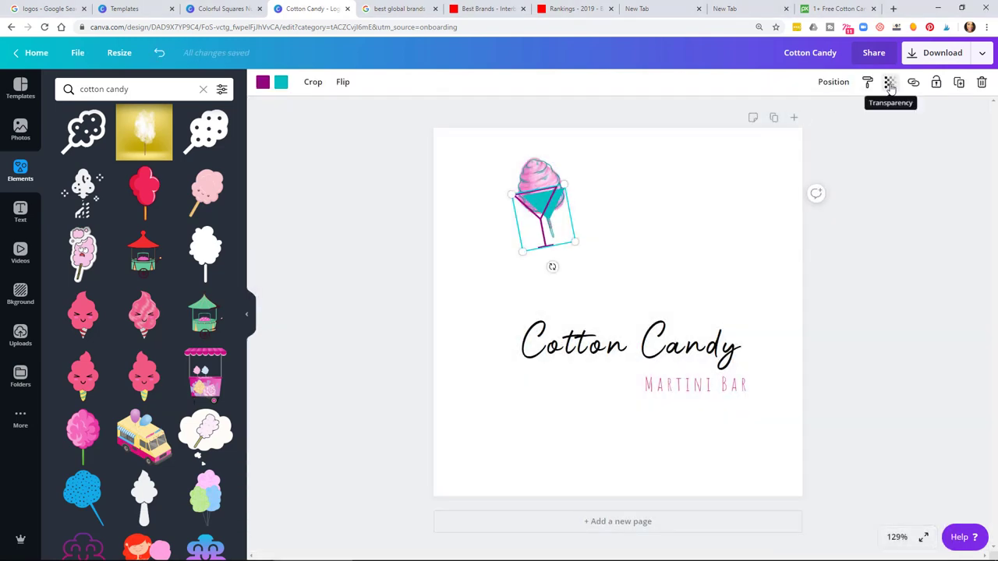
Make the martini glass semi-transparent so the cotton candy shows through it
{"action": "left_click", "coordinate": [890, 82]}
{"action": "left_click_drag", "start_coordinate": [855, 111], "coordinate": [816, 113]}
{"action": "left_click", "coordinate": [943, 315]}
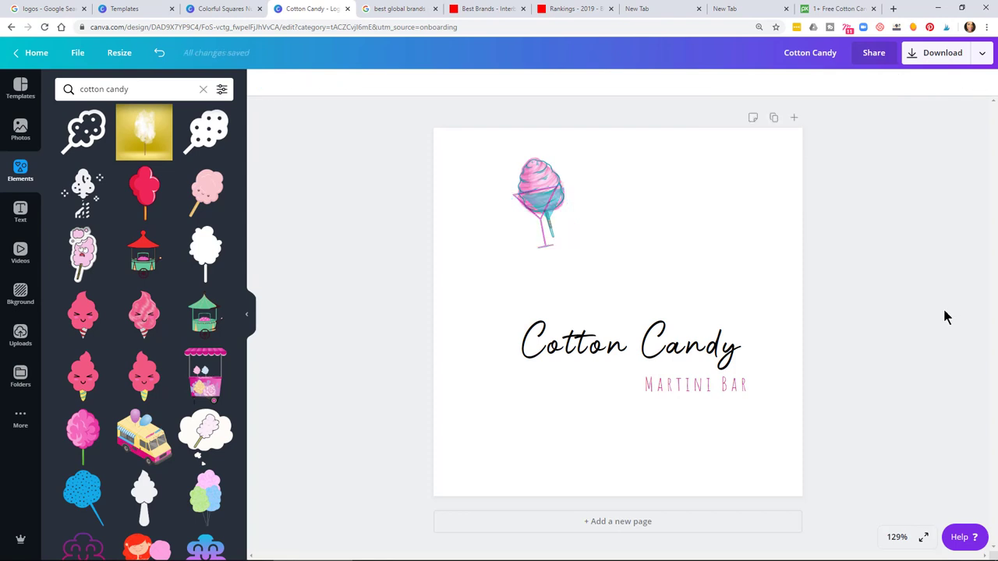
Raise the cotton candy group so that only its stick sits inside the martini glass
{"action": "left_click", "coordinate": [550, 172]}
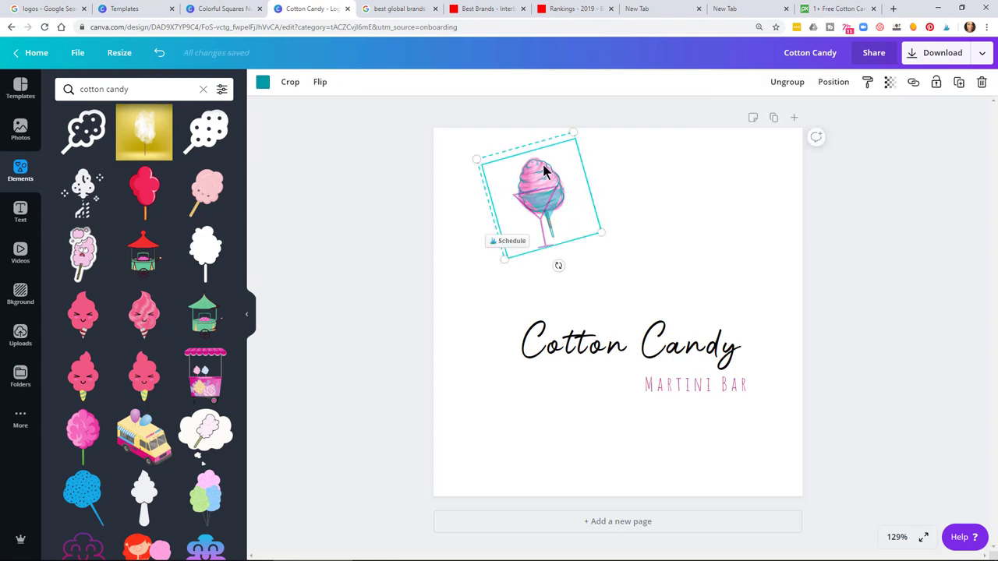
{"action": "key", "text": "ctrl+z"}
{"action": "left_click_drag", "start_coordinate": [531, 144], "coordinate": [537, 141]}
{"action": "left_click_drag", "start_coordinate": [553, 244], "coordinate": [585, 250]}
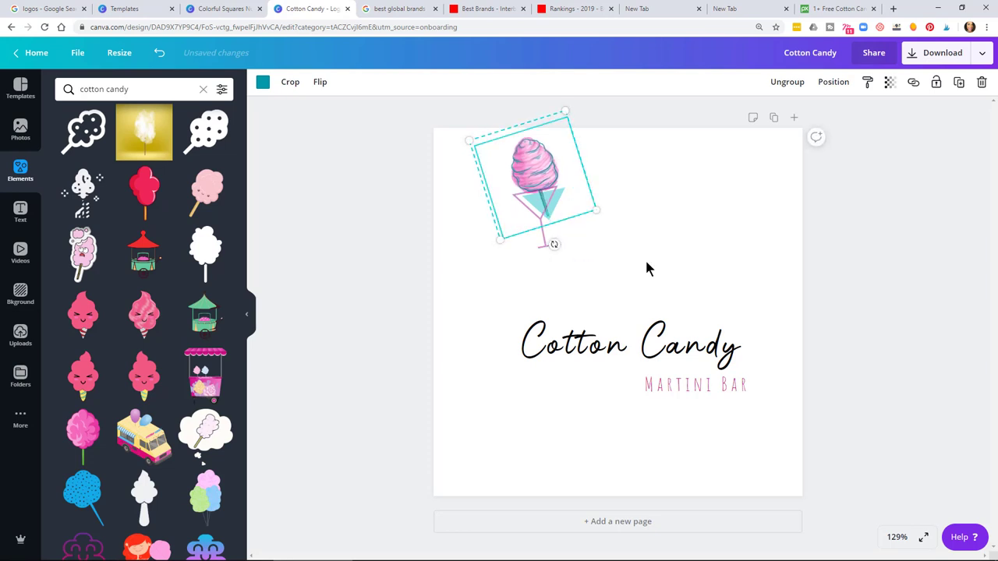
{"action": "left_click", "coordinate": [776, 301]}
{"action": "left_click", "coordinate": [544, 222]}
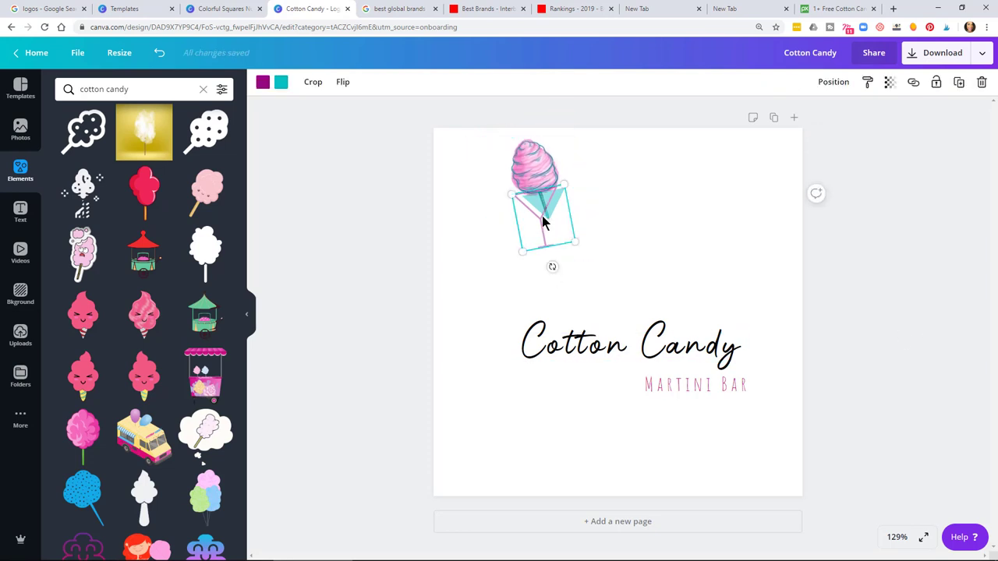
{"action": "left_click_drag", "start_coordinate": [552, 265], "coordinate": [534, 241]}
{"action": "key", "text": "ctrl+z"}
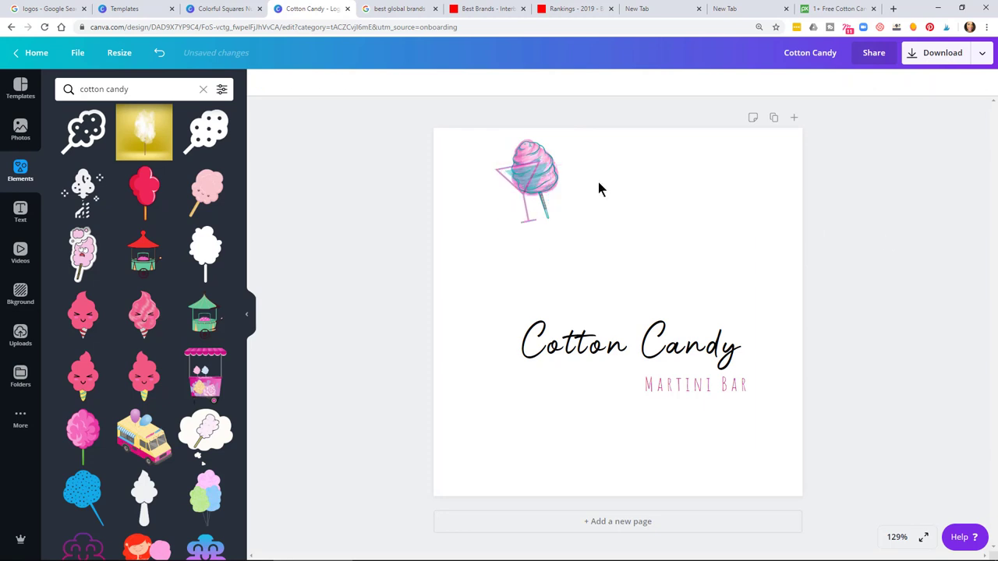
{"action": "key", "text": "ctrl+z"}
Select the martini glass together with the cotton candy group and open the selection's editing options
{"action": "left_click", "coordinate": [545, 217]}
{"action": "left_click", "coordinate": [533, 164]}
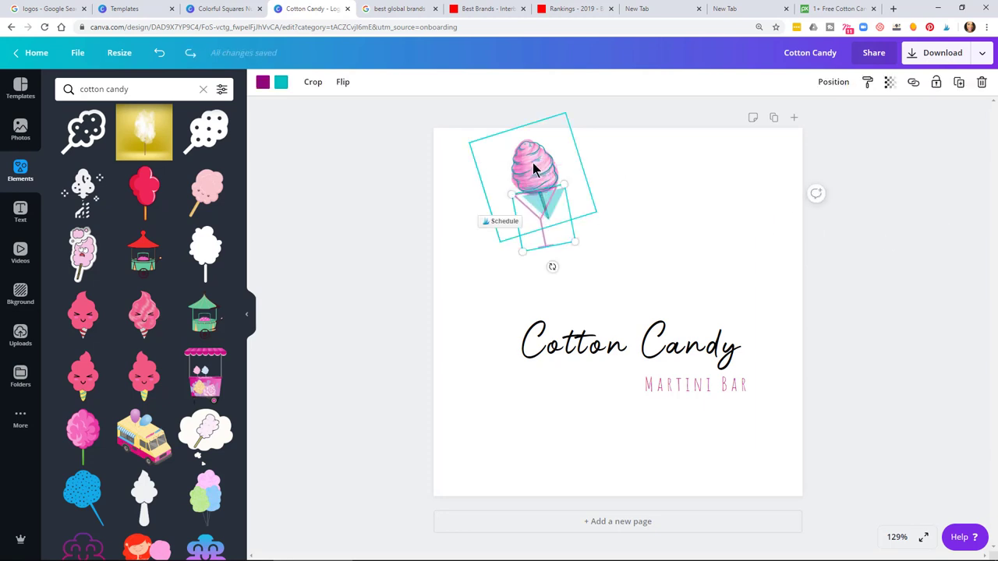
{"action": "key", "text": "Escape"}
{"action": "left_click", "coordinate": [905, 244]}
{"action": "left_click", "coordinate": [505, 213]}
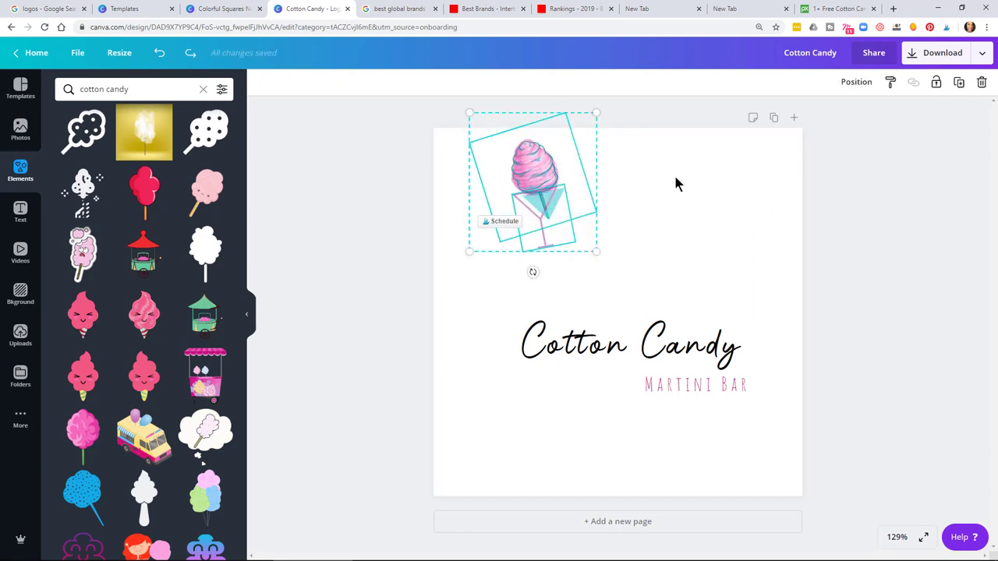
{"action": "right_click", "coordinate": [530, 195]}
{"action": "left_click", "coordinate": [628, 202]}
{"action": "left_click", "coordinate": [544, 199]}
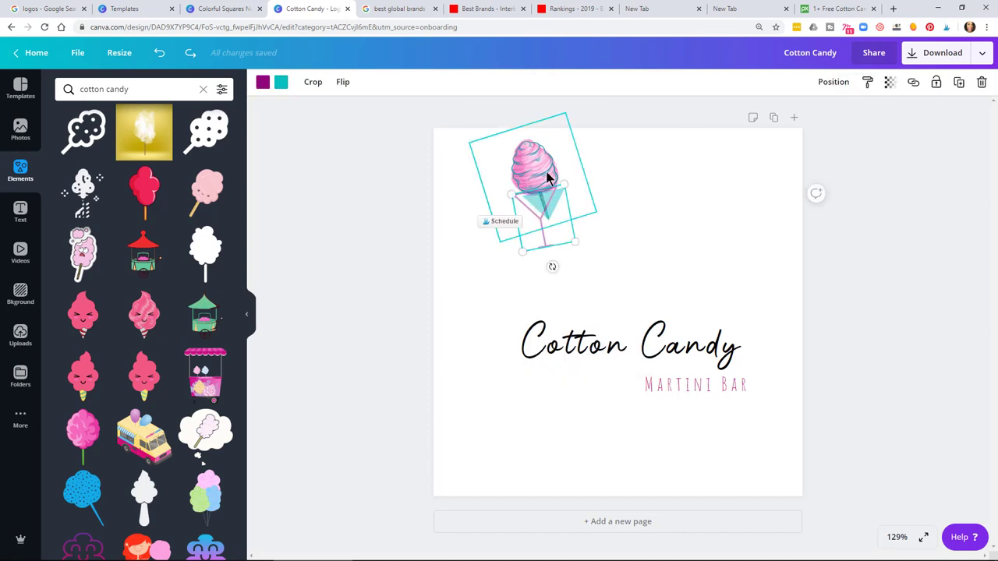
{"action": "right_click", "coordinate": [538, 174]}
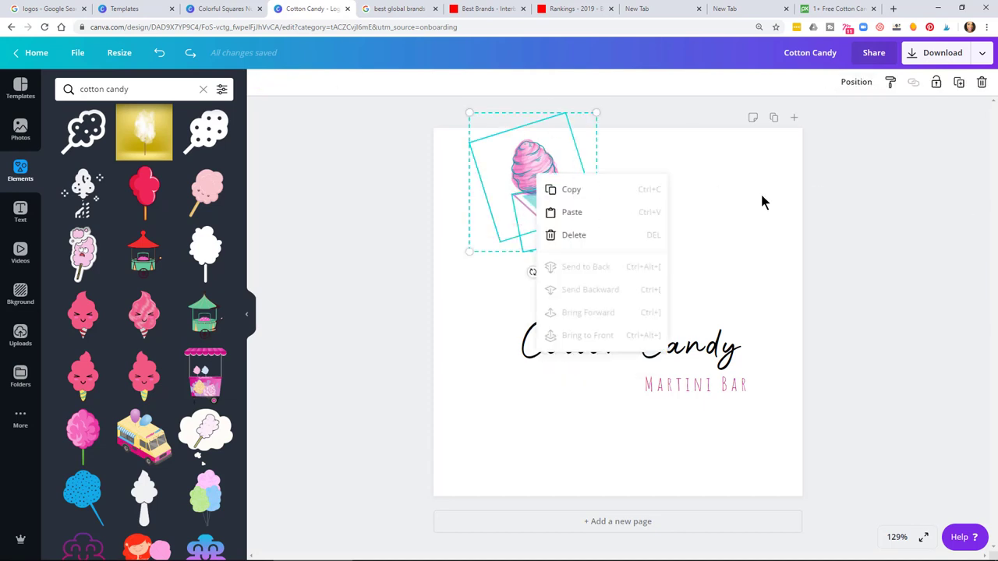
Move the glass and cotton candy together between "Cotton" and "Candy" and shrink them to fit beside "Martini Bar"
{"action": "left_click", "coordinate": [511, 147]}
{"action": "left_click_drag", "start_coordinate": [510, 147], "coordinate": [595, 296]}
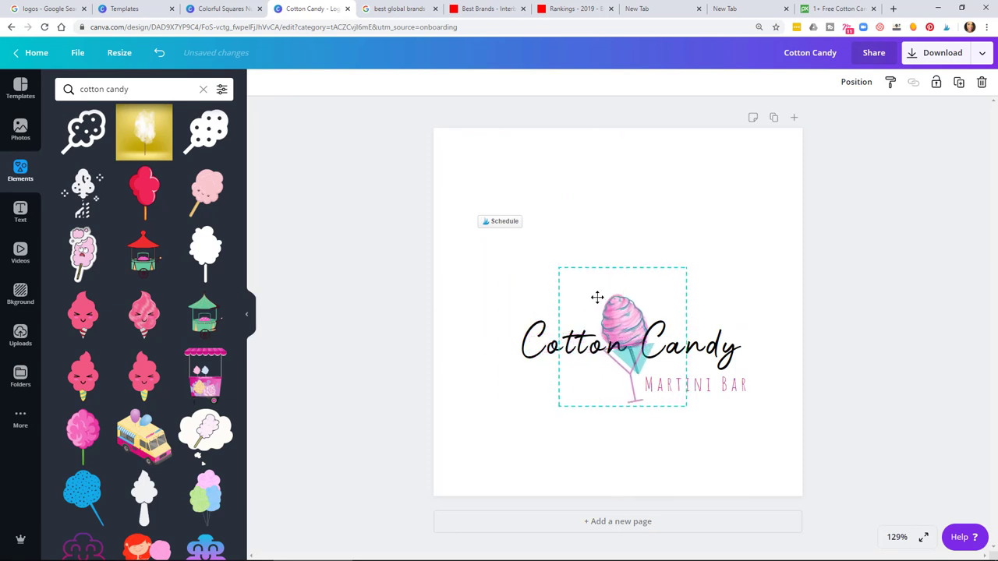
{"action": "left_click_drag", "start_coordinate": [682, 400], "coordinate": [601, 392]}
{"action": "left_click_drag", "start_coordinate": [608, 324], "coordinate": [631, 310]}
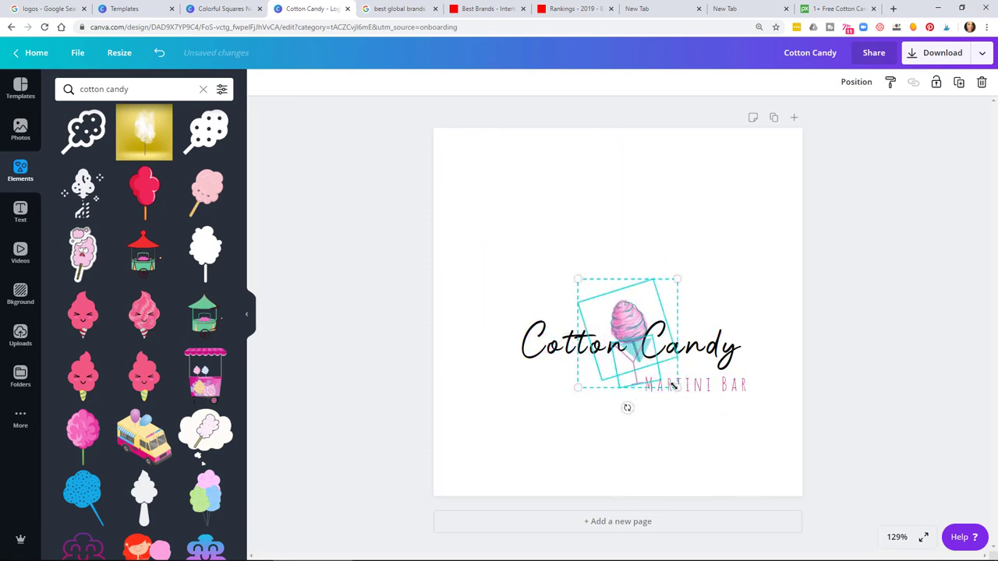
{"action": "left_click_drag", "start_coordinate": [677, 391], "coordinate": [682, 394]}
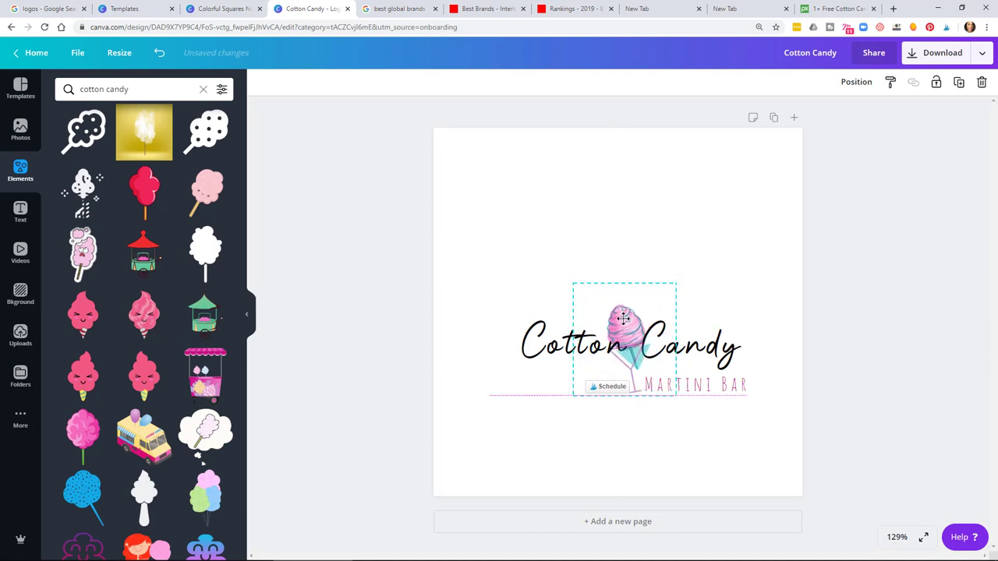
{"action": "left_click", "coordinate": [878, 350]}
Set the cotton candy group's transparency to 80
{"action": "left_click", "coordinate": [676, 341]}
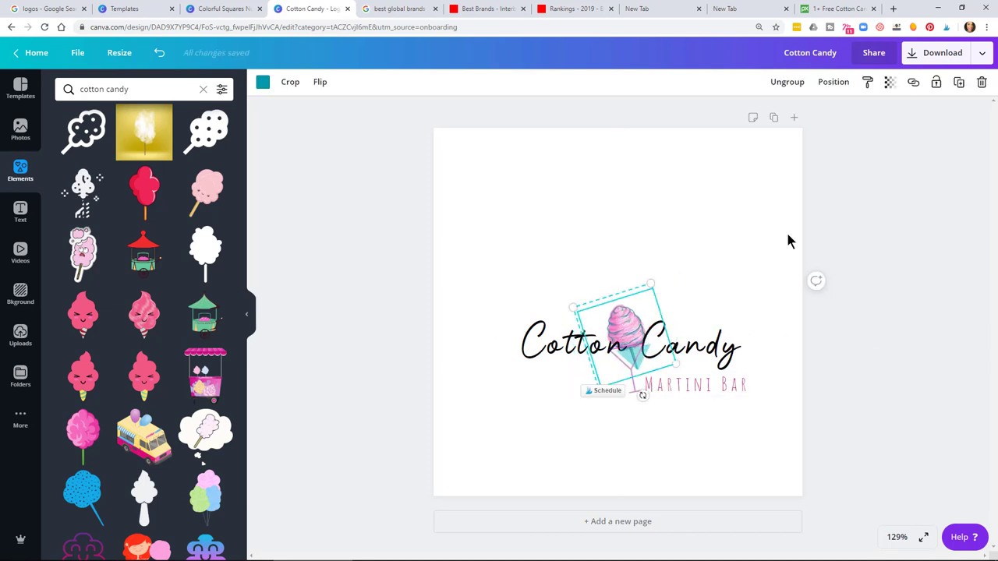
{"action": "left_click", "coordinate": [888, 83]}
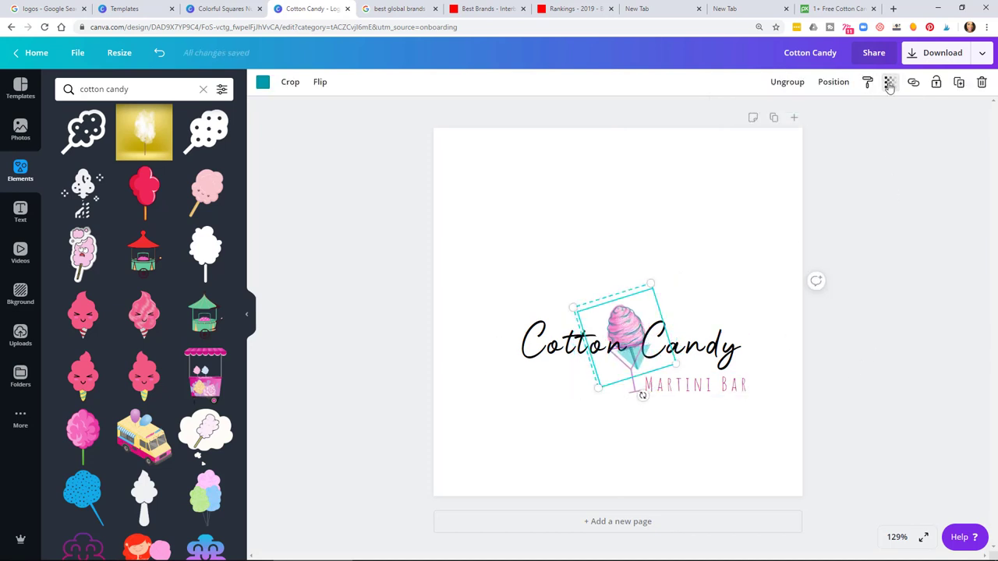
{"action": "type", "text": "80"}
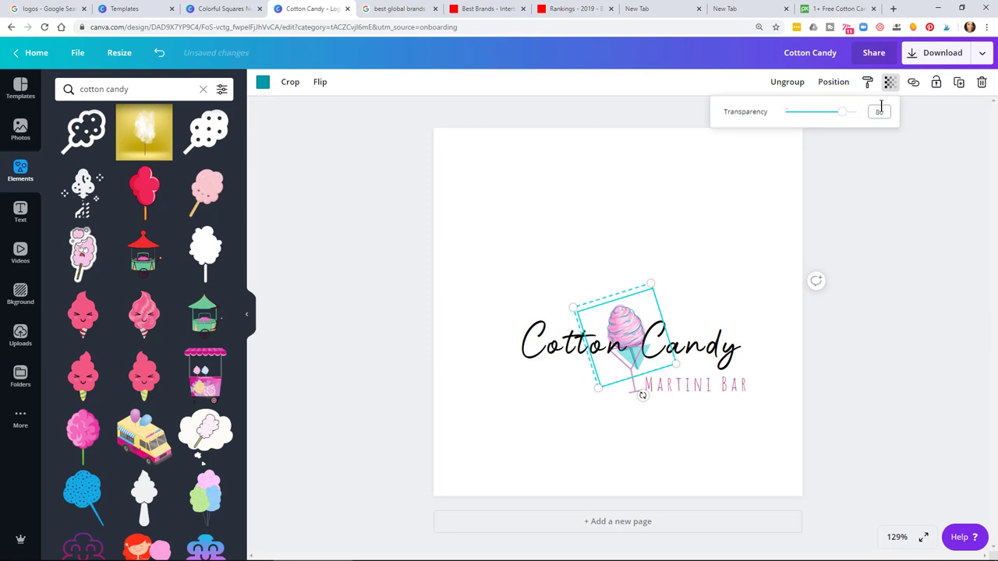
Bring the "Cotton Candy" text one layer forward relative to the cotton candy graphic
{"action": "left_click", "coordinate": [337, 327]}
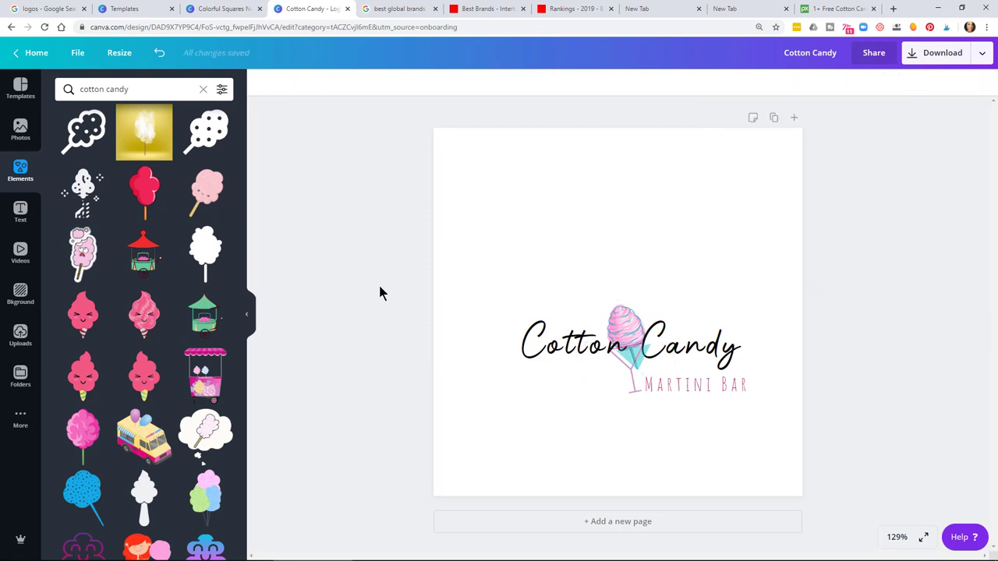
{"action": "left_click", "coordinate": [623, 339]}
{"action": "left_click", "coordinate": [833, 83]}
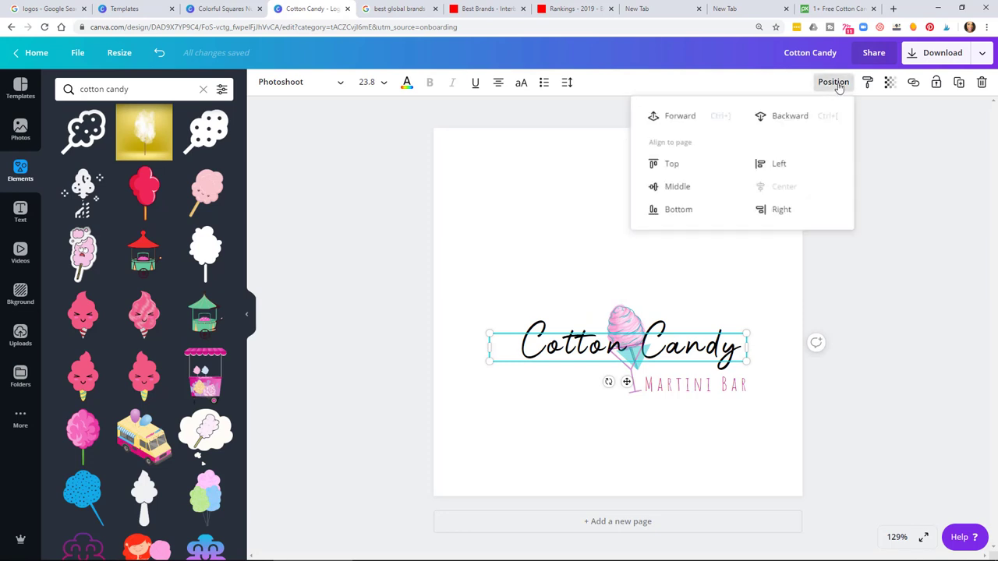
{"action": "left_click", "coordinate": [687, 117]}
{"action": "left_click", "coordinate": [913, 372]}
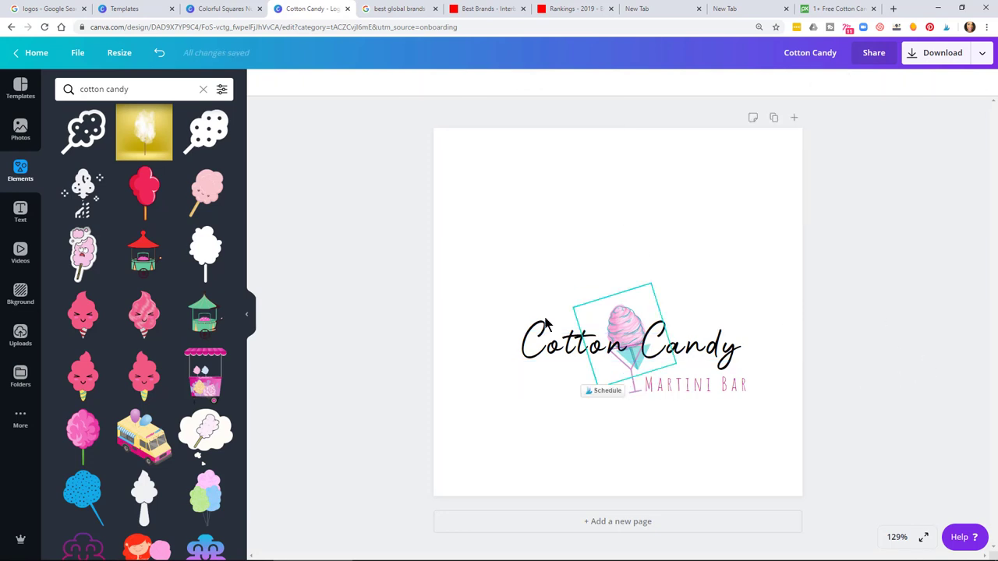
Nudge the "Cotton Candy" text slightly left so the graphic sits better between the two words
{"action": "left_click", "coordinate": [728, 355]}
{"action": "key", "text": "Left"}
{"action": "key", "text": "Left"}
{"action": "key", "text": "Left"}
{"action": "key", "text": "Left"}
{"action": "key", "text": "Left"}
{"action": "key", "text": "Left"}
{"action": "key", "text": "Left"}
{"action": "key", "text": "Left"}
{"action": "key", "text": "Left"}
{"action": "key", "text": "Left"}
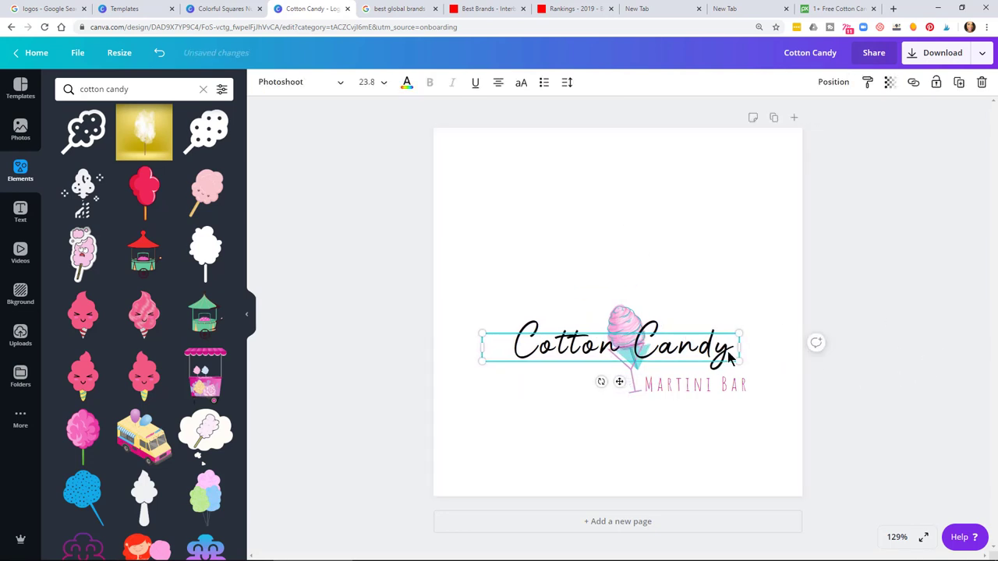
Set the "Cotton Candy" text size to 25 and widen its text box to keep both words on one line
{"action": "left_click", "coordinate": [366, 82]}
{"action": "type", "text": "25"}
{"action": "key", "text": "Return"}
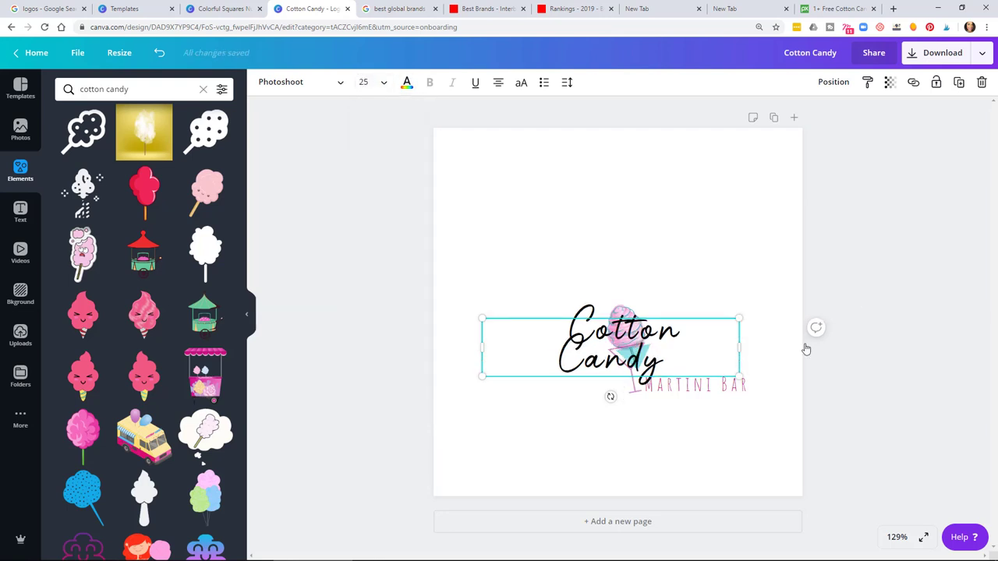
{"action": "mouse_move", "coordinate": [752, 341]}
{"action": "left_mouse_down"}
{"action": "mouse_move", "coordinate": [848, 353]}
{"action": "mouse_move", "coordinate": [754, 348]}
{"action": "left_mouse_up"}
{"action": "left_click", "coordinate": [877, 371]}
Select all logo elements and enlarge them together to roughly the full width of the page
{"action": "left_click_drag", "start_coordinate": [292, 267], "coordinate": [867, 445]}
{"action": "left_click_drag", "start_coordinate": [773, 340], "coordinate": [701, 276]}
{"action": "left_click", "coordinate": [748, 268]}
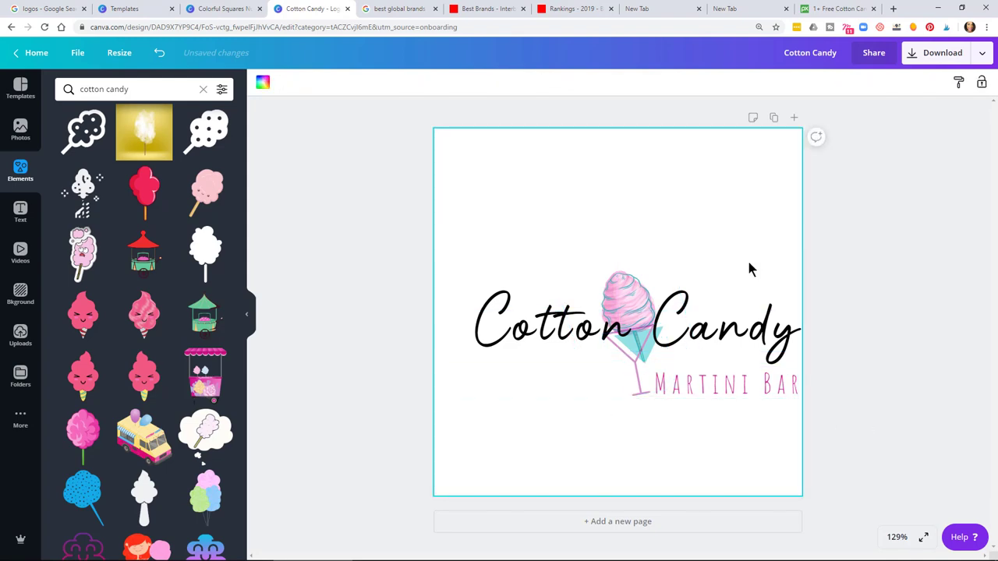
Select the whole logo again and shrink it slightly so the lettering fits inside the page edge
{"action": "left_click_drag", "start_coordinate": [370, 169], "coordinate": [889, 404]}
{"action": "left_click_drag", "start_coordinate": [364, 234], "coordinate": [805, 395]}
{"action": "left_click", "coordinate": [367, 241]}
{"action": "key", "text": "ctrl+a"}
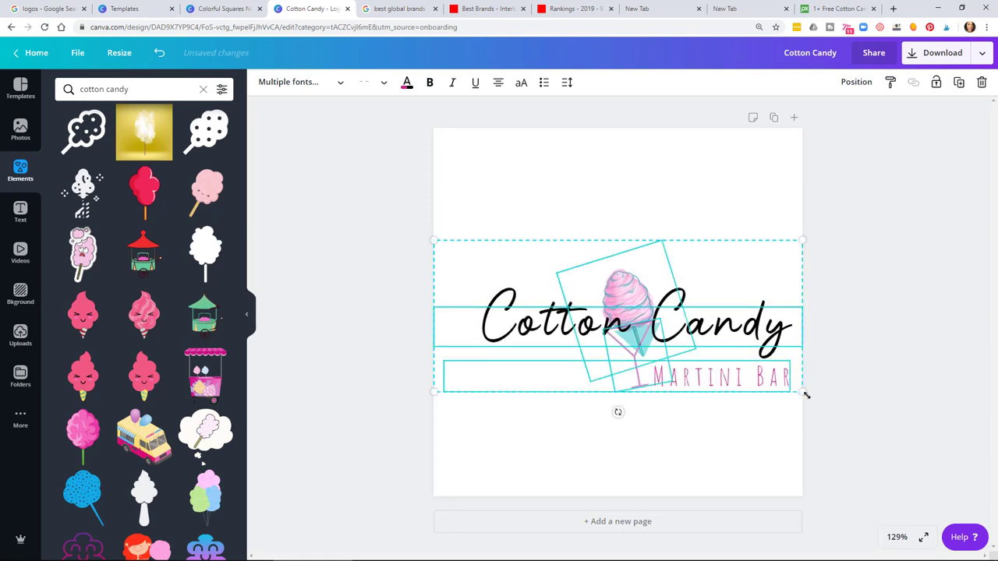
{"action": "left_click", "coordinate": [883, 410]}
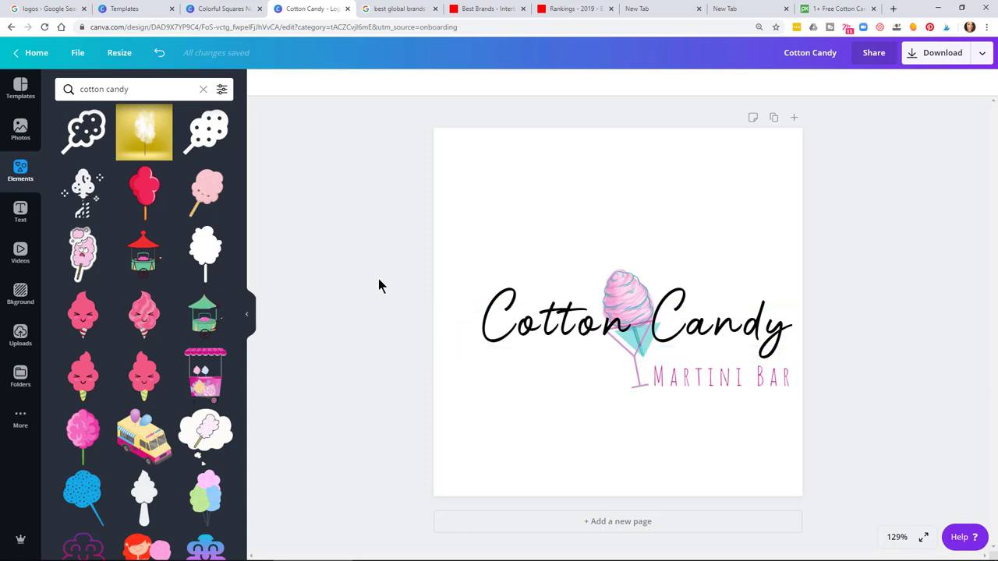
Move the whole logo slightly up and to the left to centre its visible artwork on the page
{"action": "key", "text": "ctrl+a"}
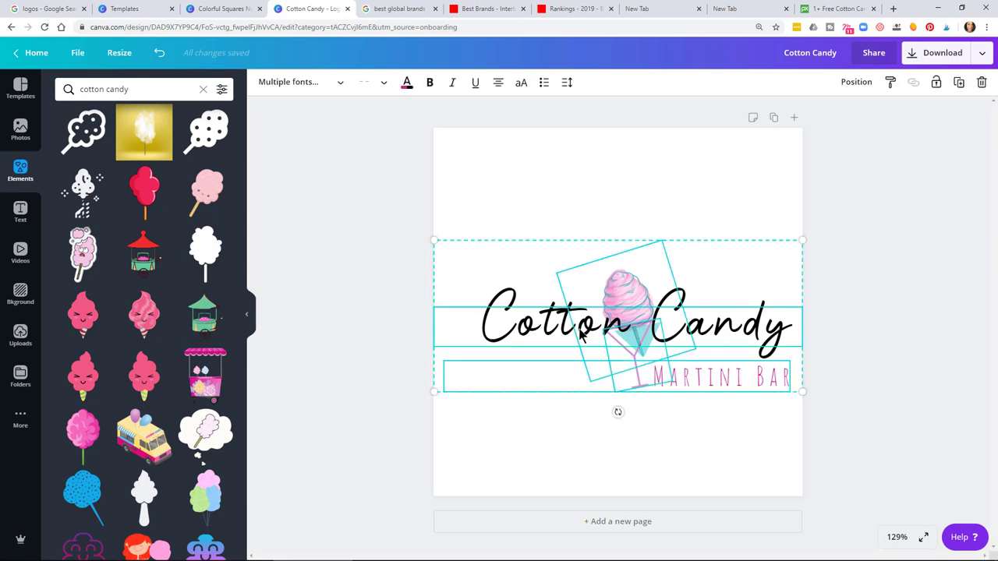
{"action": "left_click", "coordinate": [731, 285]}
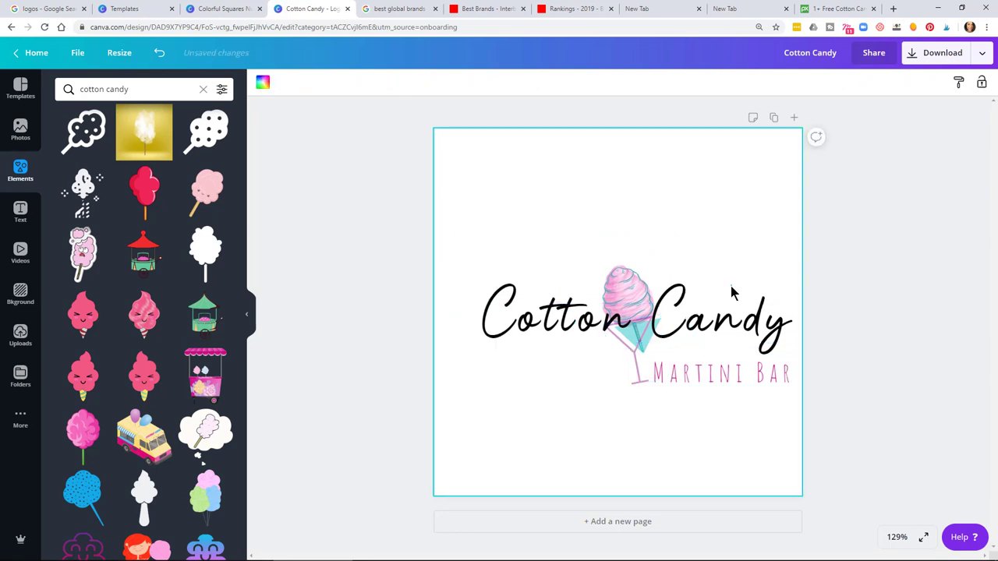
{"action": "key", "text": "ctrl+a"}
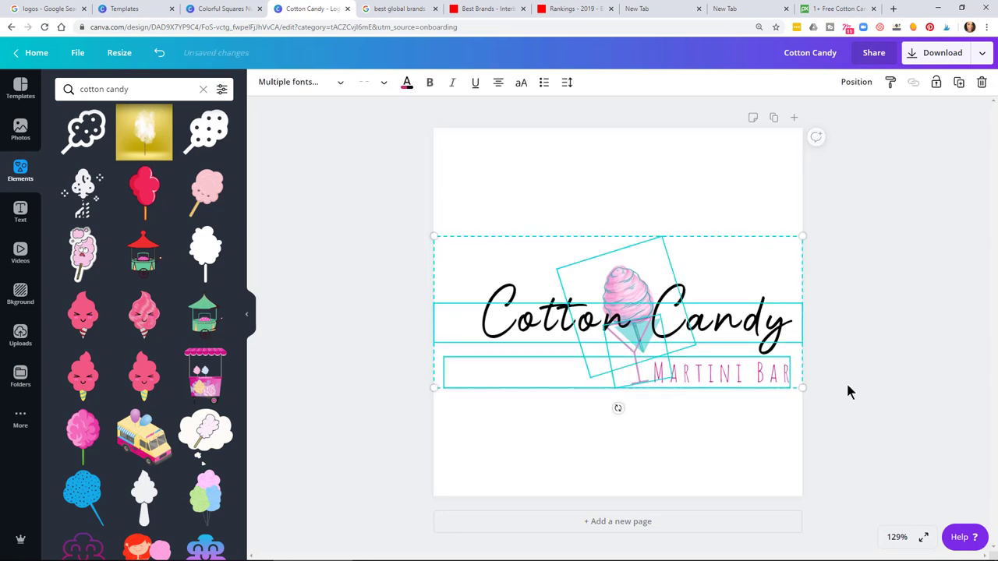
{"action": "mouse_move", "coordinate": [727, 333]}
{"action": "left_mouse_down"}
{"action": "mouse_move", "coordinate": [711, 333]}
{"action": "mouse_move", "coordinate": [740, 334]}
{"action": "mouse_move", "coordinate": [727, 334]}
{"action": "left_mouse_up"}
{"action": "left_click", "coordinate": [914, 334]}
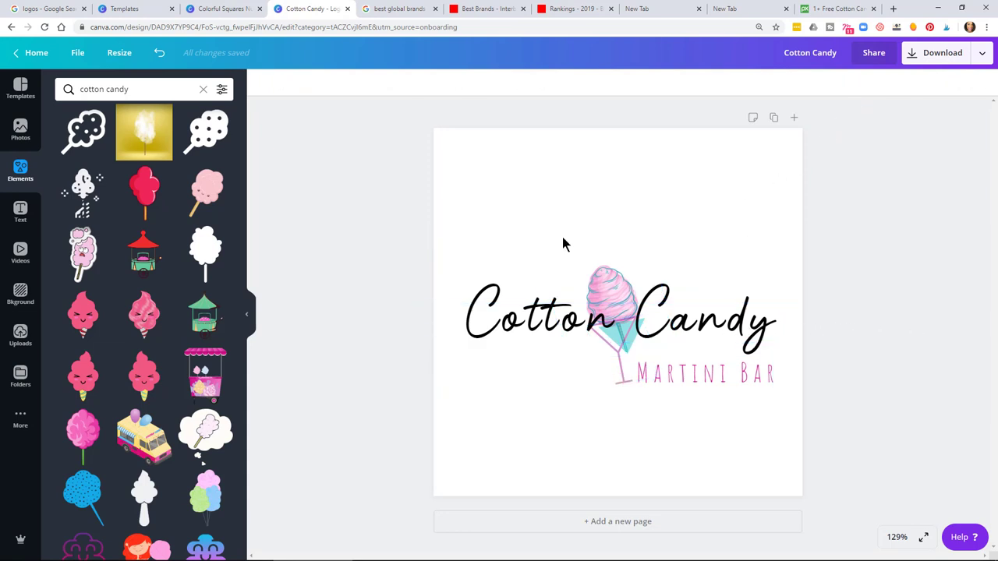
Duplicate the logo page twice to make three copies for colour variations
{"action": "left_click", "coordinate": [768, 135]}
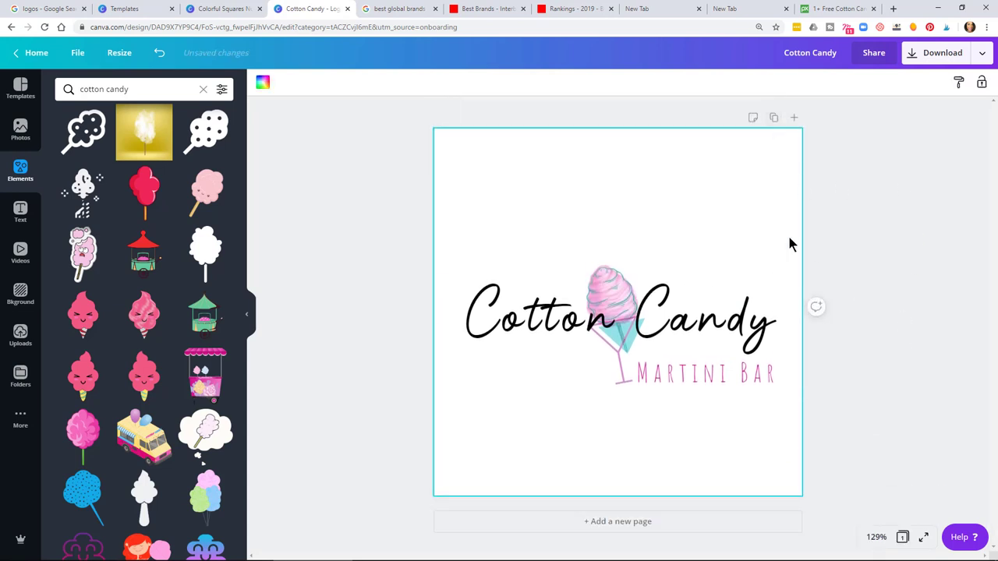
{"action": "left_click", "coordinate": [774, 117]}
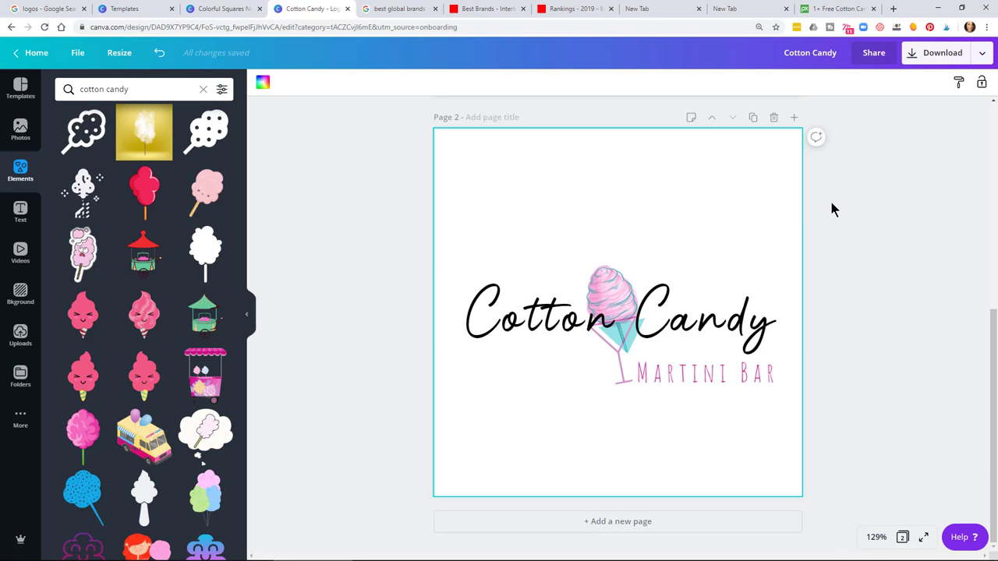
{"action": "left_click", "coordinate": [753, 118]}
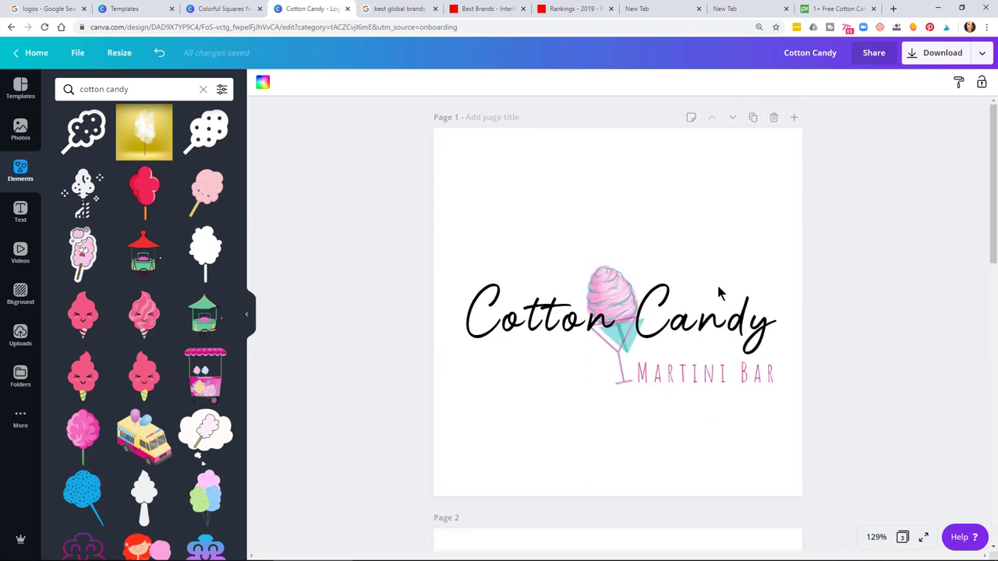
Change the teal outline of the cotton candy on page 1 to black, without cropping the graphic
{"action": "double_click", "coordinate": [607, 295]}
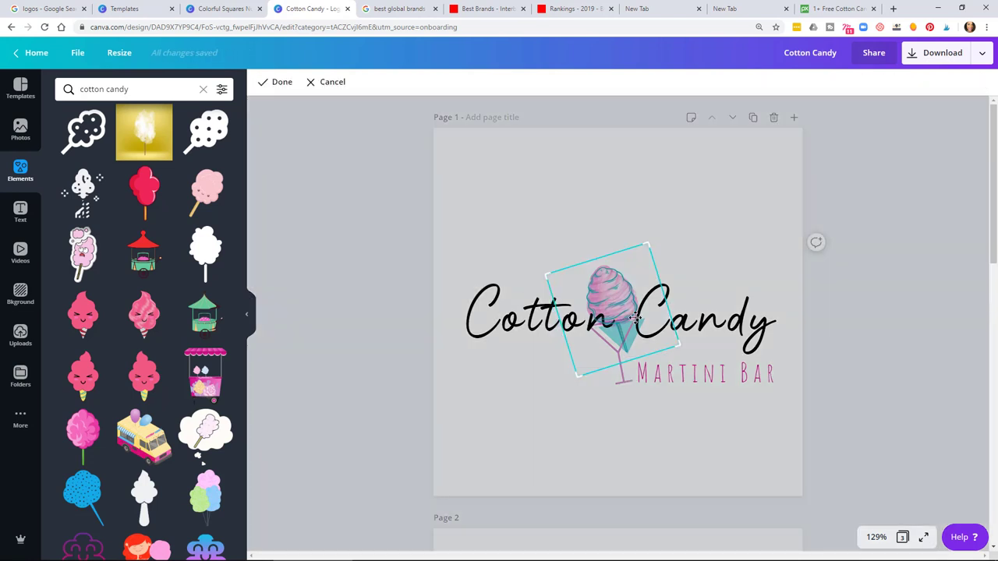
{"action": "left_click", "coordinate": [330, 82]}
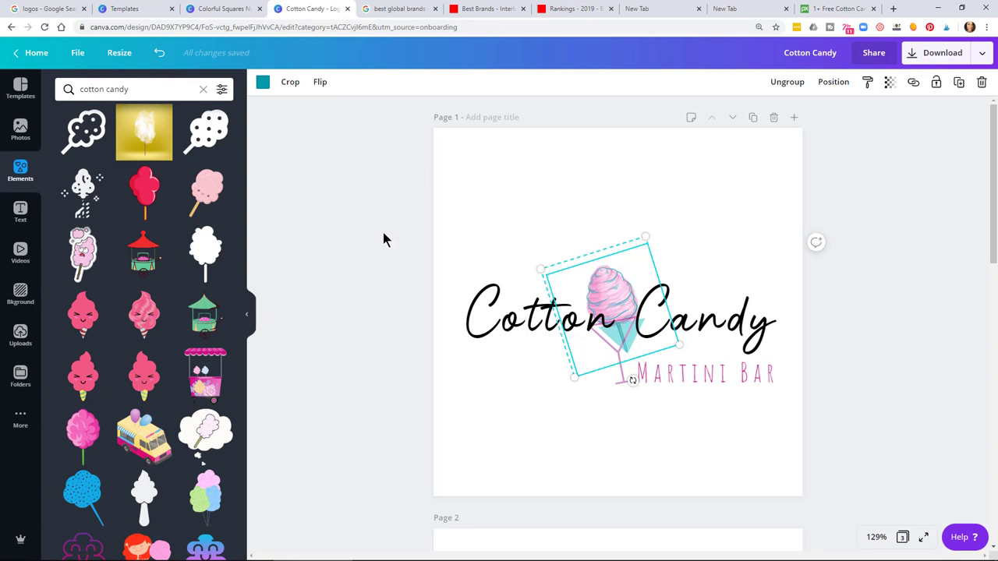
{"action": "left_click", "coordinate": [263, 82]}
{"action": "left_click", "coordinate": [263, 83]}
{"action": "left_click", "coordinate": [263, 83]}
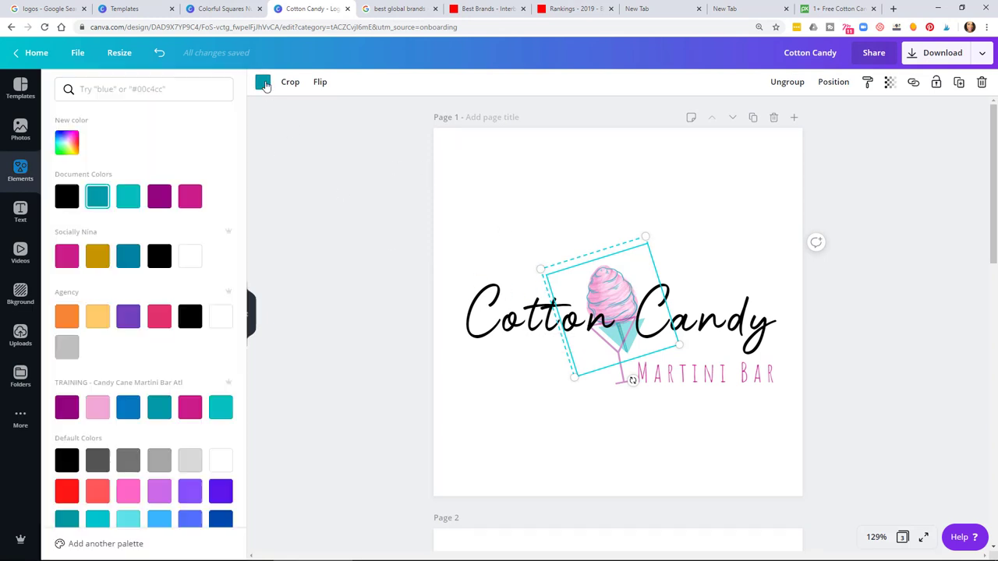
{"action": "left_click", "coordinate": [263, 83]}
{"action": "left_click", "coordinate": [263, 82]}
{"action": "left_click", "coordinate": [72, 196]}
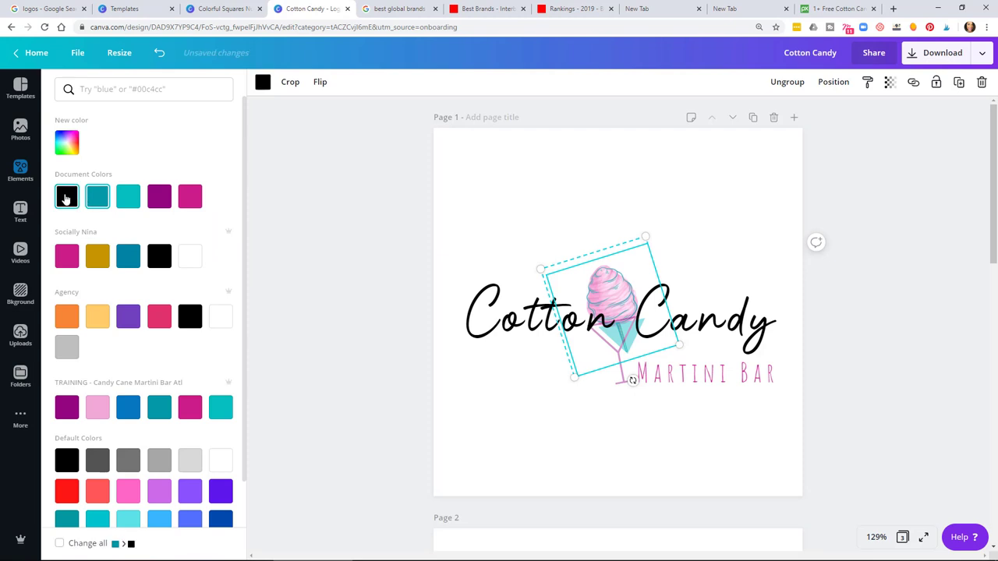
{"action": "left_click", "coordinate": [386, 396]}
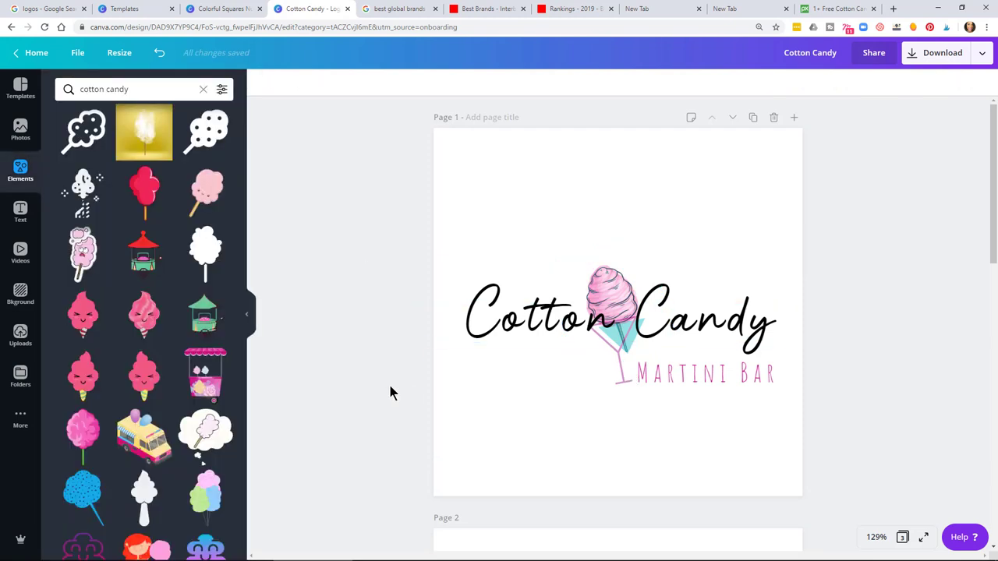
Ungroup the cotton candy graphic on page 1 into its pink fill and black outline
{"action": "left_click", "coordinate": [615, 280]}
{"action": "left_click", "coordinate": [787, 83]}
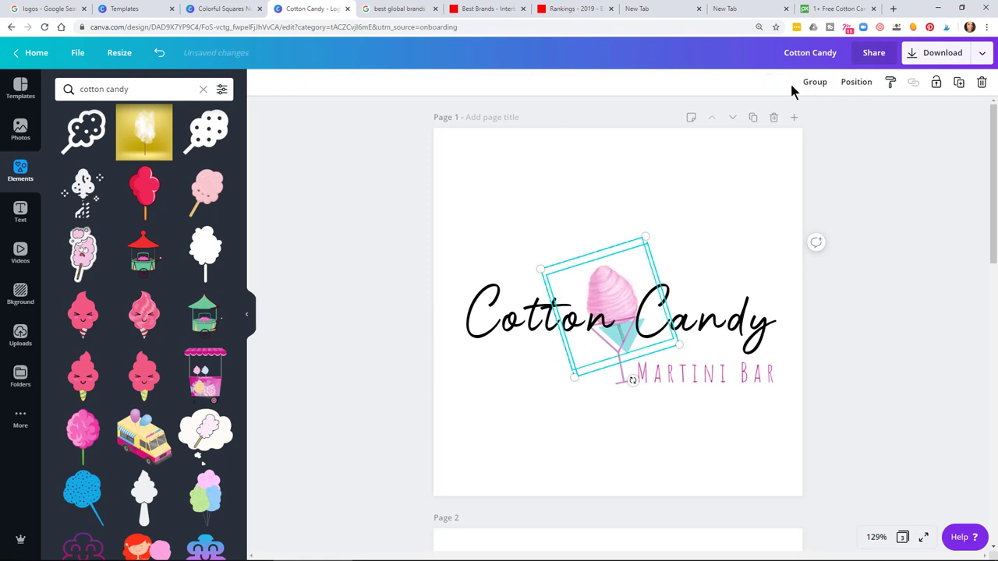
{"action": "left_click", "coordinate": [948, 376]}
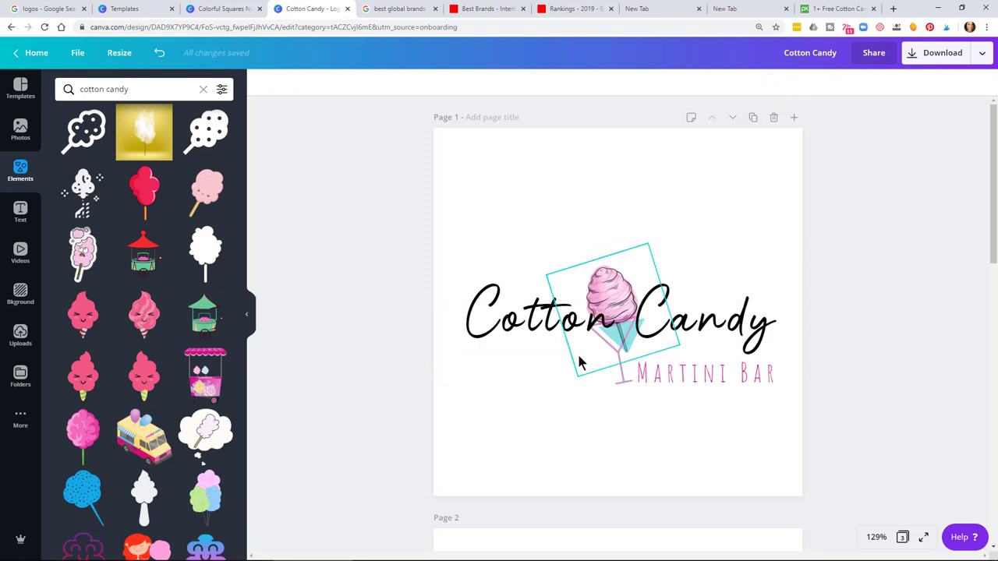
Select the black cotton candy outline and send it to the back of the page 1 logo
{"action": "left_click", "coordinate": [587, 262]}
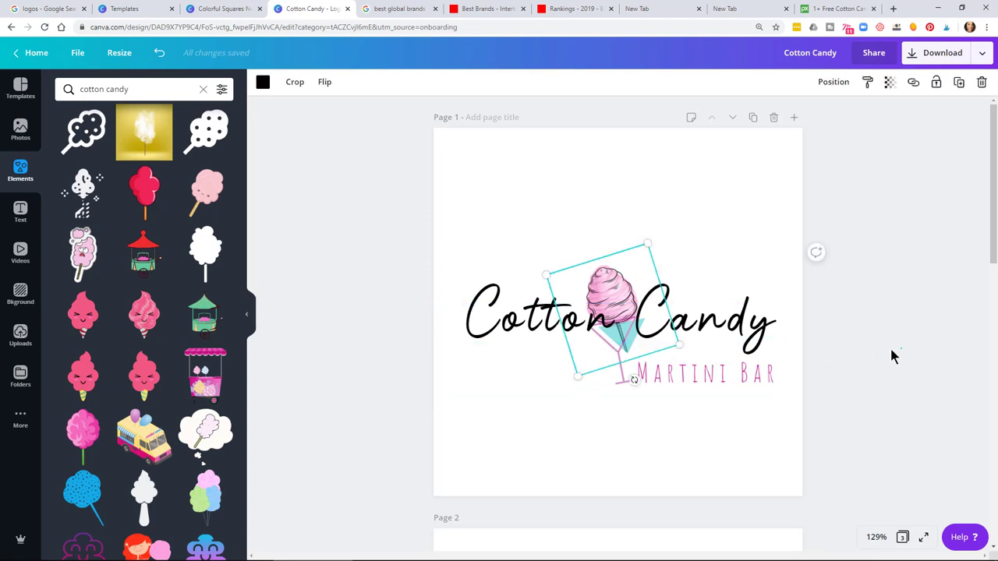
{"action": "left_click", "coordinate": [663, 349]}
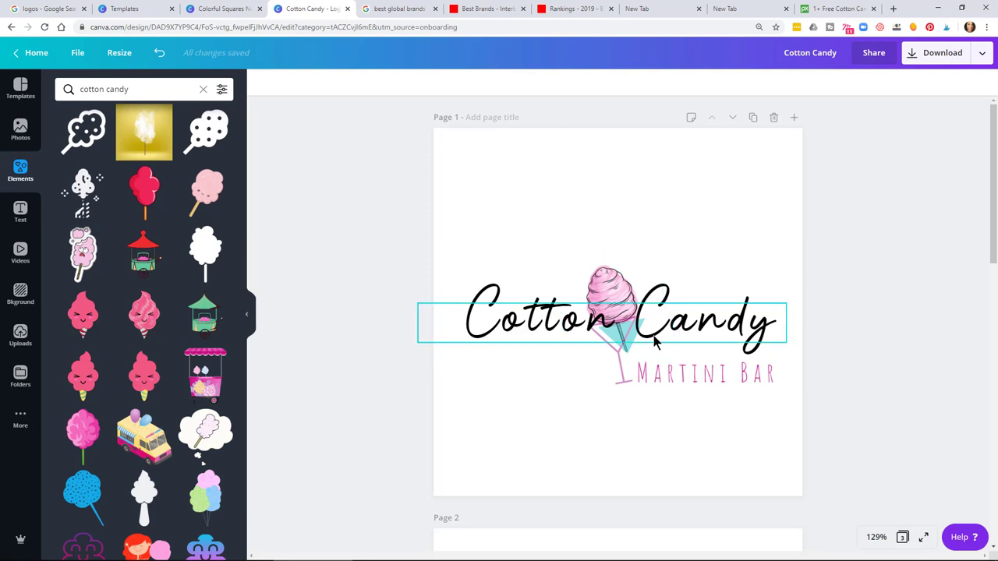
{"action": "left_click", "coordinate": [635, 270]}
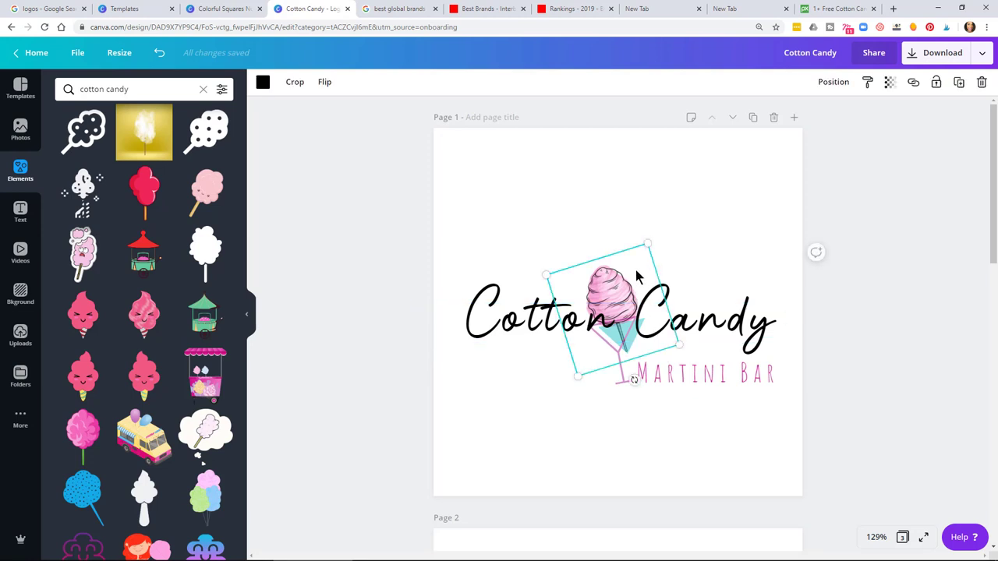
{"action": "left_click", "coordinate": [833, 82]}
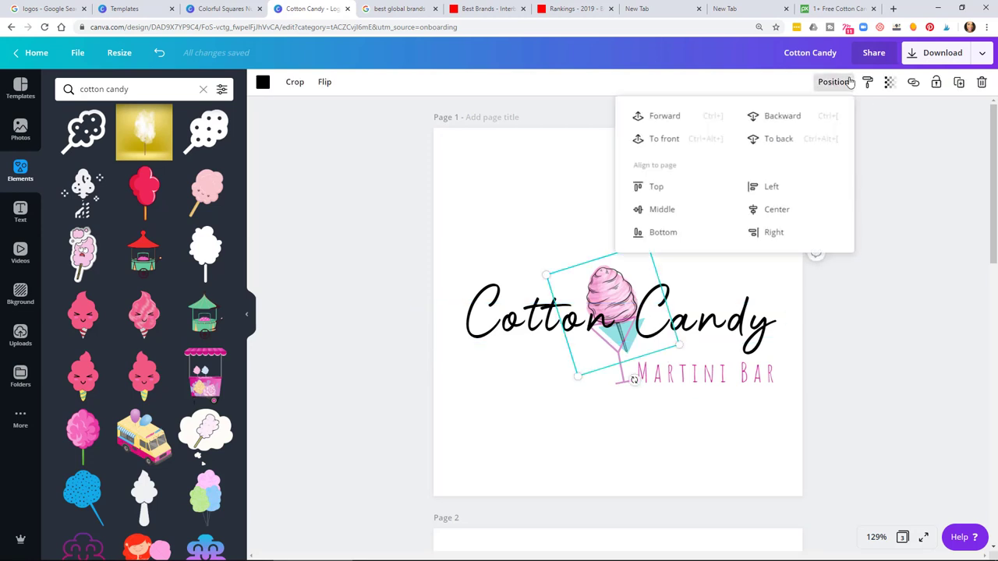
{"action": "left_click", "coordinate": [783, 138]}
{"action": "left_click", "coordinate": [925, 334]}
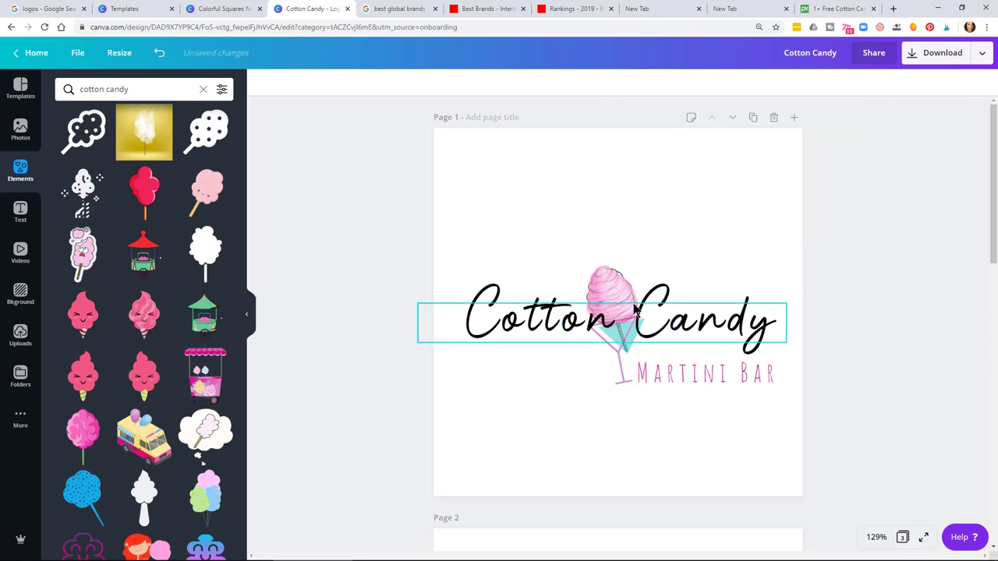
Send the pink cotton candy shape to the back so that it lies behind the black outline
{"action": "left_click", "coordinate": [603, 289]}
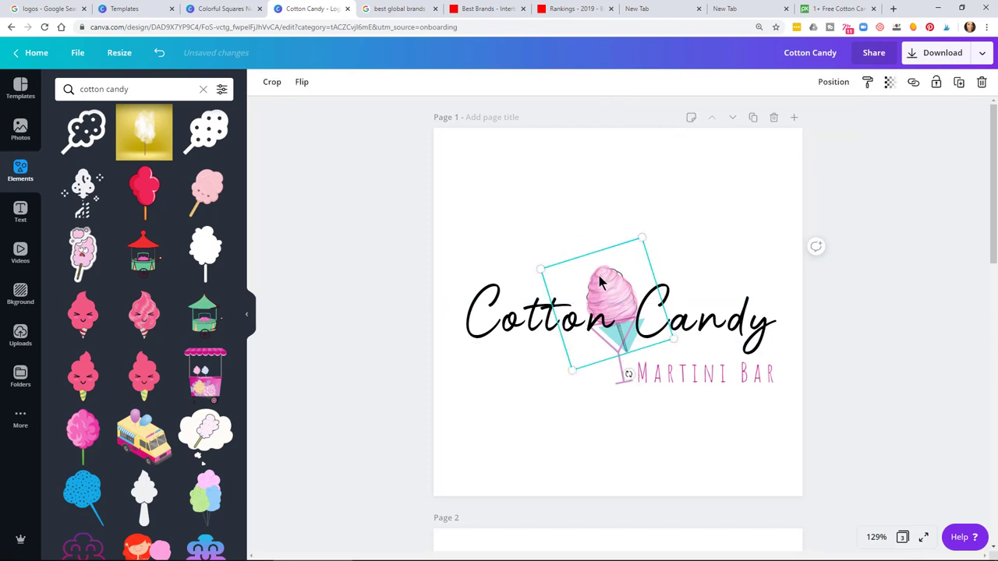
{"action": "mouse_move", "coordinate": [599, 276]}
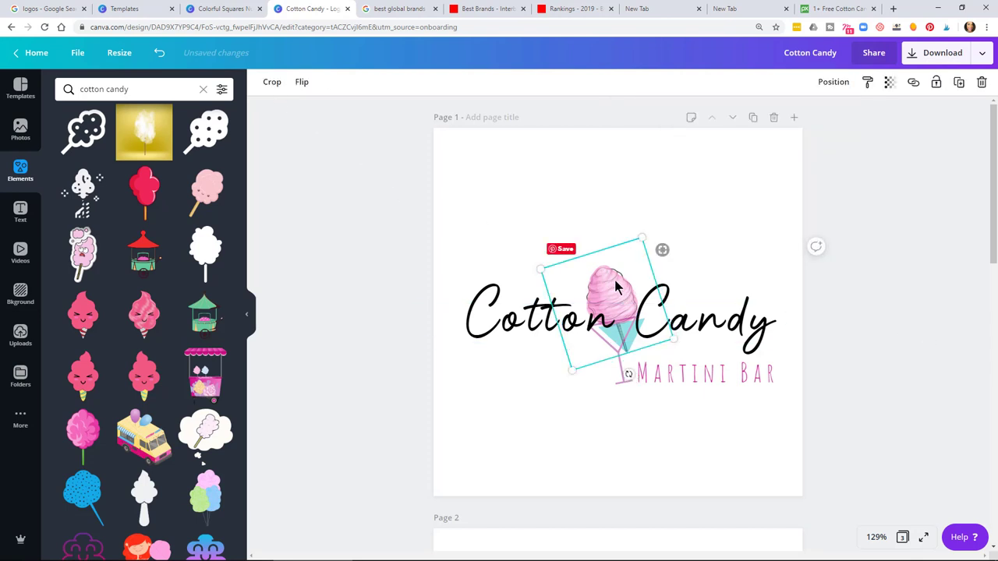
{"action": "left_click", "coordinate": [889, 274]}
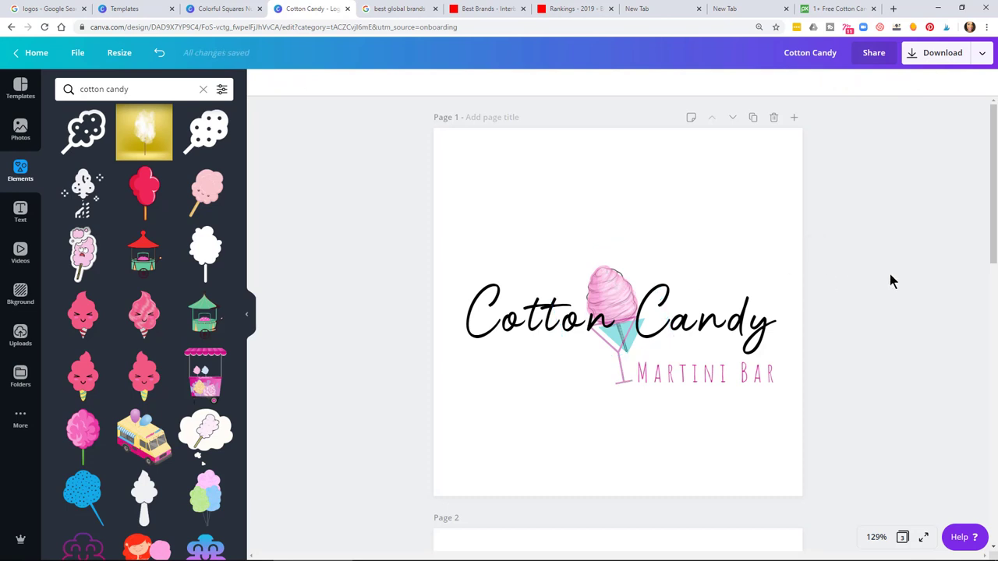
{"action": "left_click", "coordinate": [628, 292]}
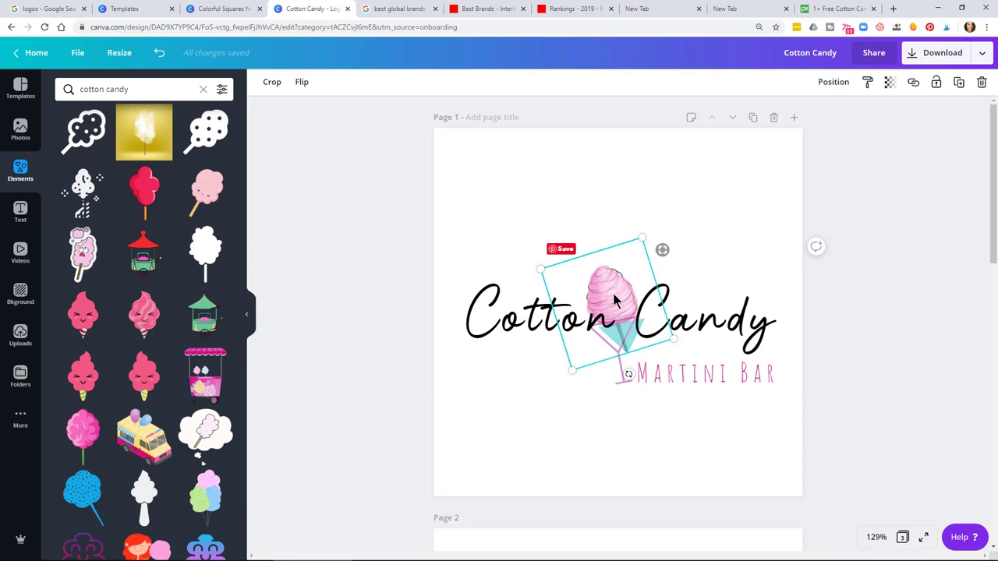
{"action": "left_click", "coordinate": [834, 82]}
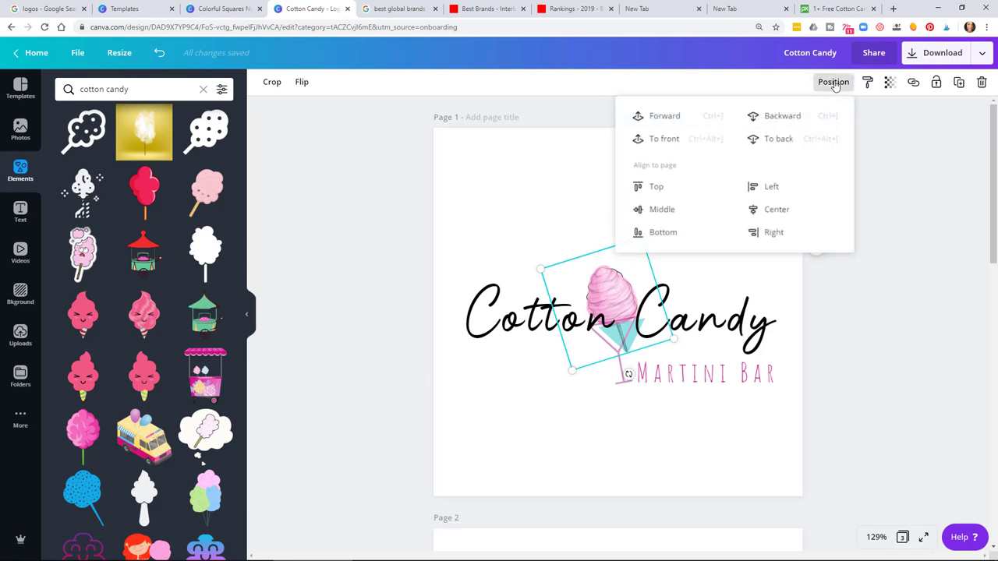
{"action": "left_click", "coordinate": [761, 137]}
{"action": "left_click", "coordinate": [929, 280]}
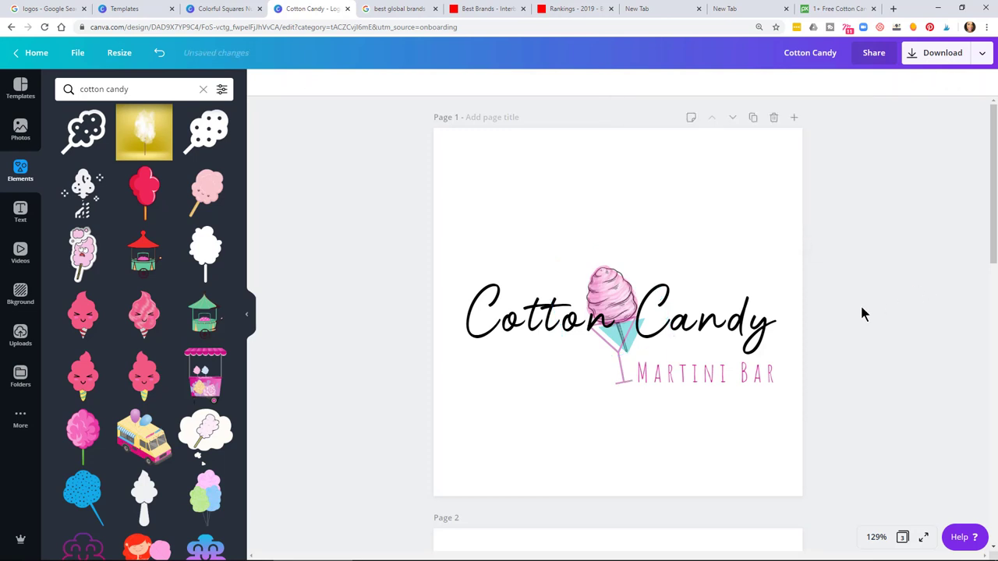
Recolour both the outline and the teal fill of the page 1 martini glass to black
{"action": "left_click", "coordinate": [621, 363]}
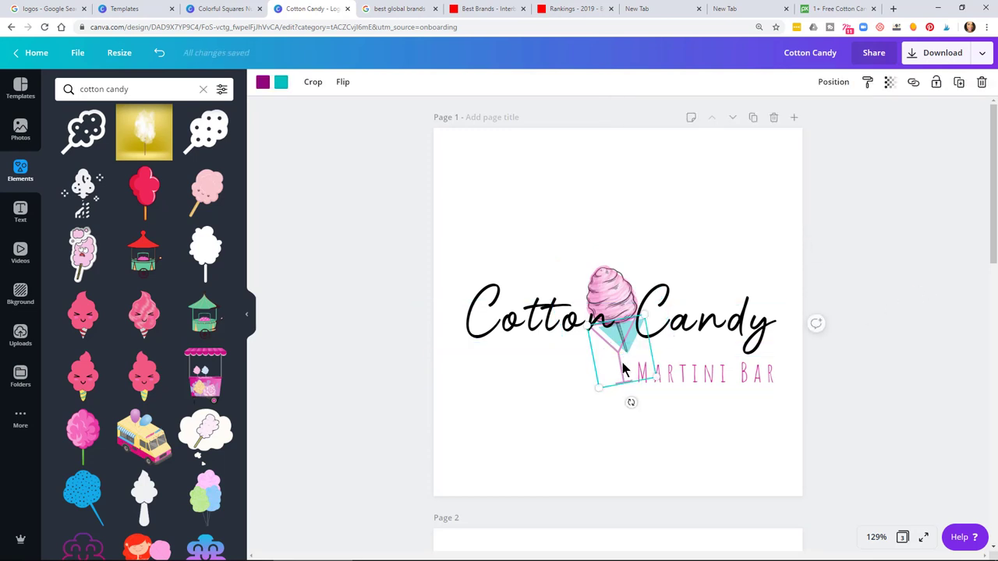
{"action": "left_click", "coordinate": [263, 88]}
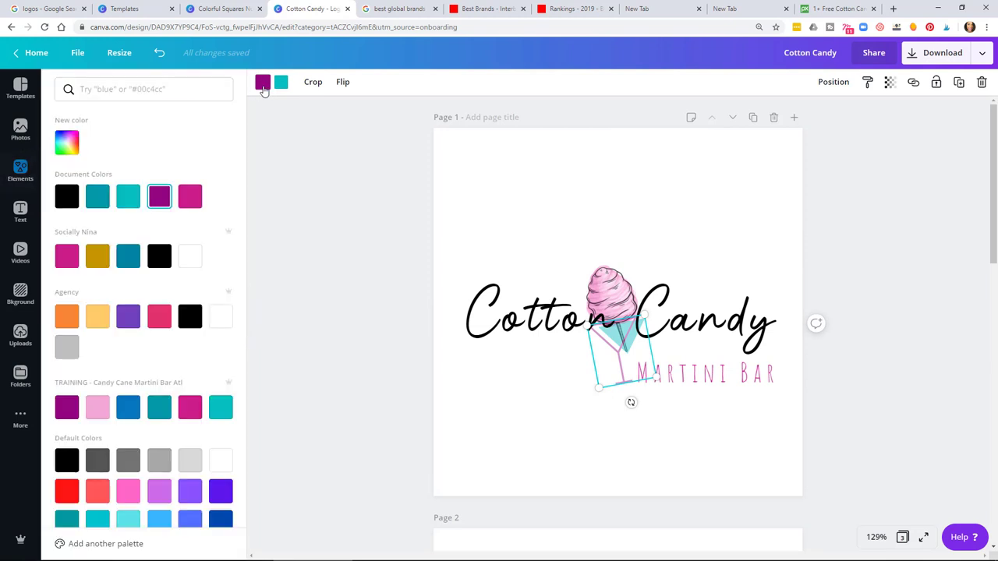
{"action": "left_click", "coordinate": [67, 197]}
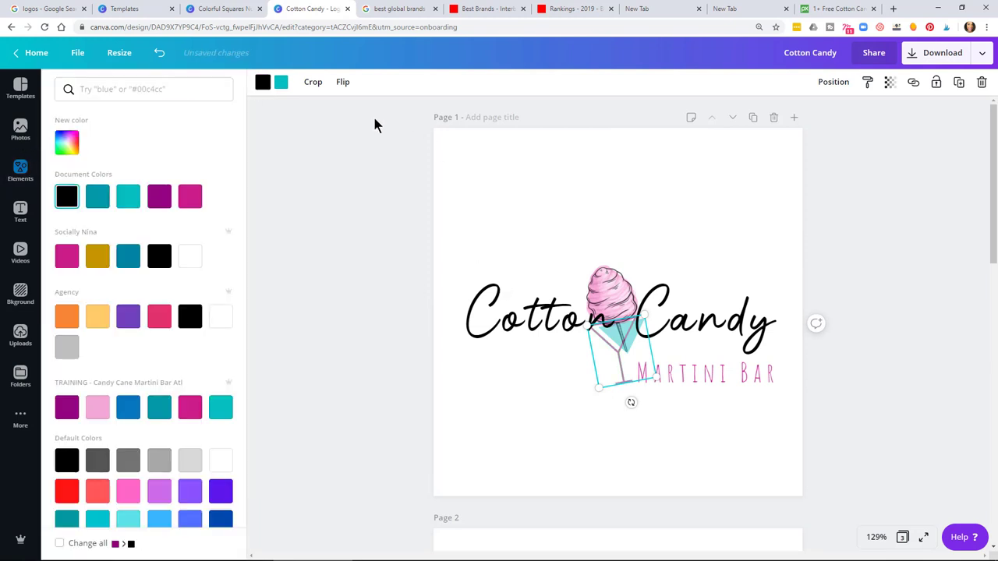
{"action": "left_click", "coordinate": [282, 84]}
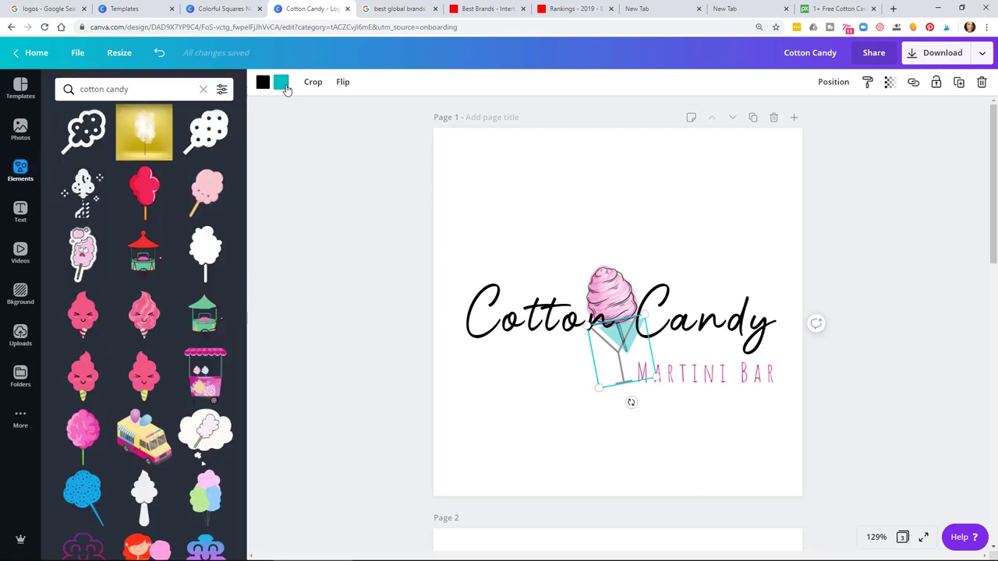
{"action": "left_click", "coordinate": [282, 84]}
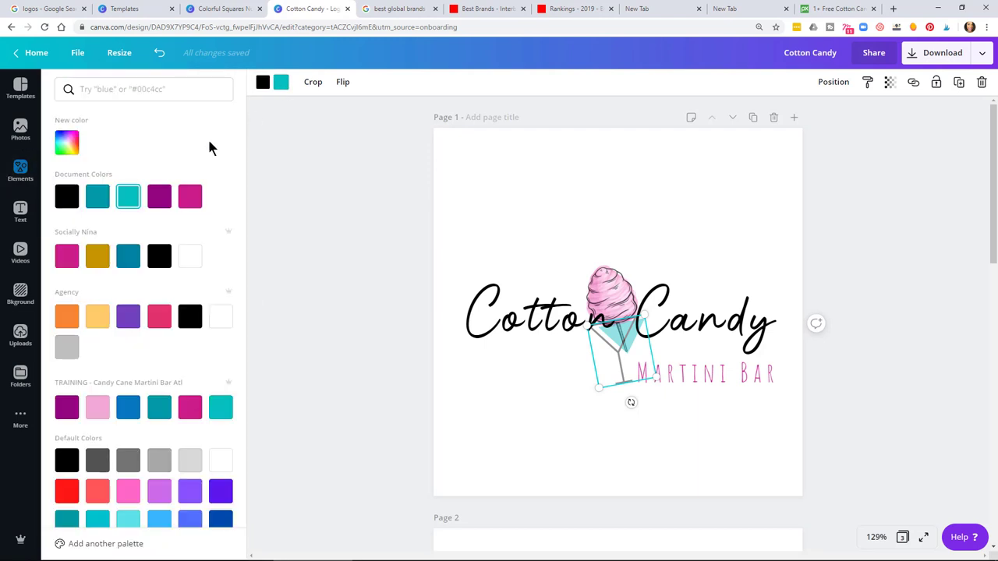
{"action": "left_click", "coordinate": [75, 198]}
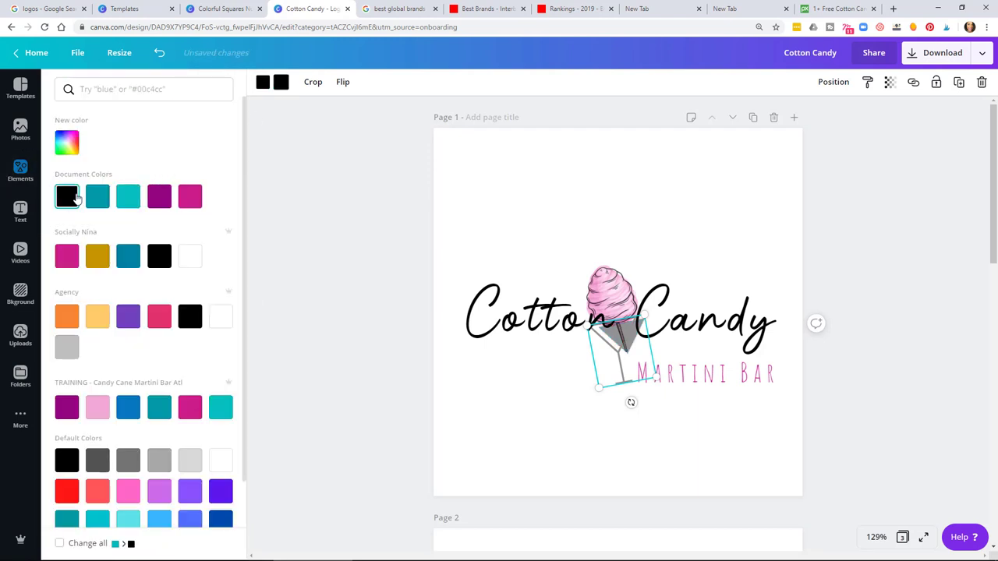
{"action": "left_click", "coordinate": [369, 270]}
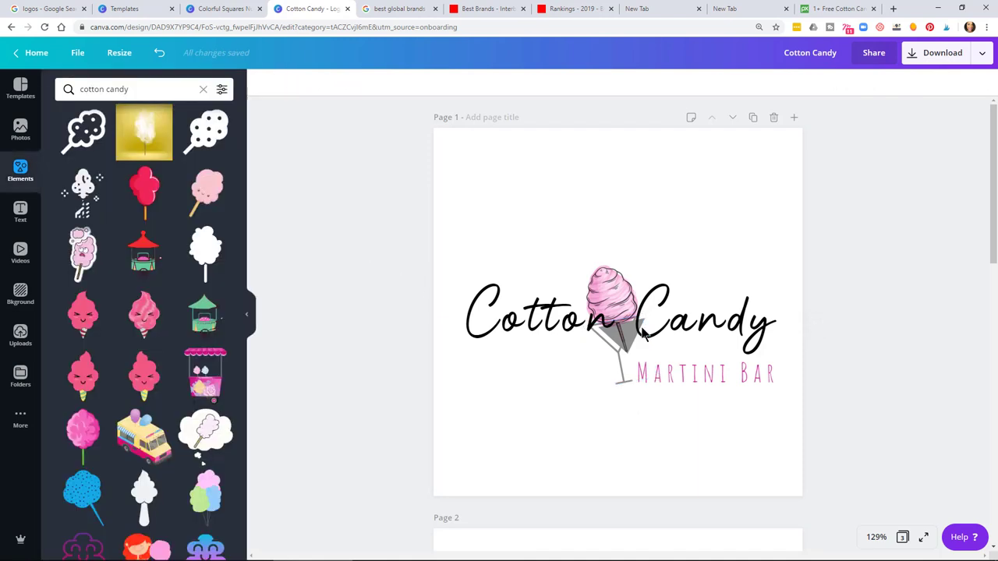
Change the "Martini Bar" text on page 1 to black
{"action": "left_click", "coordinate": [738, 374]}
{"action": "left_click", "coordinate": [739, 374]}
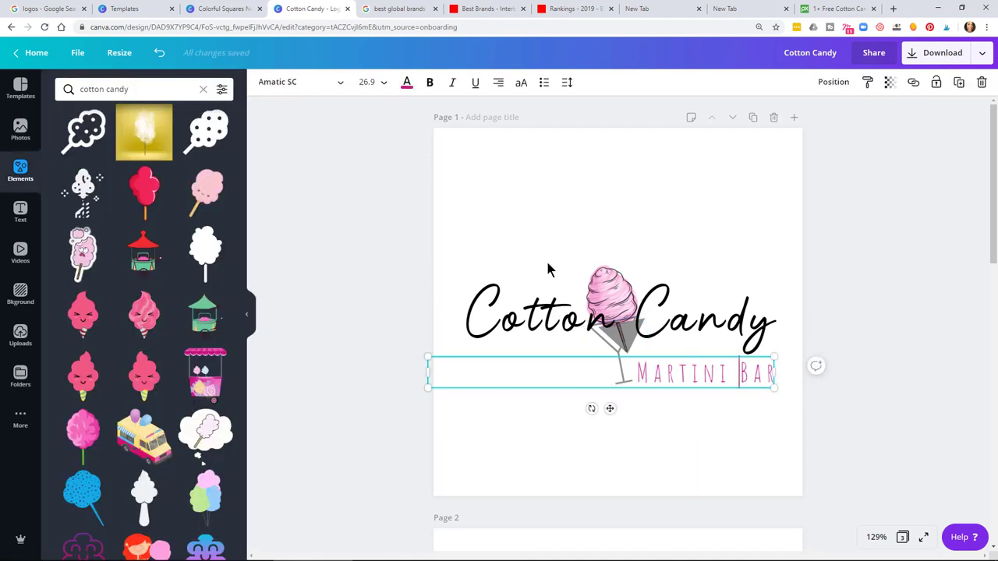
{"action": "left_click", "coordinate": [402, 84]}
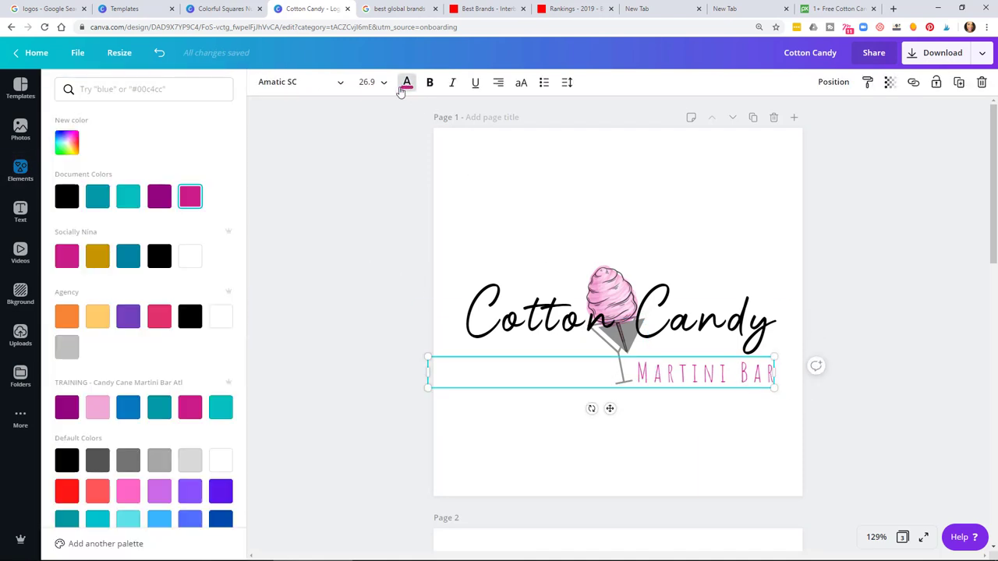
{"action": "left_click", "coordinate": [67, 196]}
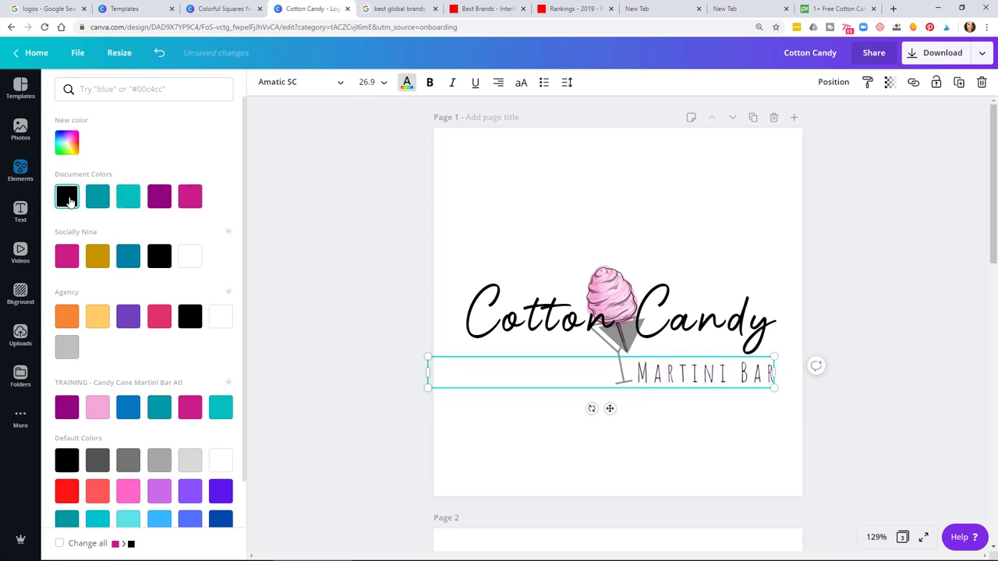
{"action": "left_click", "coordinate": [332, 203]}
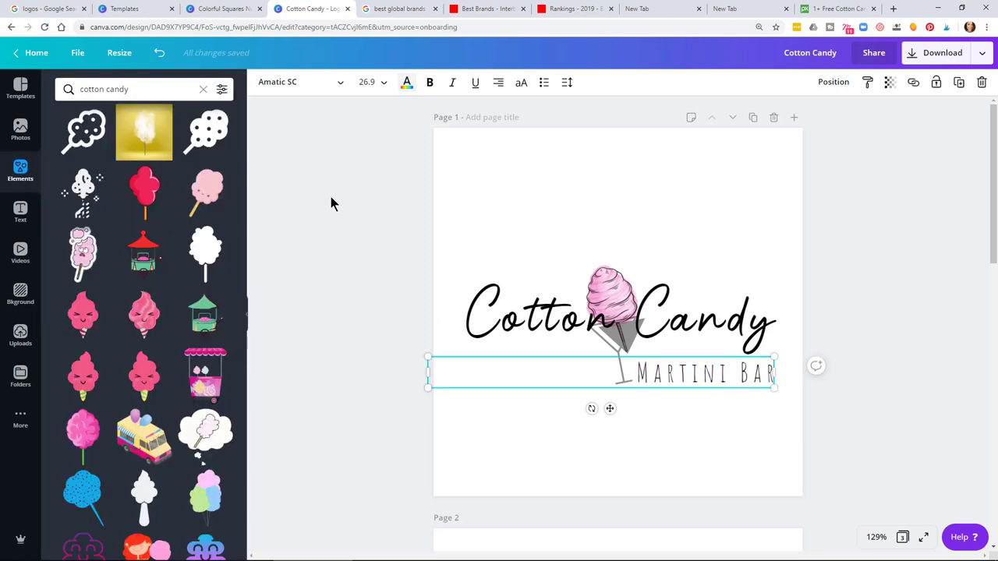
{"action": "left_click", "coordinate": [938, 235]}
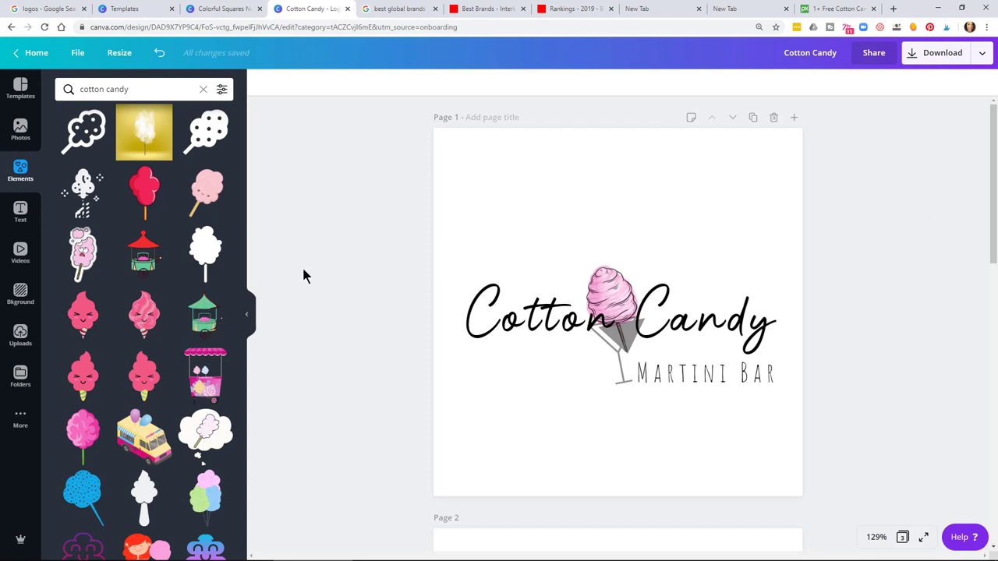
Duplicate page 1 and change all the logo text on the copy to white
{"action": "left_click", "coordinate": [752, 117]}
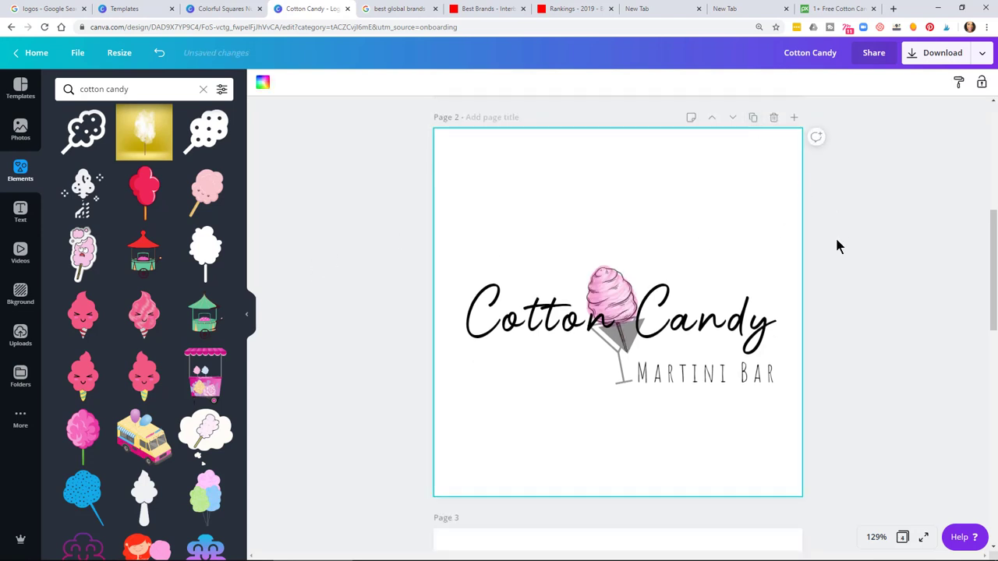
{"action": "left_click", "coordinate": [836, 241]}
{"action": "key", "text": "ctrl+a"}
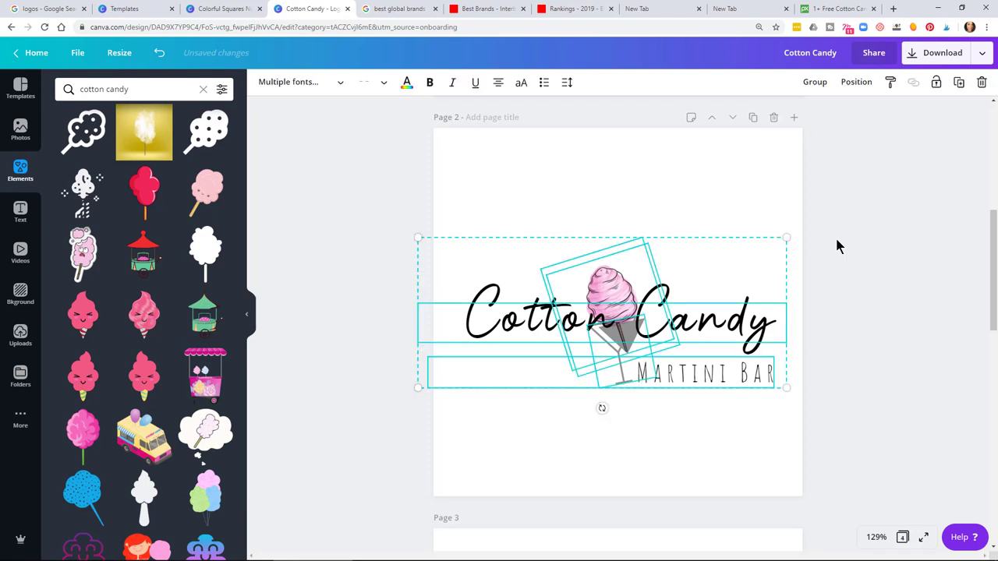
{"action": "left_click", "coordinate": [405, 84]}
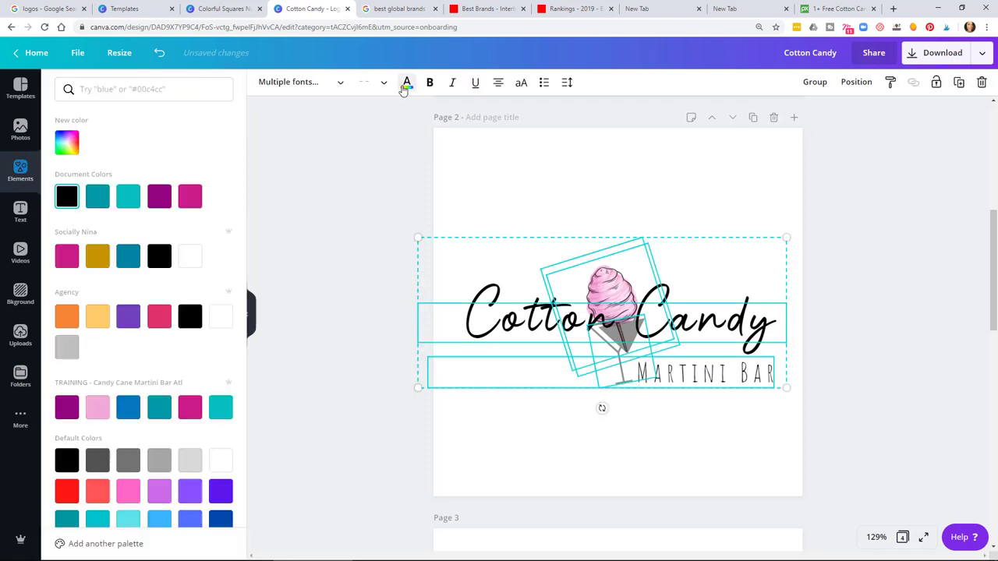
{"action": "left_click", "coordinate": [190, 257]}
{"action": "left_click", "coordinate": [855, 308]}
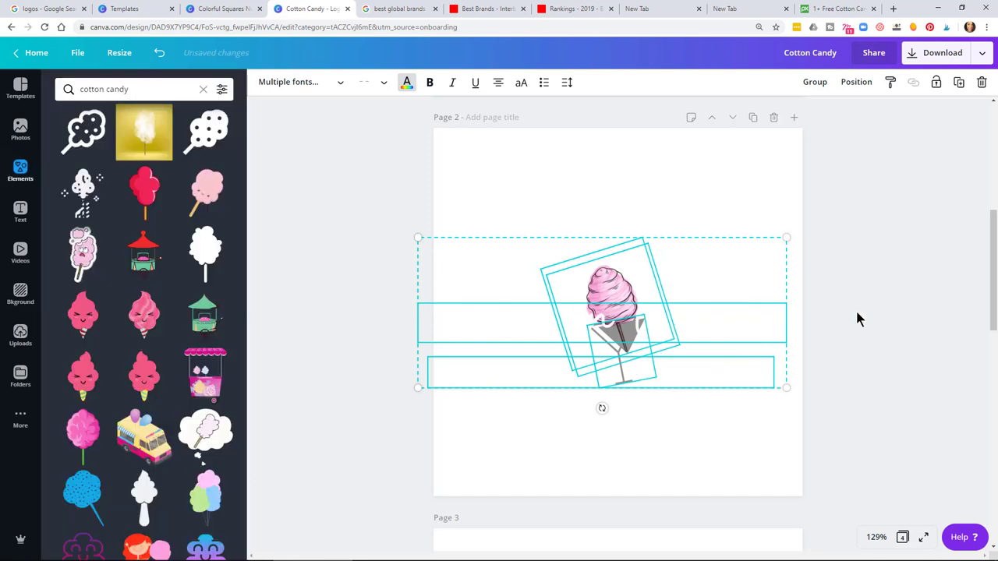
{"action": "left_click", "coordinate": [854, 310]}
Recolour both the fill and the outline of the page 2 martini glass to white
{"action": "left_click", "coordinate": [641, 372]}
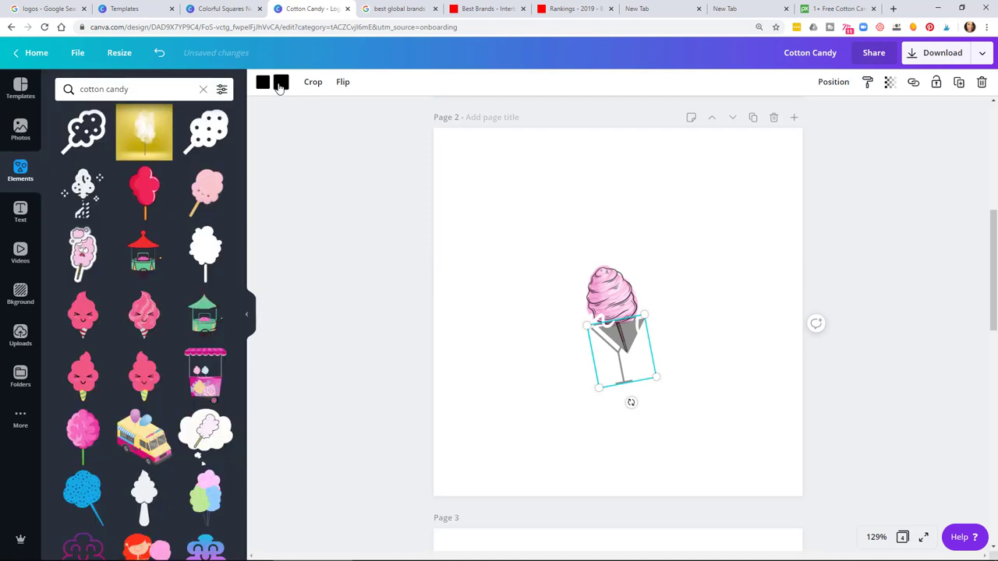
{"action": "left_click", "coordinate": [280, 83]}
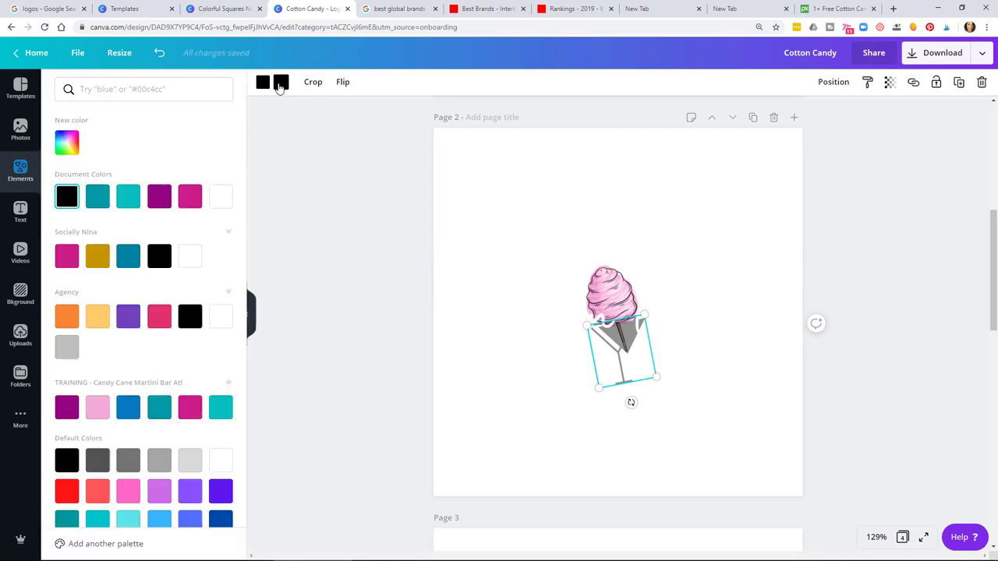
{"action": "left_click", "coordinate": [224, 200]}
{"action": "left_click", "coordinate": [262, 83]}
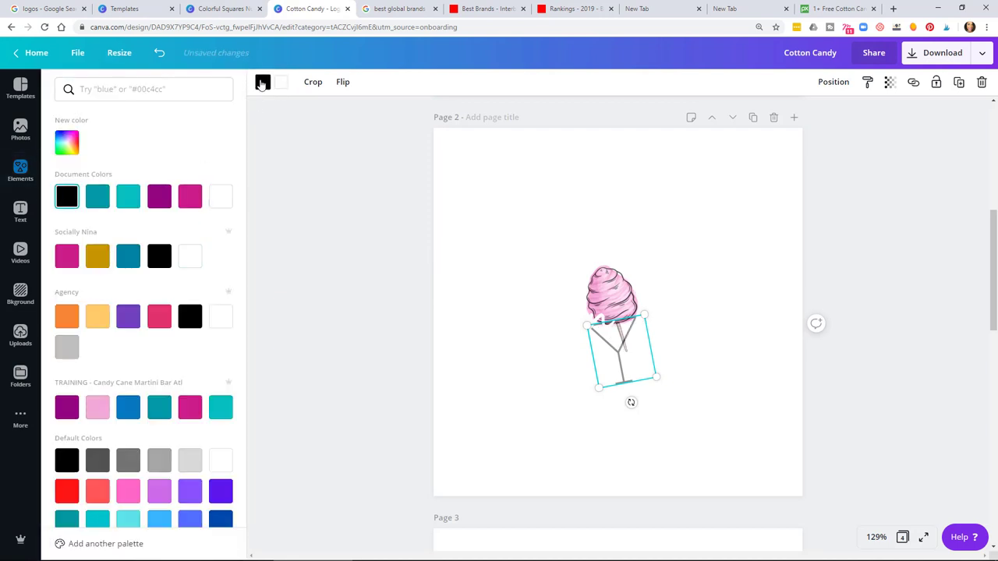
{"action": "left_click", "coordinate": [262, 83]}
{"action": "left_click", "coordinate": [262, 82]}
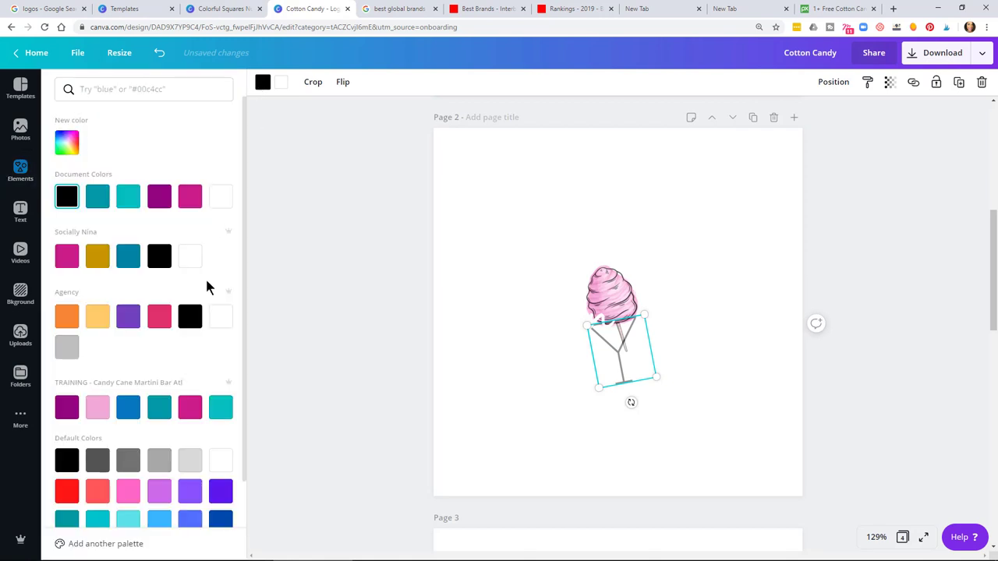
{"action": "left_click", "coordinate": [190, 256]}
Title page 2 "White Logo" and change its black cotton candy outline to white
{"action": "left_click", "coordinate": [489, 117]}
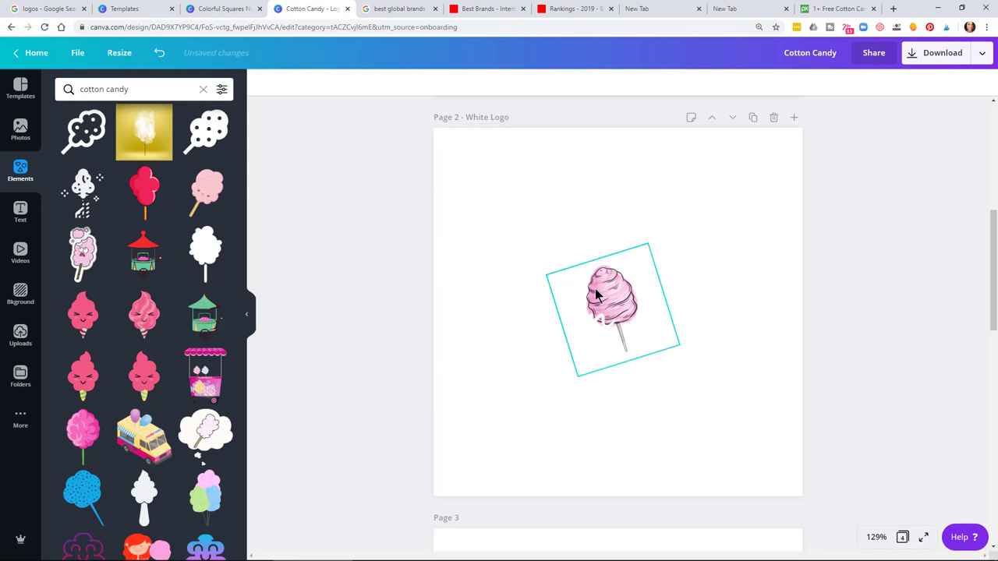
{"action": "left_click", "coordinate": [611, 308]}
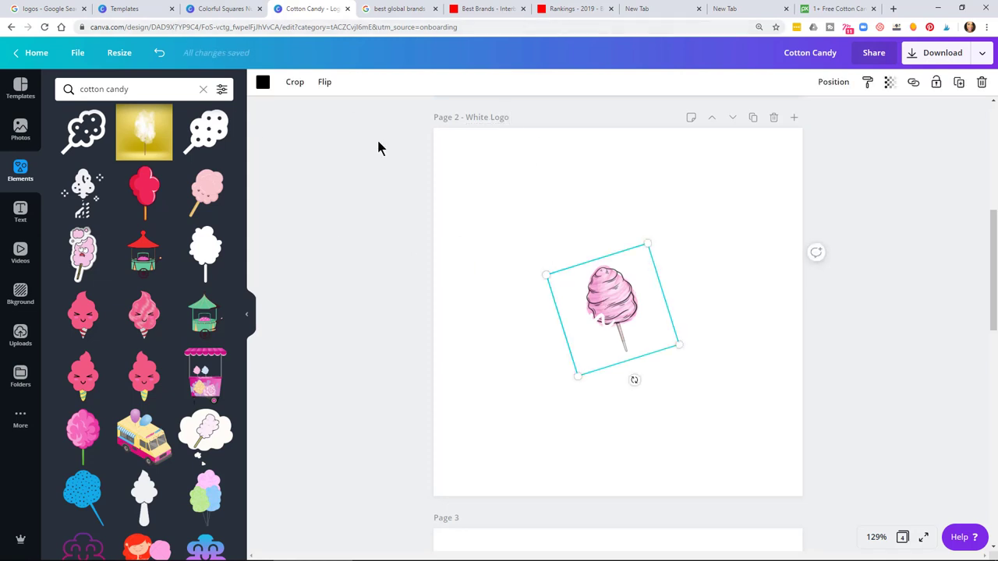
{"action": "left_click", "coordinate": [263, 83]}
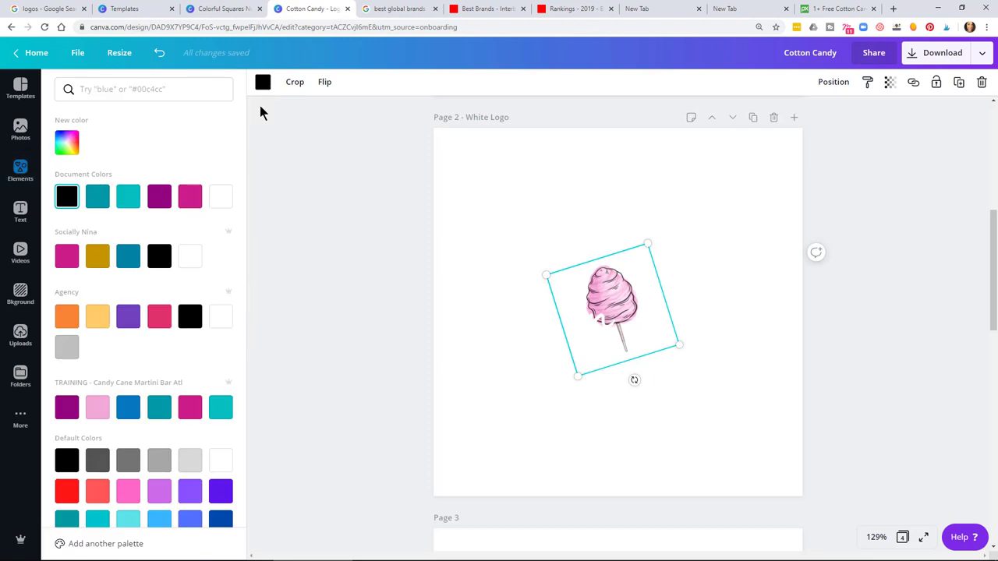
{"action": "left_click", "coordinate": [222, 200]}
{"action": "left_click", "coordinate": [389, 272]}
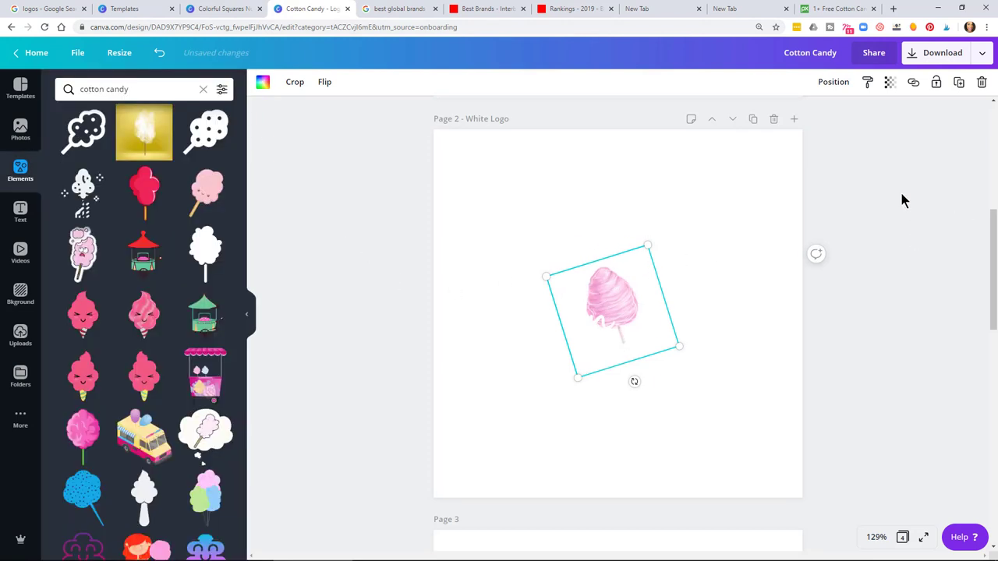
Duplicate page 4 with the pink and teal version of the logo
{"action": "scroll", "coordinate": [899, 190], "scroll_direction": "up", "scroll_amount": 5}
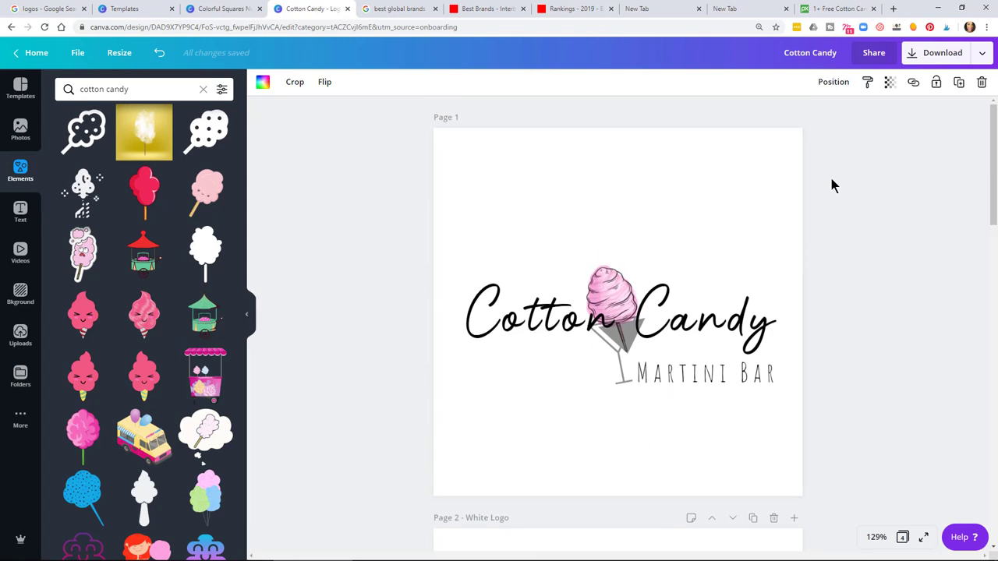
{"action": "scroll", "coordinate": [832, 181], "scroll_direction": "down", "scroll_amount": 15}
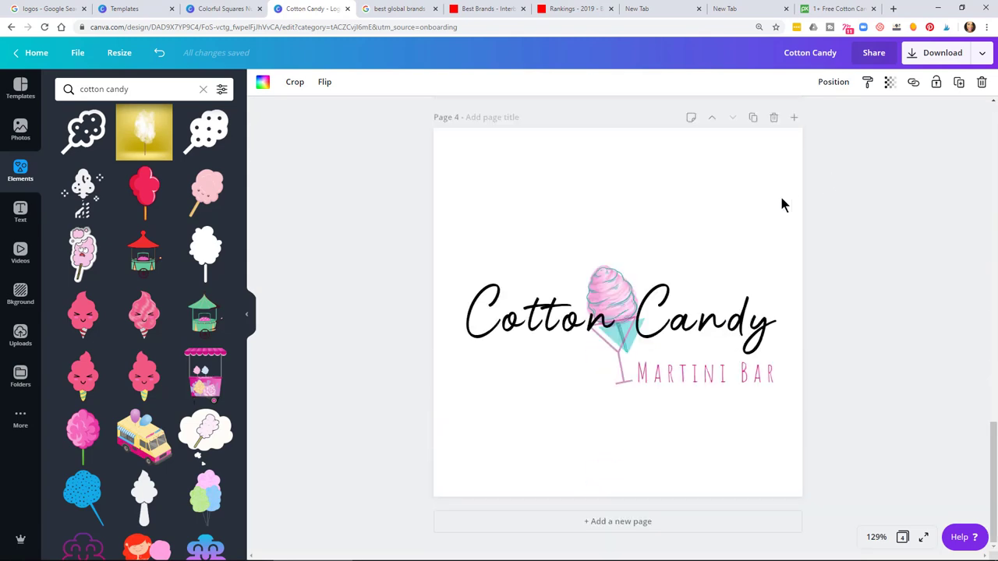
{"action": "left_click", "coordinate": [752, 117]}
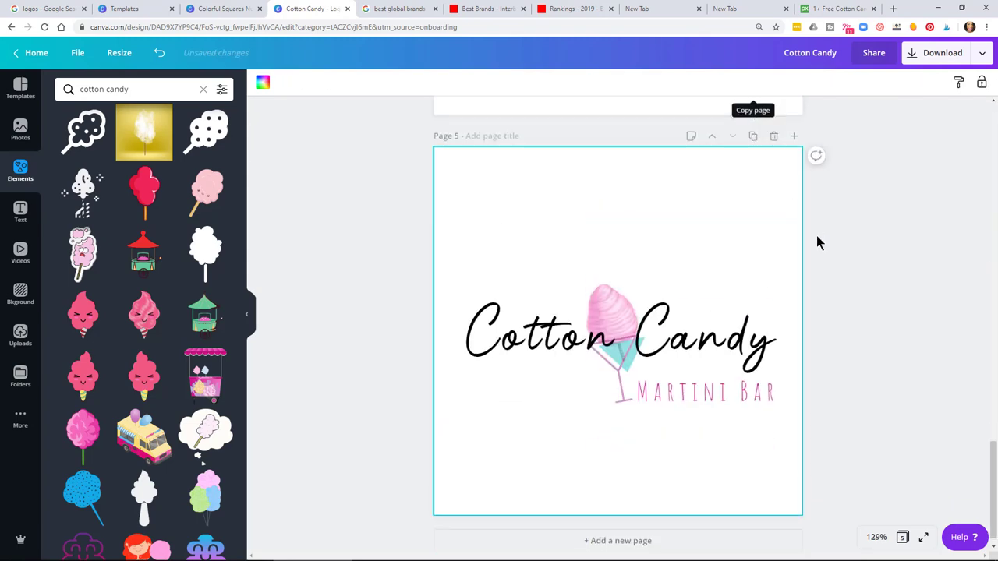
Title page 1 "Black Logo"
{"action": "scroll", "coordinate": [802, 238], "scroll_direction": "up", "scroll_amount": 15}
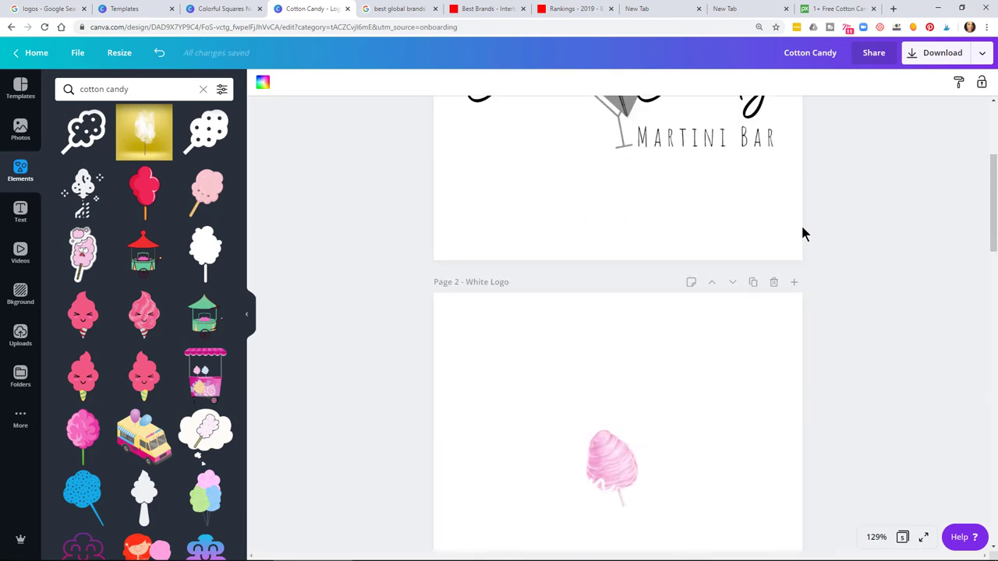
{"action": "scroll", "coordinate": [803, 234], "scroll_direction": "down", "scroll_amount": 8}
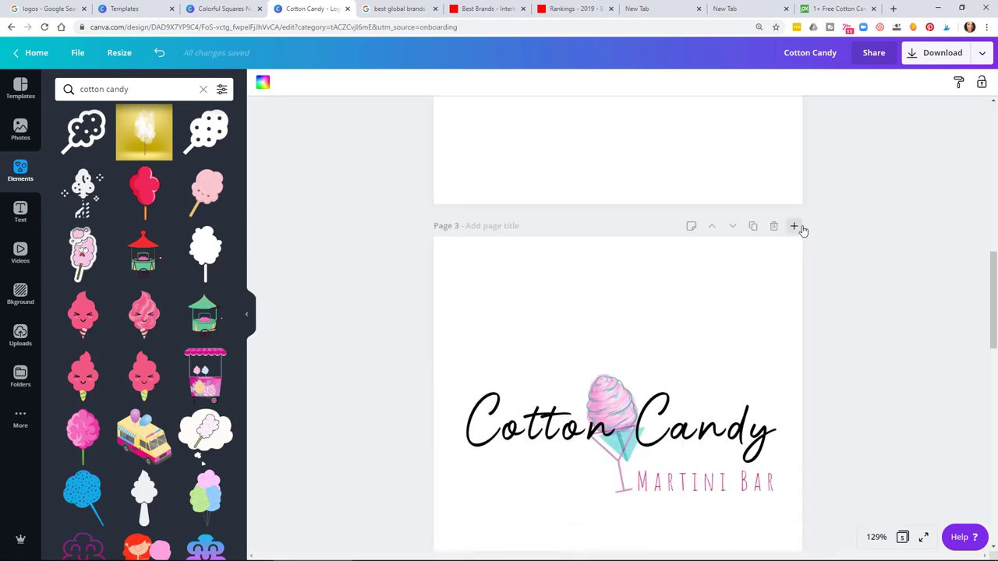
{"action": "scroll", "coordinate": [801, 227], "scroll_direction": "up", "scroll_amount": 9}
{"action": "left_click", "coordinate": [479, 119]}
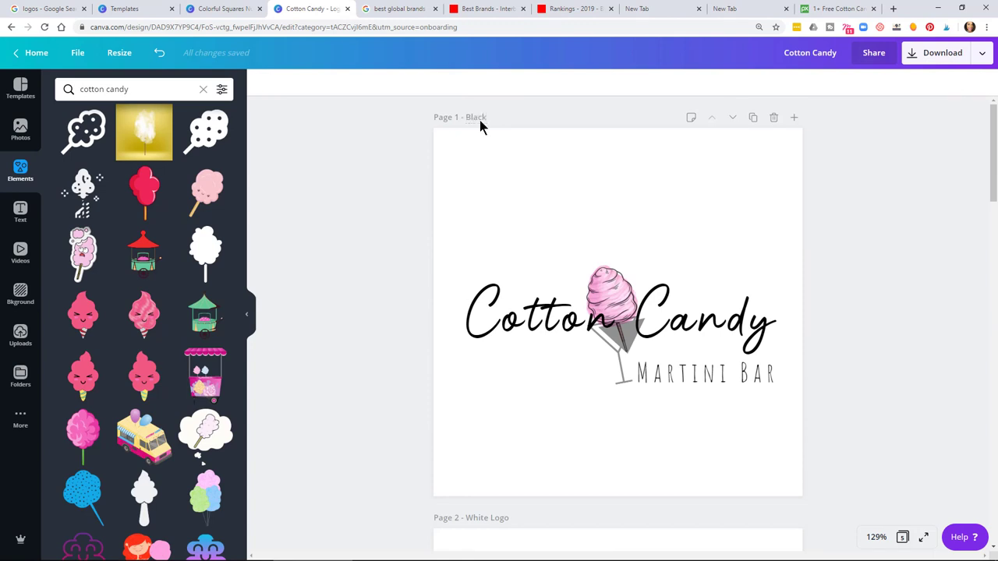
{"action": "type", "text": "Black Logo"}
On page 3, split the "Cotton Candy" text into two lines, with "Candy" below "Cotton"
{"action": "scroll", "coordinate": [892, 317], "scroll_direction": "down", "scroll_amount": 5}
{"action": "scroll", "coordinate": [891, 325], "scroll_direction": "down", "scroll_amount": 5}
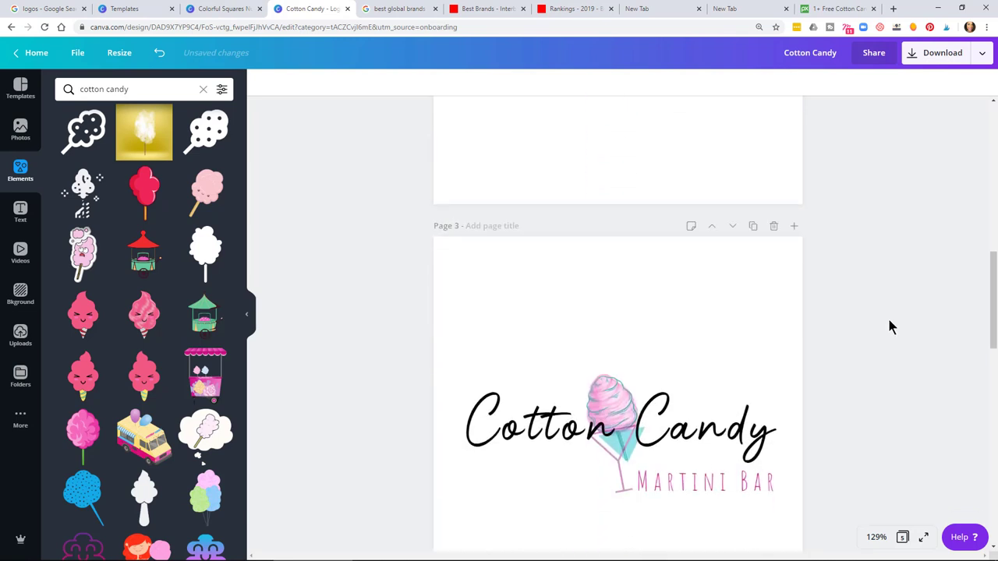
{"action": "scroll", "coordinate": [852, 324], "scroll_direction": "up", "scroll_amount": 1}
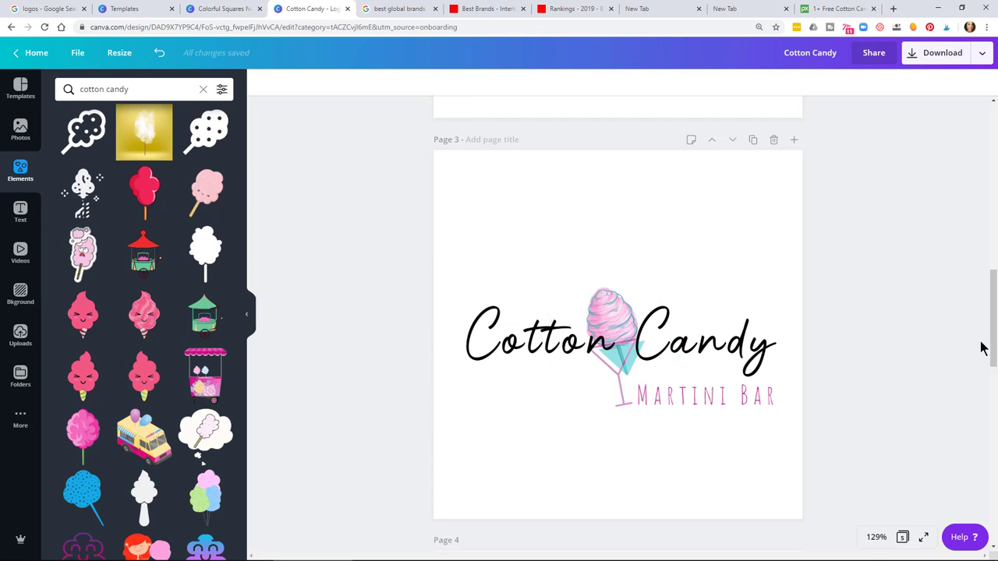
{"action": "left_click", "coordinate": [643, 339]}
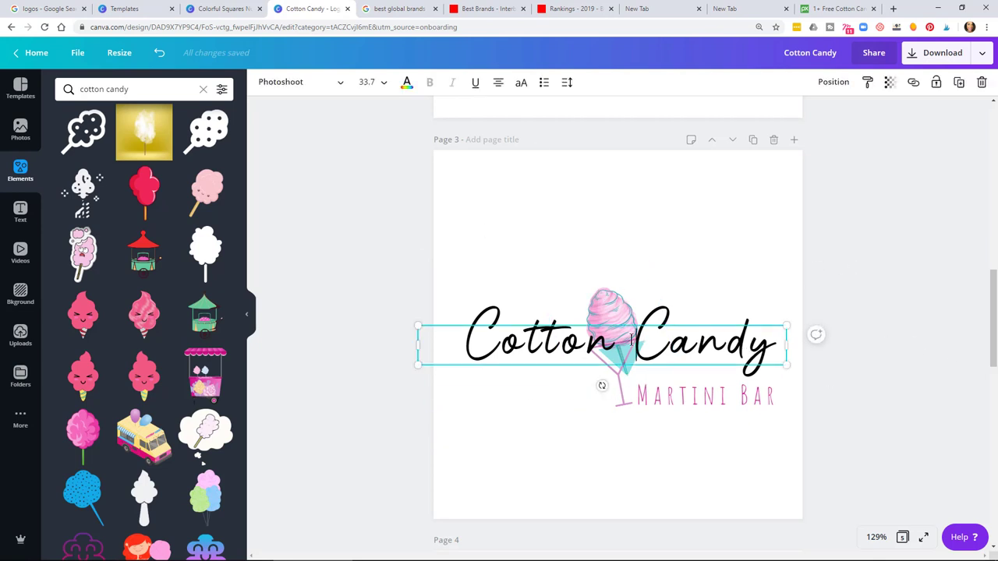
{"action": "left_click", "coordinate": [631, 339]}
{"action": "key", "text": "Return"}
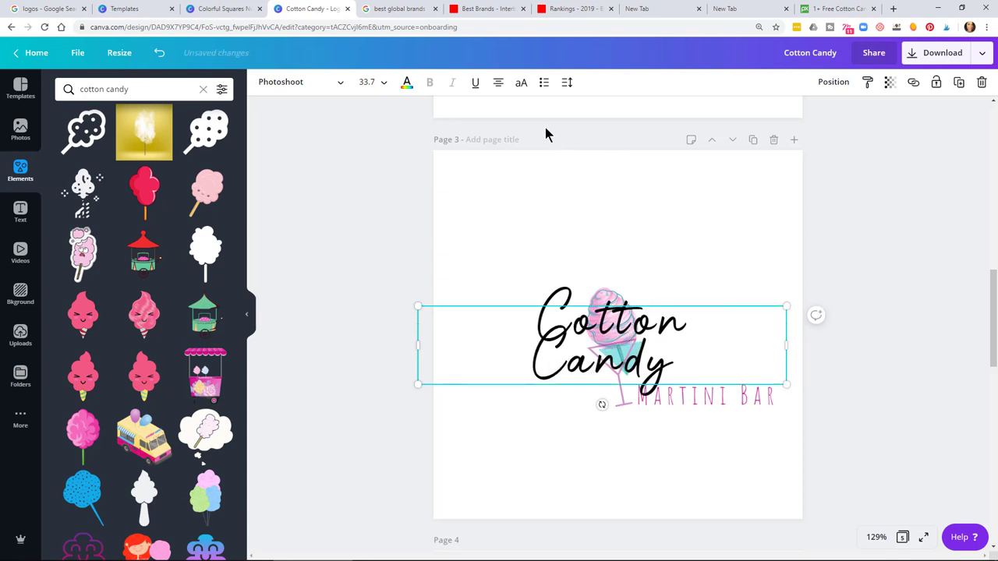
Align both lines of the page 3 "Cotton Candy" text to the left edge and delete the extra space before "Cotton"
{"action": "left_click", "coordinate": [499, 83]}
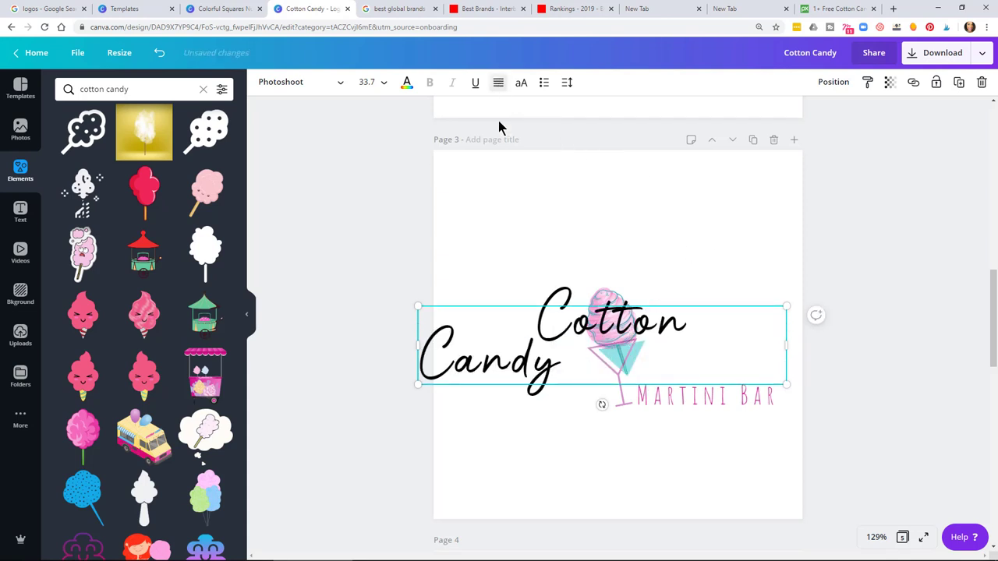
{"action": "left_click", "coordinate": [504, 91]}
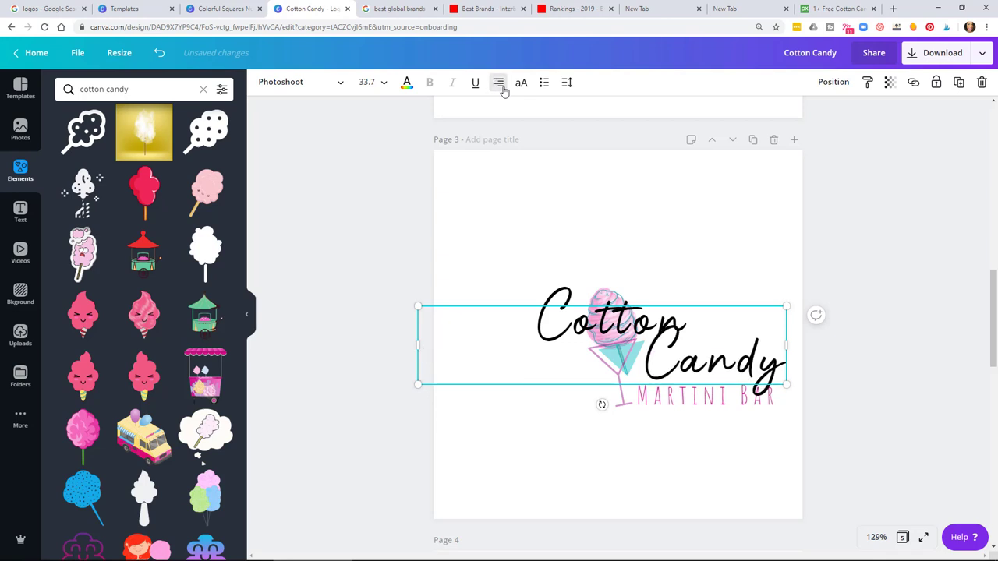
{"action": "left_click", "coordinate": [504, 91]}
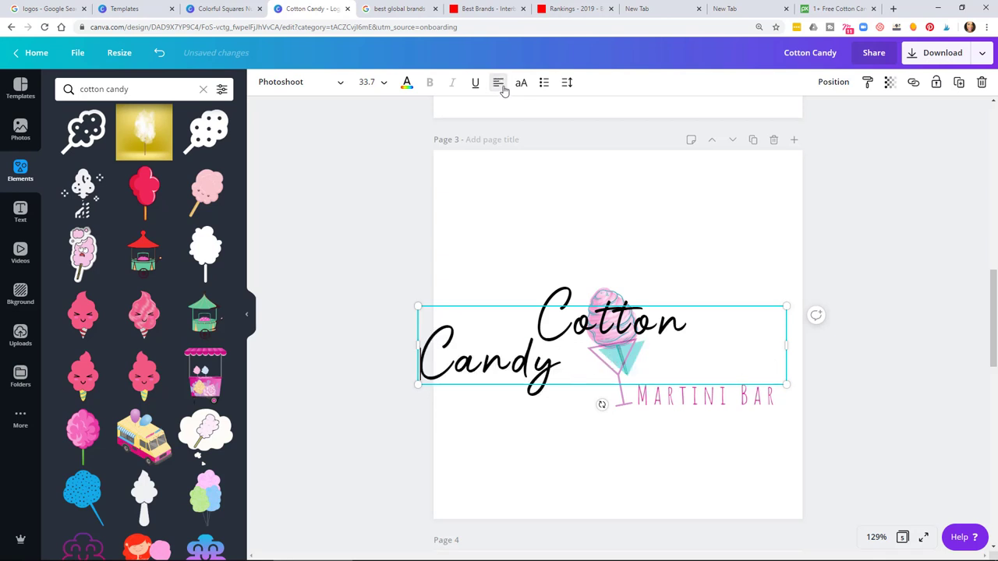
{"action": "double_click", "coordinate": [536, 316]}
{"action": "left_click", "coordinate": [536, 316]}
{"action": "key", "text": "BackSpace"}
{"action": "key", "text": "BackSpace"}
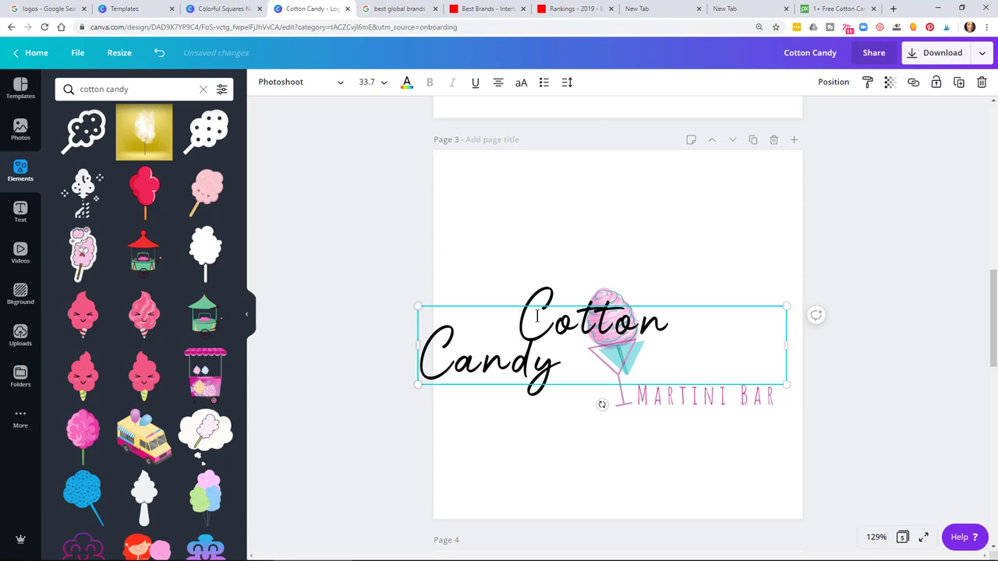
{"action": "key", "text": "ctrl+a"}
{"action": "key", "text": "Escape"}
{"action": "left_click", "coordinate": [498, 86]}
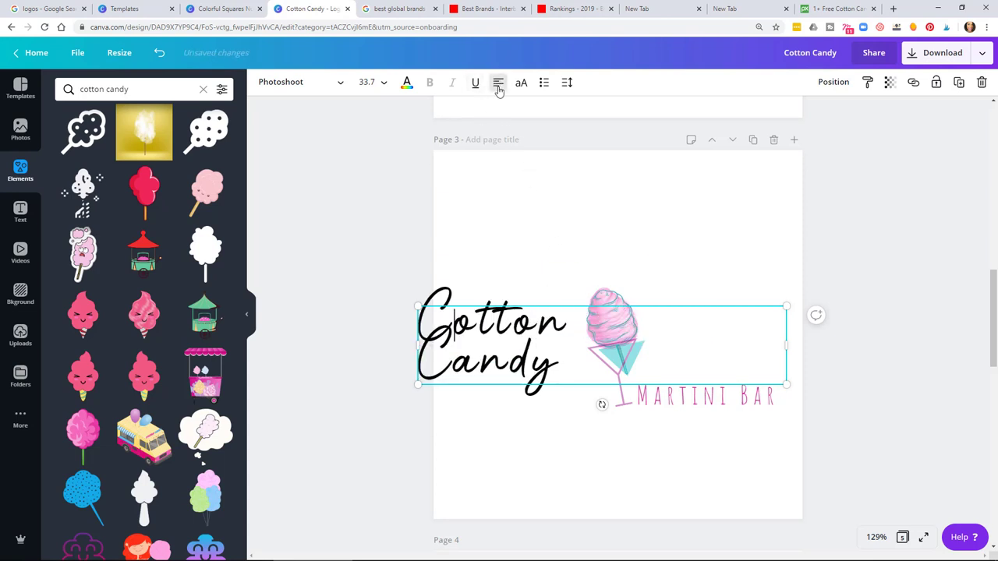
{"action": "double_click", "coordinate": [564, 326]}
{"action": "left_click", "coordinate": [916, 302]}
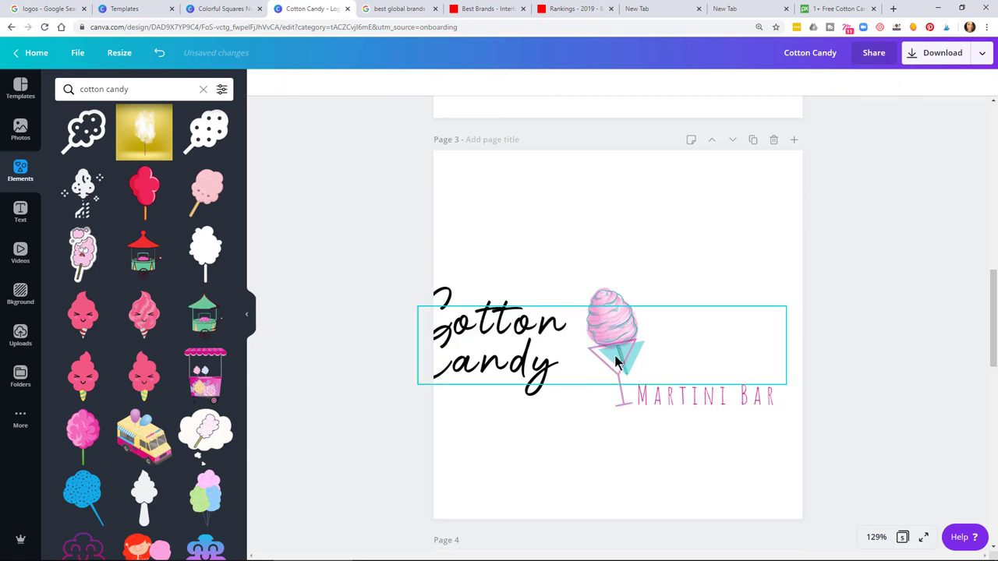
Move the stacked "Cotton Candy" text fully onto page 3, just left of the cotton candy illustration
{"action": "left_click", "coordinate": [558, 335]}
{"action": "left_click_drag", "start_coordinate": [558, 335], "coordinate": [591, 234]}
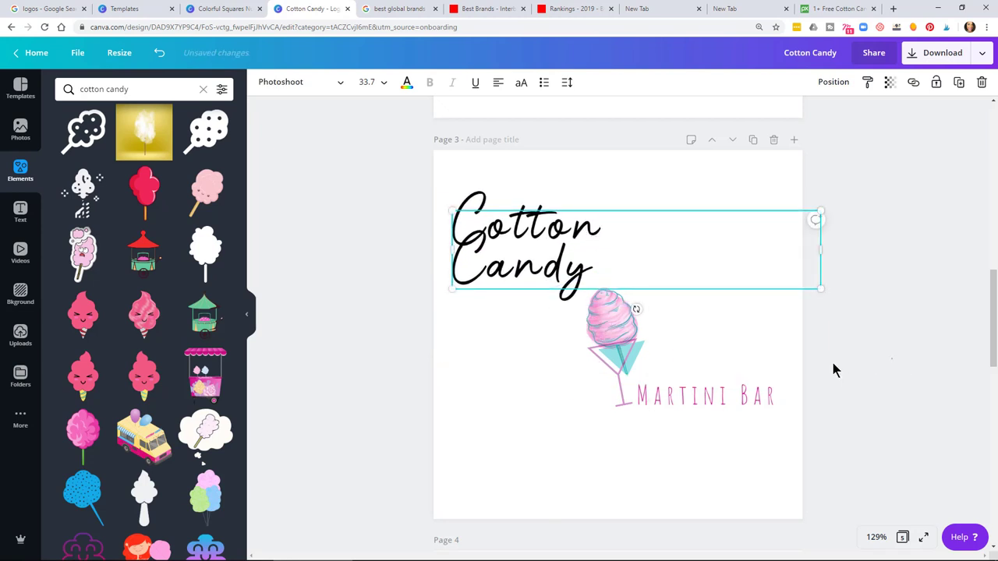
{"action": "left_click_drag", "start_coordinate": [498, 242], "coordinate": [485, 291]}
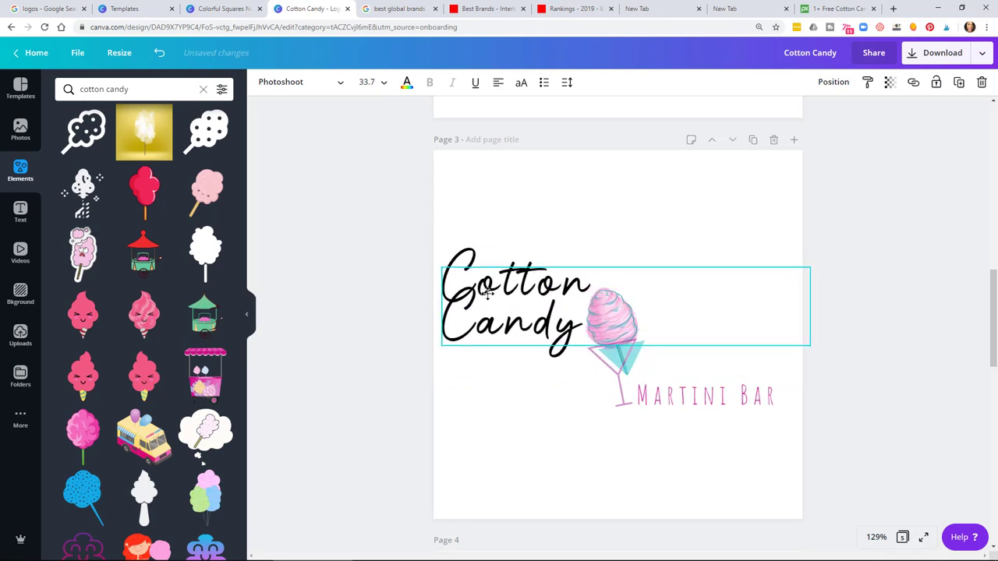
Shift the "Martini Bar" text slightly and left-align it beneath the stacked "Cotton Candy" text
{"action": "left_click_drag", "start_coordinate": [722, 401], "coordinate": [735, 395]}
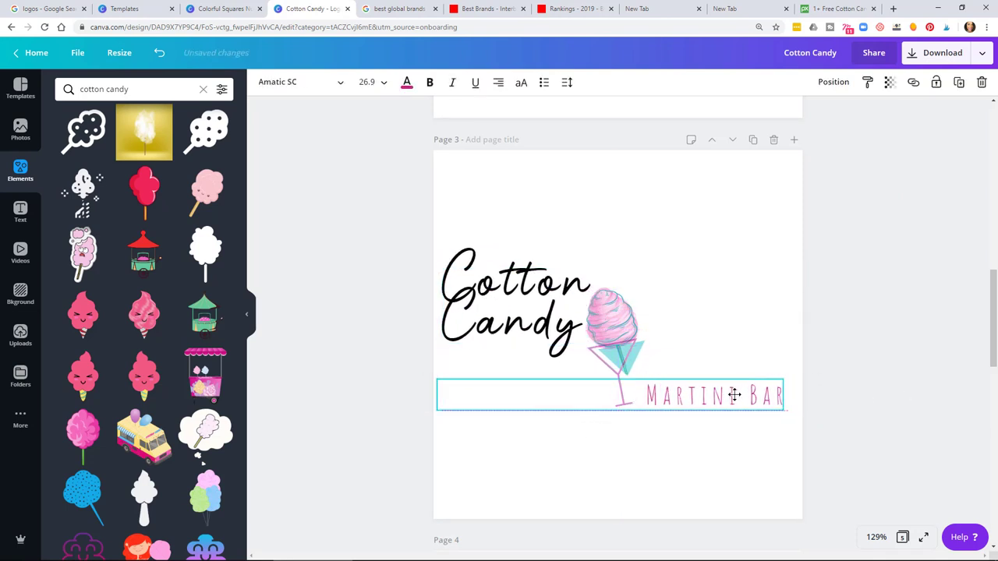
{"action": "left_click", "coordinate": [498, 83]}
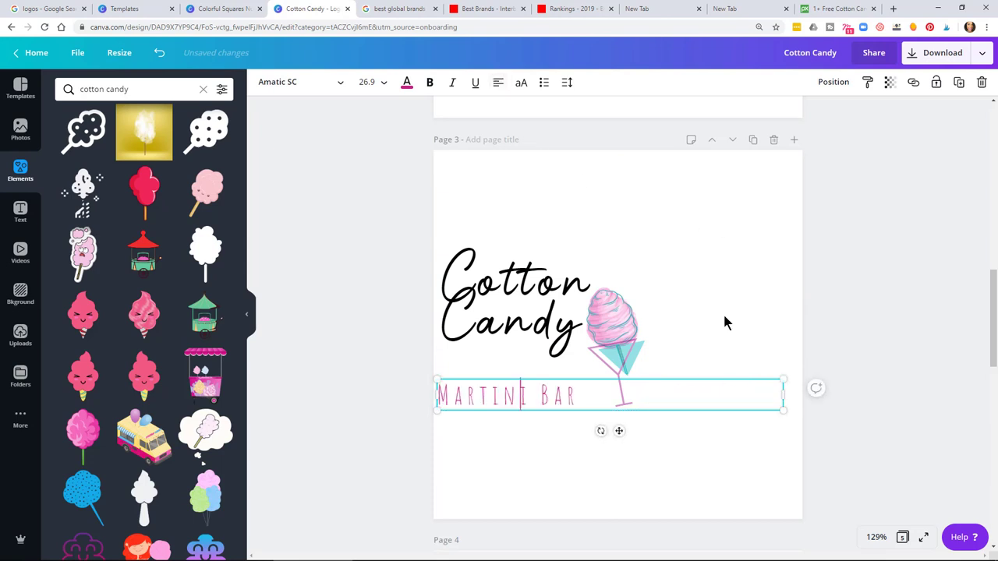
{"action": "left_click", "coordinate": [959, 315]}
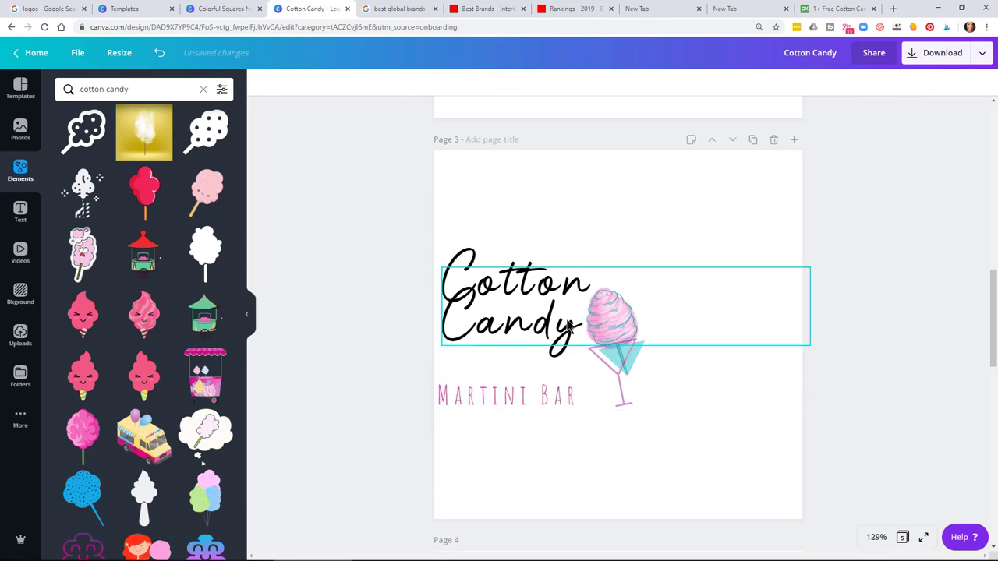
Cycle the alignment of the "Cotton Candy" and "Martini Bar" text boxes to justified
{"action": "left_click", "coordinate": [525, 291]}
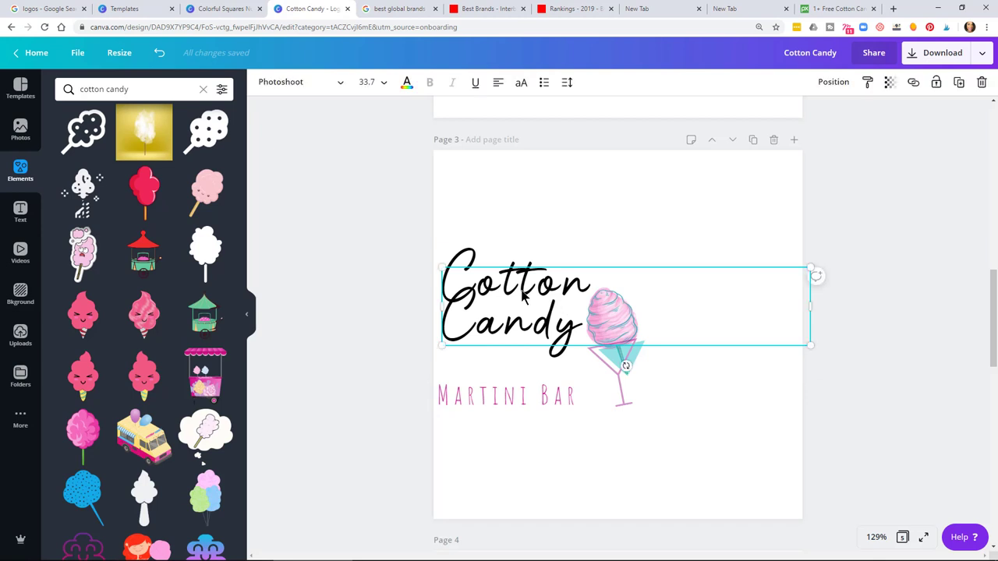
{"action": "left_click", "coordinate": [498, 84]}
{"action": "left_click", "coordinate": [499, 84]}
{"action": "left_click", "coordinate": [499, 86]}
{"action": "left_click", "coordinate": [495, 396]}
{"action": "left_click", "coordinate": [497, 84]}
{"action": "left_click", "coordinate": [498, 84]}
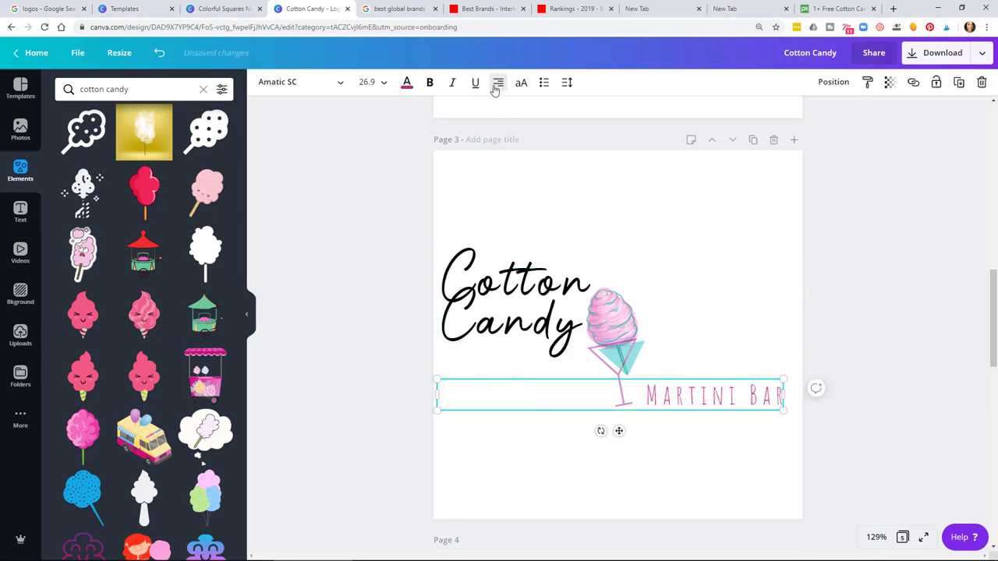
{"action": "left_click", "coordinate": [497, 84]}
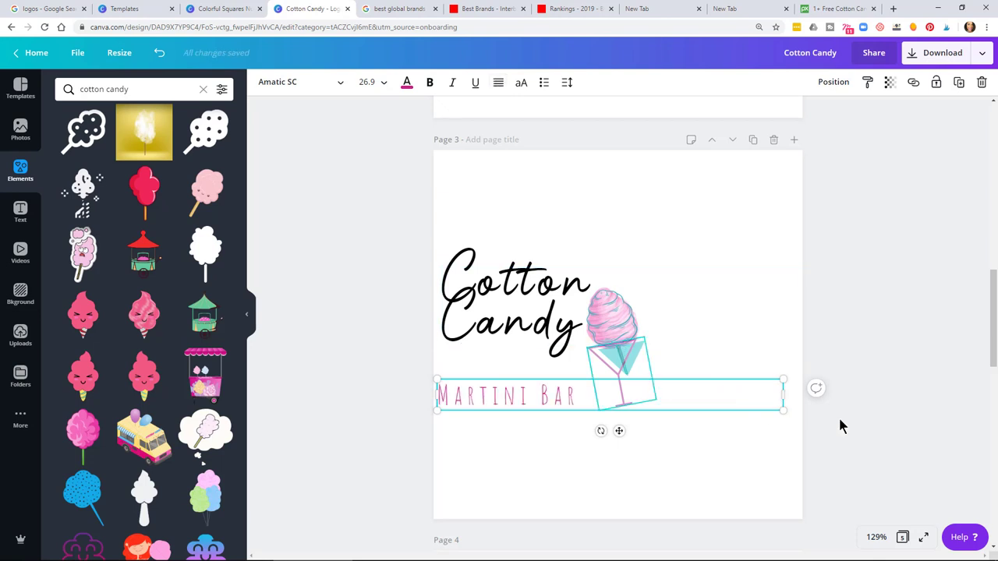
{"action": "left_click", "coordinate": [894, 336]}
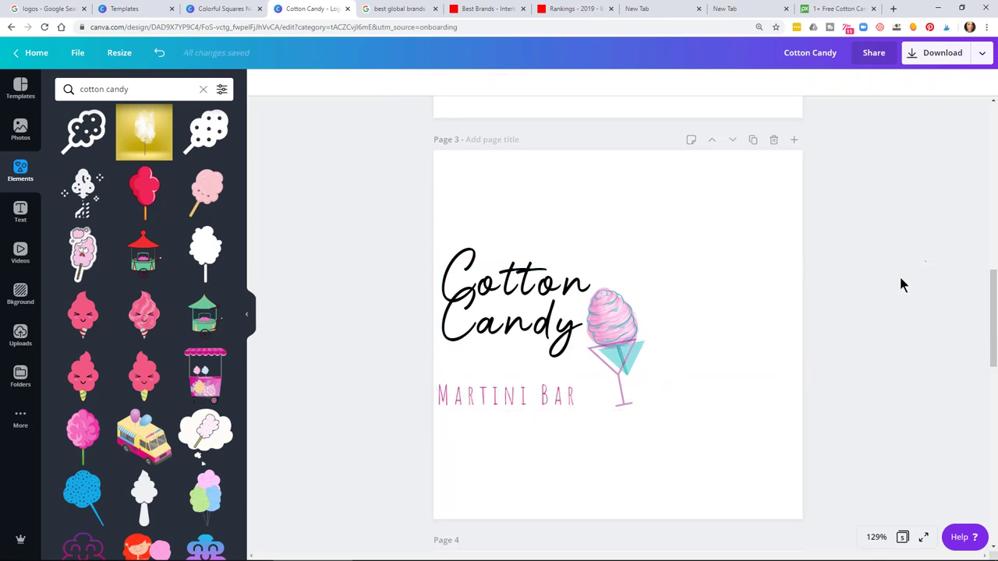
Select all the logo elements on page 3 and move them together toward the page's right edge
{"action": "left_click", "coordinate": [618, 327]}
{"action": "left_click", "coordinate": [694, 448]}
{"action": "left_click_drag", "start_coordinate": [692, 441], "coordinate": [609, 314]}
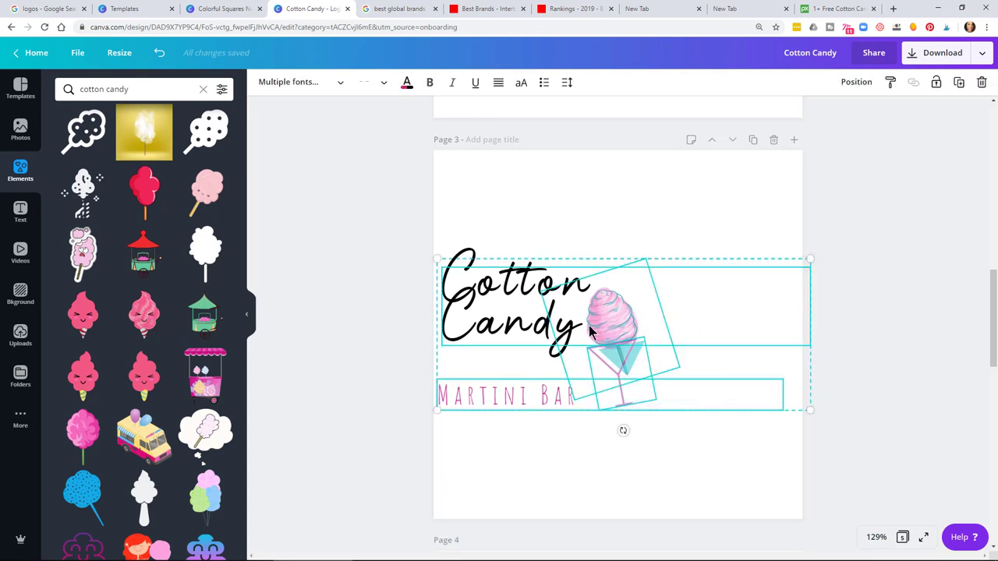
{"action": "left_click", "coordinate": [535, 398]}
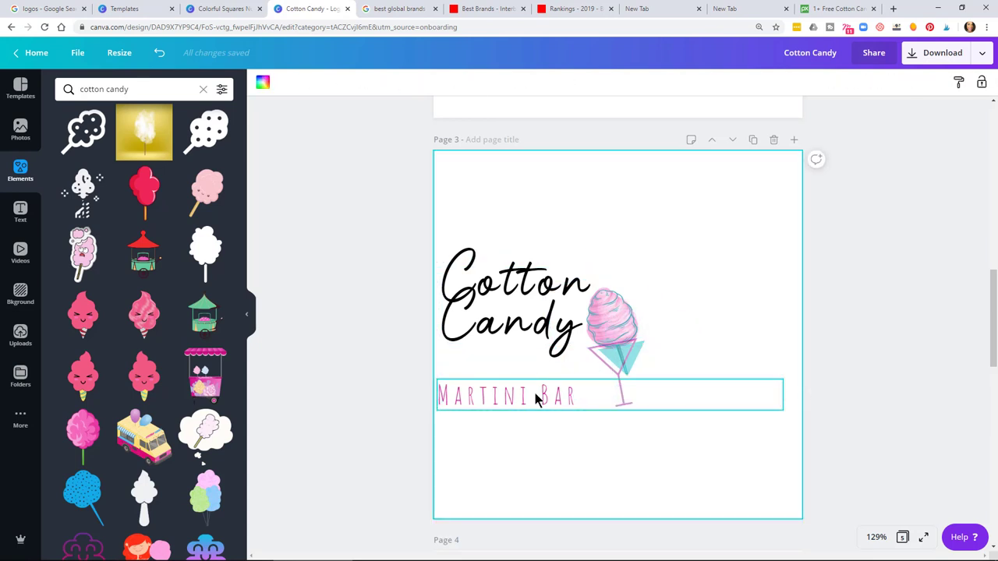
{"action": "left_click", "coordinate": [622, 398]}
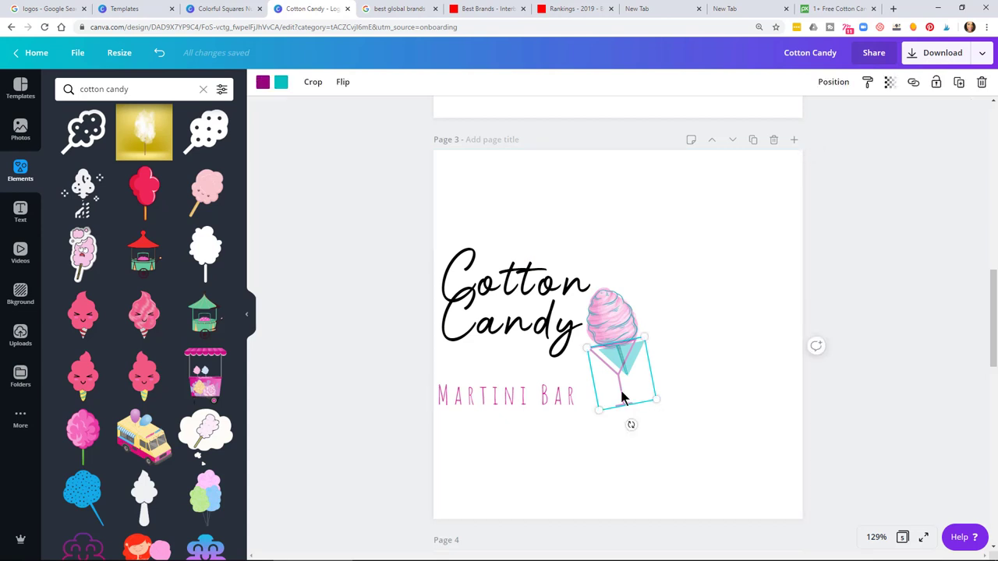
{"action": "left_click", "coordinate": [610, 326]}
{"action": "left_click", "coordinate": [877, 380]}
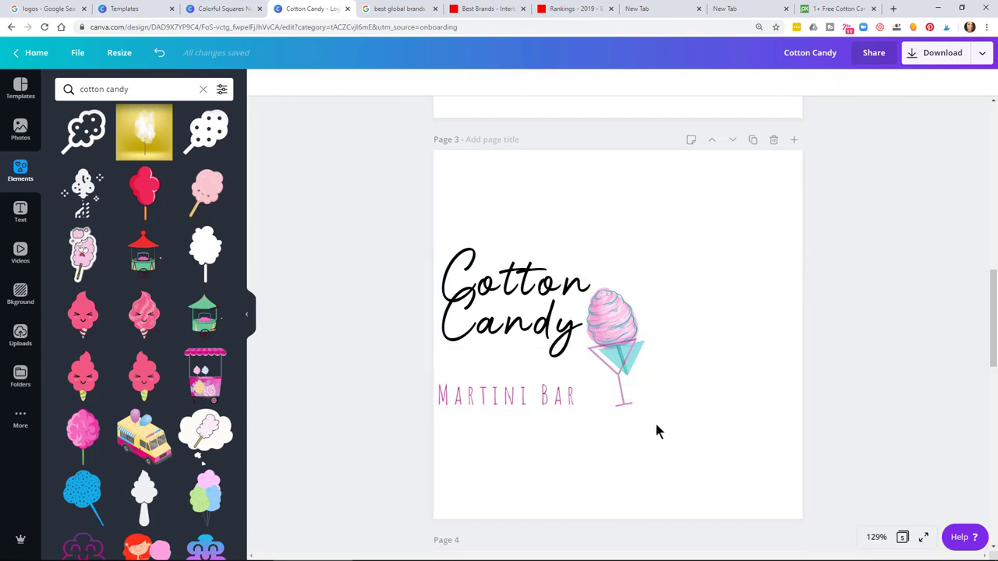
{"action": "left_click", "coordinate": [615, 344]}
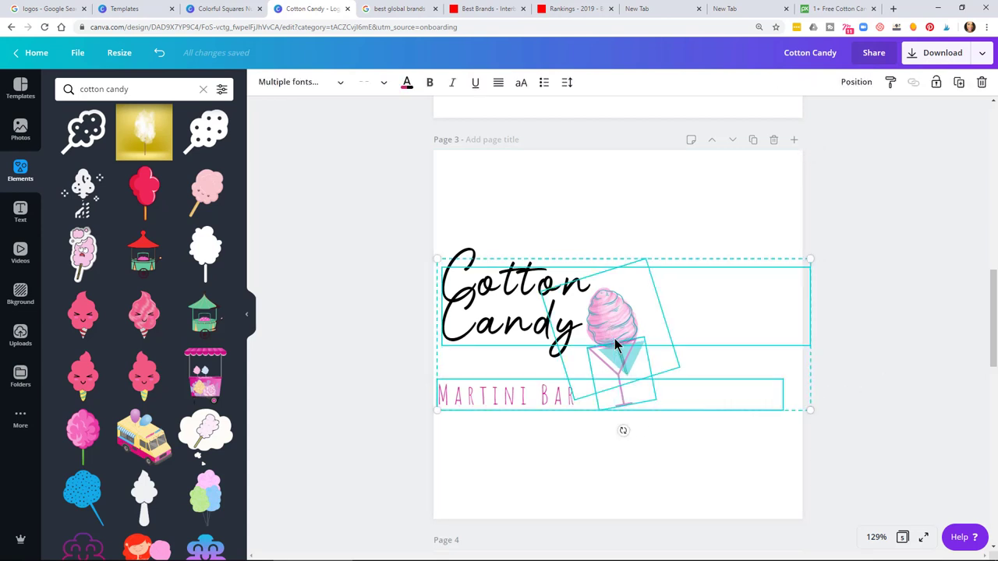
{"action": "left_click_drag", "start_coordinate": [616, 323], "coordinate": [757, 316]}
{"action": "left_click", "coordinate": [798, 446]}
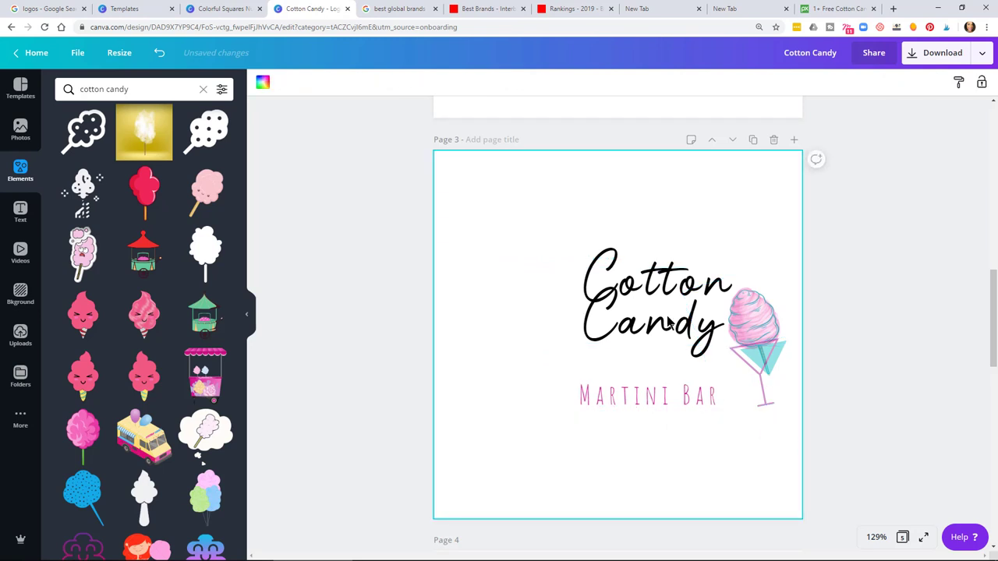
Move the "Cotton Candy" and "Martini Bar" texts together back to the page's left edge, separate from the martini glass illustration
{"action": "left_click_drag", "start_coordinate": [512, 231], "coordinate": [501, 392]}
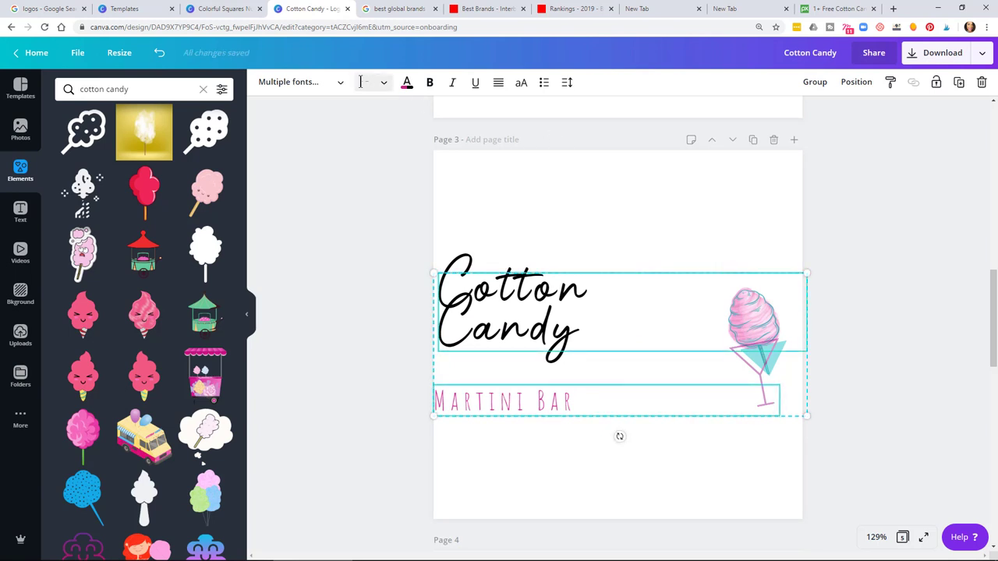
{"action": "left_click", "coordinate": [817, 450]}
{"action": "left_click_drag", "start_coordinate": [798, 430], "coordinate": [756, 315]}
{"action": "left_click", "coordinate": [850, 430]}
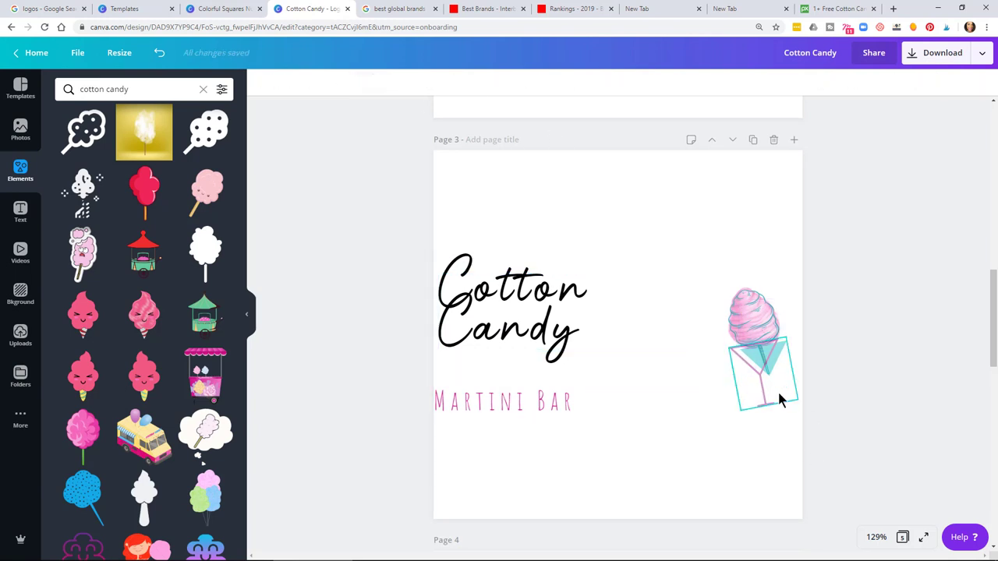
Narrow the "Cotton Candy" and "Martini Bar" text boxes so they no longer overlap the martini glass illustration
{"action": "double_click", "coordinate": [693, 307]}
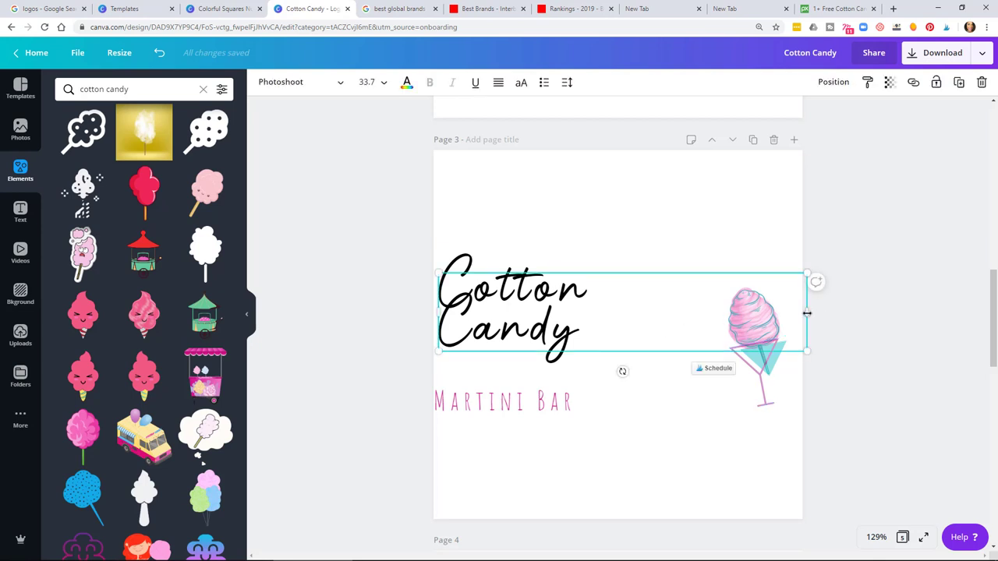
{"action": "left_click_drag", "start_coordinate": [806, 314], "coordinate": [677, 320]}
{"action": "left_click", "coordinate": [550, 407]}
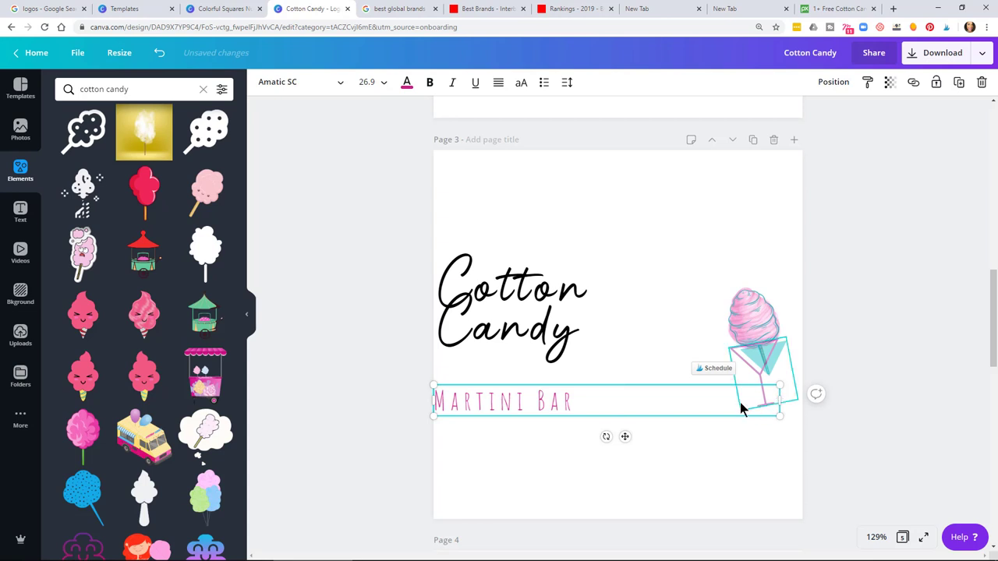
{"action": "left_click_drag", "start_coordinate": [778, 396], "coordinate": [654, 395]}
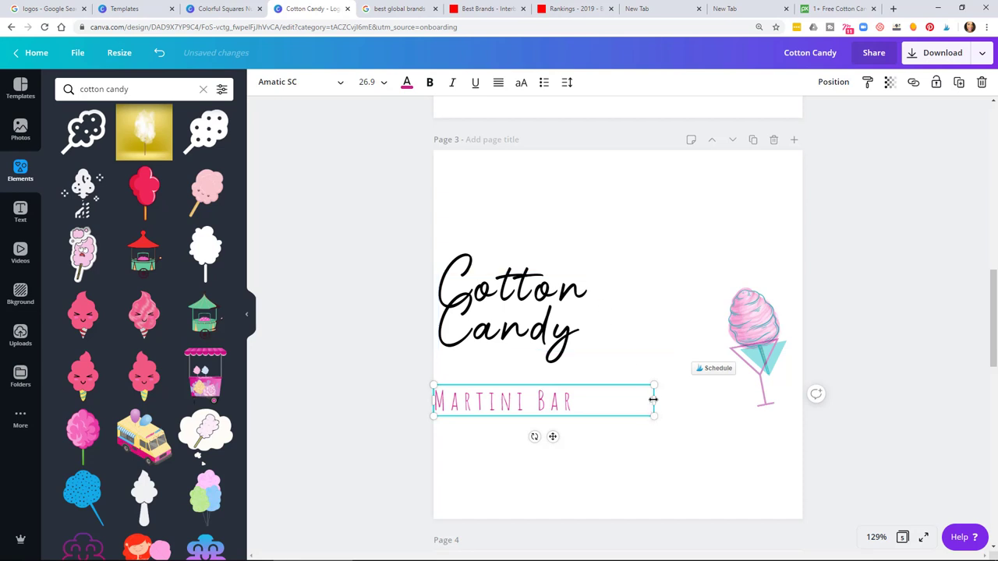
{"action": "left_click_drag", "start_coordinate": [655, 399], "coordinate": [664, 399]}
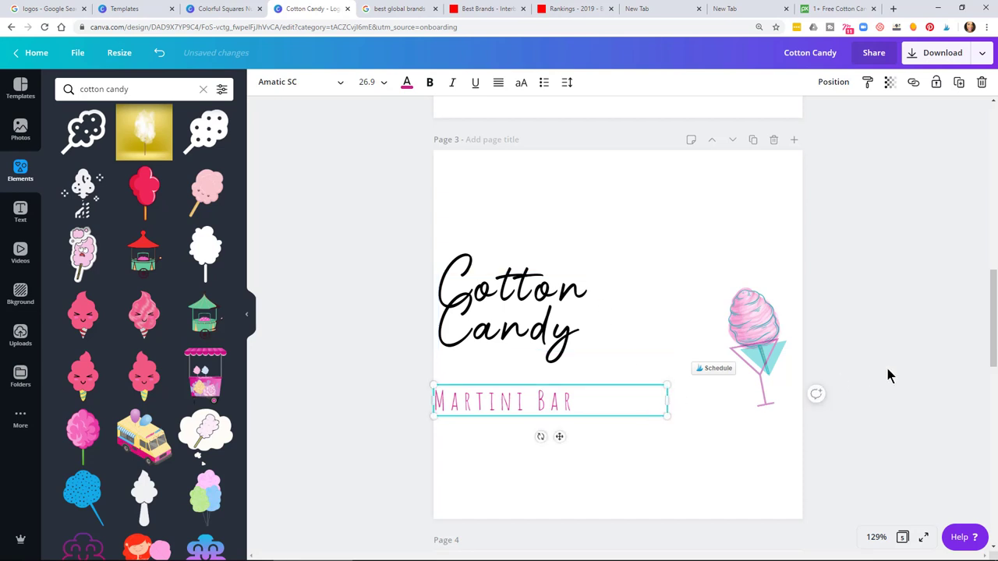
Enlarge the cotton candy and martini glass together and place them directly to the right of the stacked text
{"action": "left_click", "coordinate": [886, 373]}
{"action": "left_click", "coordinate": [780, 394]}
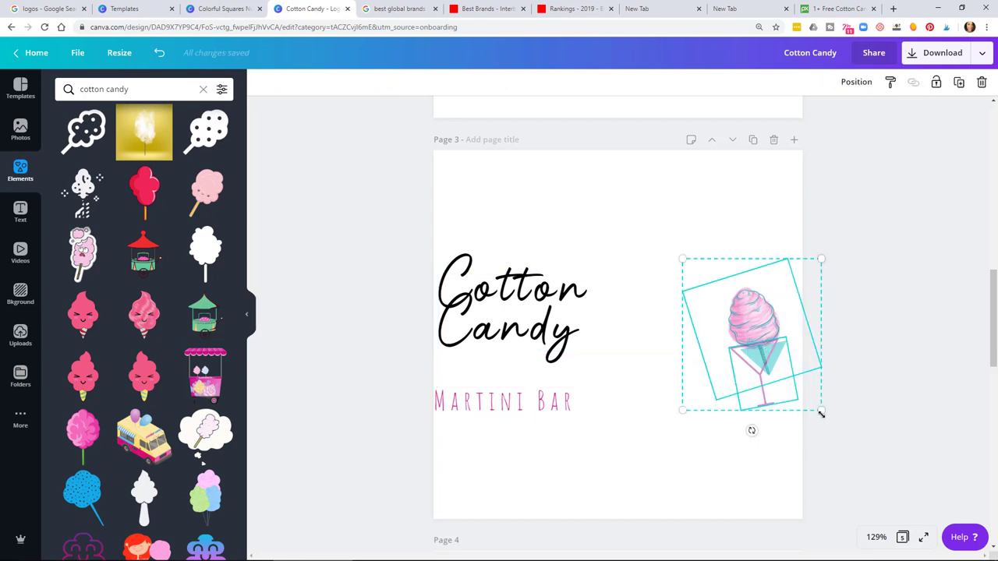
{"action": "left_click_drag", "start_coordinate": [844, 431], "coordinate": [881, 472]}
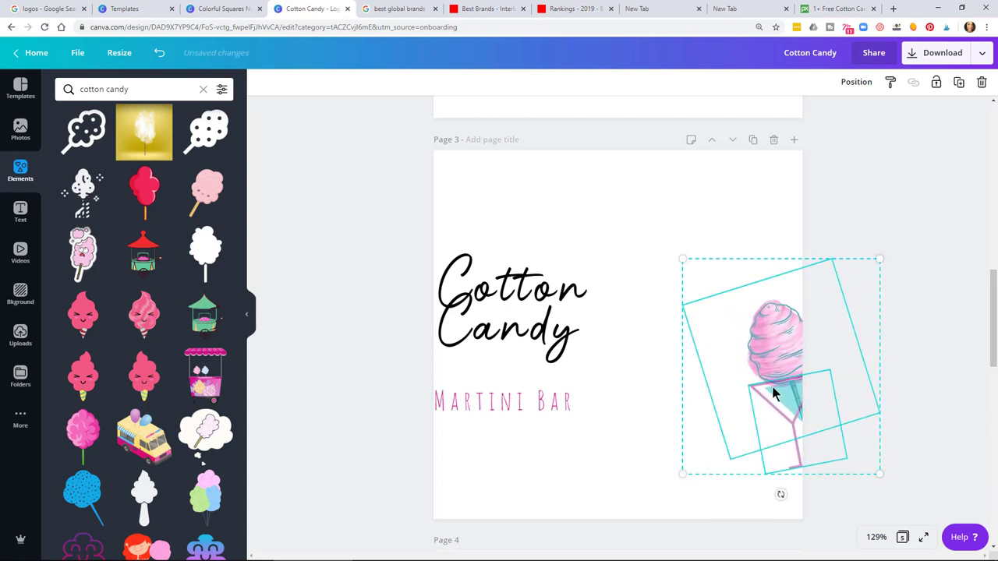
{"action": "left_click_drag", "start_coordinate": [774, 357], "coordinate": [620, 297]}
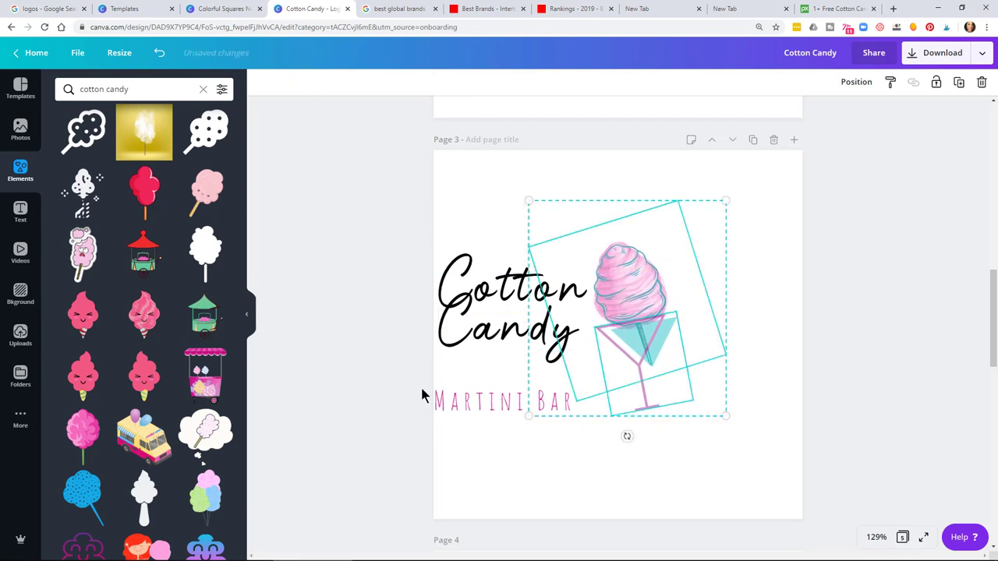
{"action": "left_click", "coordinate": [868, 361]}
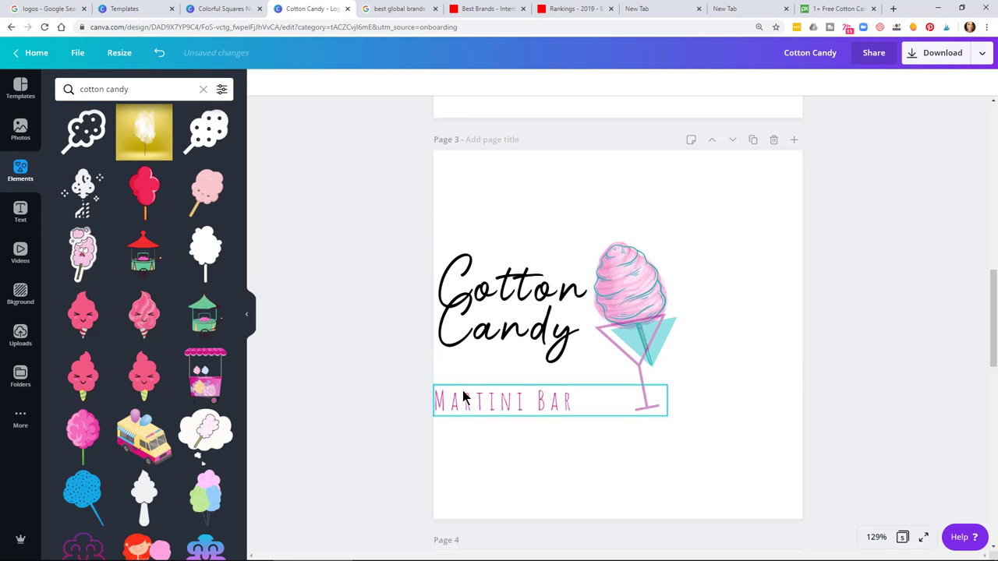
Move the "Martini Bar" text up on page 3 so it sits directly beneath "Candy"
{"action": "left_click_drag", "start_coordinate": [465, 398], "coordinate": [463, 367]}
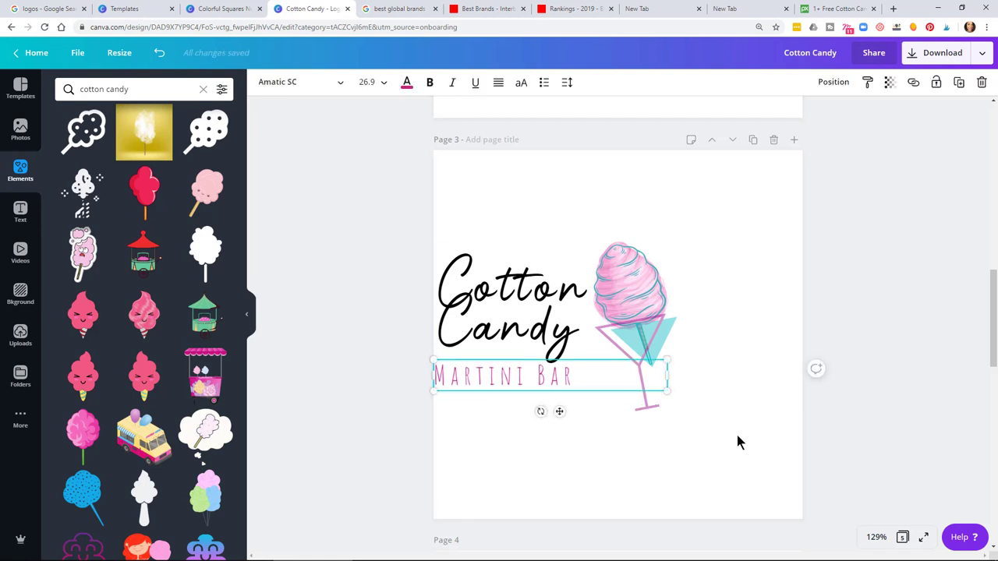
{"action": "key", "text": "ctrl+a"}
{"action": "left_click", "coordinate": [826, 347]}
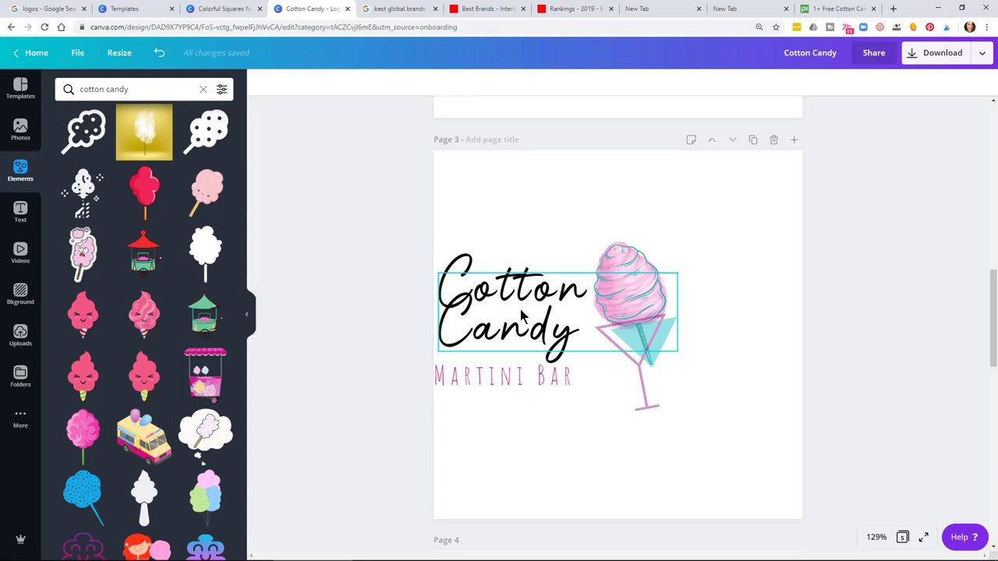
Review the logo variations across the design's pages, from the black and white versions through page 5
{"action": "scroll", "coordinate": [788, 275], "scroll_direction": "up", "scroll_amount": 8}
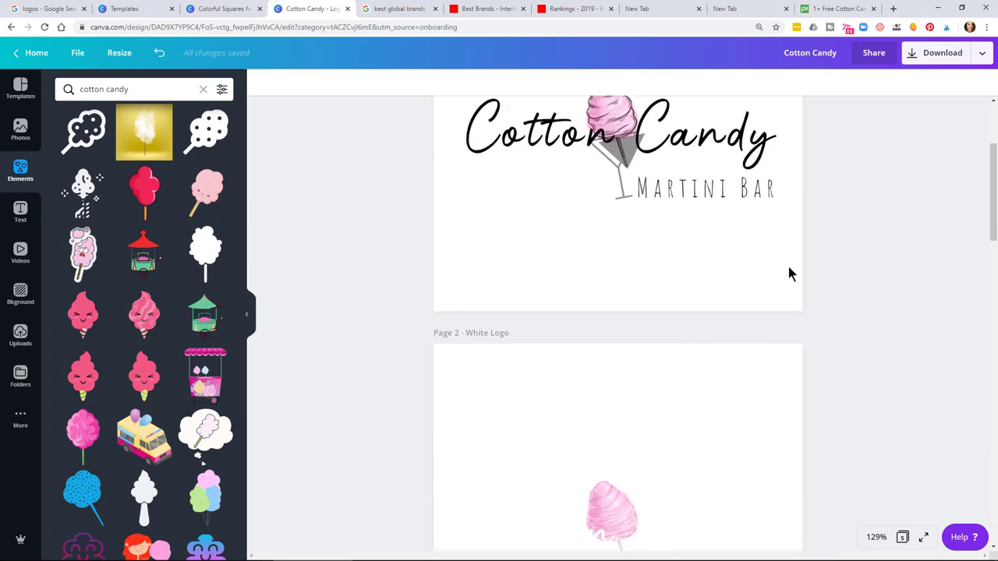
{"action": "scroll", "coordinate": [788, 266], "scroll_direction": "down", "scroll_amount": 5}
{"action": "scroll", "coordinate": [789, 269], "scroll_direction": "down", "scroll_amount": 10}
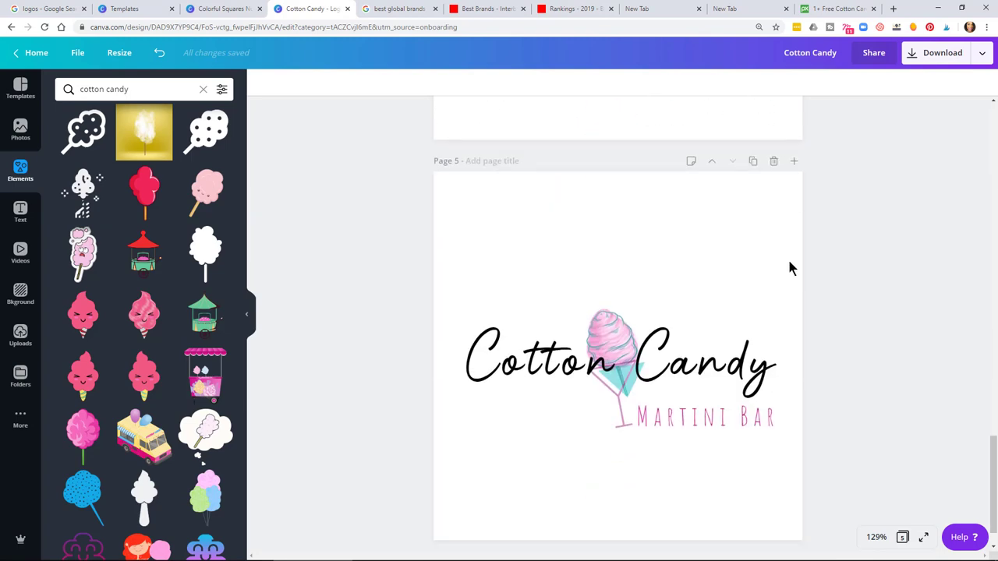
{"action": "scroll", "coordinate": [788, 268], "scroll_direction": "up", "scroll_amount": 1}
{"action": "scroll", "coordinate": [789, 268], "scroll_direction": "down", "scroll_amount": 3}
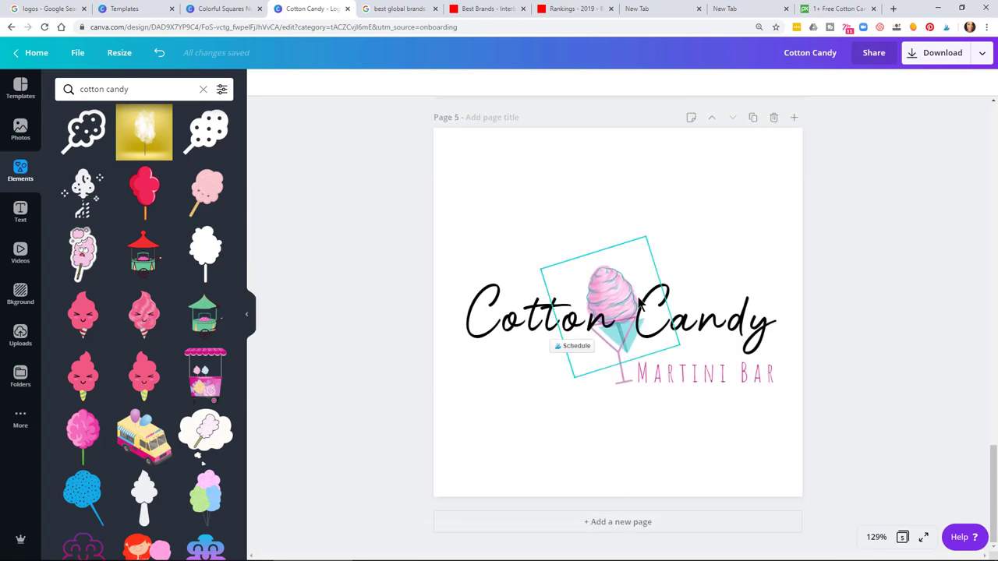
{"action": "scroll", "coordinate": [851, 358], "scroll_direction": "up", "scroll_amount": 5}
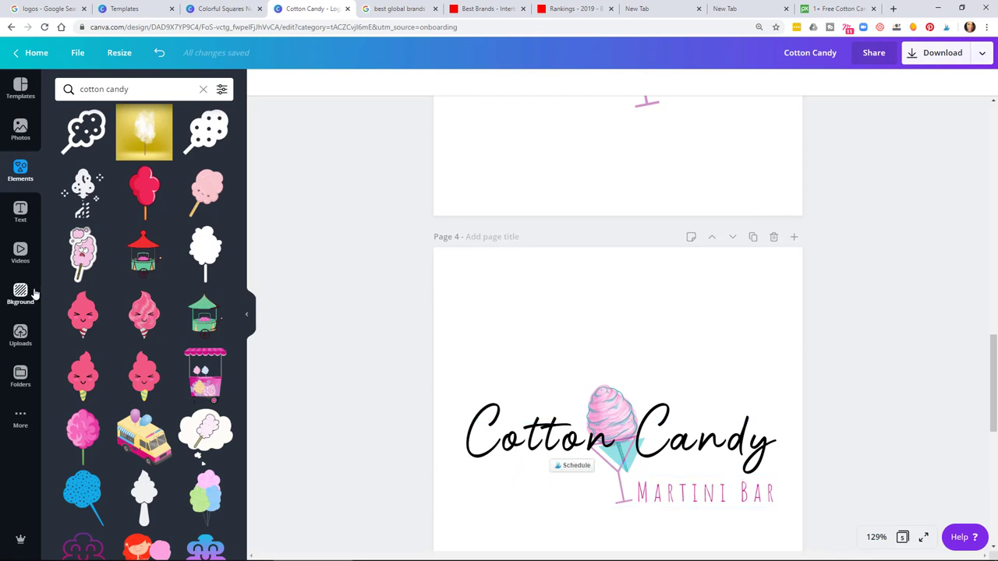
Check the brand color palettes available for the "Cotton Candy" text on page 4 and review the neighboring logo layouts
{"action": "left_click", "coordinate": [518, 442]}
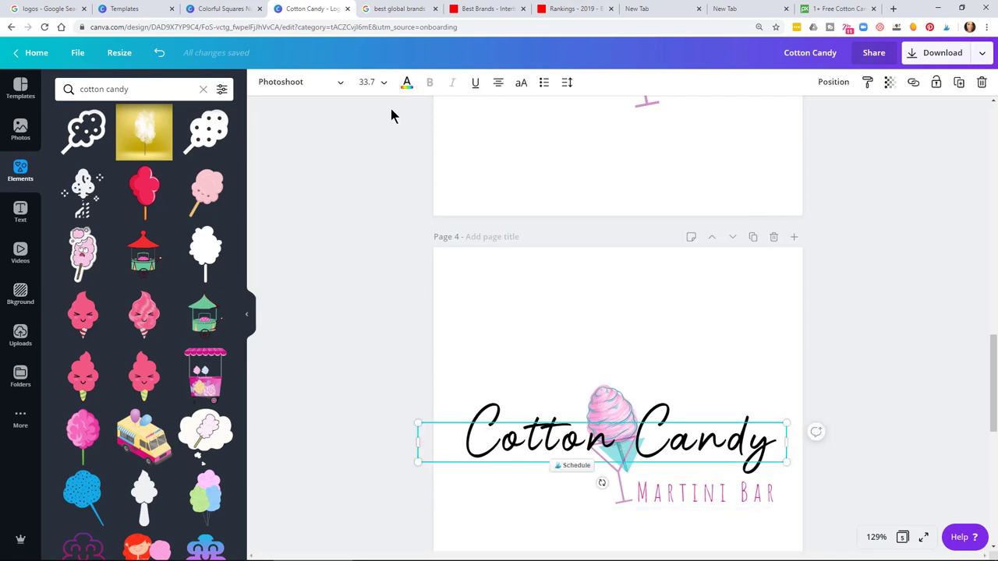
{"action": "left_click", "coordinate": [406, 82]}
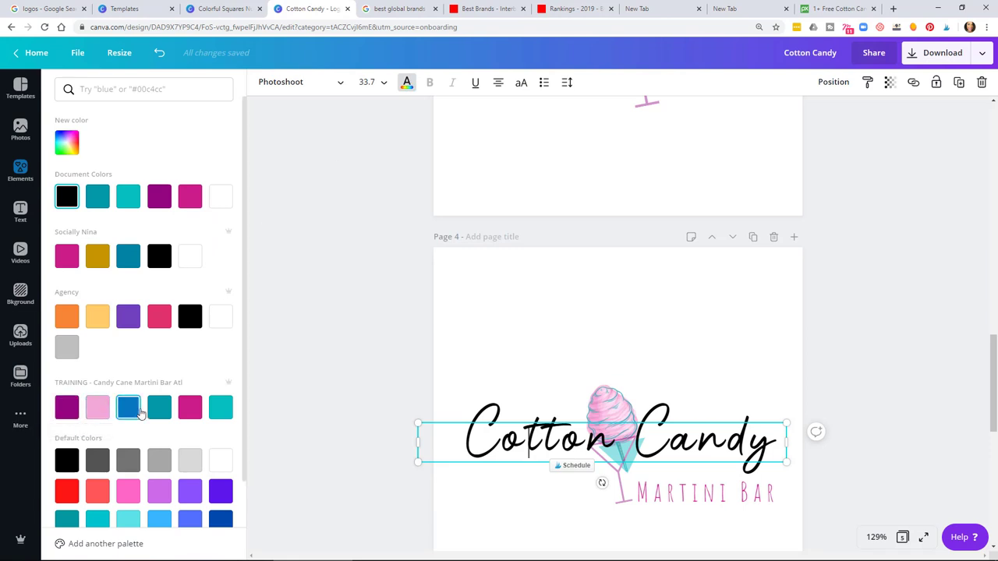
{"action": "left_click", "coordinate": [897, 254]}
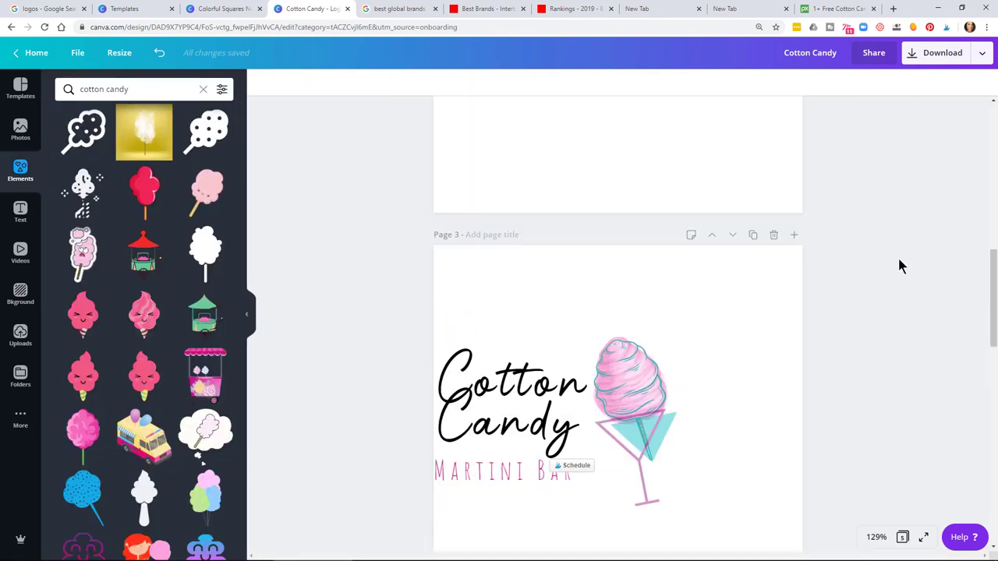
{"action": "scroll", "coordinate": [897, 257], "scroll_direction": "down", "scroll_amount": 3}
{"action": "scroll", "coordinate": [891, 218], "scroll_direction": "up", "scroll_amount": 5}
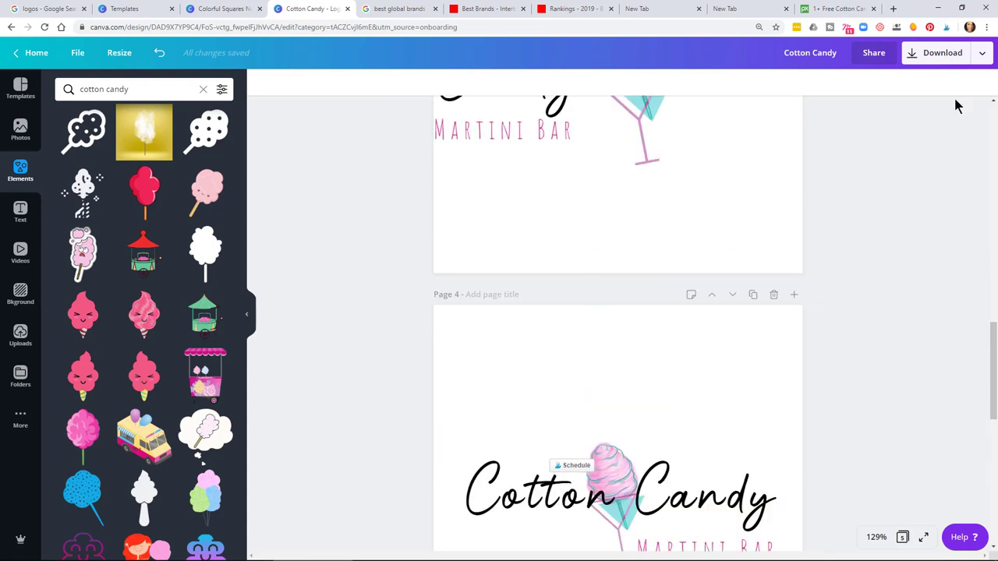
Download all five pages as PNG files with a transparent background
{"action": "left_click", "coordinate": [981, 53]}
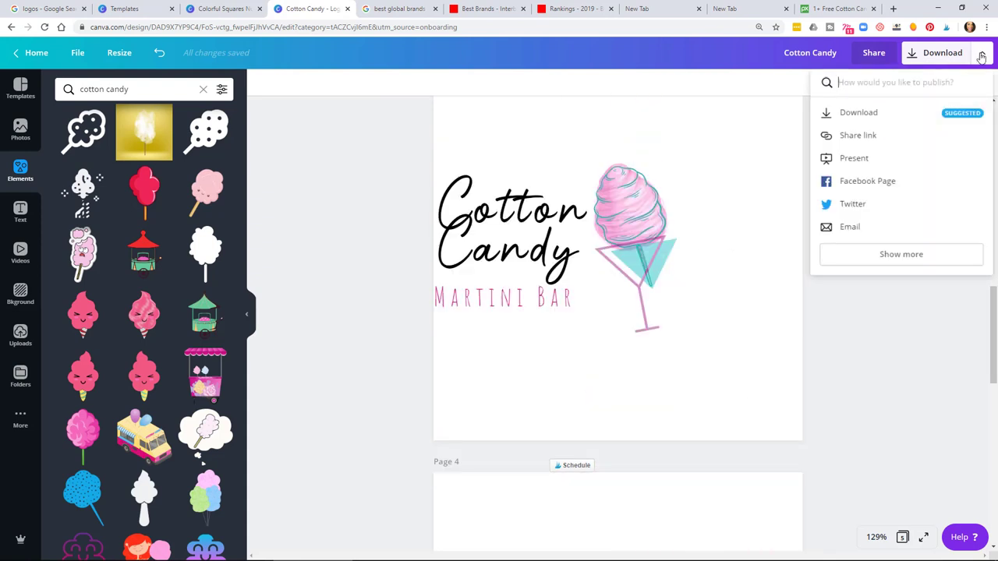
{"action": "left_click", "coordinate": [853, 113]}
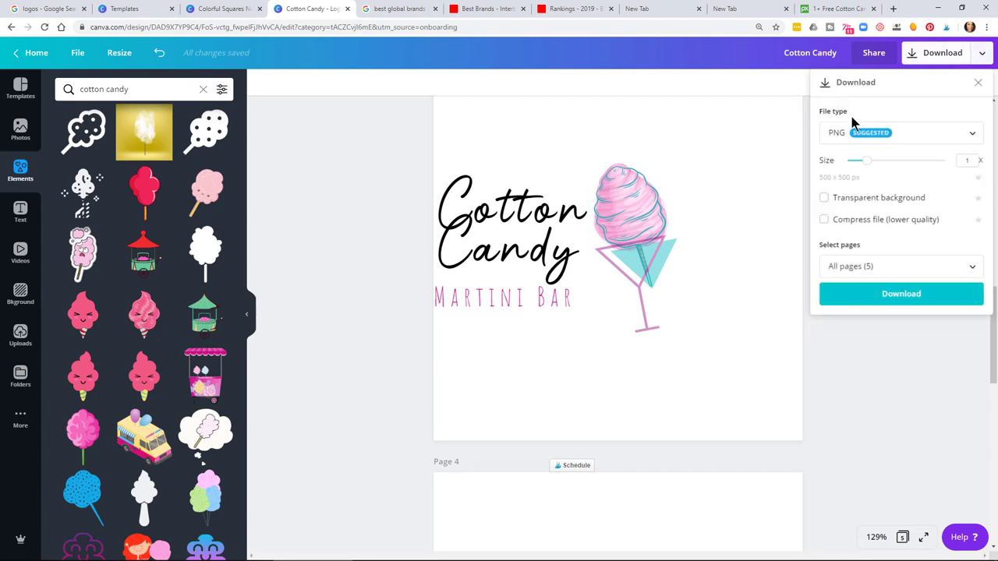
{"action": "left_click", "coordinate": [823, 198]}
{"action": "left_click", "coordinate": [887, 306]}
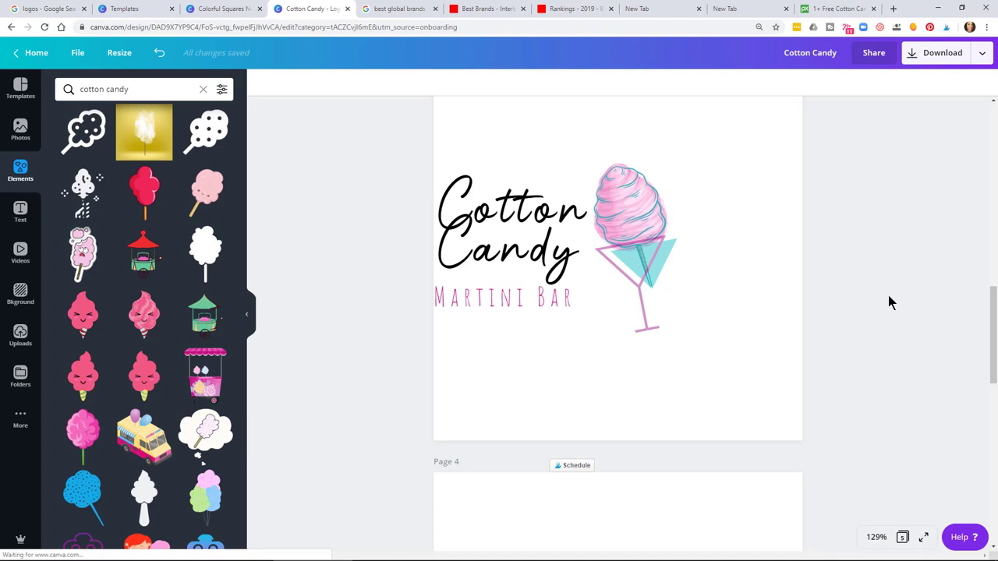
Shift the "Martini Bar" text on page 5 slightly left so it meets the base of the martini glass
{"action": "scroll", "coordinate": [868, 289], "scroll_direction": "up", "scroll_amount": 15}
{"action": "scroll", "coordinate": [868, 288], "scroll_direction": "down", "scroll_amount": 20}
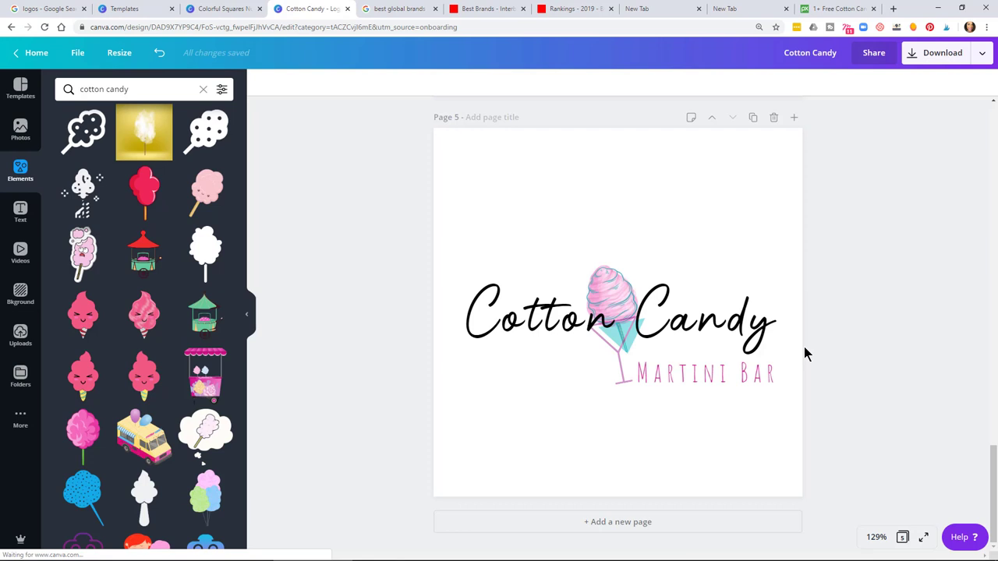
{"action": "double_click", "coordinate": [751, 369]}
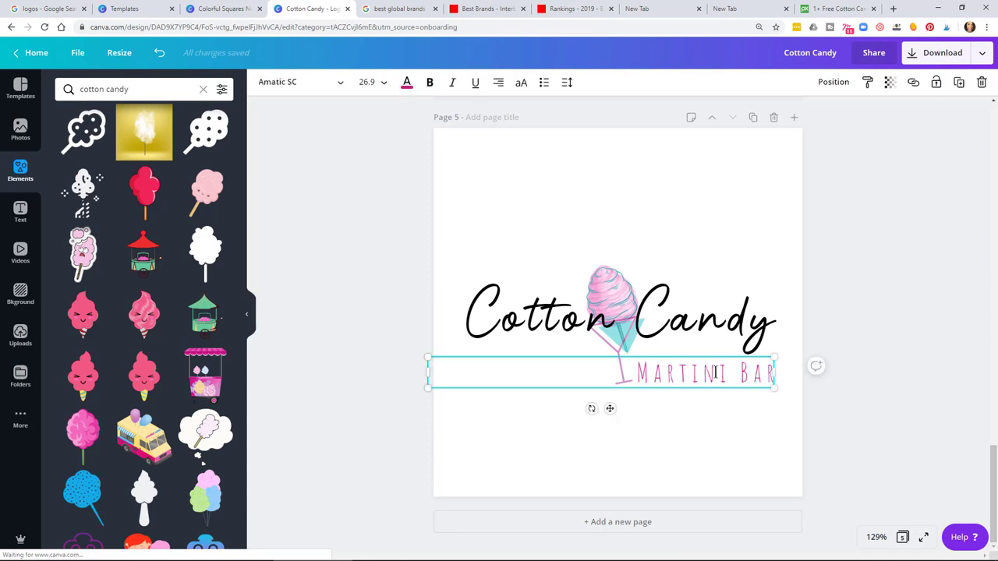
{"action": "left_click", "coordinate": [710, 418]}
{"action": "left_click", "coordinate": [641, 391]}
{"action": "left_click", "coordinate": [699, 384]}
{"action": "left_click_drag", "start_coordinate": [609, 408], "coordinate": [601, 408]}
{"action": "left_click", "coordinate": [842, 376]}
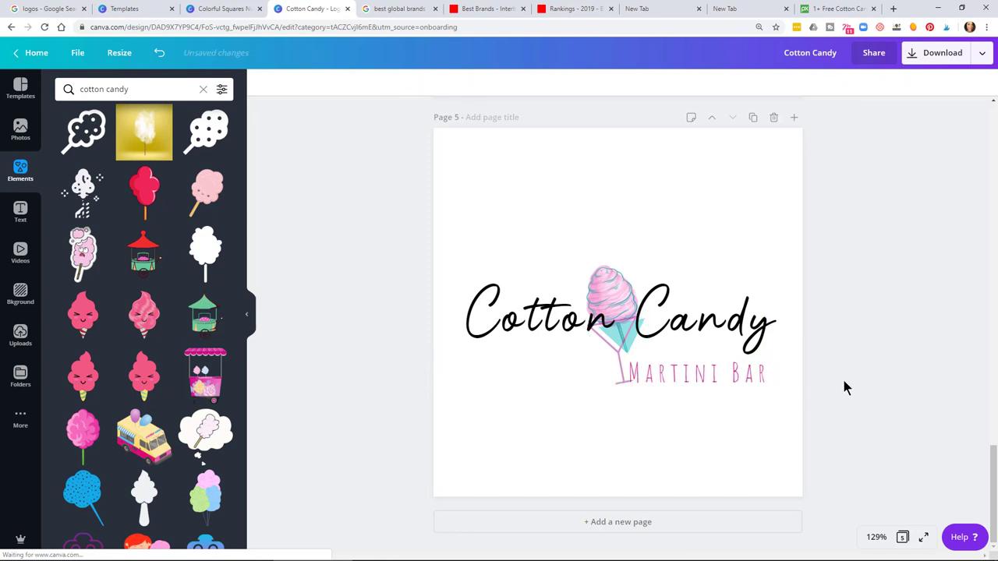
Raise the "Martini Bar" text on page 5 closer to the "Candy" lettering above it
{"action": "left_click", "coordinate": [731, 372]}
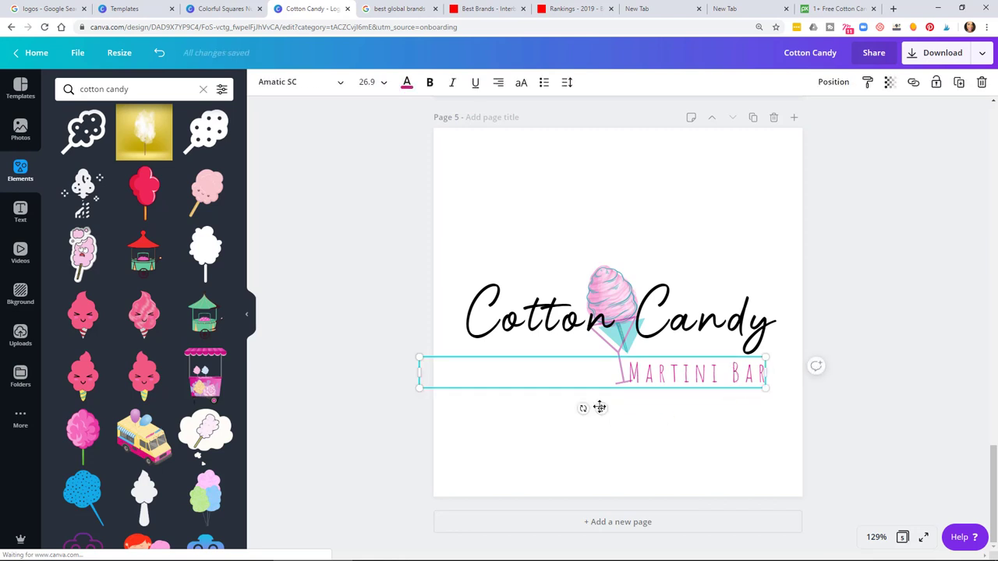
{"action": "left_click_drag", "start_coordinate": [599, 407], "coordinate": [600, 396]}
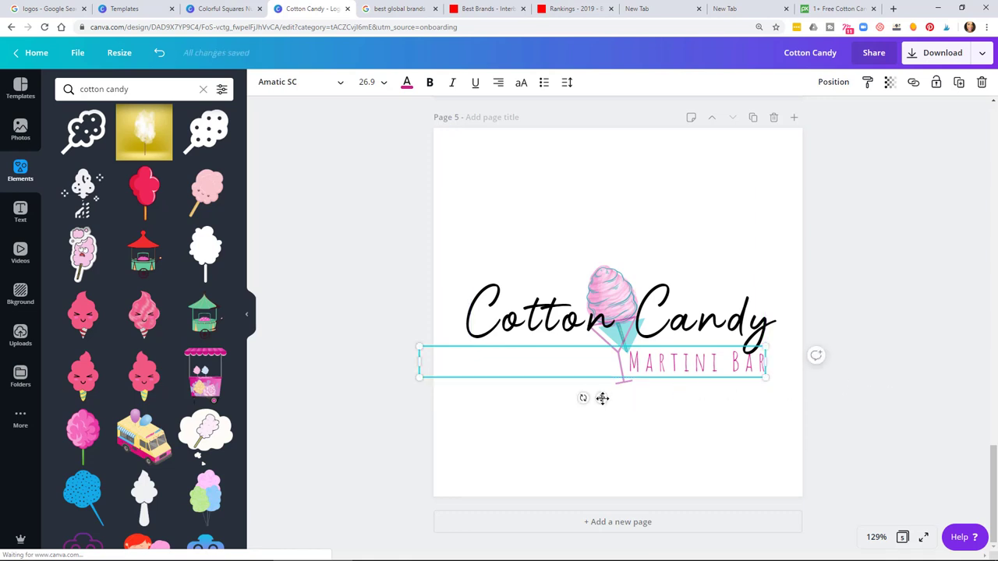
{"action": "left_click_drag", "start_coordinate": [601, 398], "coordinate": [602, 398]}
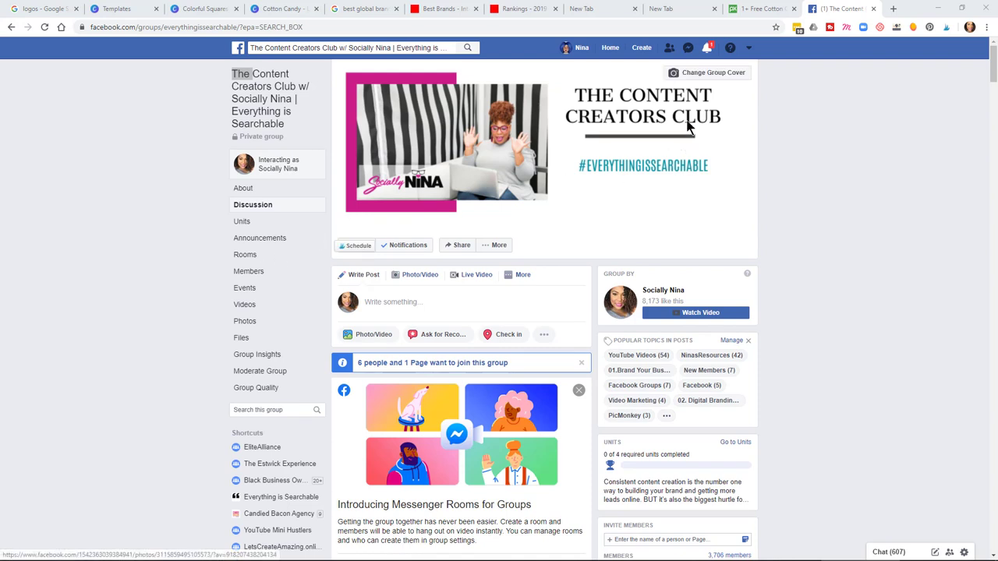
In Facebook, search for "socially nina", limit the results to groups, and open The Content Creators Club group
{"action": "left_click", "coordinate": [425, 49]}
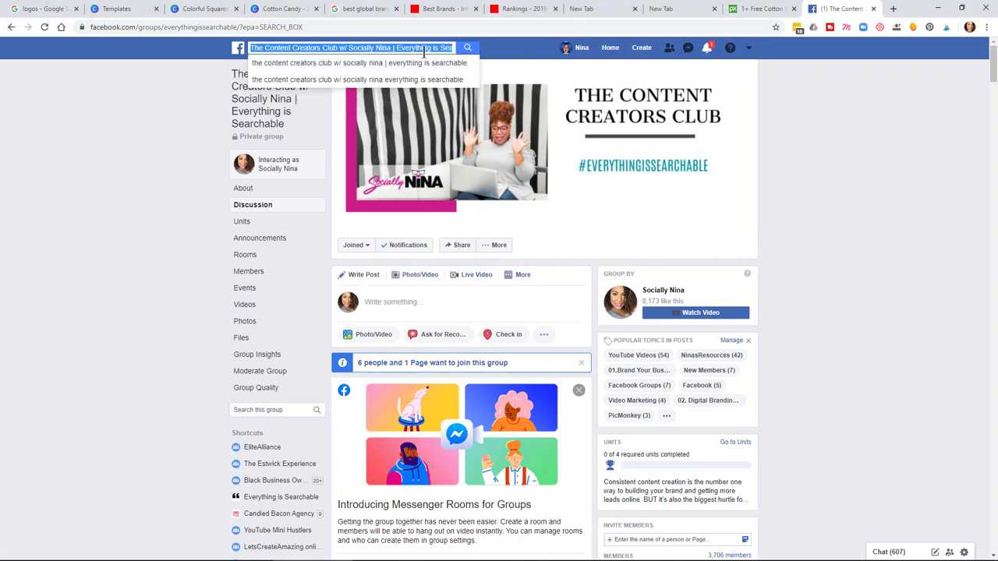
{"action": "type", "text": "socially"}
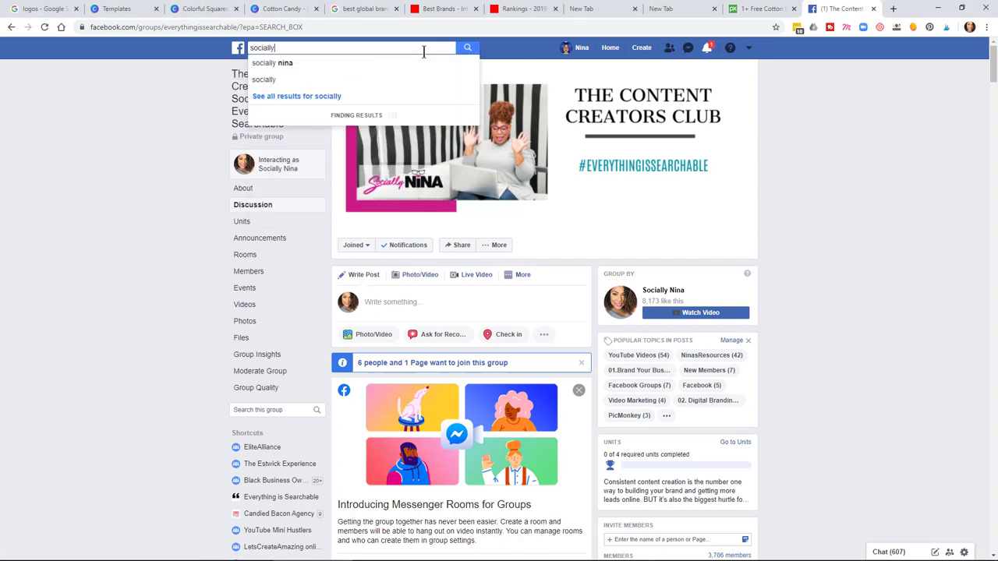
{"action": "type", "text": " nina"}
{"action": "key", "text": "Return"}
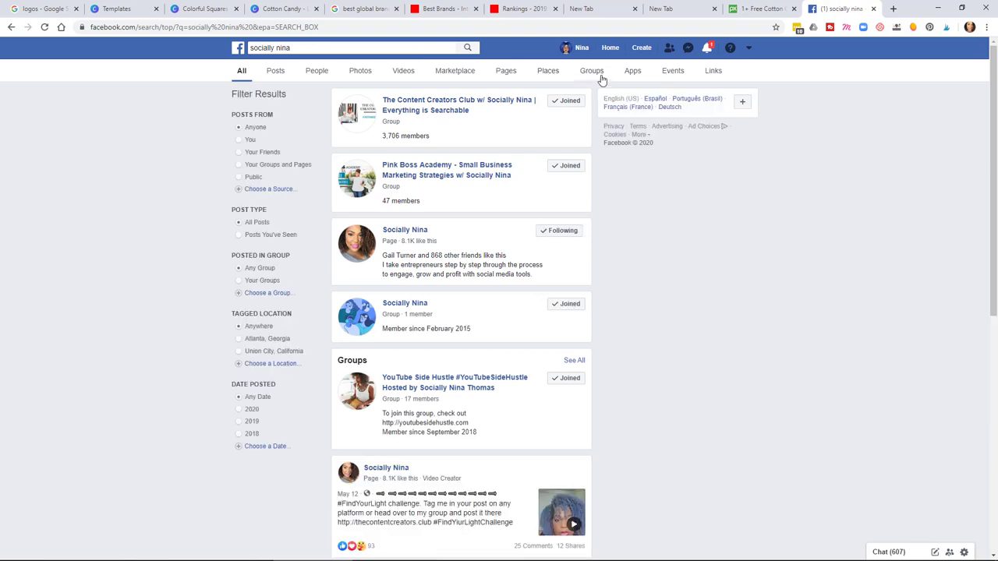
{"action": "left_click", "coordinate": [595, 75]}
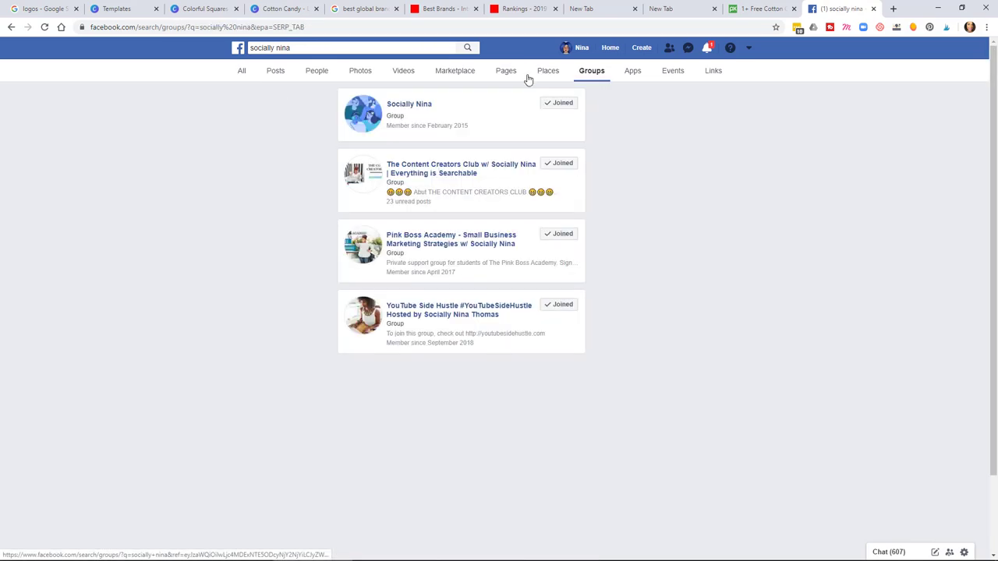
{"action": "left_click", "coordinate": [470, 173]}
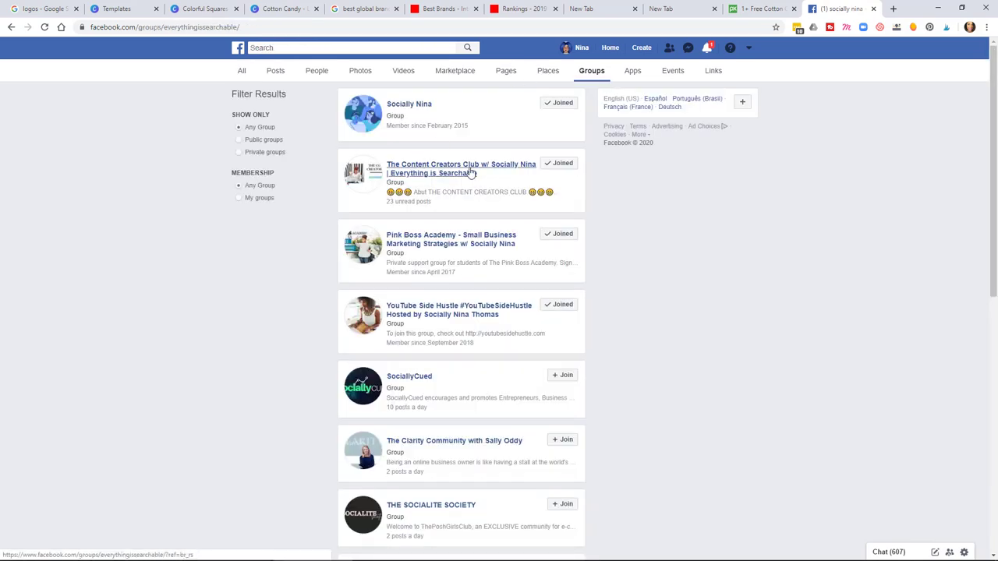